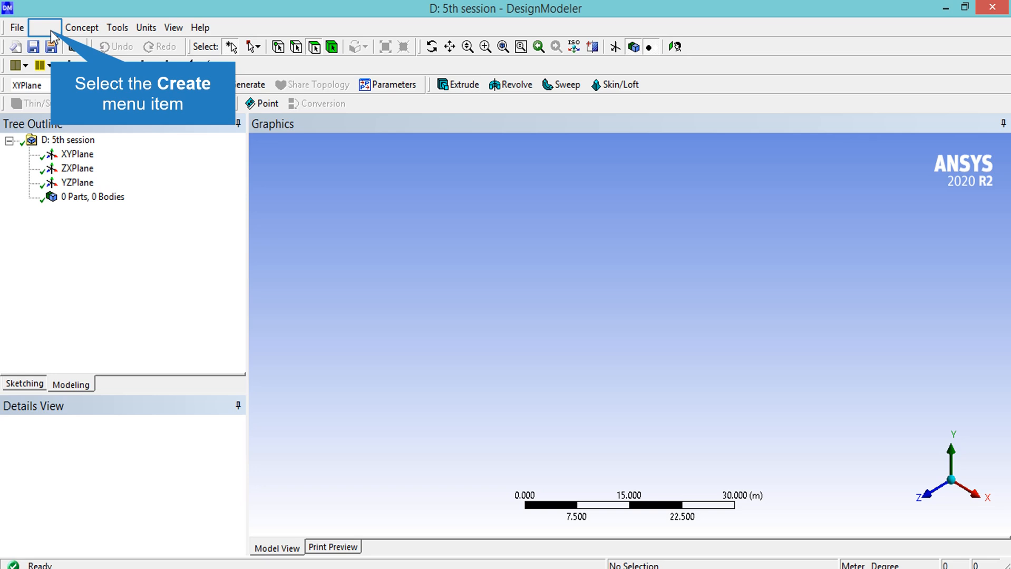
# Create construction points from the NACA 0012 coordinates file and generate them.
pyautogui.click(52, 31)
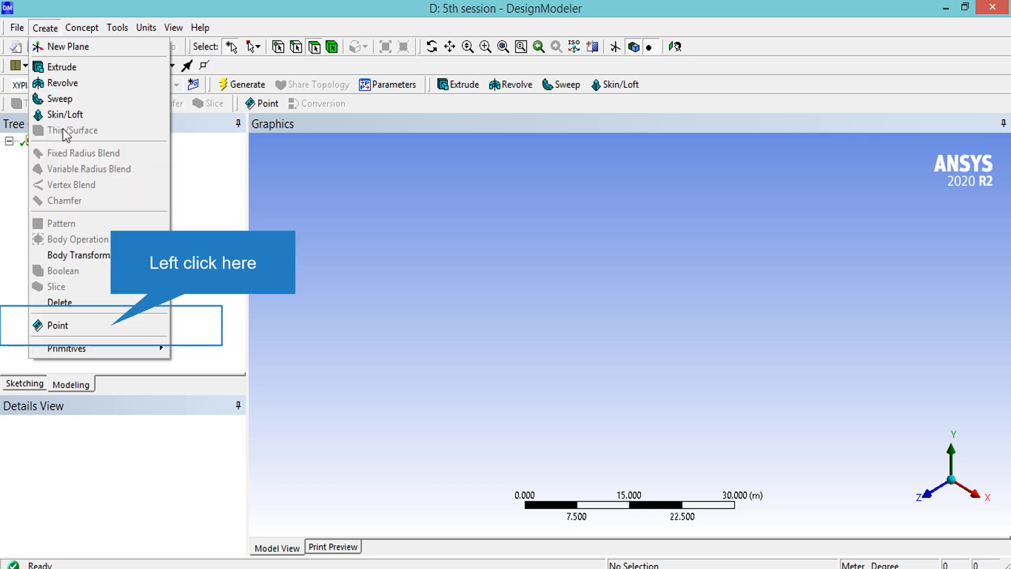
pyautogui.click(110, 326)
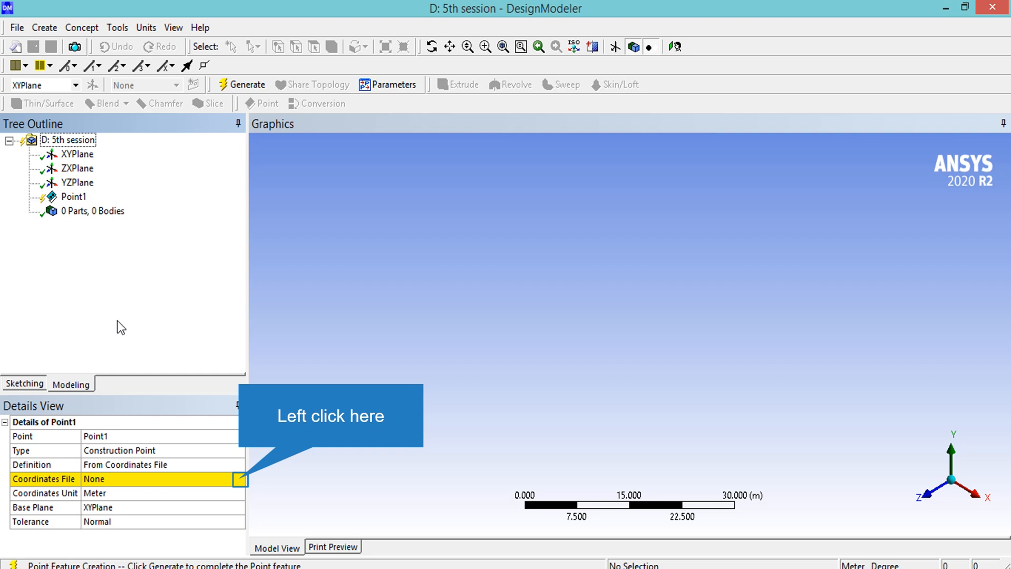
pyautogui.click(239, 480)
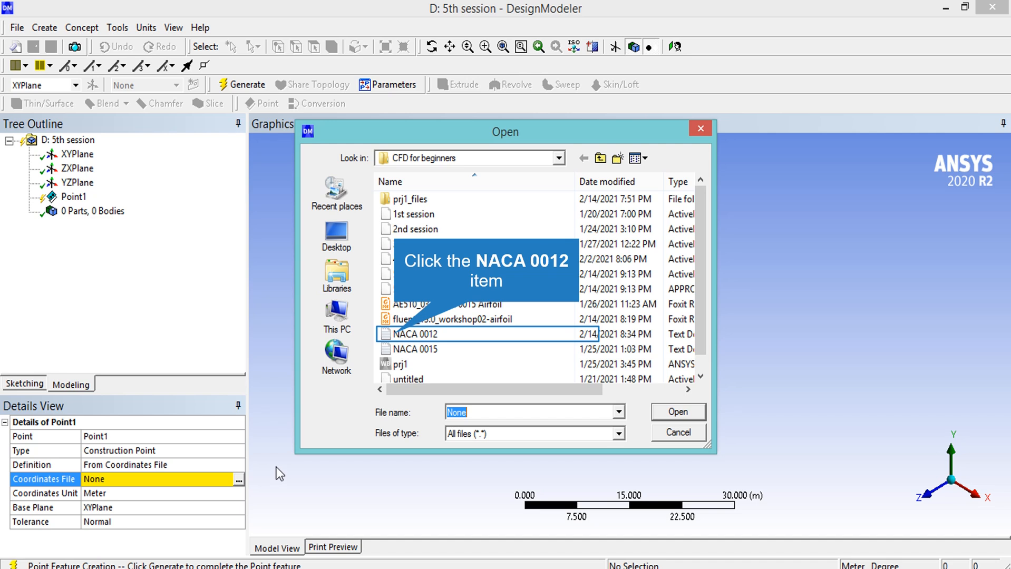
pyautogui.click(398, 336)
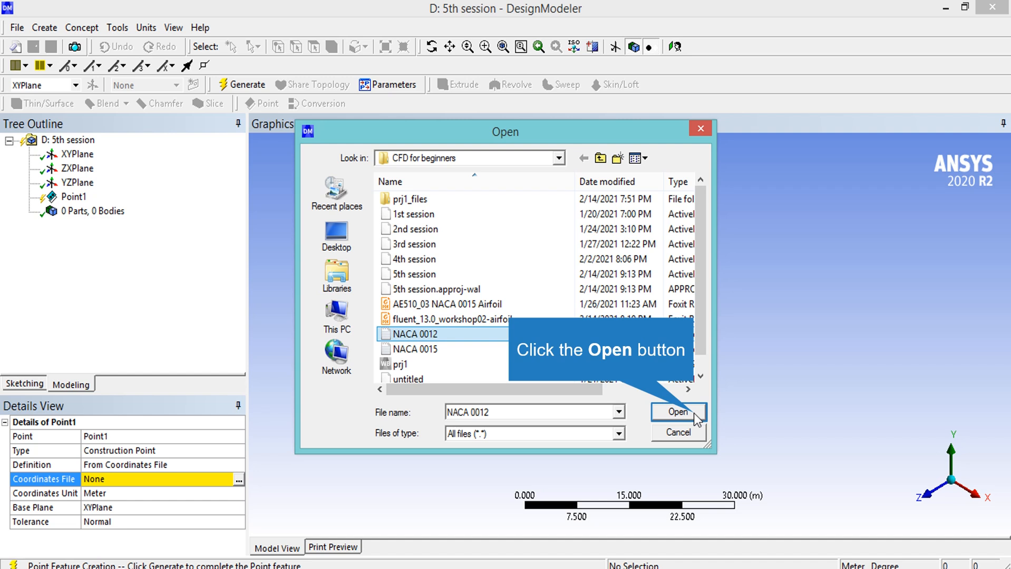
pyautogui.click(678, 411)
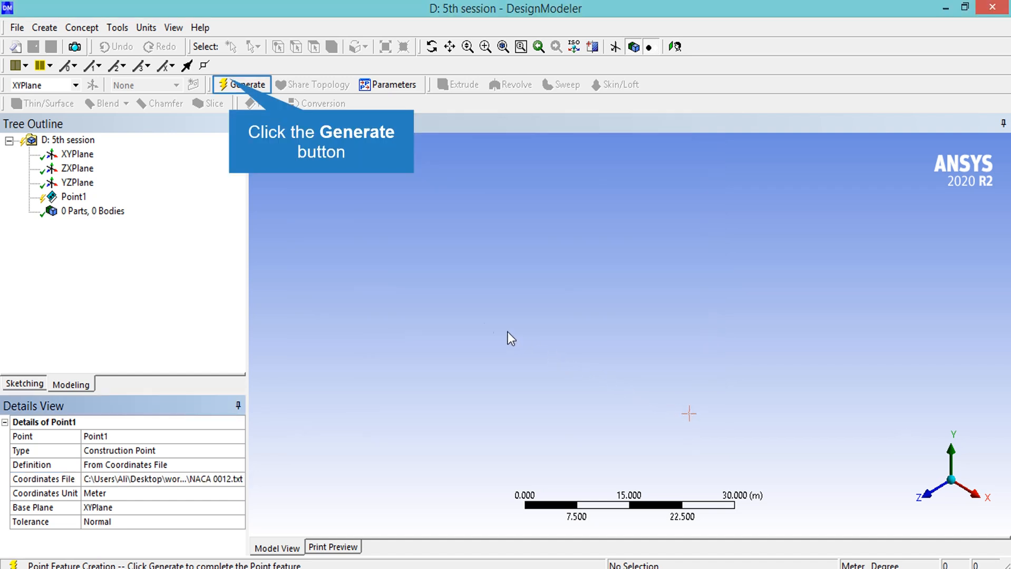
pyautogui.click(232, 86)
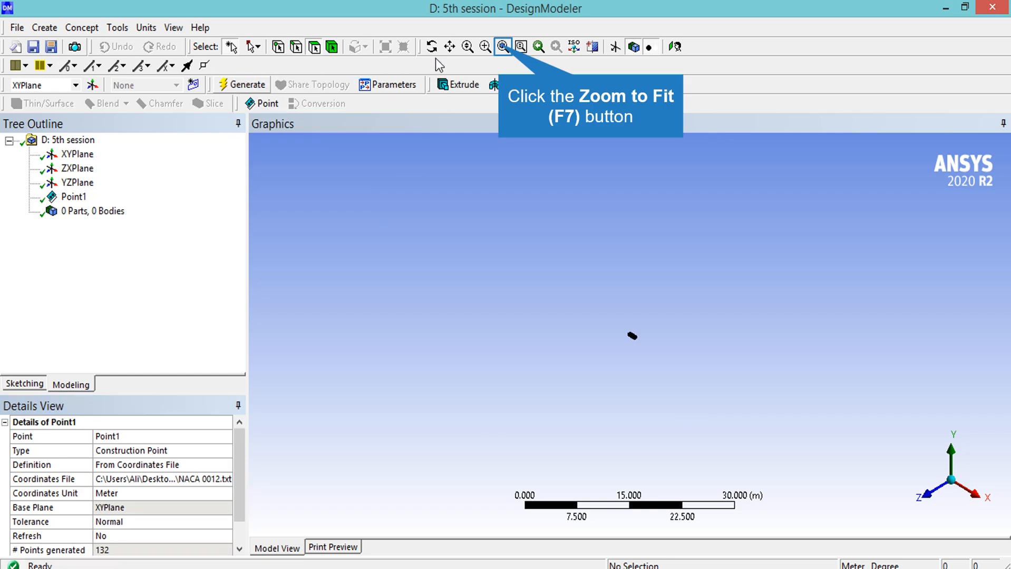
# Create a 3D curve from the NACA 0012 coordinates file and generate it.
pyautogui.click(503, 46)
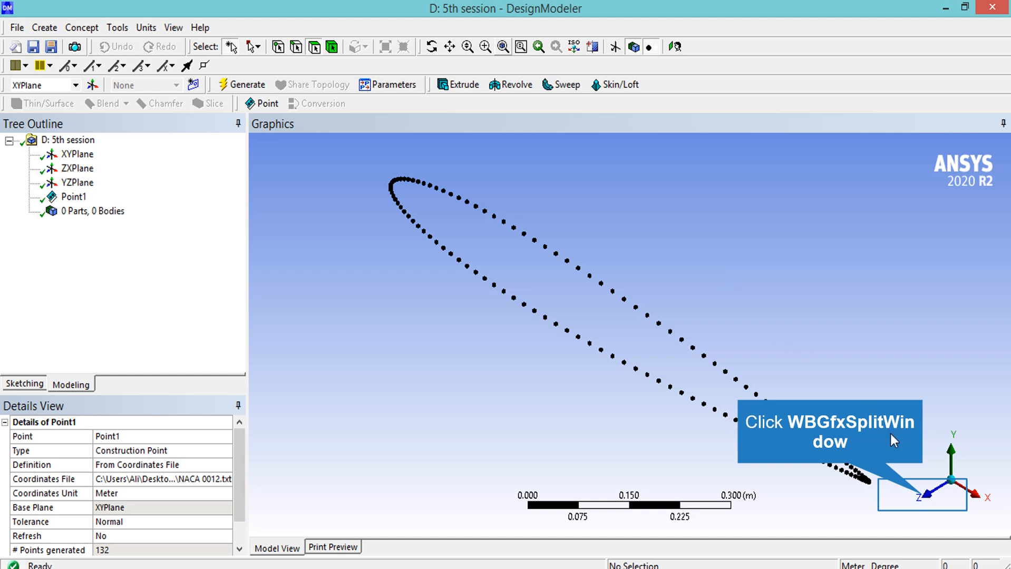
pyautogui.click(922, 496)
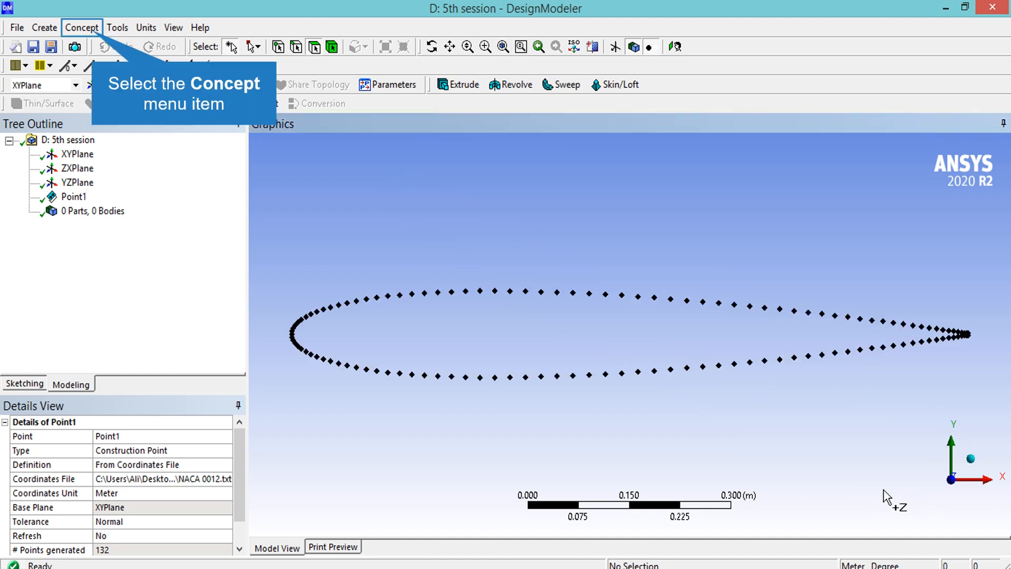
pyautogui.click(93, 27)
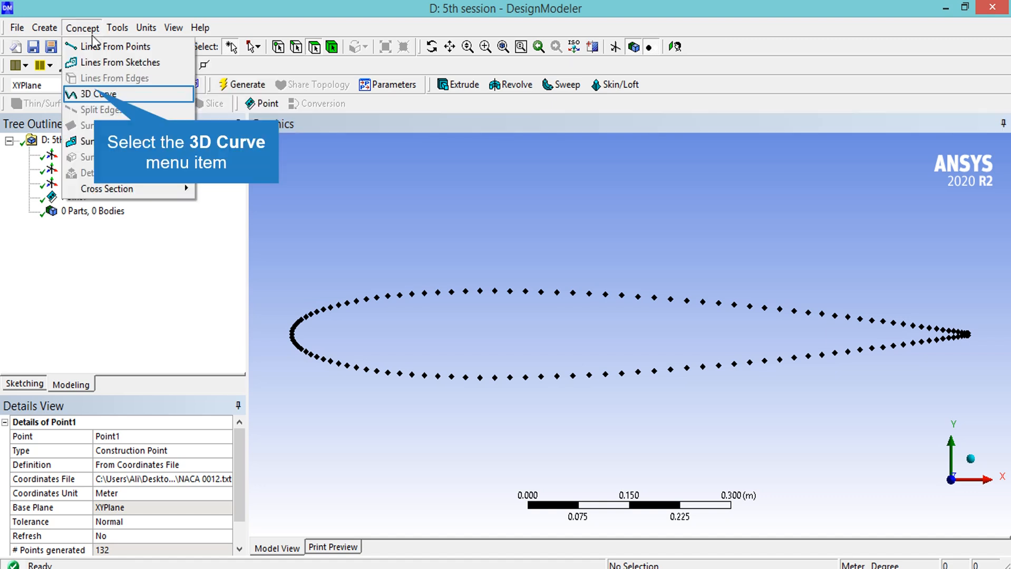
pyautogui.click(97, 95)
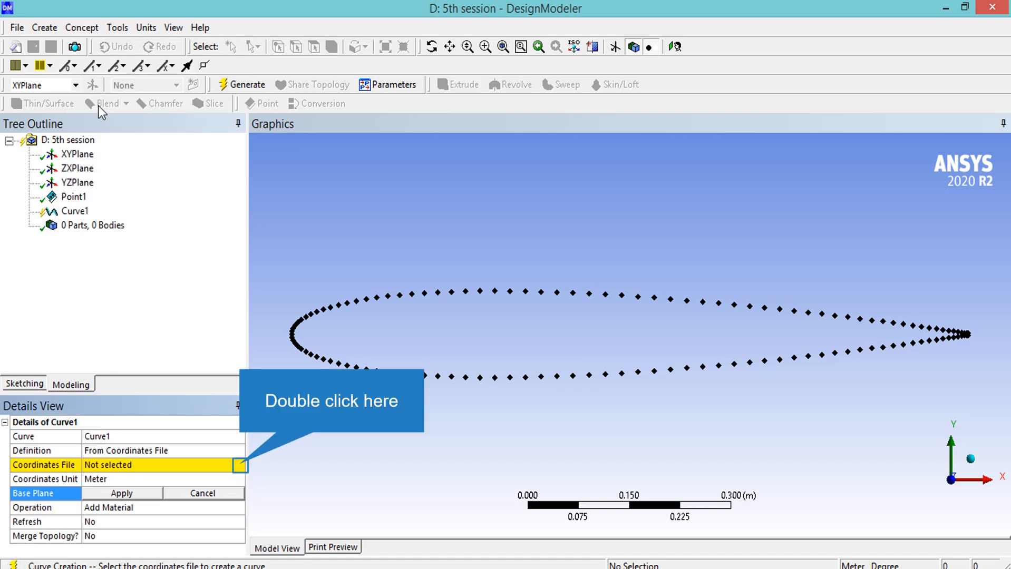
pyautogui.doubleClick(239, 464)
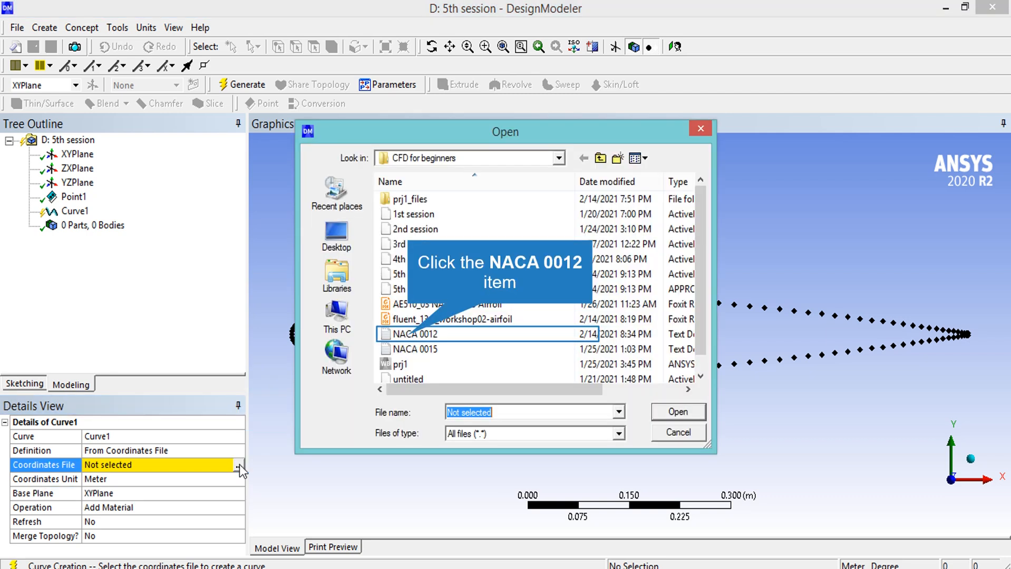
pyautogui.click(405, 338)
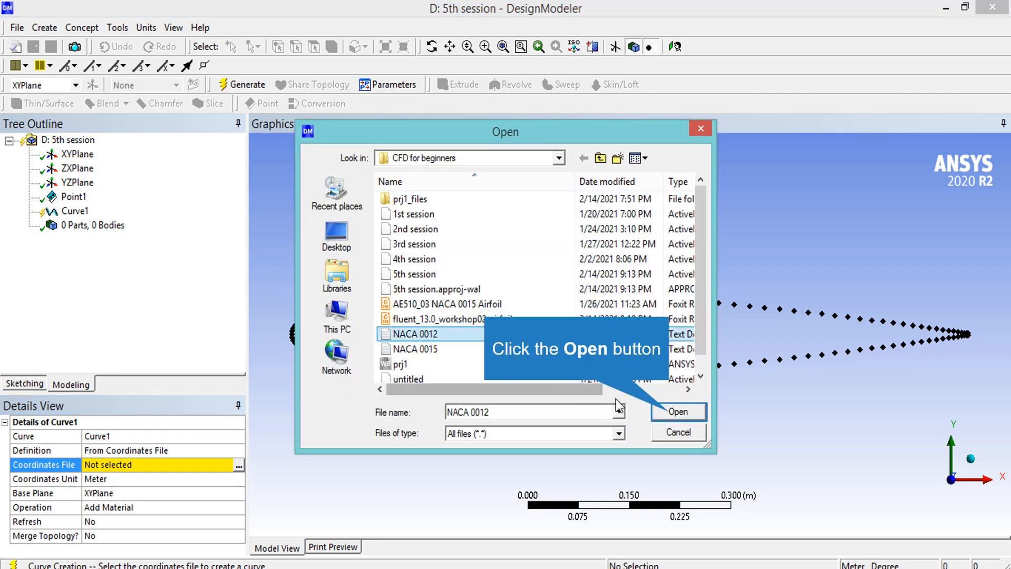
pyautogui.click(669, 412)
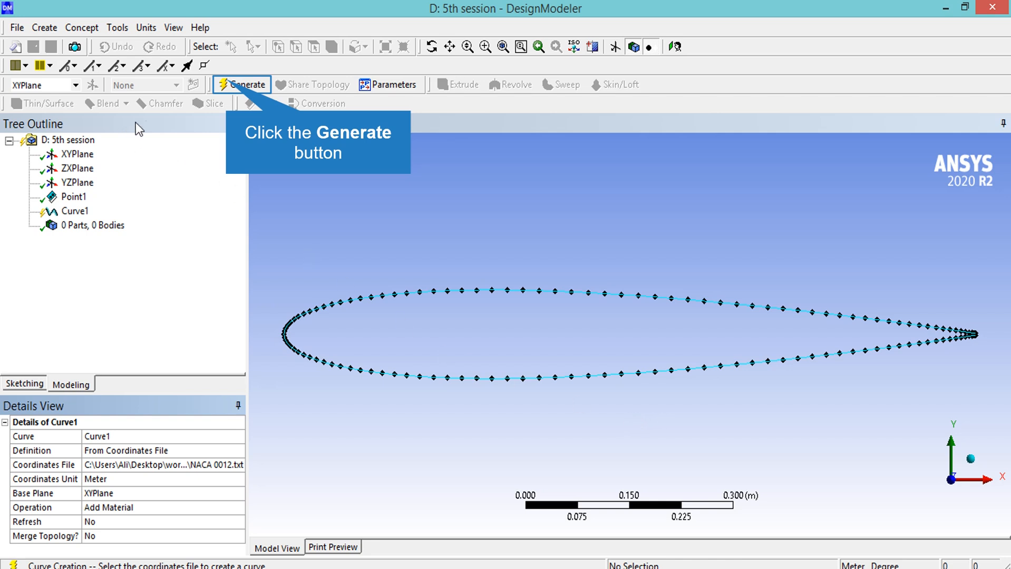
pyautogui.click(242, 84)
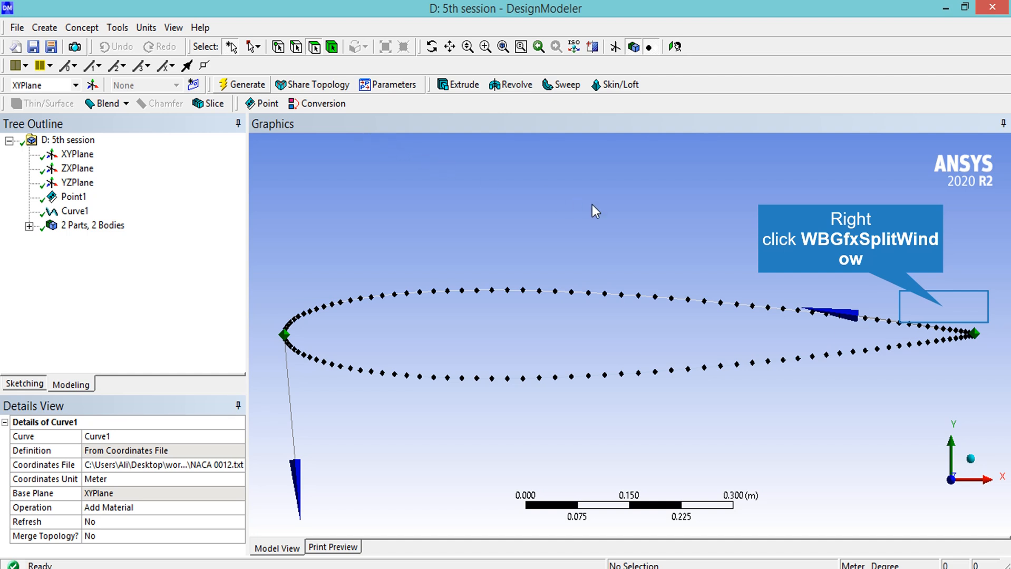
# Generate a manually defined construction point just beyond the airfoil's trailing edge, with its X coordinate set to 1.008 m.
pyautogui.moveTo(941, 309); pyautogui.dragTo(986, 357, button='right')
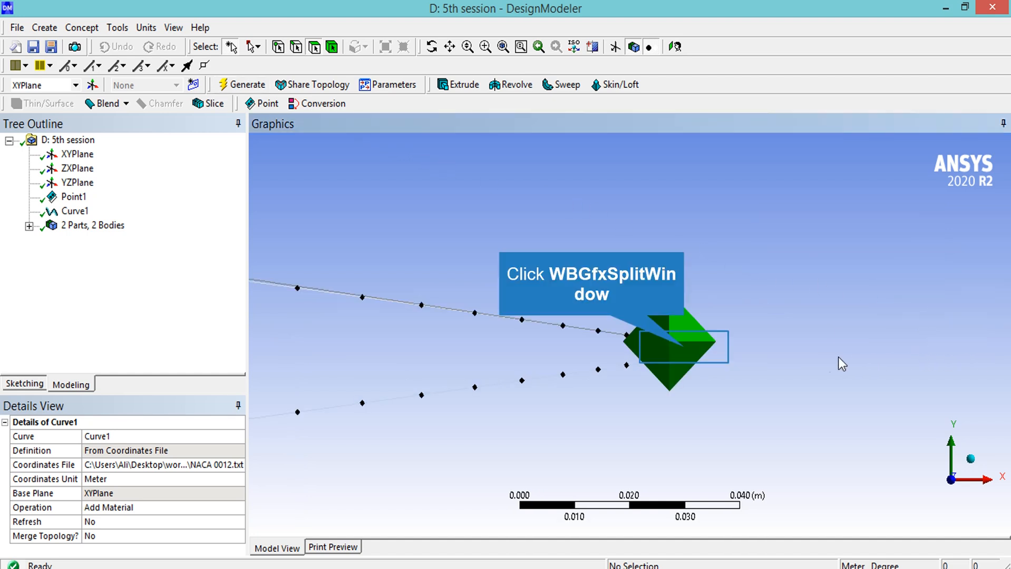
pyautogui.click(677, 347)
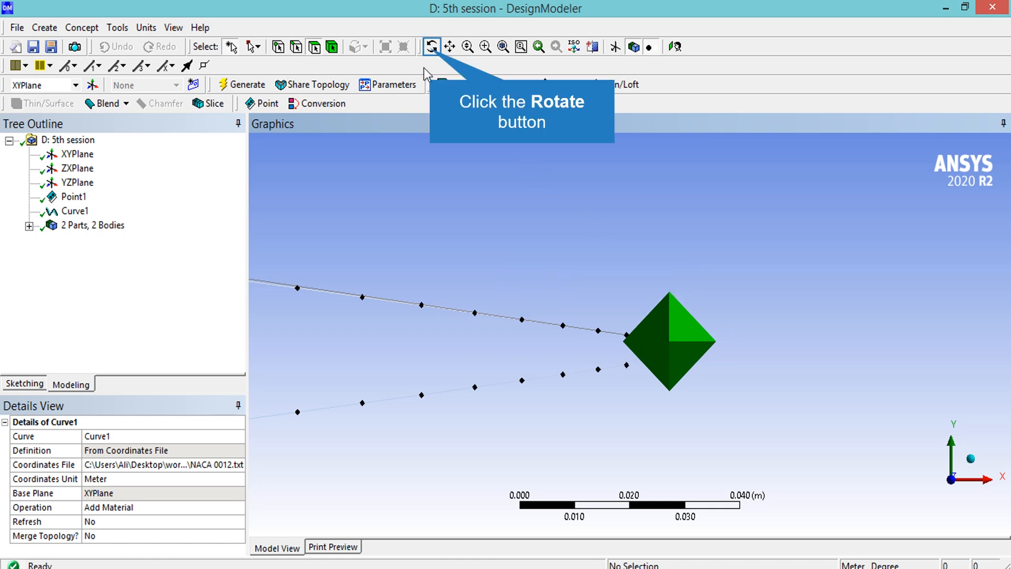
pyautogui.click(431, 46)
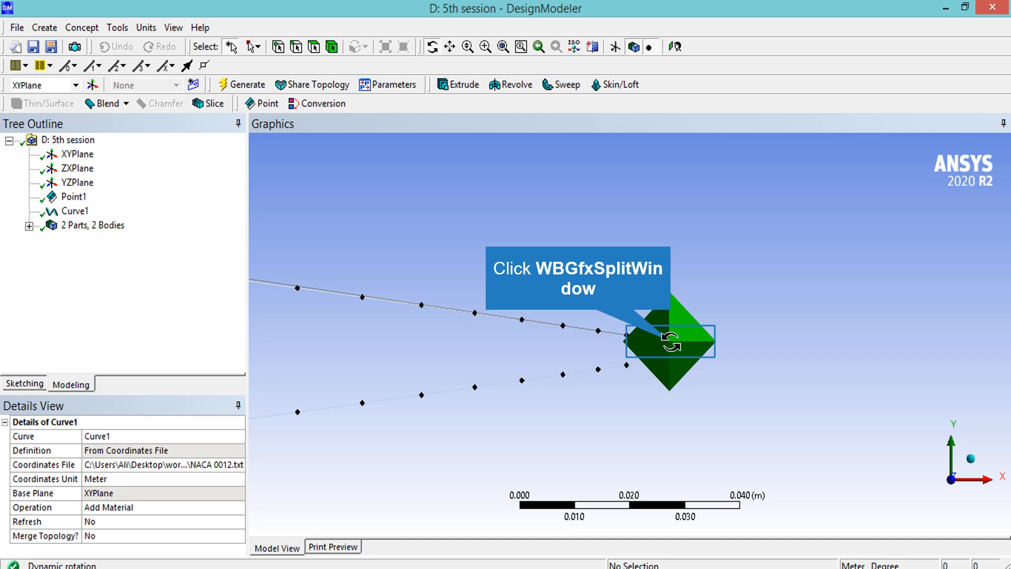
pyautogui.moveTo(673, 346); pyautogui.dragTo(671, 343)
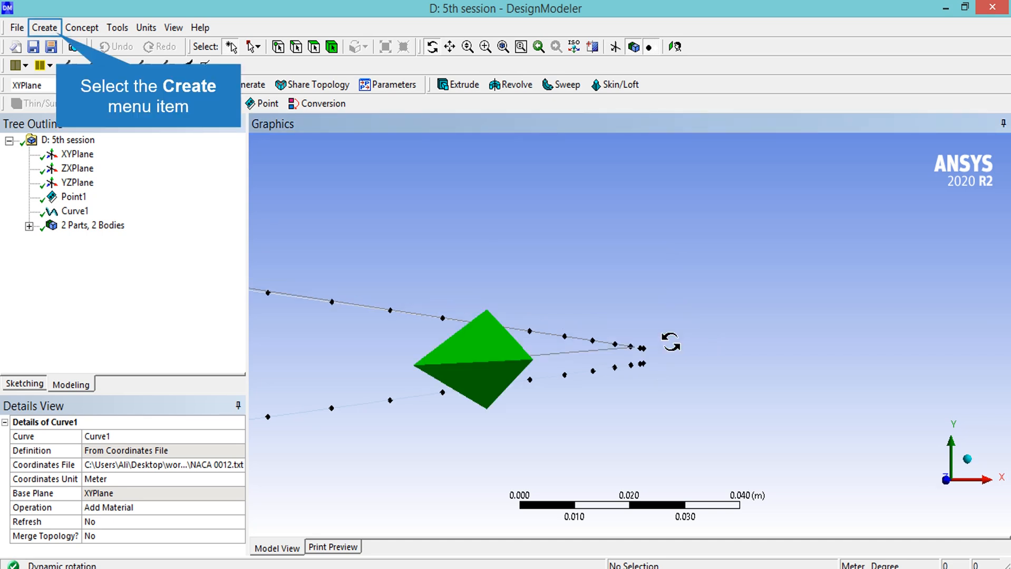
pyautogui.click(55, 29)
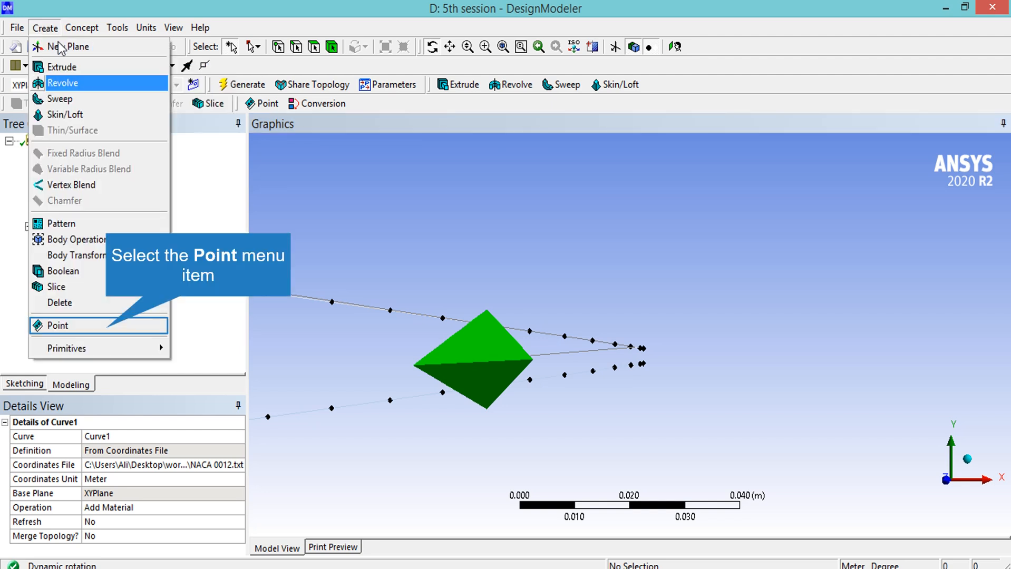
pyautogui.click(105, 325)
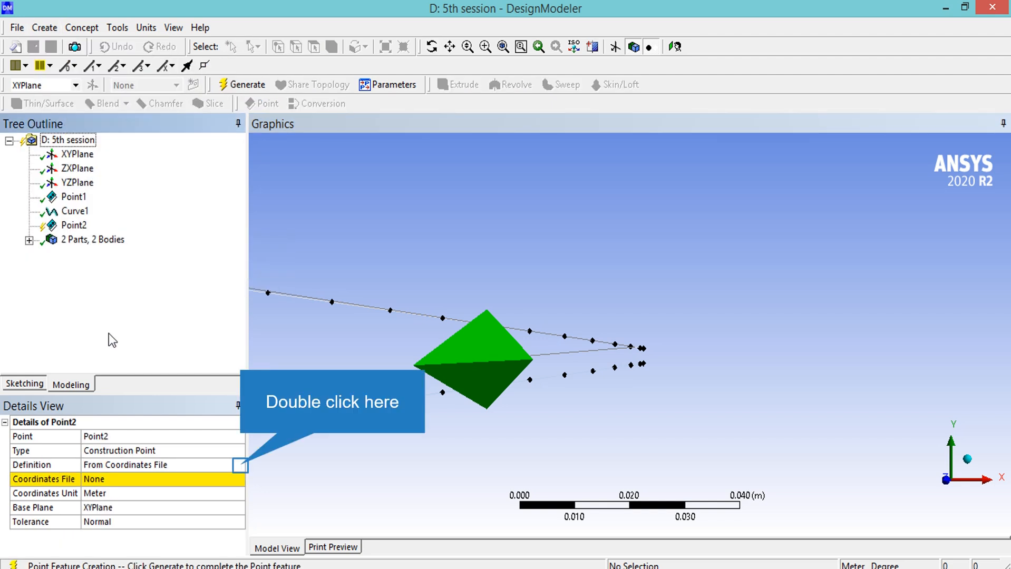
pyautogui.doubleClick(241, 465)
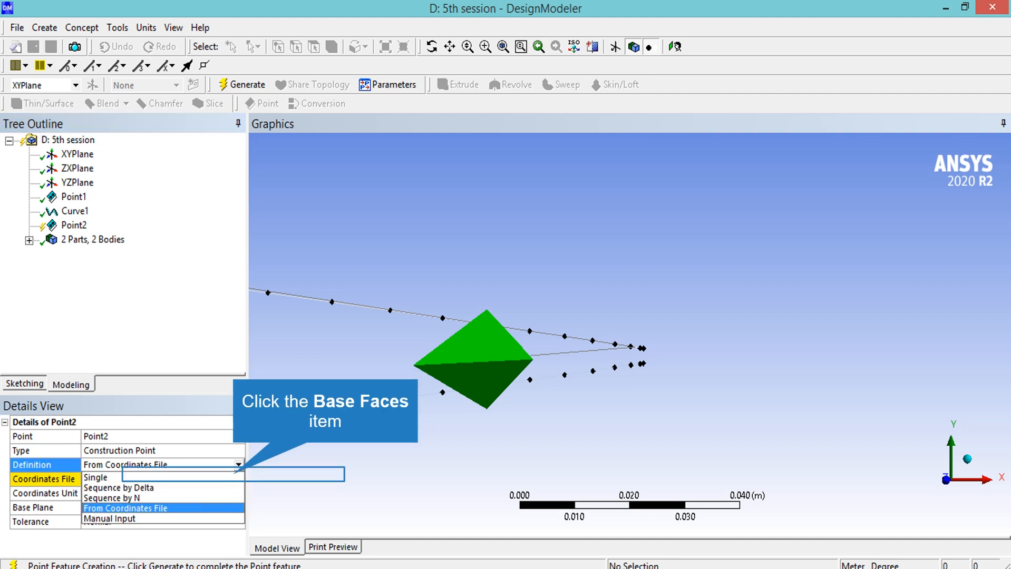
pyautogui.click(110, 519)
pyautogui.click(150, 492)
pyautogui.write('1')
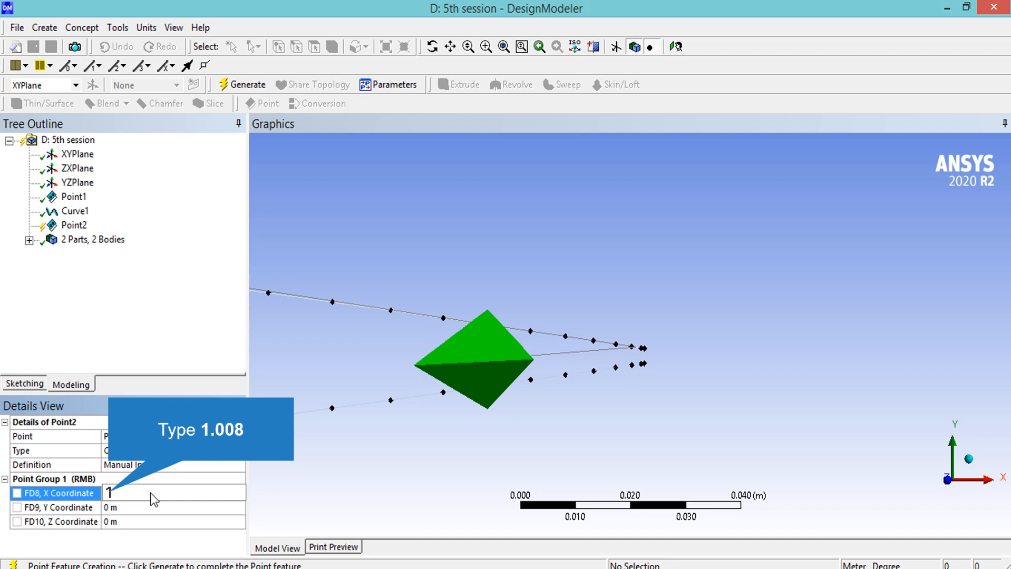
pyautogui.write('.008')
pyautogui.press('Return')
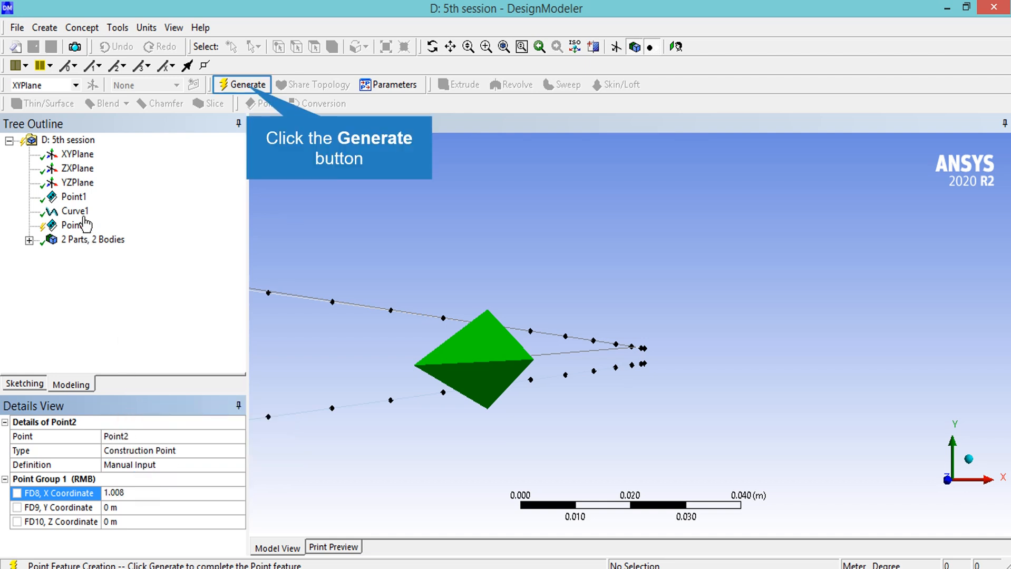
pyautogui.click(250, 90)
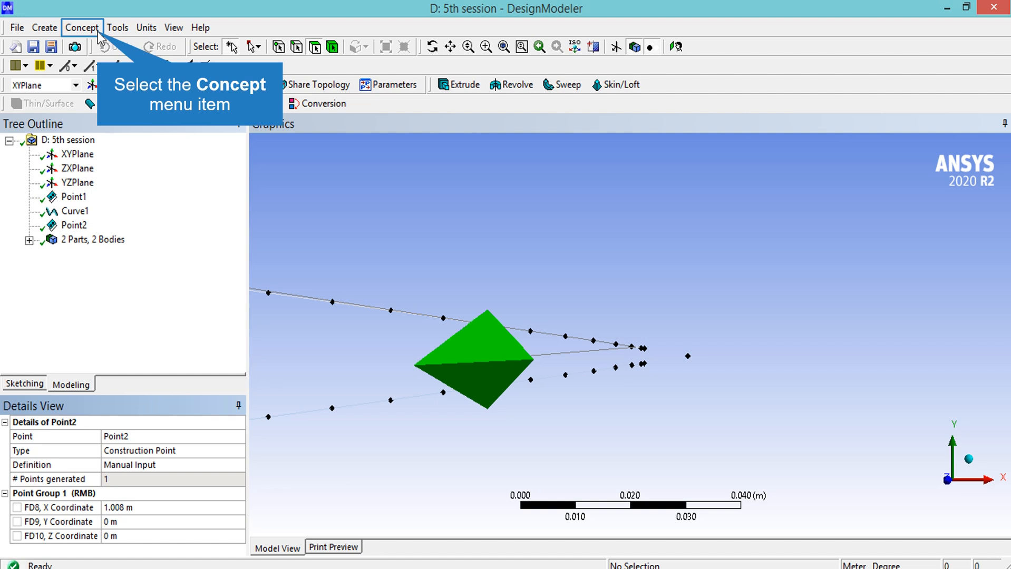
# Close the trailing edge by generating two lines from points, joining the upper and lower curve ends to the new tip point.
pyautogui.click(83, 28)
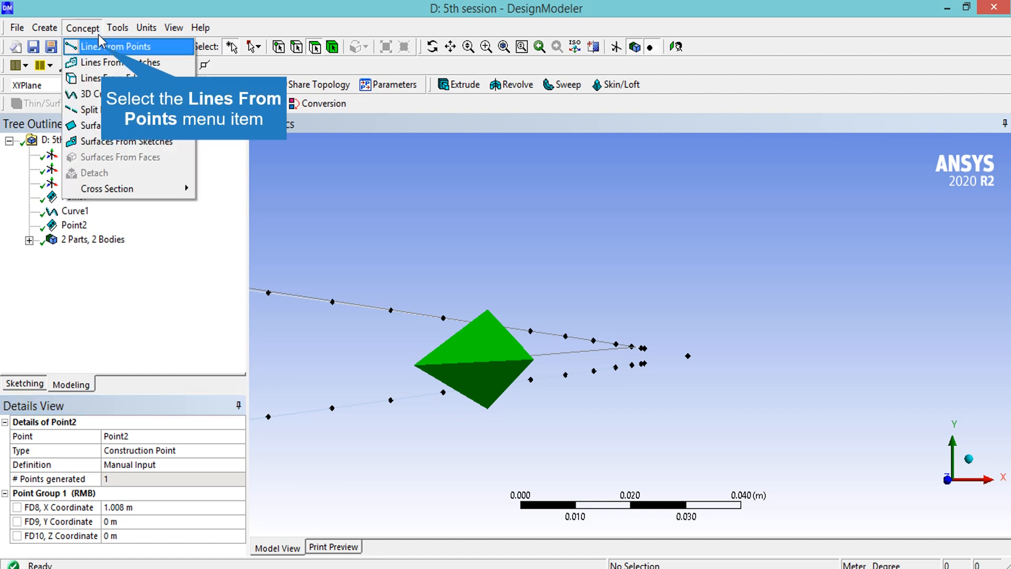
pyautogui.click(103, 47)
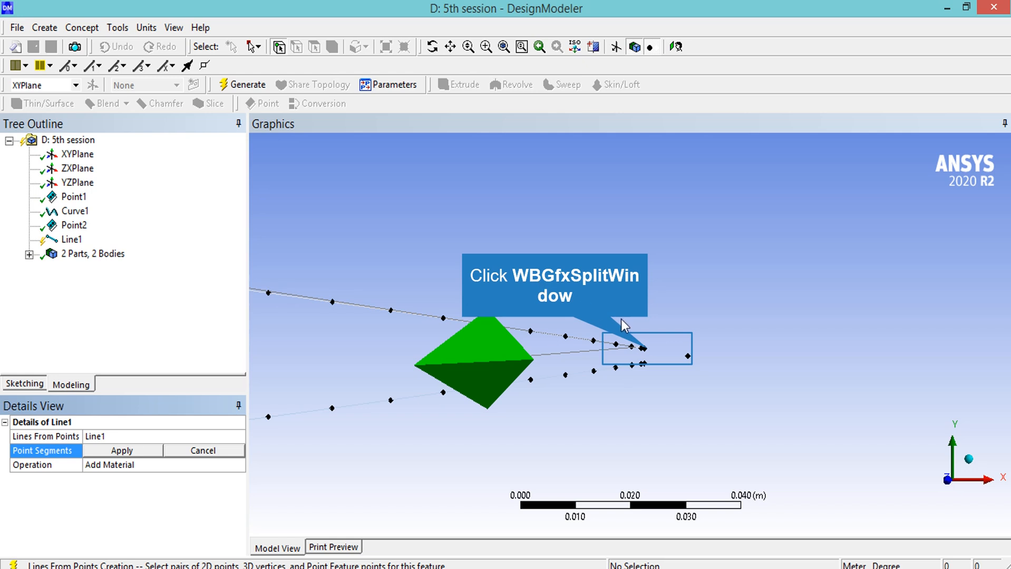
pyautogui.click(646, 349)
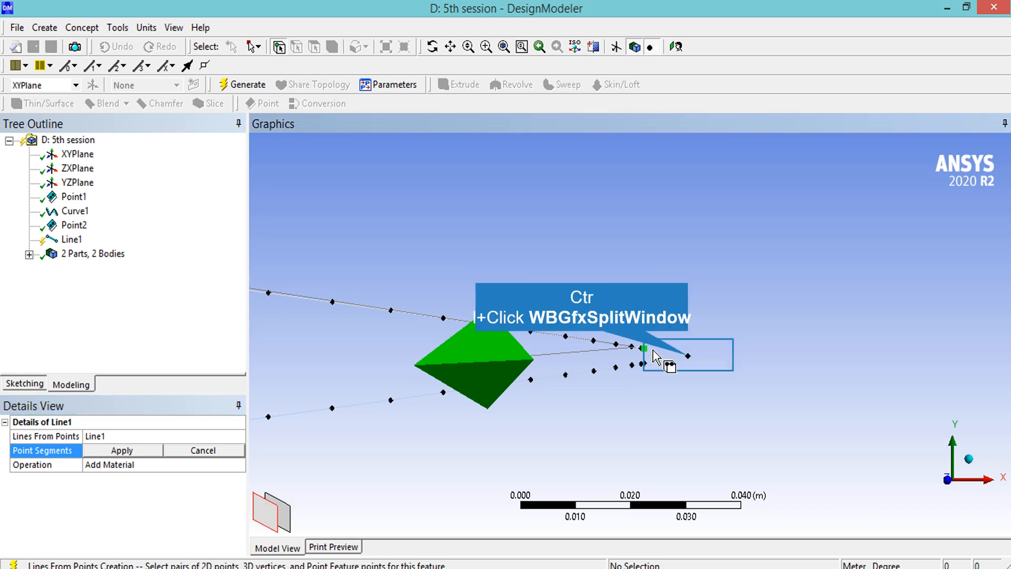
pyautogui.keyDown('ctrl'); pyautogui.click(688, 357); pyautogui.keyUp('ctrl')
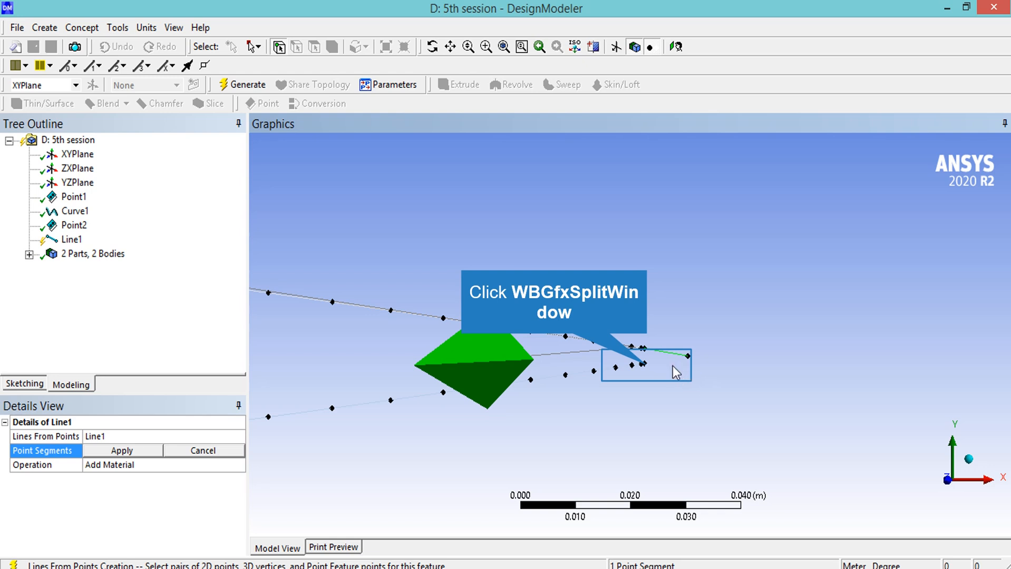
pyautogui.click(644, 364)
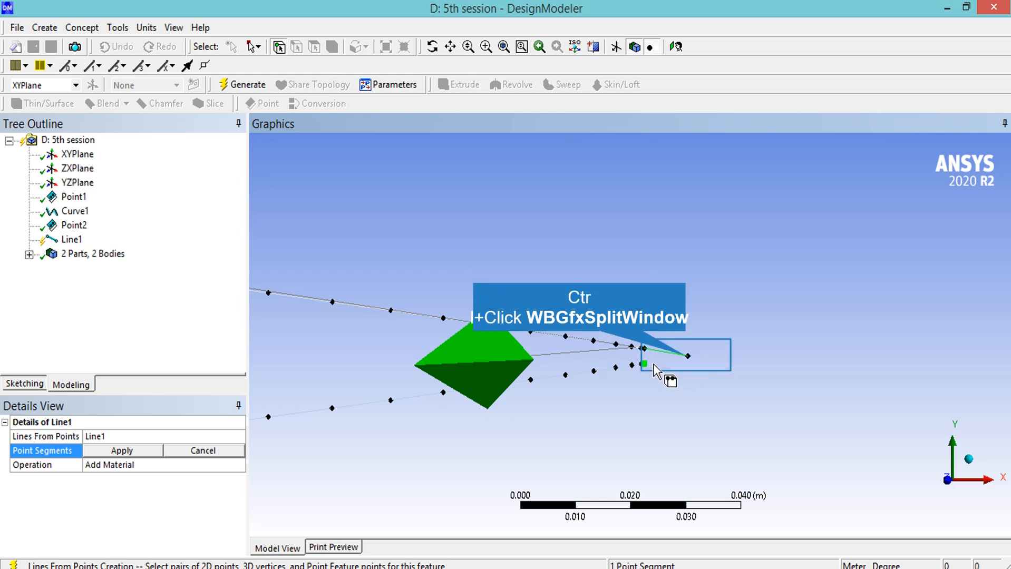
pyautogui.keyDown('ctrl'); pyautogui.click(688, 357); pyautogui.keyUp('ctrl')
pyautogui.click(156, 449)
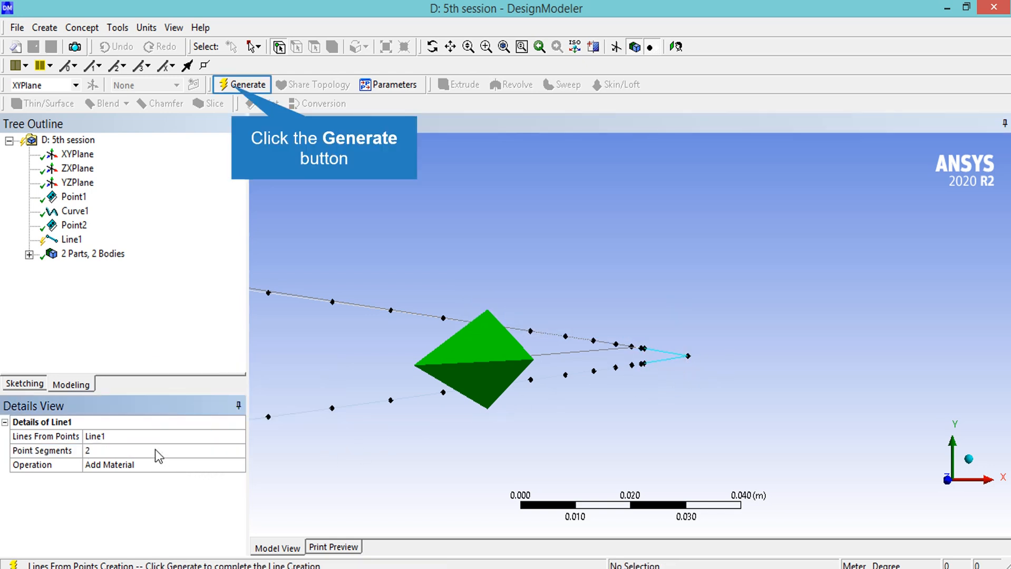
pyautogui.click(234, 85)
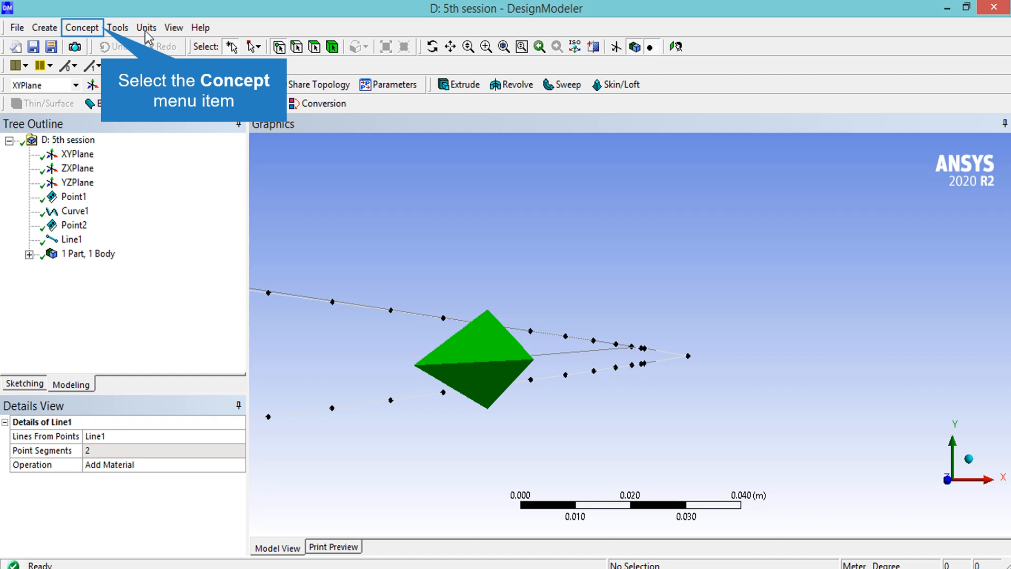
# Create a surface from the four edges of the closed airfoil outline, both airfoil curves and both trailing-edge lines, and generate it.
pyautogui.click(101, 29)
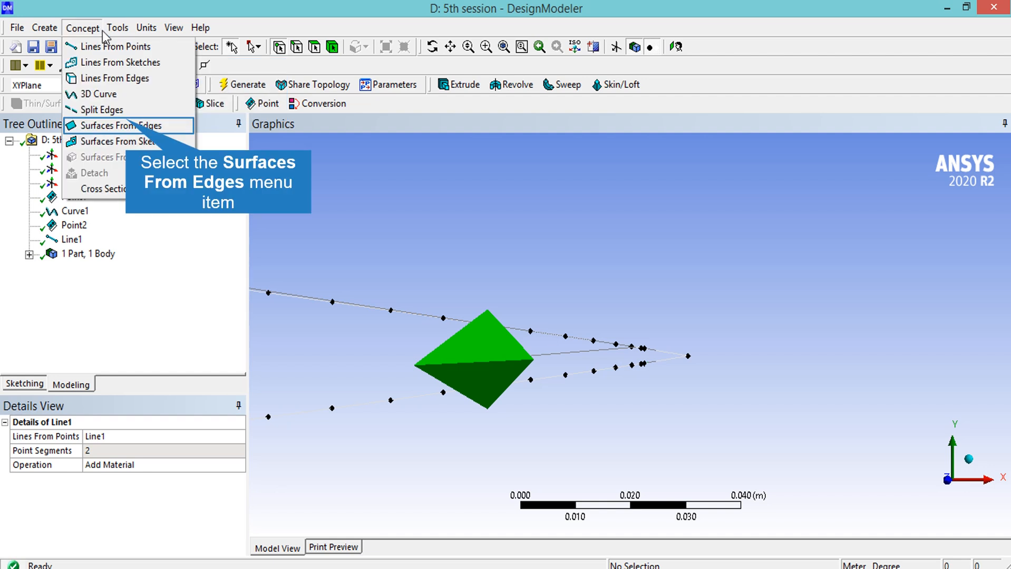
pyautogui.click(132, 126)
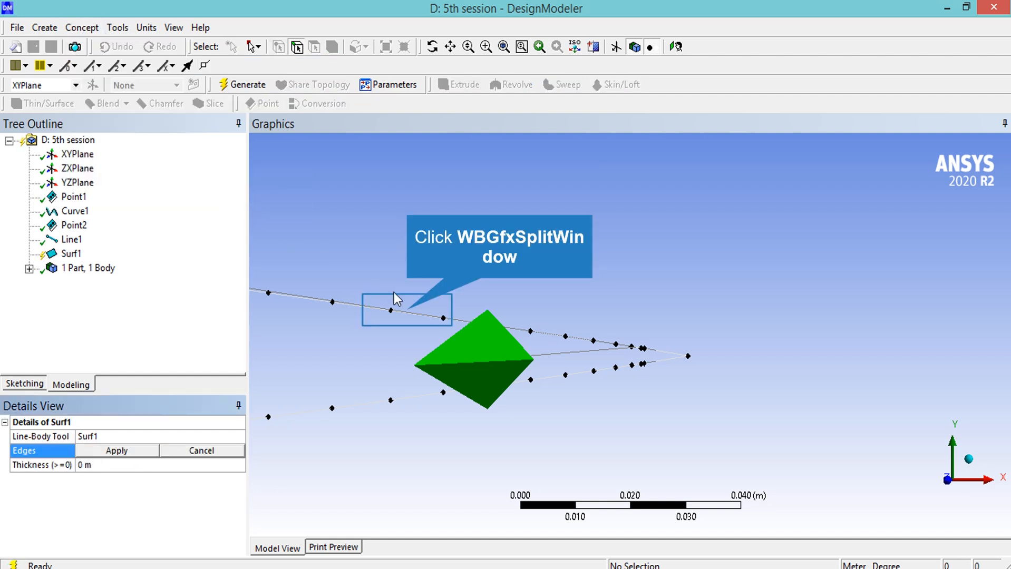
pyautogui.click(407, 311)
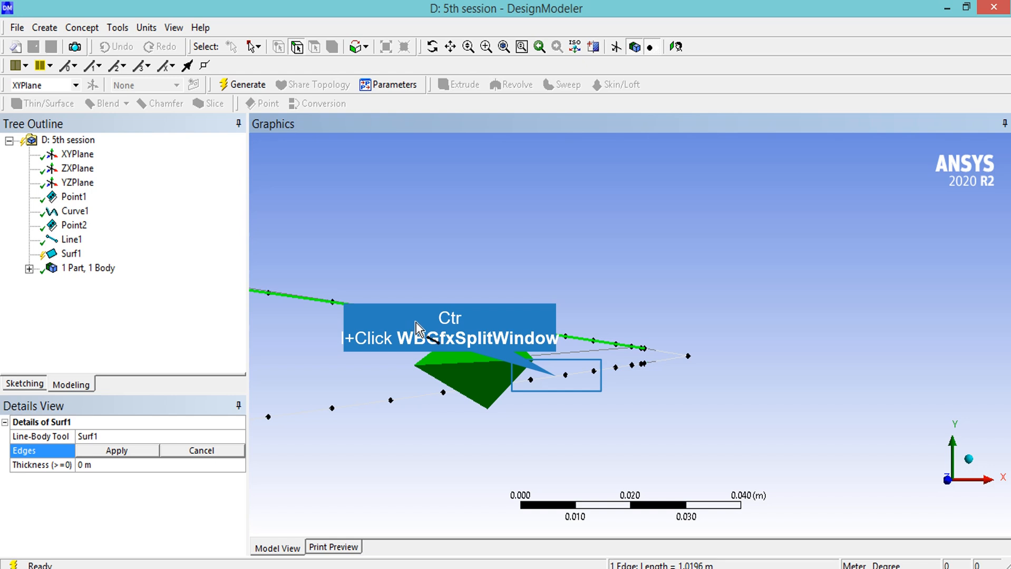
pyautogui.keyDown('ctrl'); pyautogui.click(562, 376); pyautogui.keyUp('ctrl')
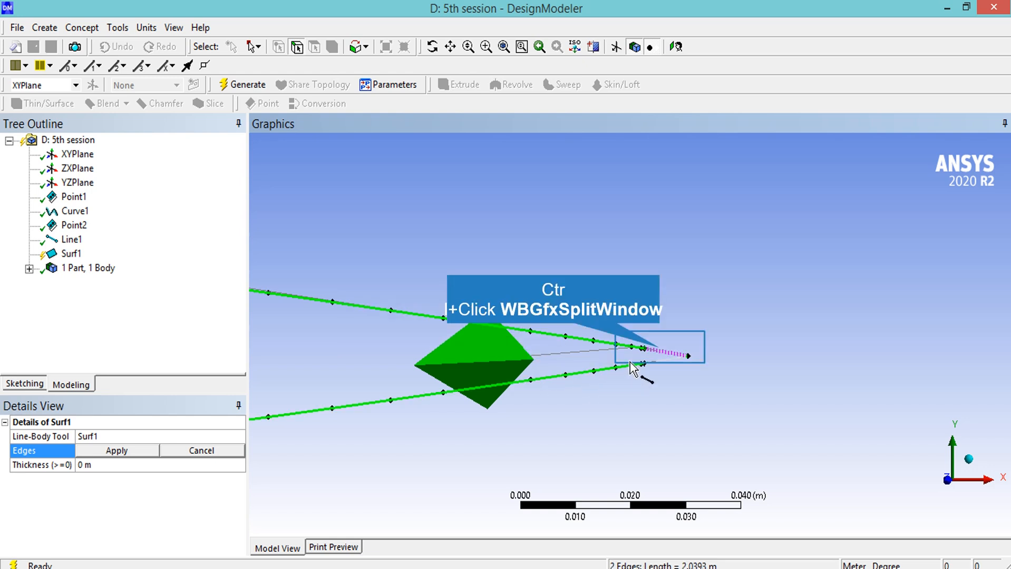
pyautogui.keyDown('ctrl'); pyautogui.click(660, 354); pyautogui.keyUp('ctrl')
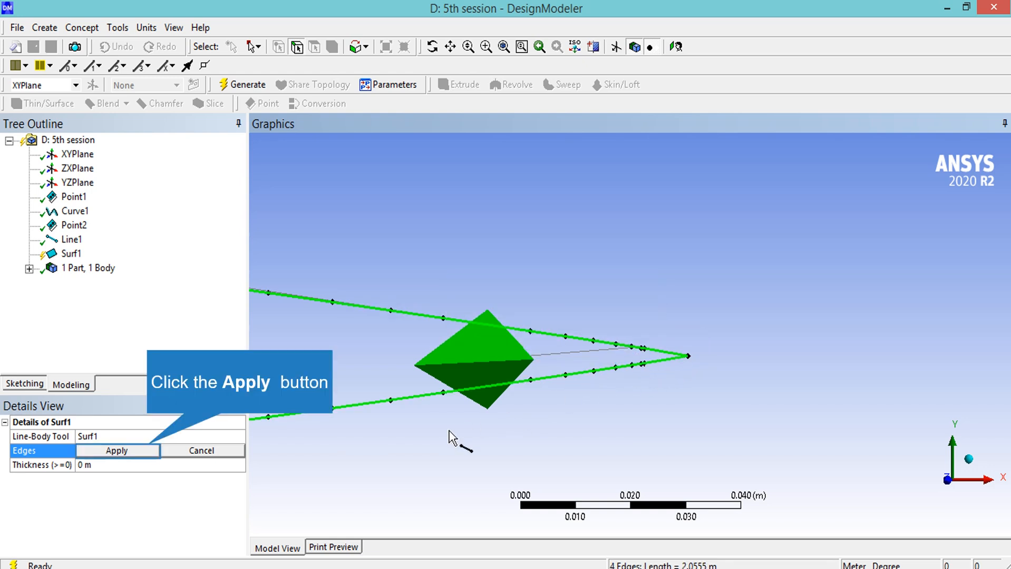
pyautogui.click(150, 451)
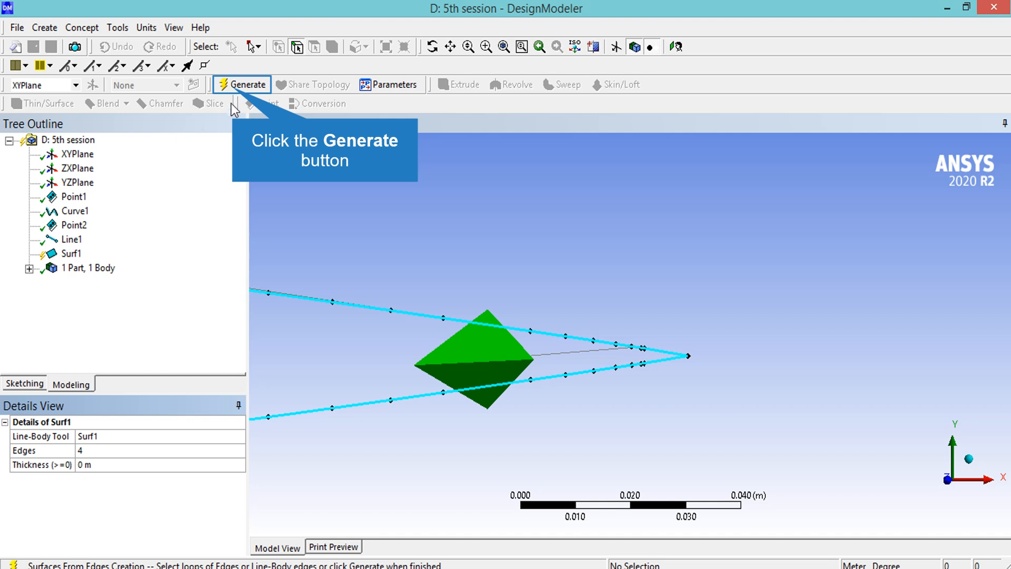
pyautogui.click(239, 85)
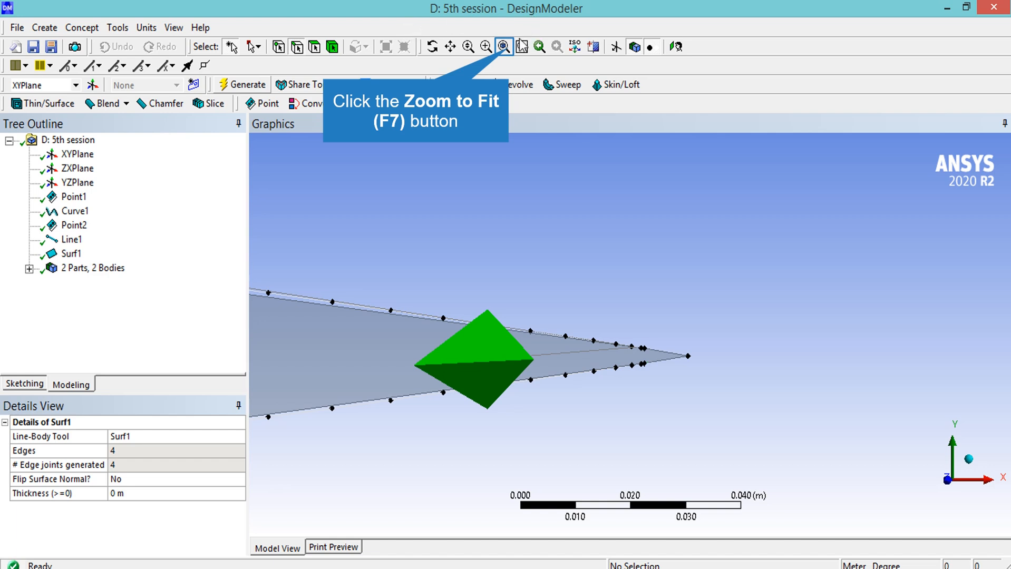
# Start a Scale body transformation on the airfoil's line body, using Body Centroids as the scaling origin.
pyautogui.click(504, 47)
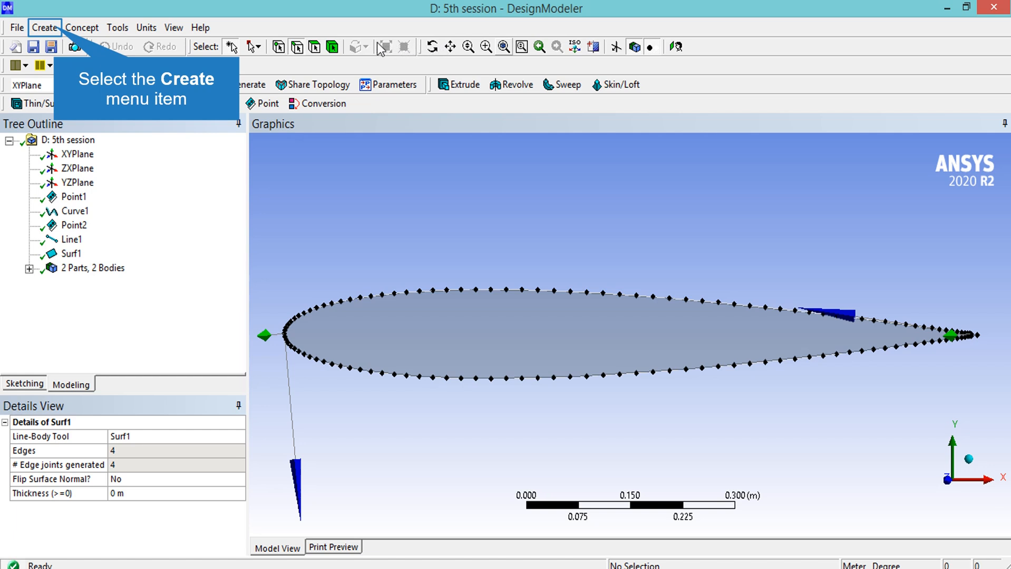
pyautogui.click(44, 27)
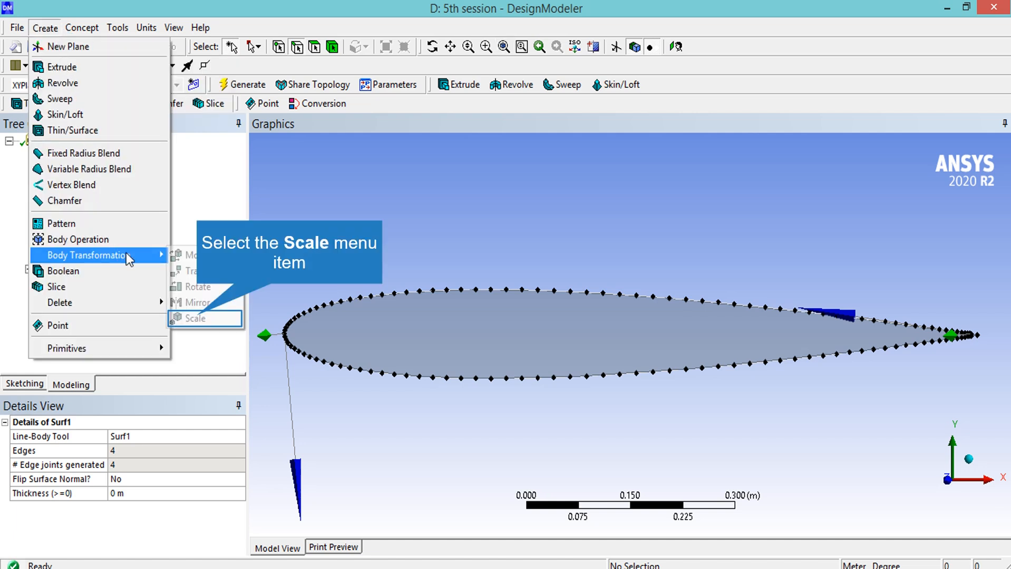
pyautogui.click(196, 318)
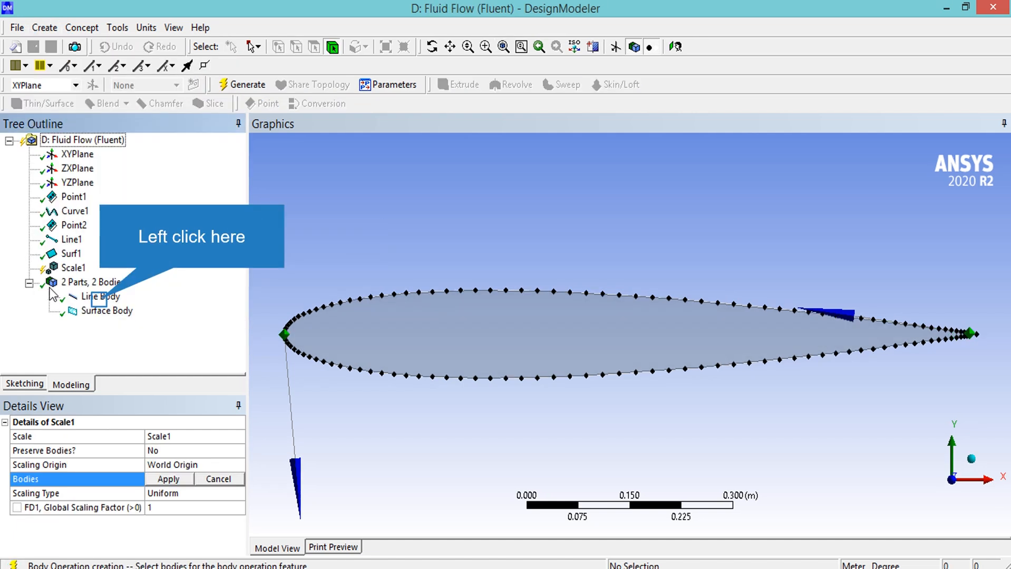
pyautogui.click(100, 297)
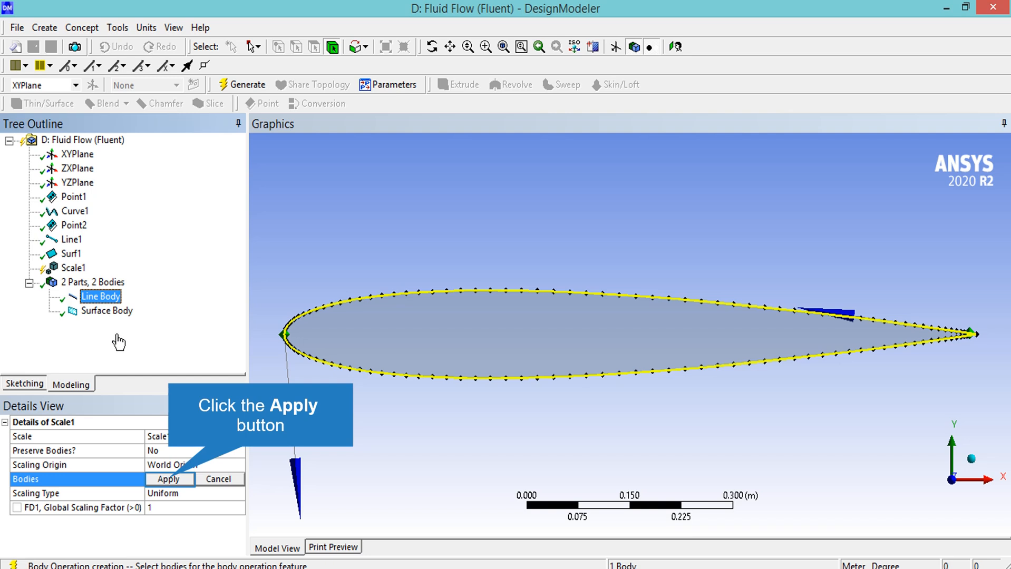
pyautogui.click(169, 479)
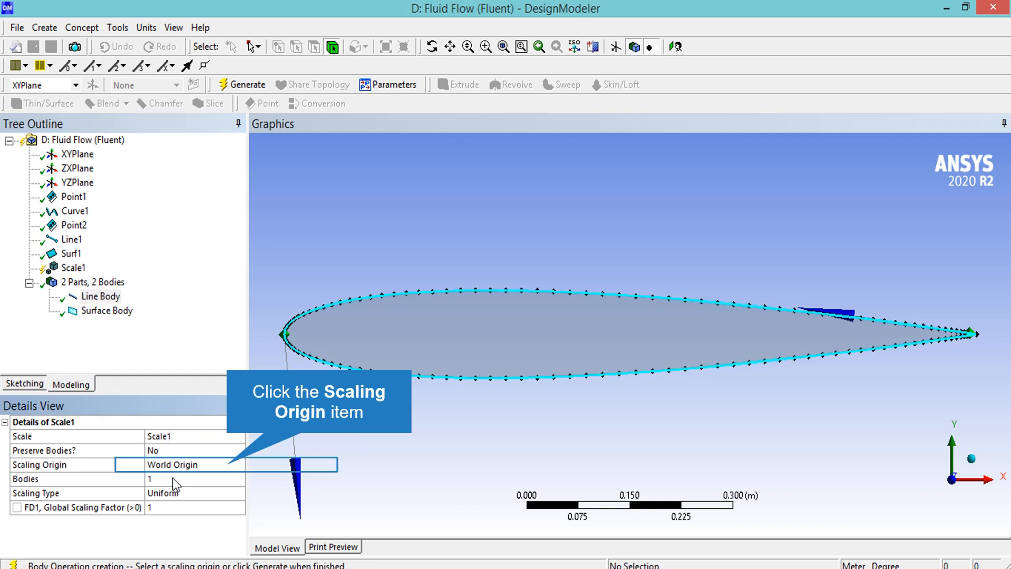
pyautogui.click(228, 465)
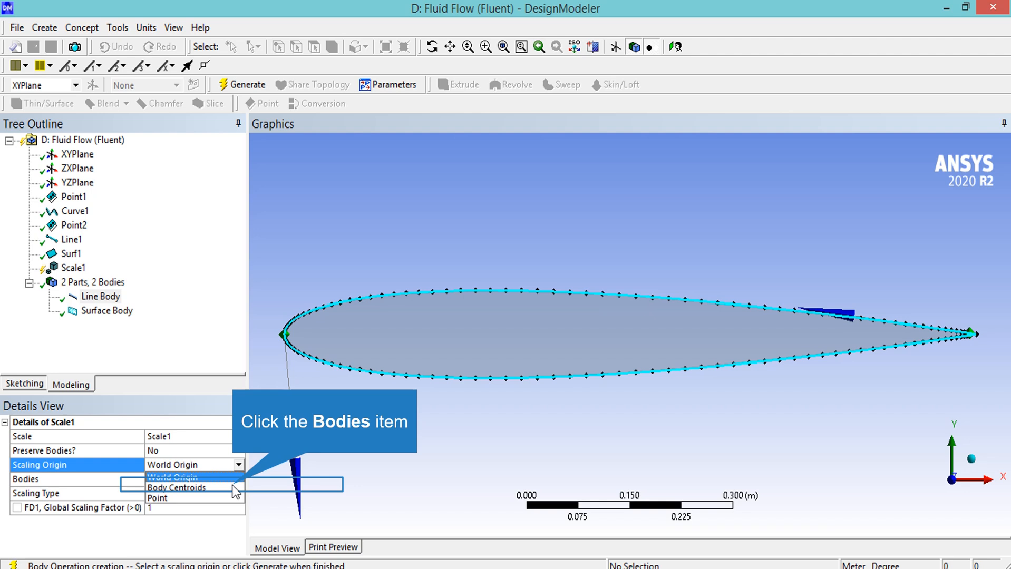
pyautogui.click(233, 487)
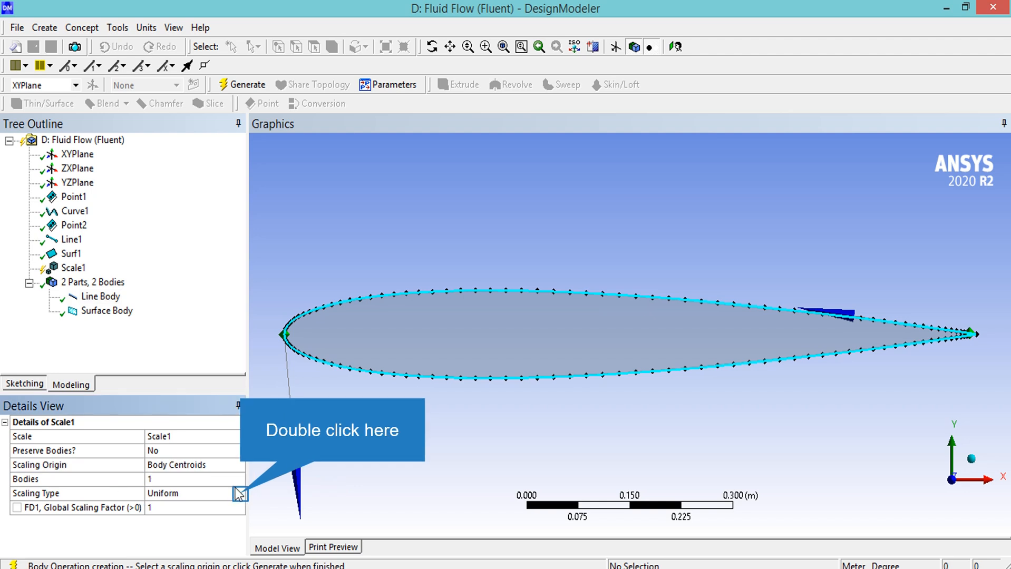
# Make the scaling Non-Uniform with an X-axis factor of 1.4 and a Y-axis factor of 5, and generate it.
pyautogui.doubleClick(240, 494)
pyautogui.click(229, 509)
pyautogui.write('1.4')
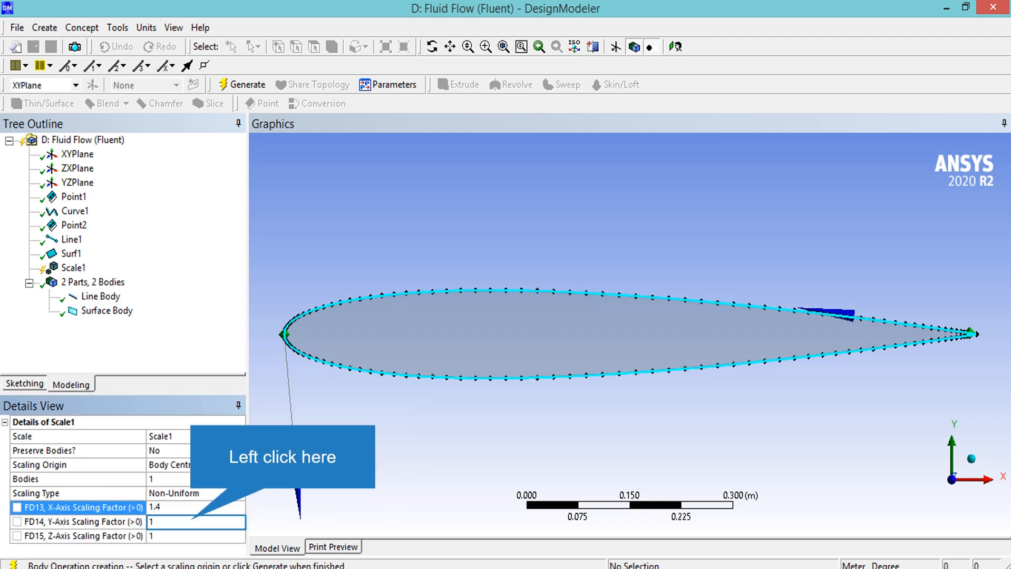
pyautogui.click(195, 522)
pyautogui.write('5')
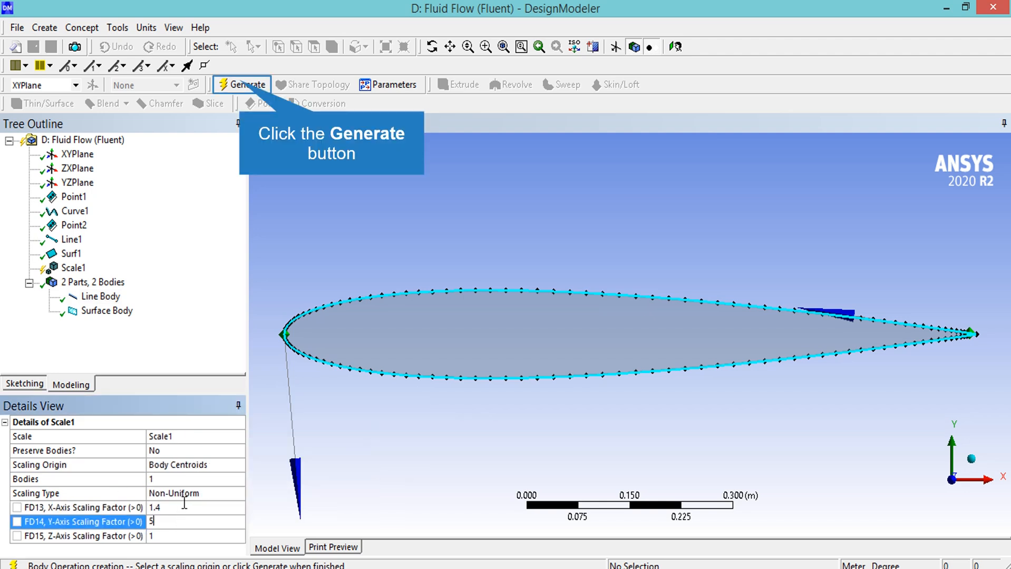
pyautogui.click(242, 84)
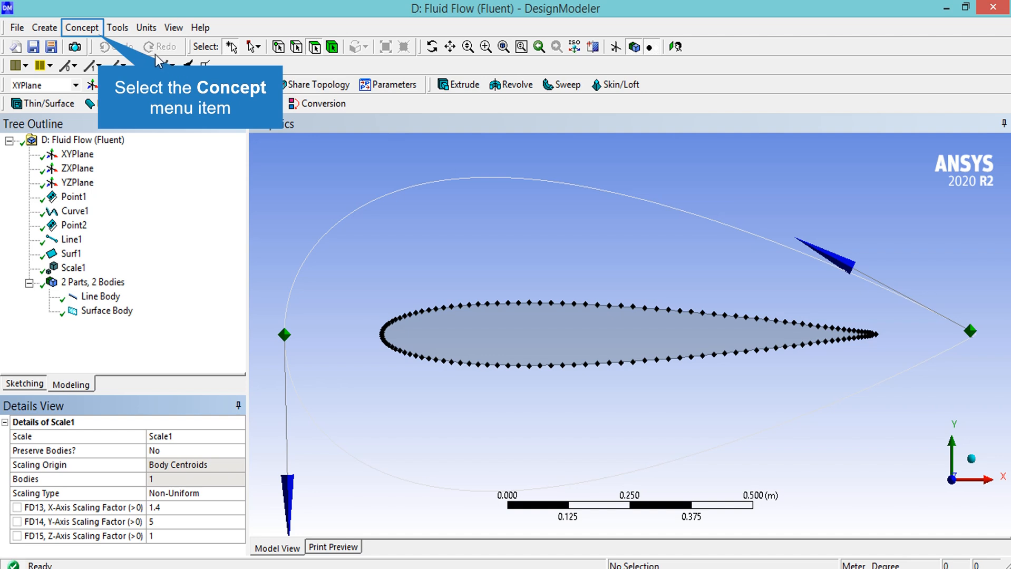
# Create a surface from the four edges of the enlarged outline around the airfoil and generate it.
pyautogui.click(98, 33)
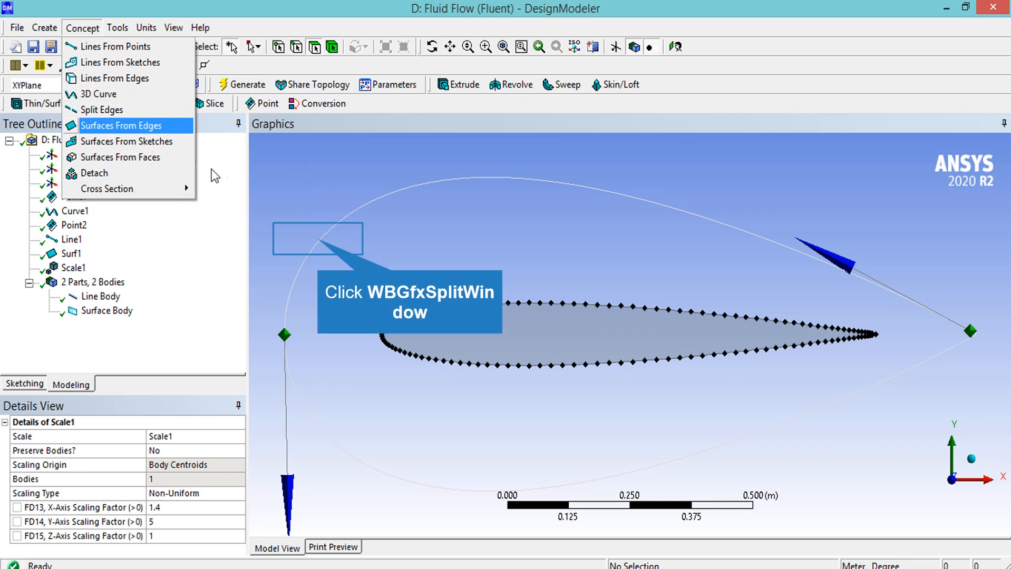
pyautogui.click(320, 242)
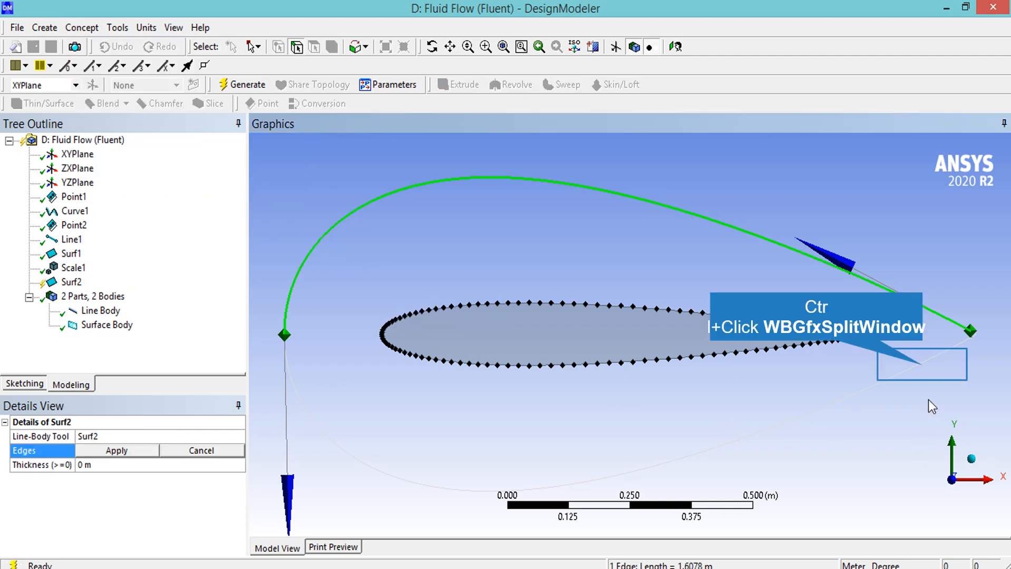
pyautogui.keyDown('ctrl'); pyautogui.click(922, 364); pyautogui.keyUp('ctrl')
pyautogui.moveTo(944, 305); pyautogui.dragTo(992, 364, button='right')
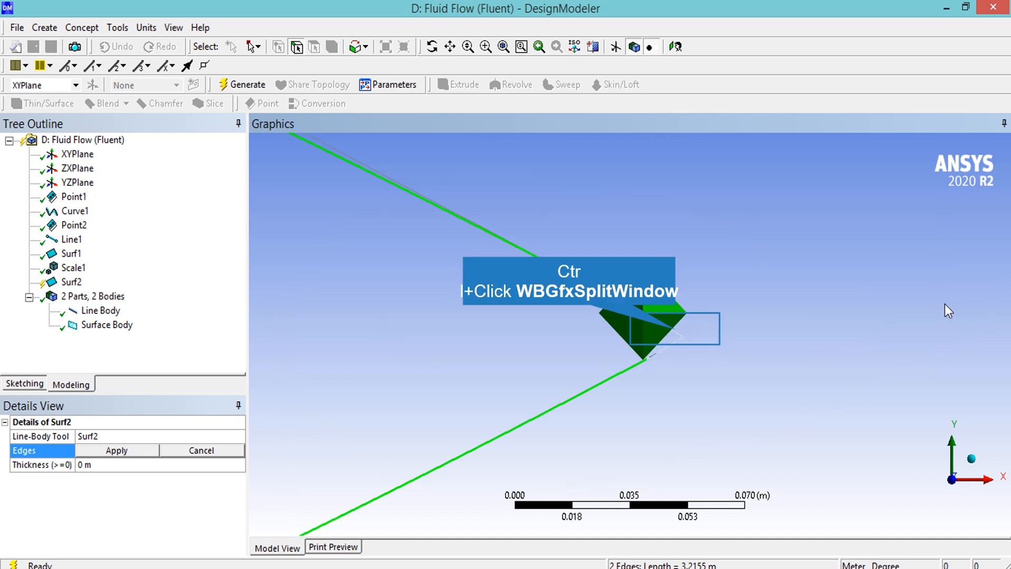
pyautogui.keyDown('ctrl'); pyautogui.click(674, 330); pyautogui.keyUp('ctrl')
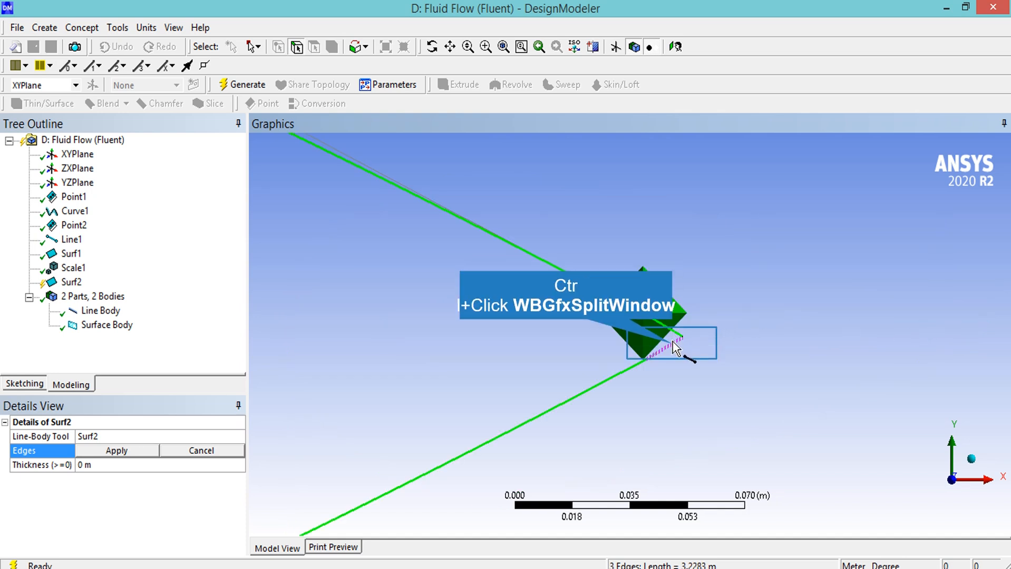
pyautogui.keyDown('ctrl'); pyautogui.click(672, 344); pyautogui.keyUp('ctrl')
pyautogui.click(247, 84)
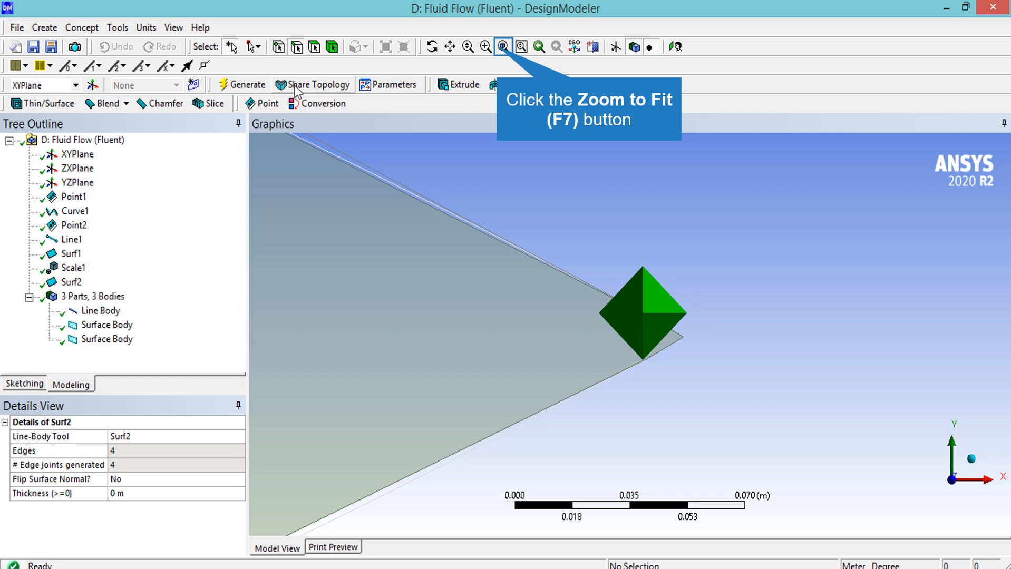
# Create a new sketch on the XY plane and open it for sketching.
pyautogui.click(499, 49)
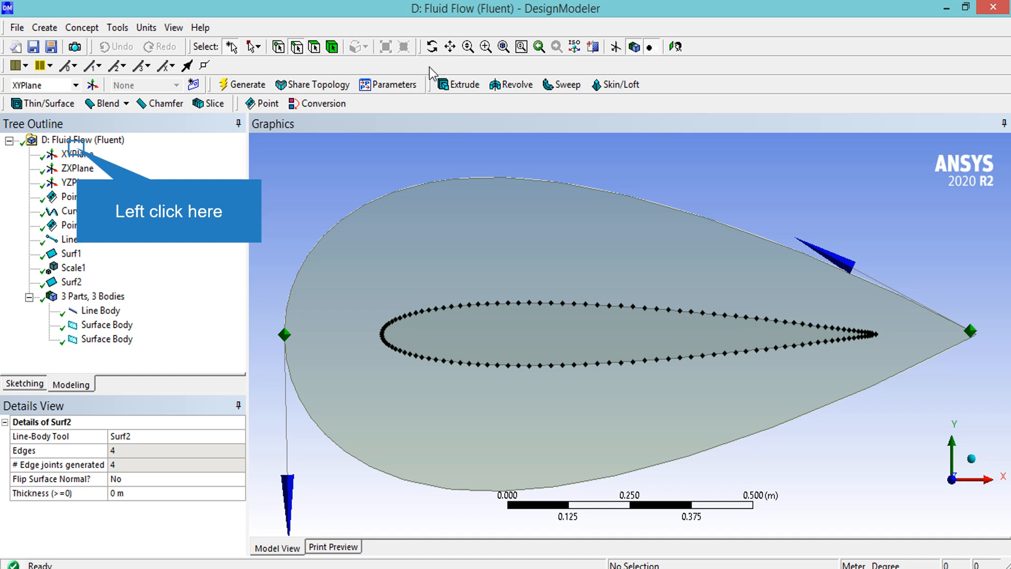
pyautogui.click(77, 155)
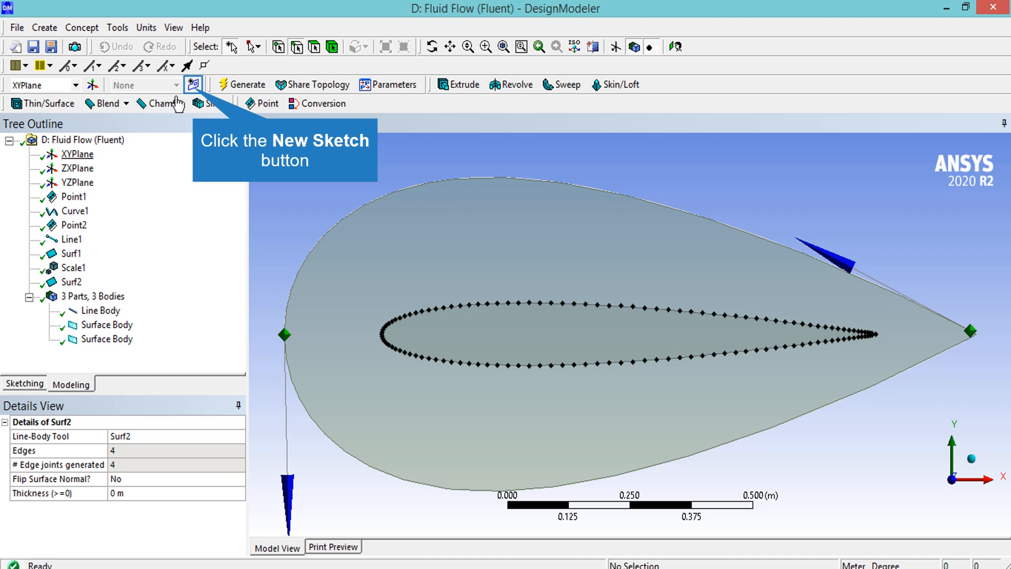
pyautogui.click(193, 85)
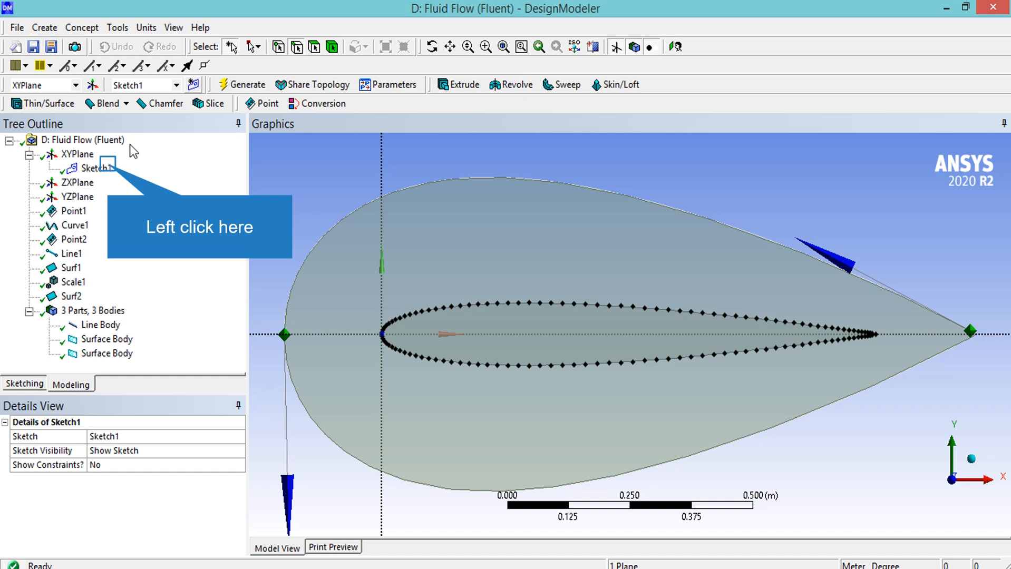
pyautogui.click(113, 167)
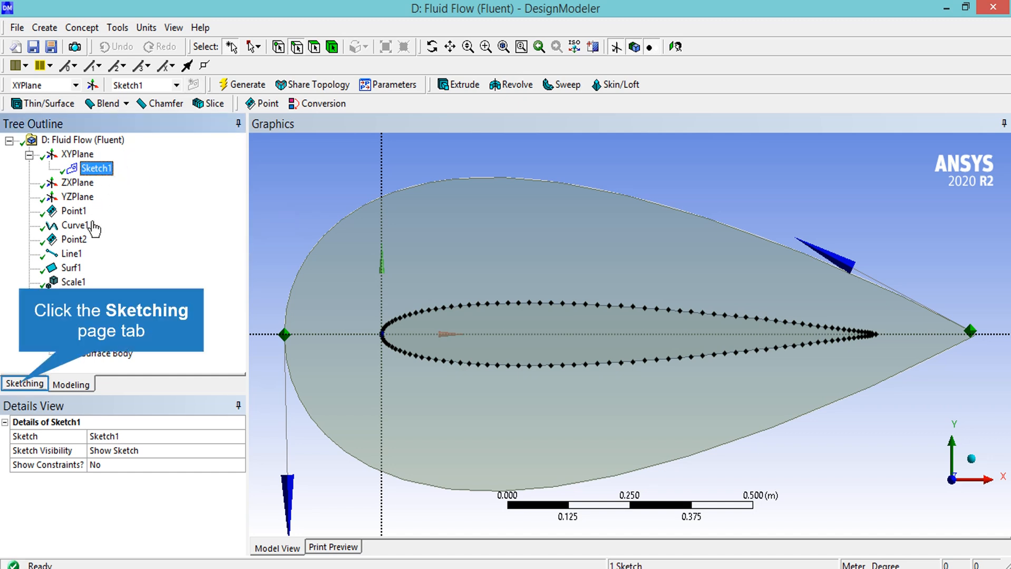
pyautogui.click(20, 383)
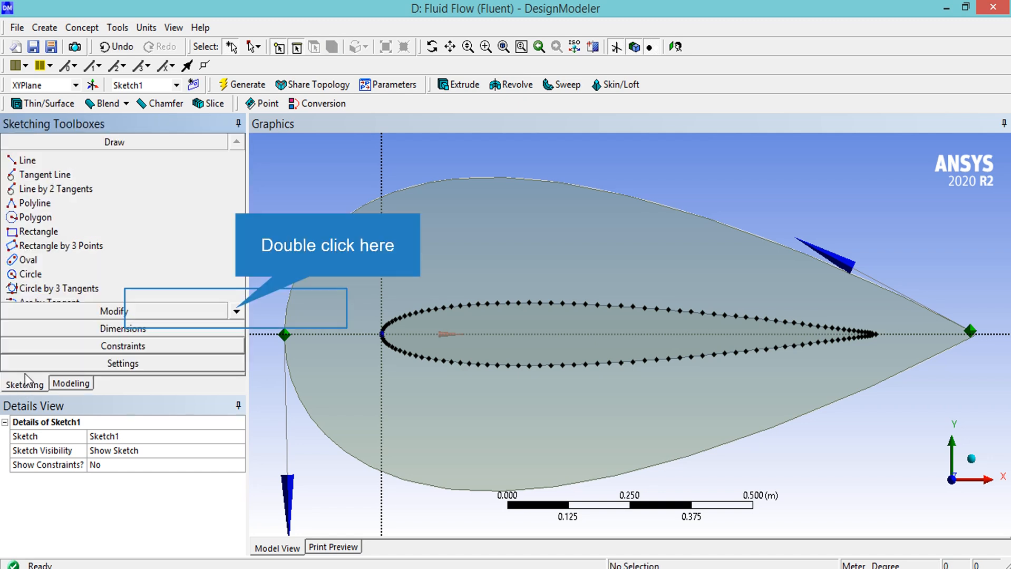
# Place three construction points: one on the X axis ahead of the outer surface, and one each above and below the trailing-edge region.
pyautogui.doubleClick(236, 311)
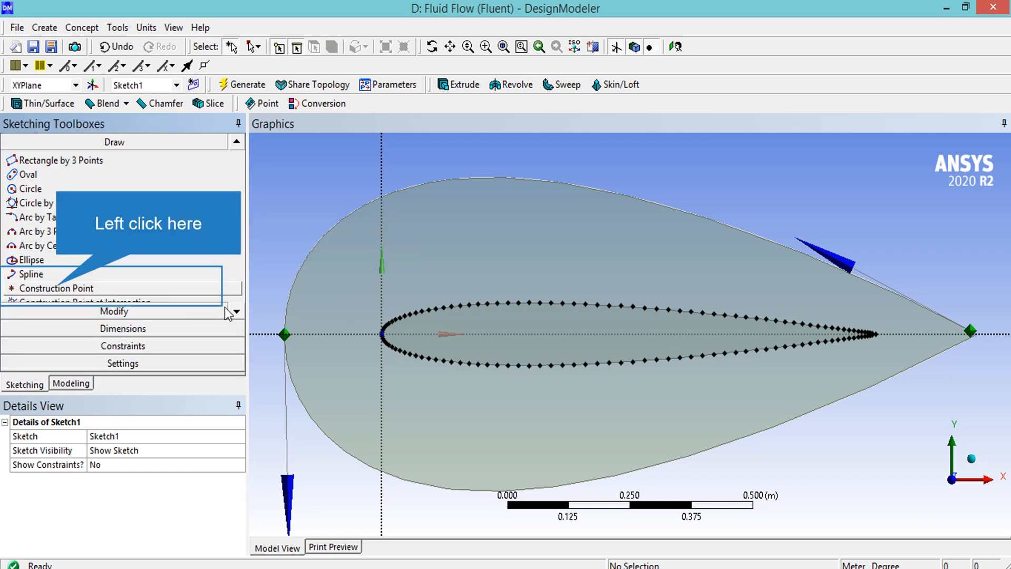
pyautogui.click(58, 289)
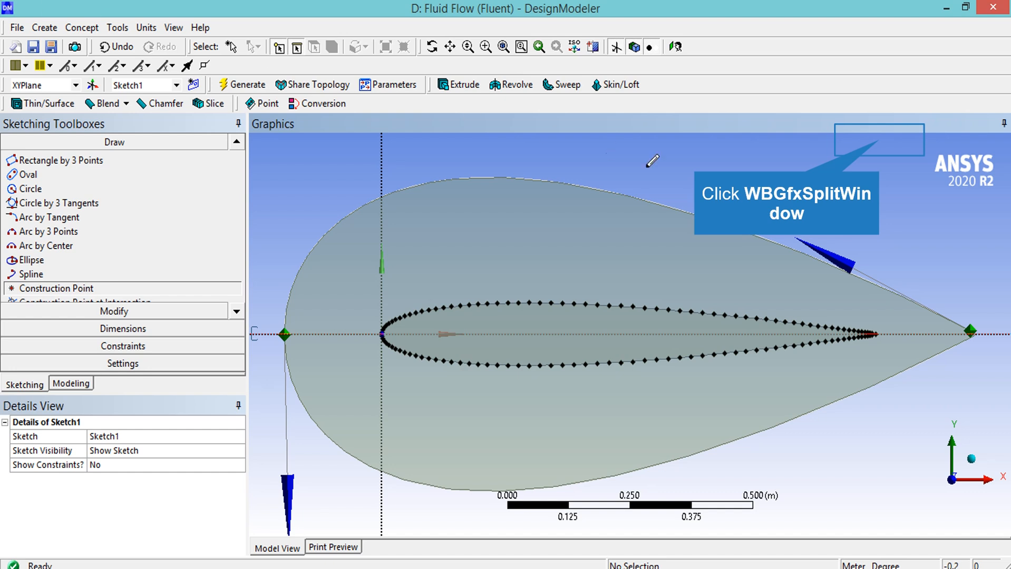
pyautogui.click(878, 141)
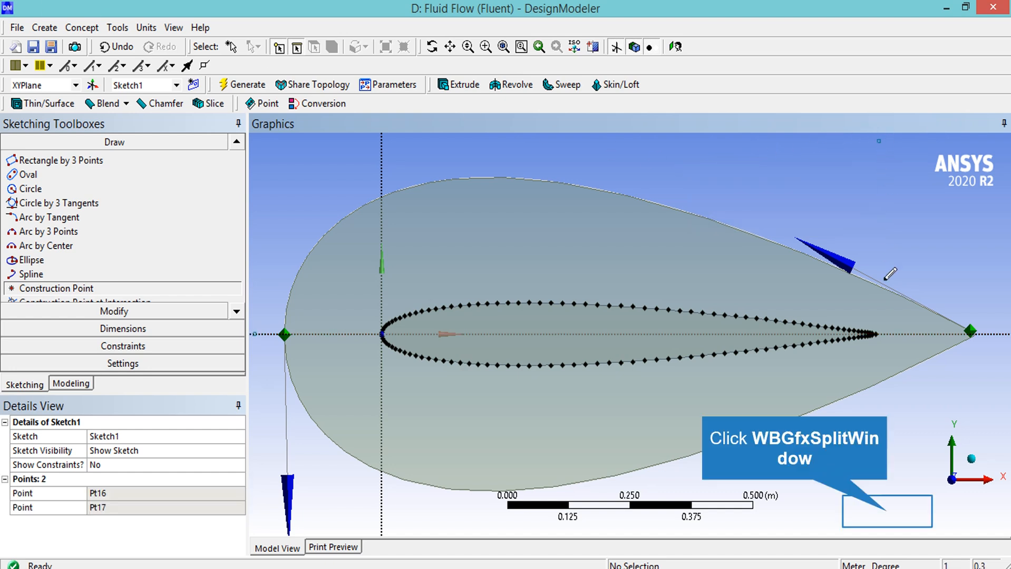
pyautogui.click(887, 511)
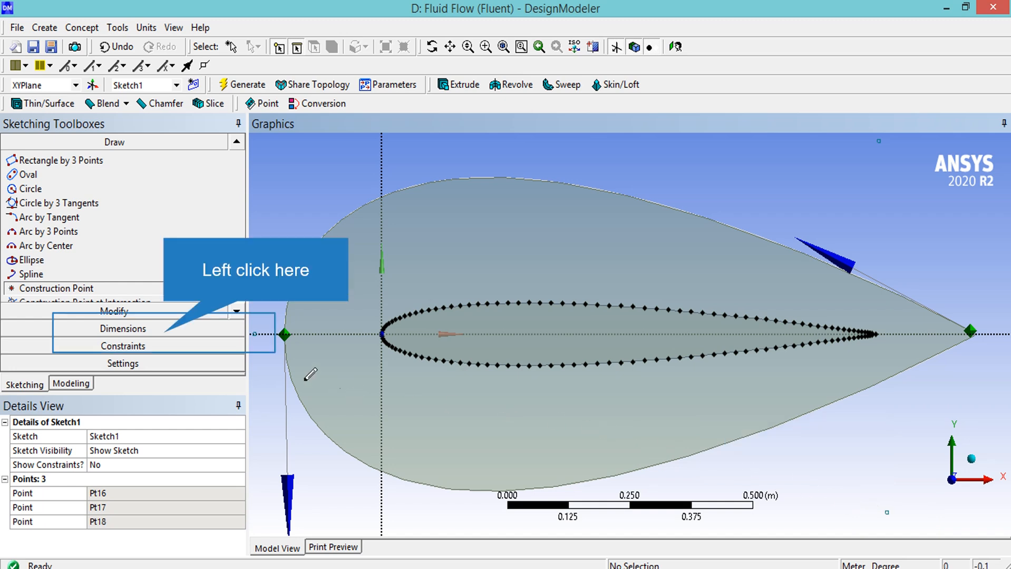
# Add semi-automatic horizontal and vertical dimensions locating the three construction points relative to the sketch axes.
pyautogui.click(164, 333)
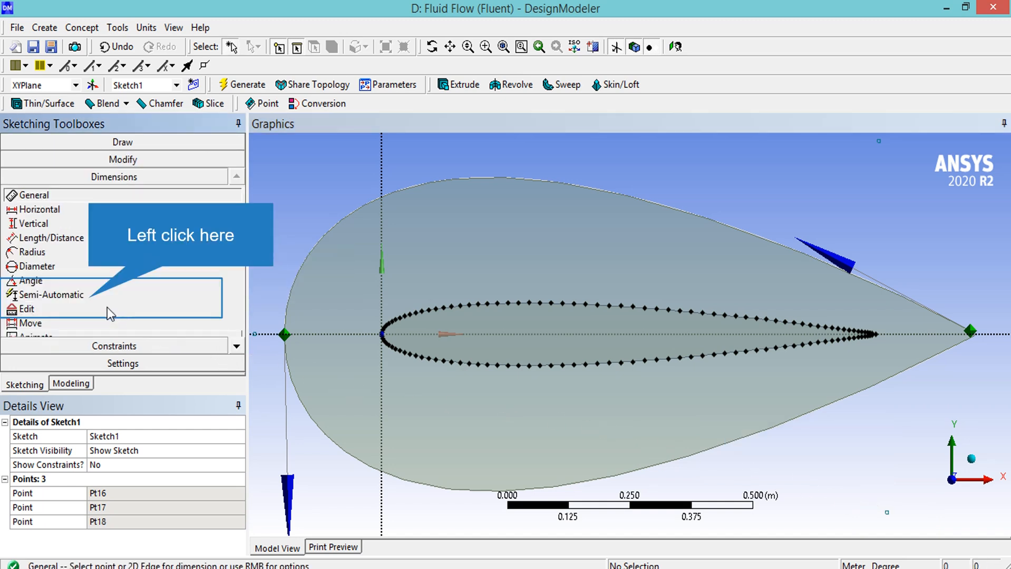
pyautogui.click(91, 299)
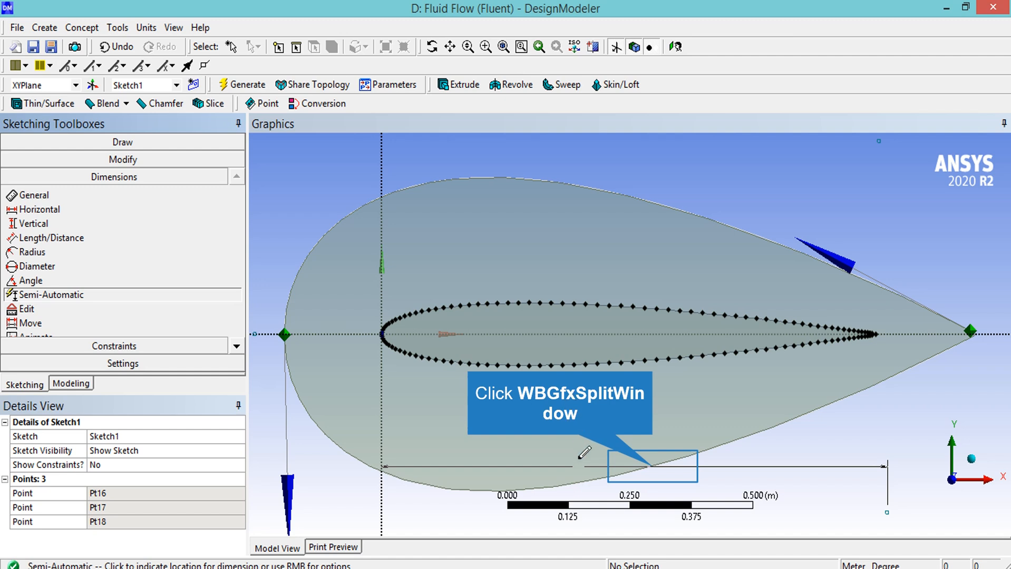
pyautogui.click(654, 464)
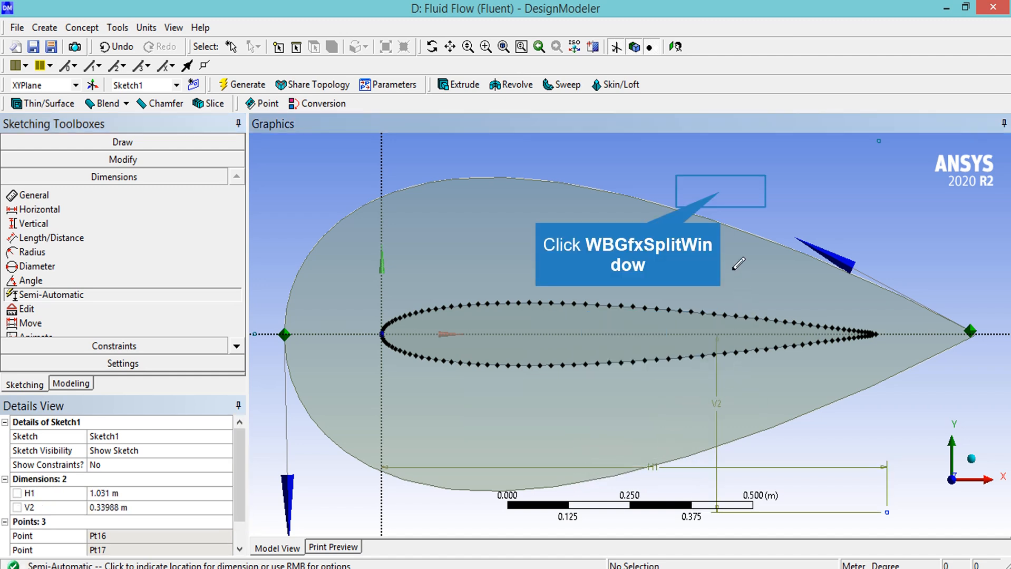
pyautogui.click(720, 192)
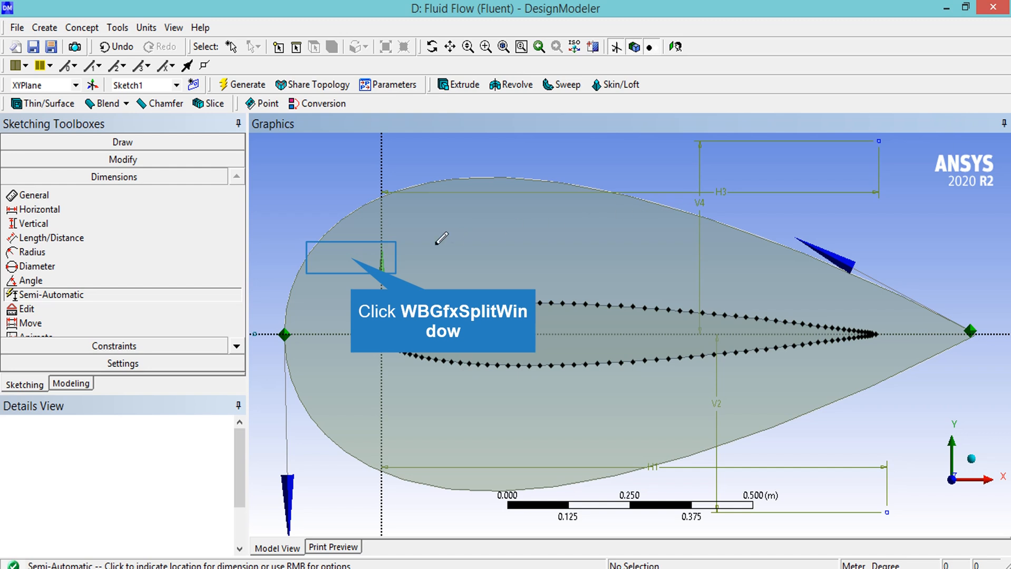
pyautogui.click(370, 251)
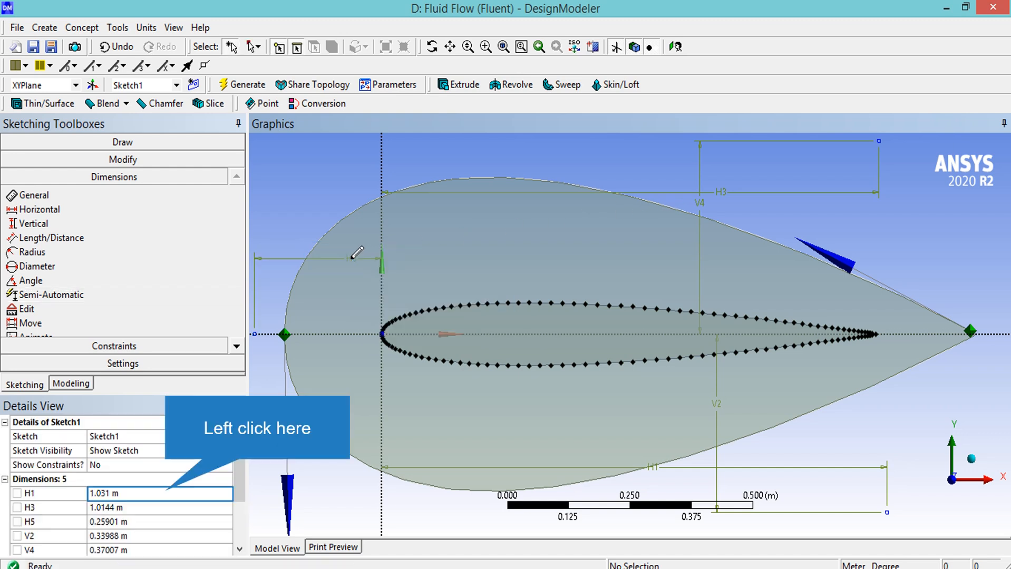
# Set dimensions H1 and H3 to 12 m, H5 to 8 m, and V2 and V4 to 15 m, and generate the model.
pyautogui.click(168, 494)
pyautogui.write('12')
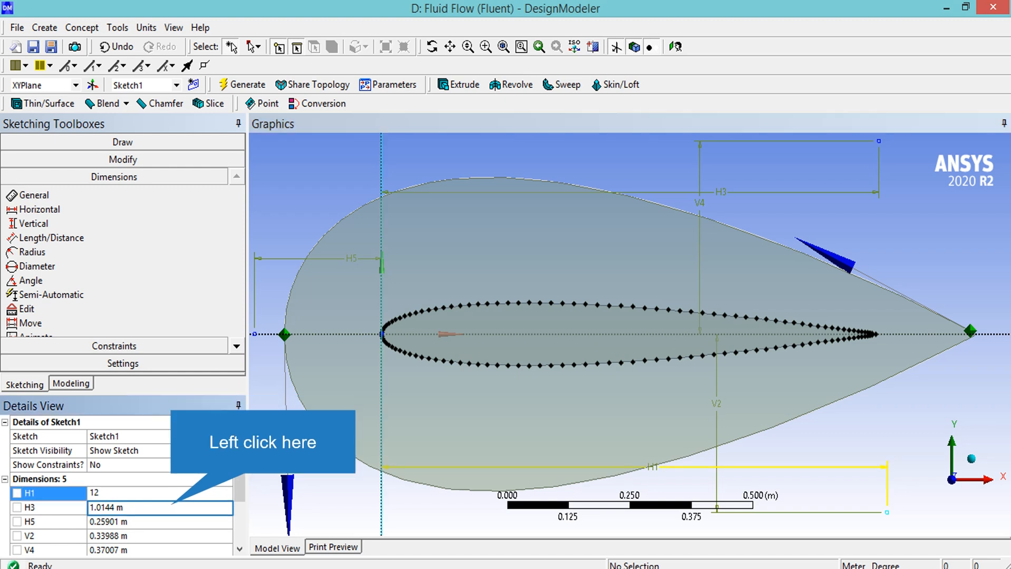
pyautogui.click(172, 508)
pyautogui.write('12')
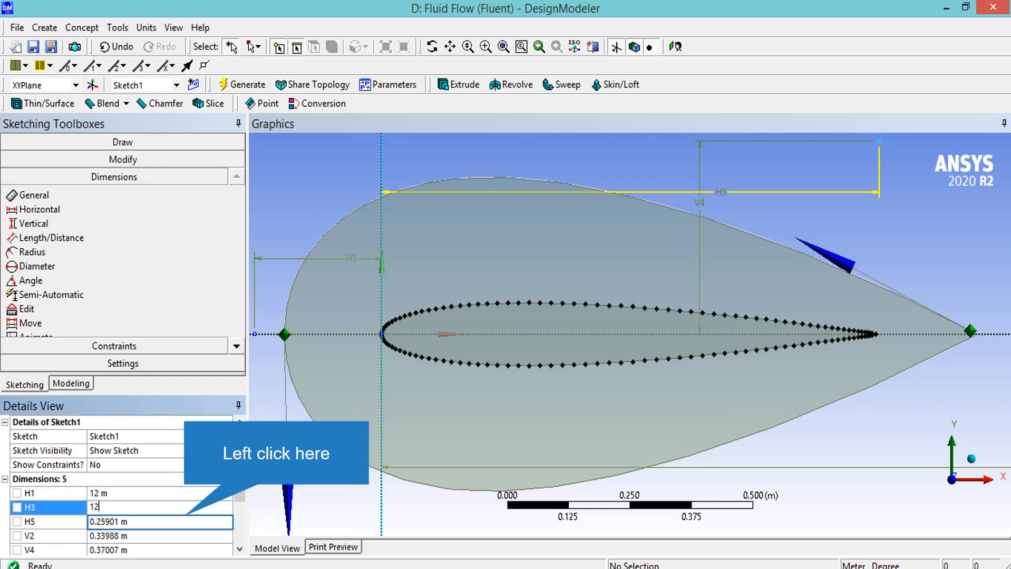
pyautogui.press('Return')
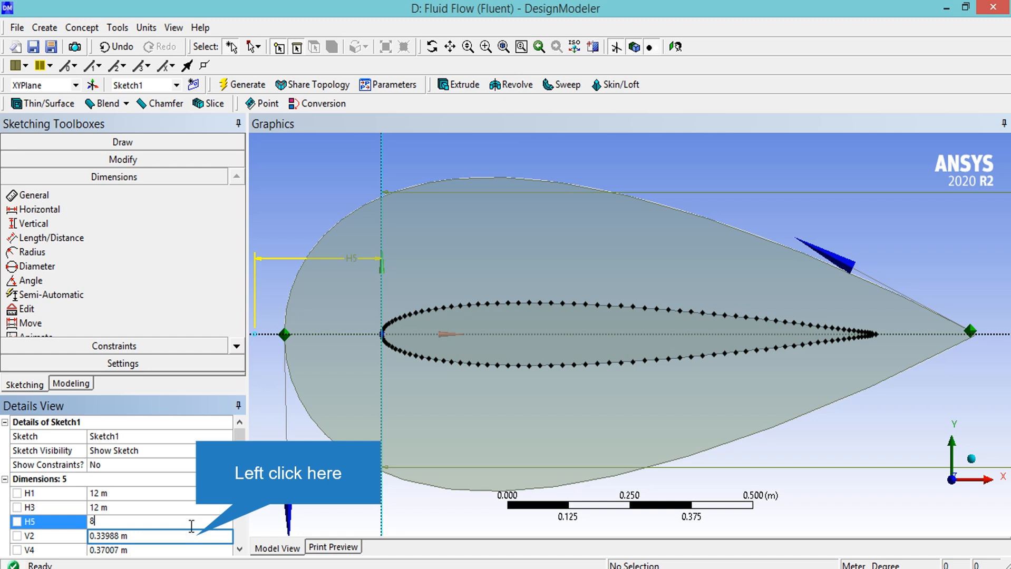
pyautogui.click(195, 535)
pyautogui.write('15')
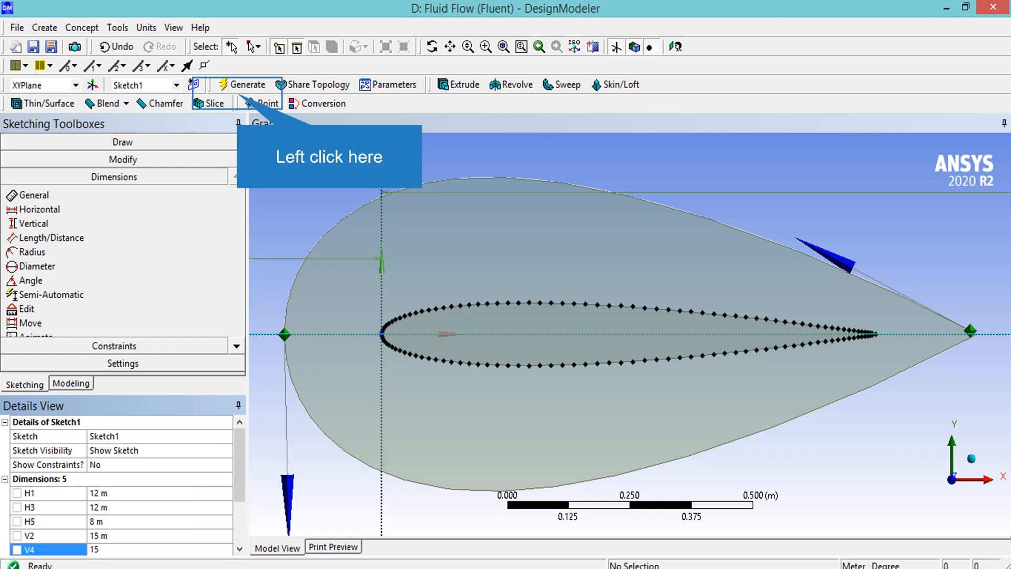
pyautogui.click(242, 84)
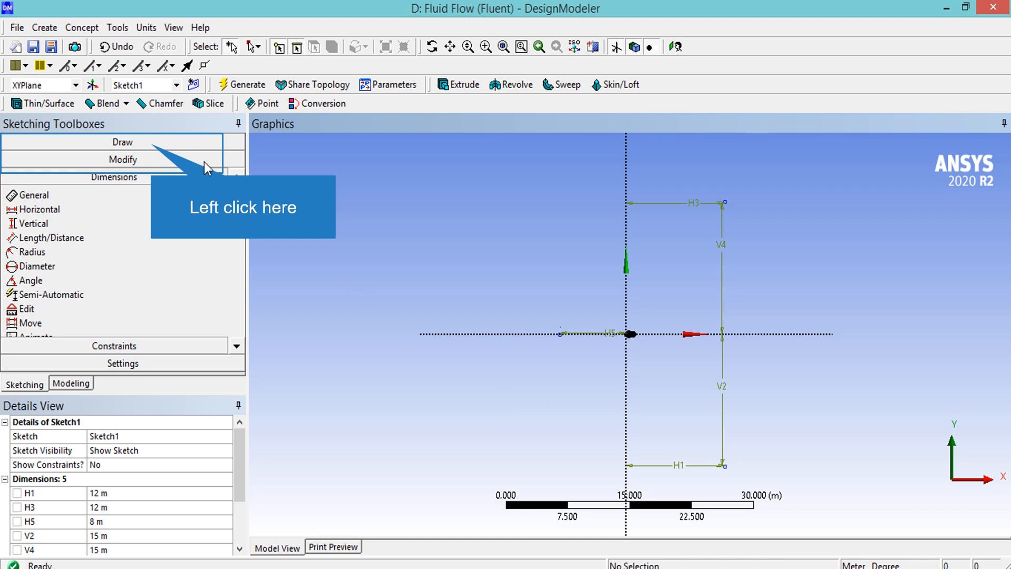
# Draw a vertical line from the upper construction point to the lower construction point.
pyautogui.click(152, 146)
pyautogui.click(108, 160)
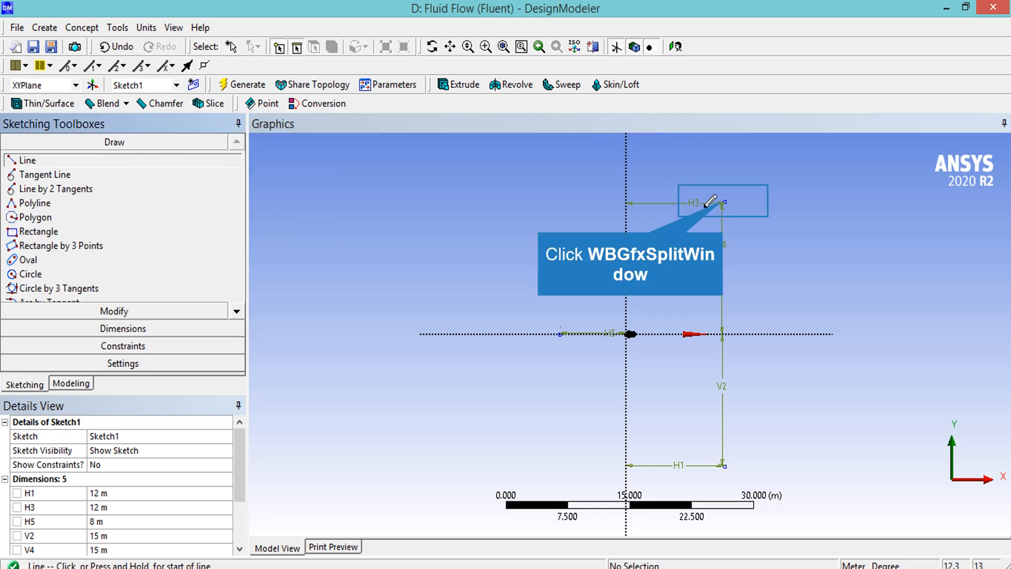
pyautogui.click(725, 201)
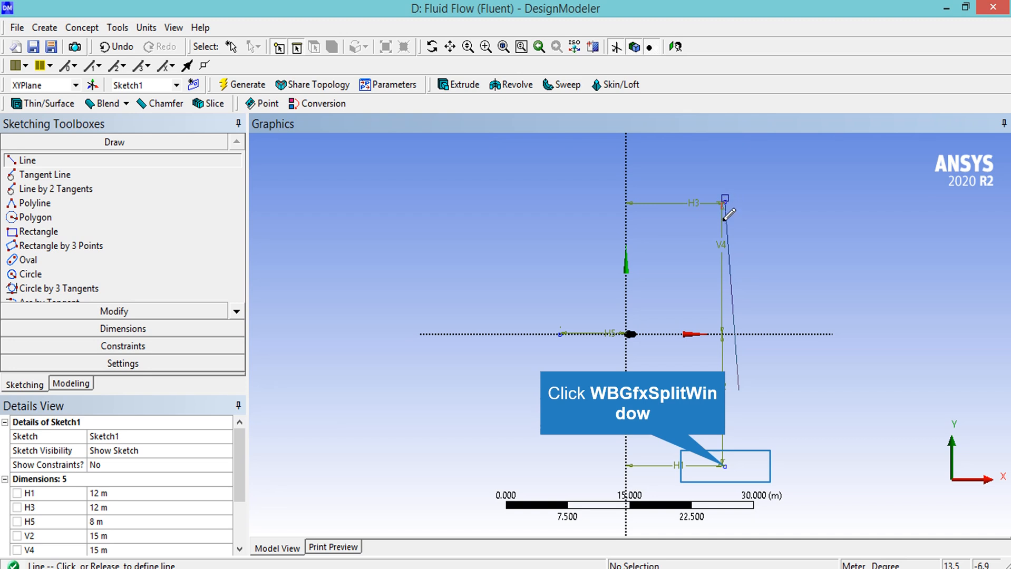
pyautogui.click(725, 466)
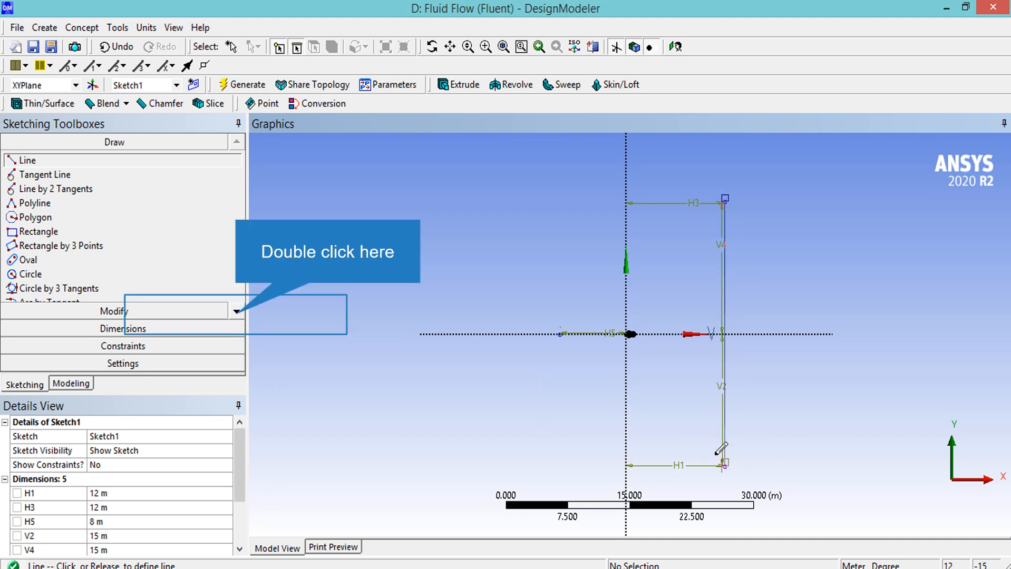
# Draw a spline from the upper point through the upstream point on the X axis to the lower point, finishing it with Open End.
pyautogui.doubleClick(236, 312)
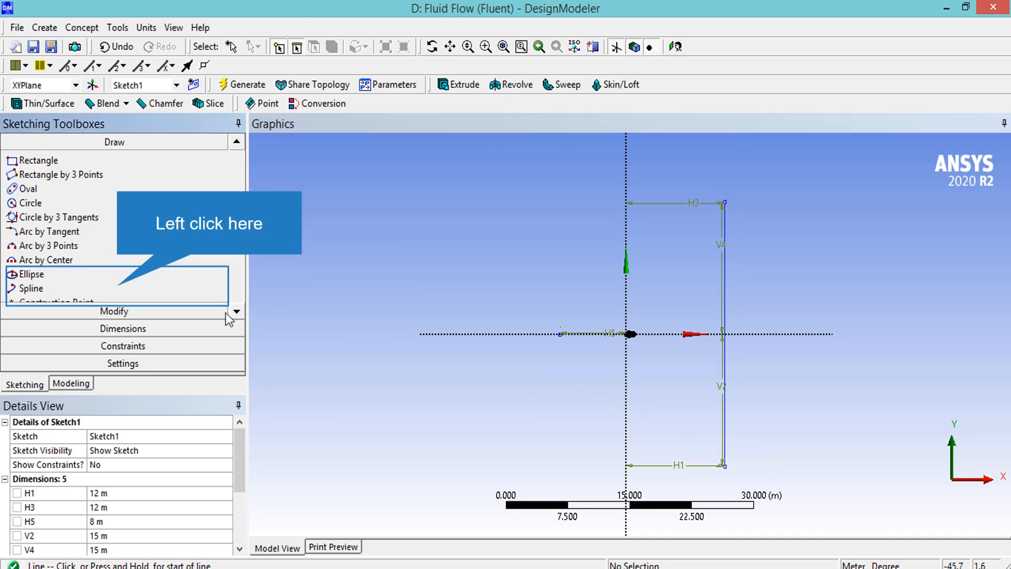
pyautogui.click(118, 288)
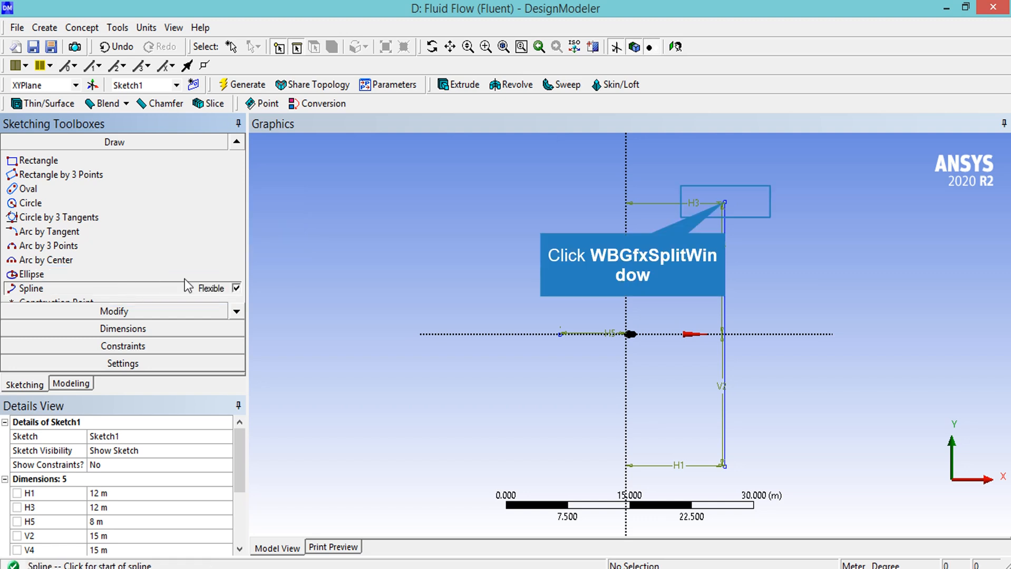
pyautogui.click(725, 201)
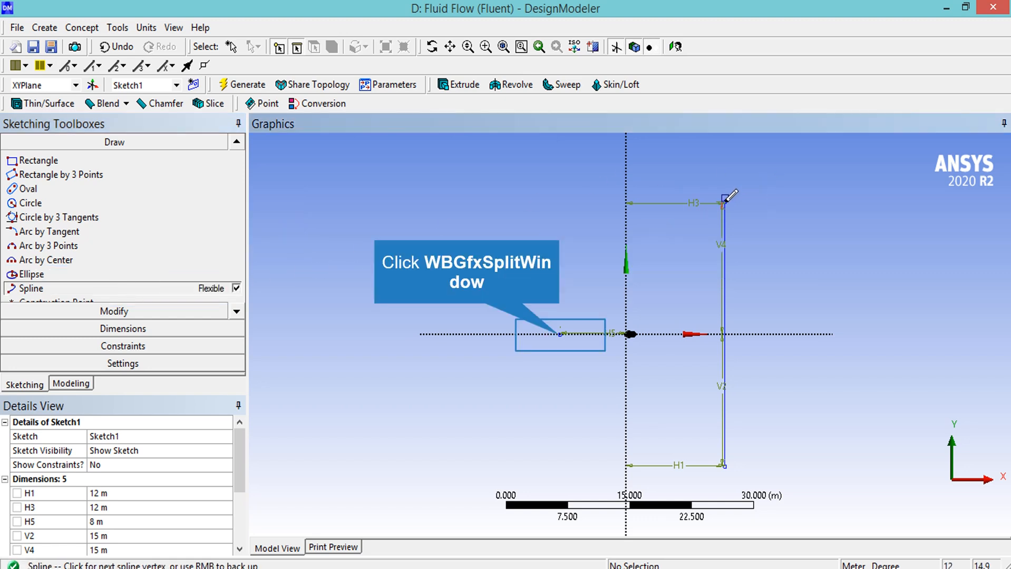
pyautogui.click(561, 334)
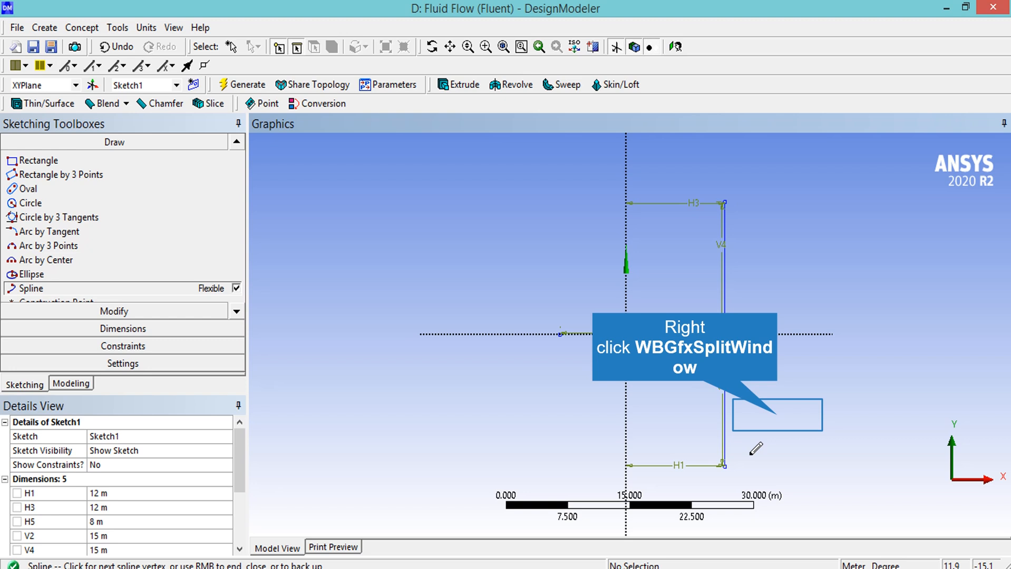
pyautogui.rightClick(783, 411)
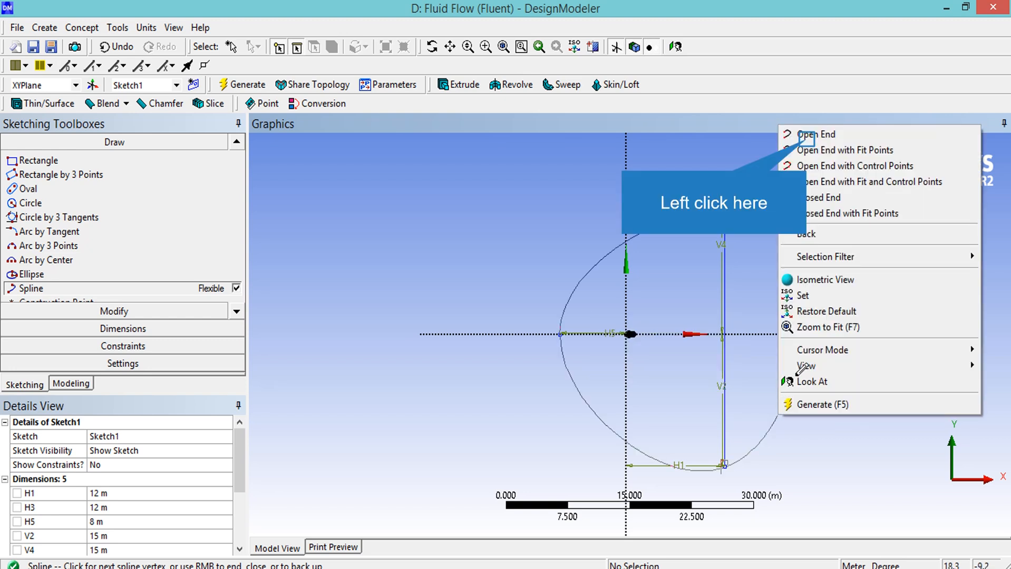
pyautogui.click(807, 135)
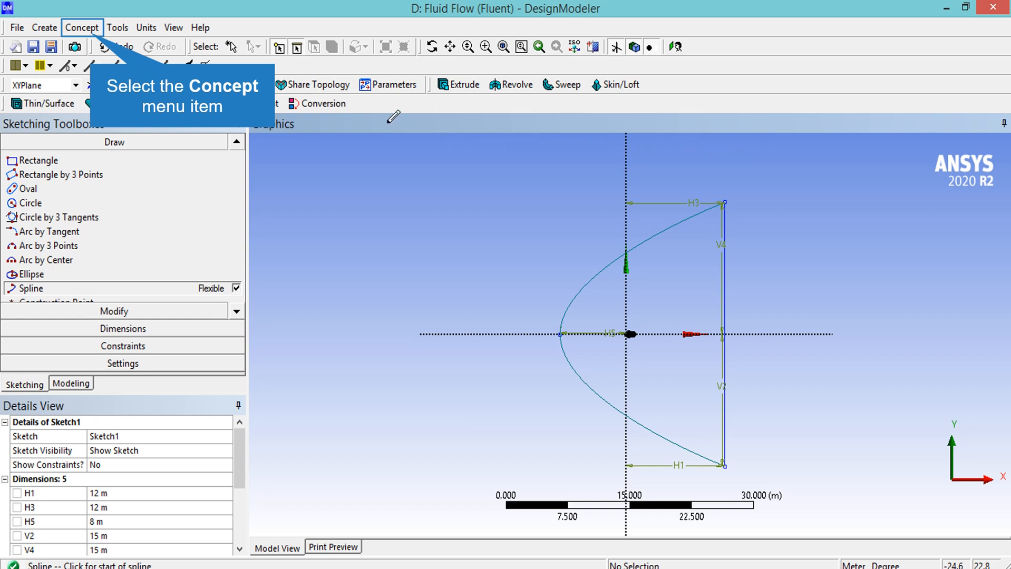
# Create a surface from Sketch1 with the operation set to Add Frozen, and generate it.
pyautogui.click(88, 29)
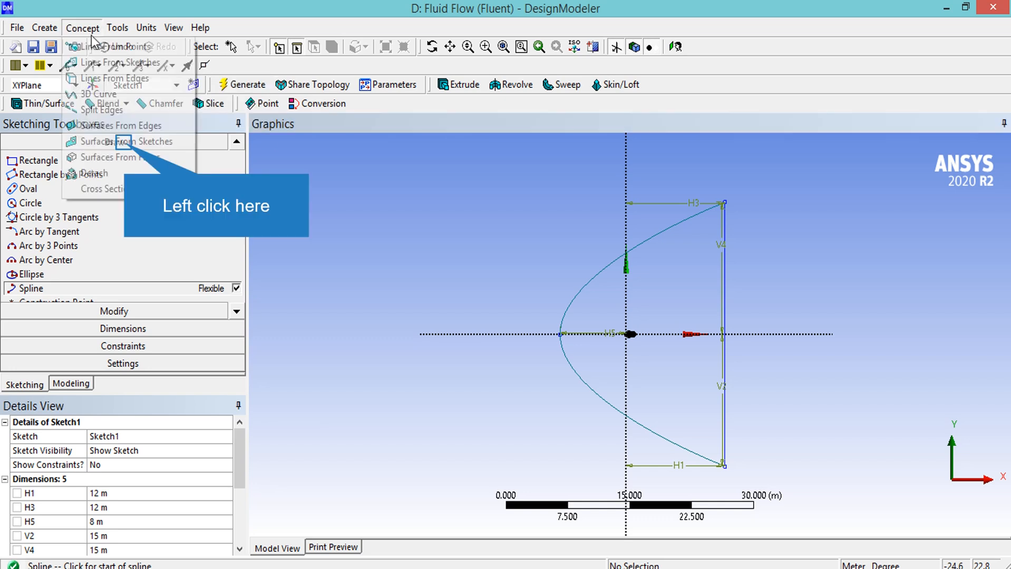
pyautogui.click(124, 142)
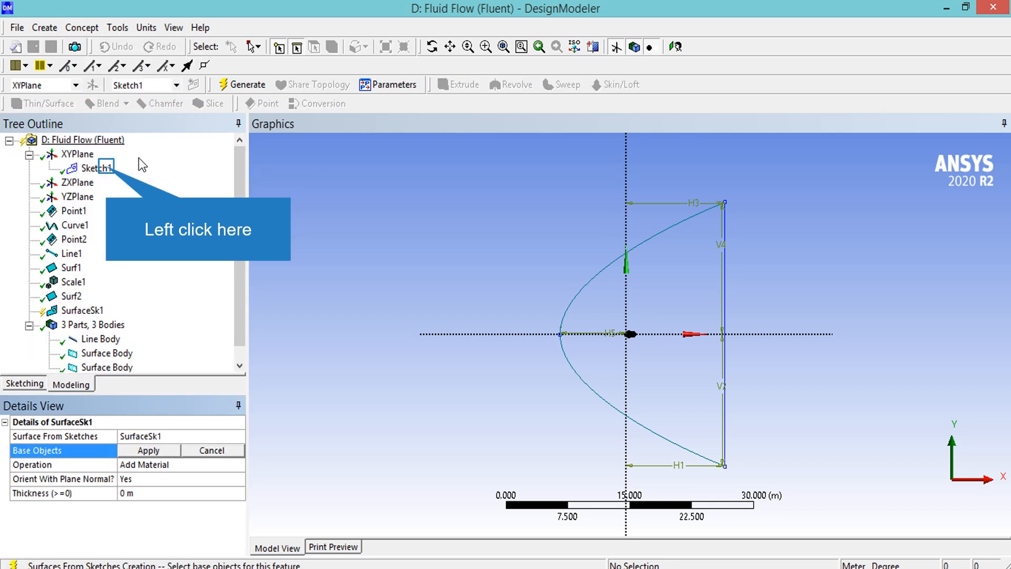
pyautogui.click(112, 169)
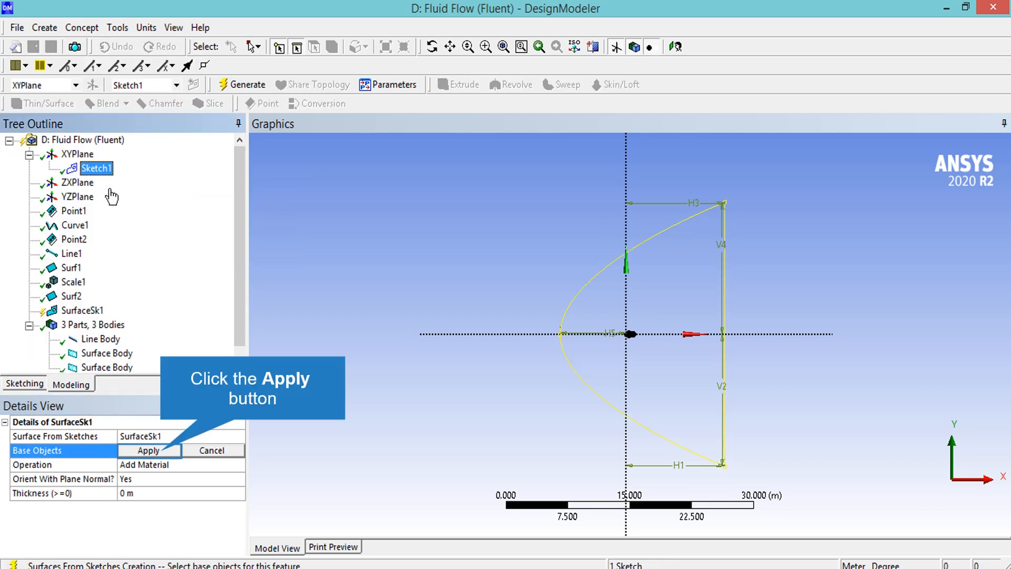
pyautogui.click(155, 451)
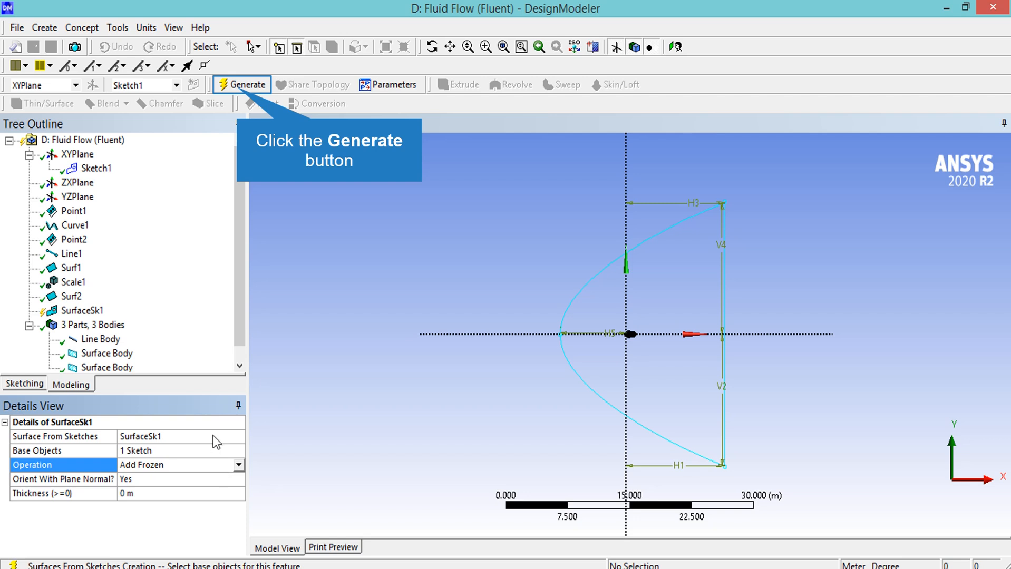
pyautogui.click(236, 89)
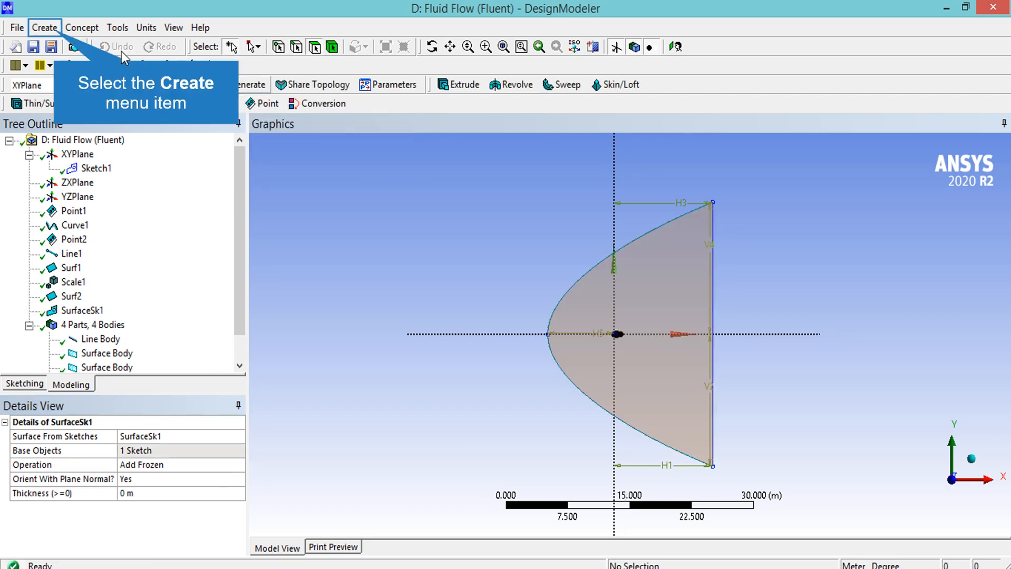
# Create a Boolean with the Subtract operation and assign all selectable bodies as its tool bodies.
pyautogui.click(44, 28)
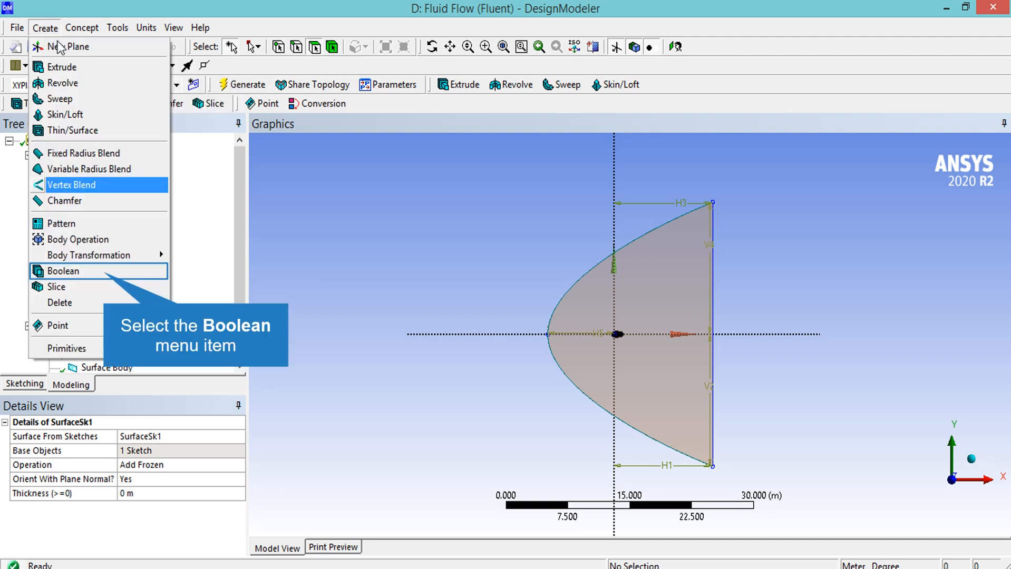
pyautogui.click(107, 279)
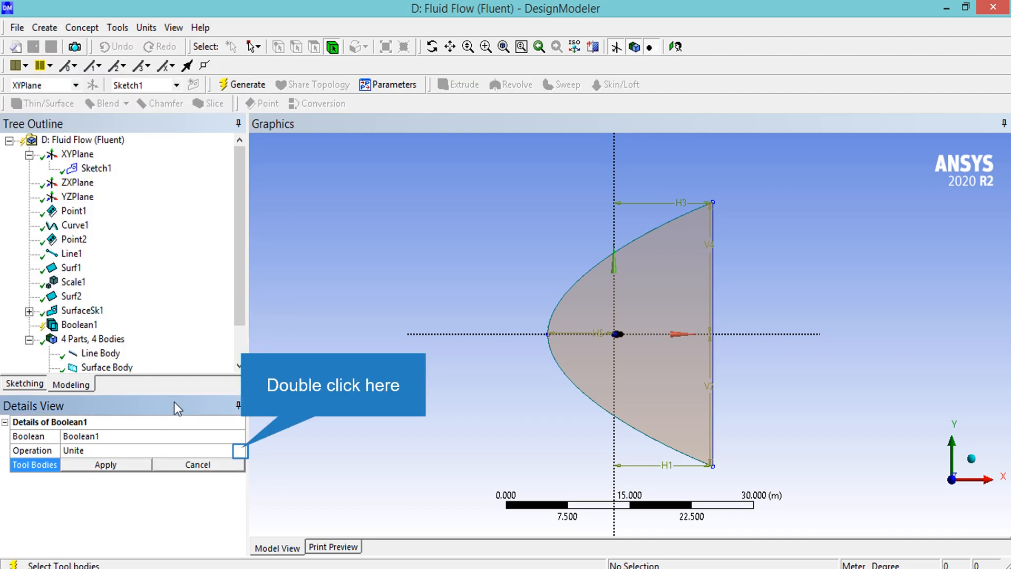
pyautogui.doubleClick(241, 450)
pyautogui.click(216, 474)
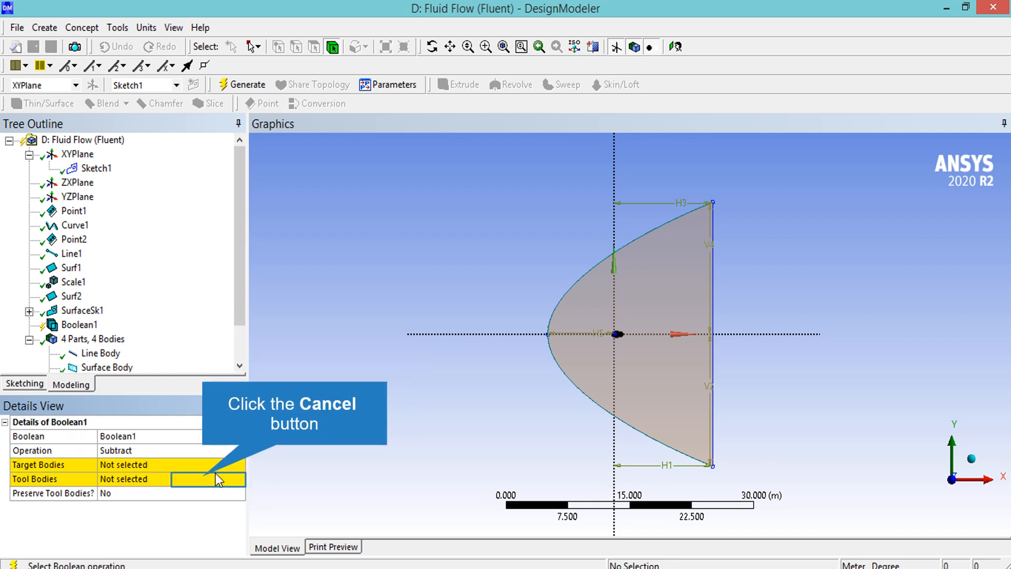
pyautogui.click(205, 475)
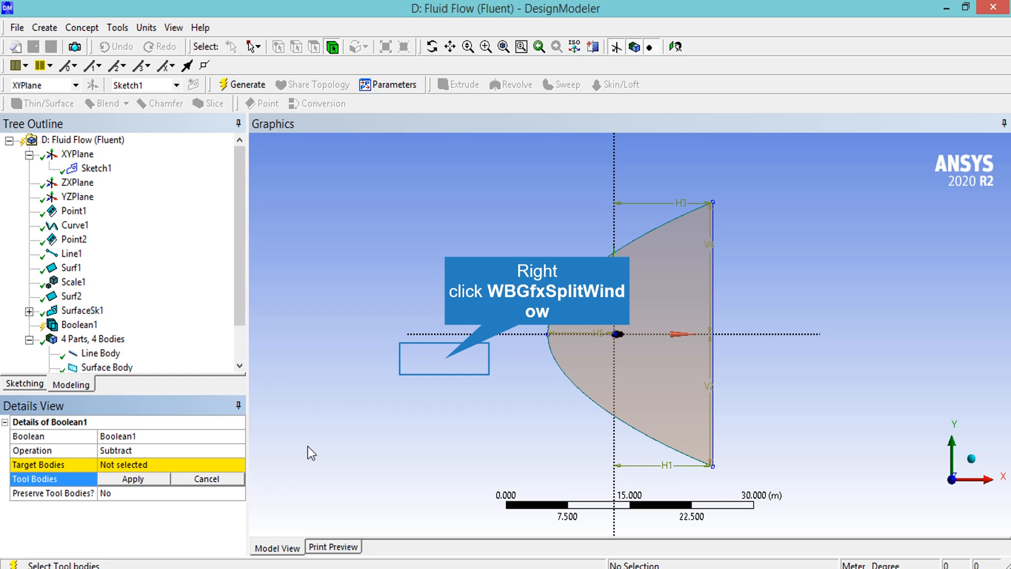
pyautogui.rightClick(445, 364)
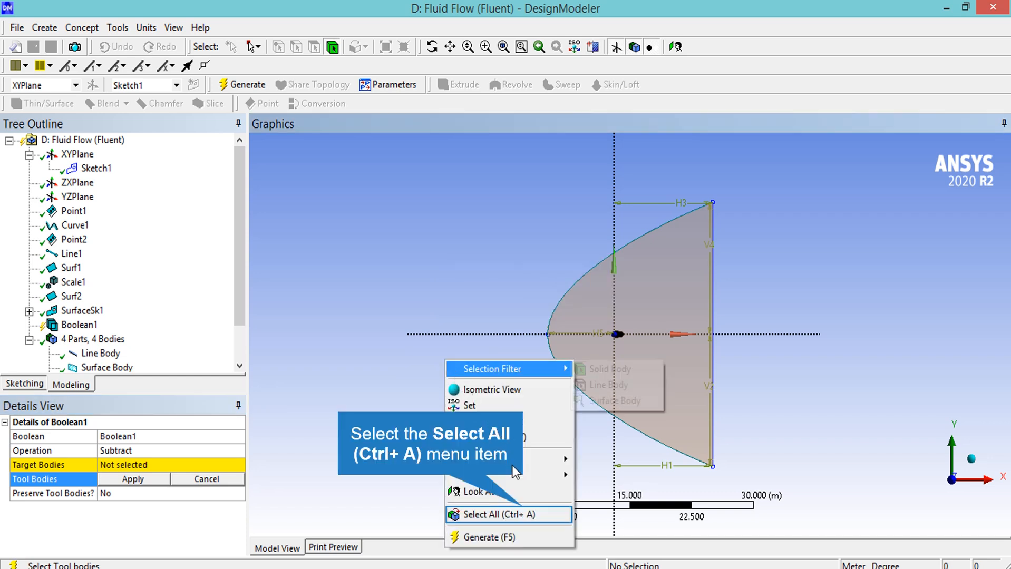
pyautogui.click(525, 513)
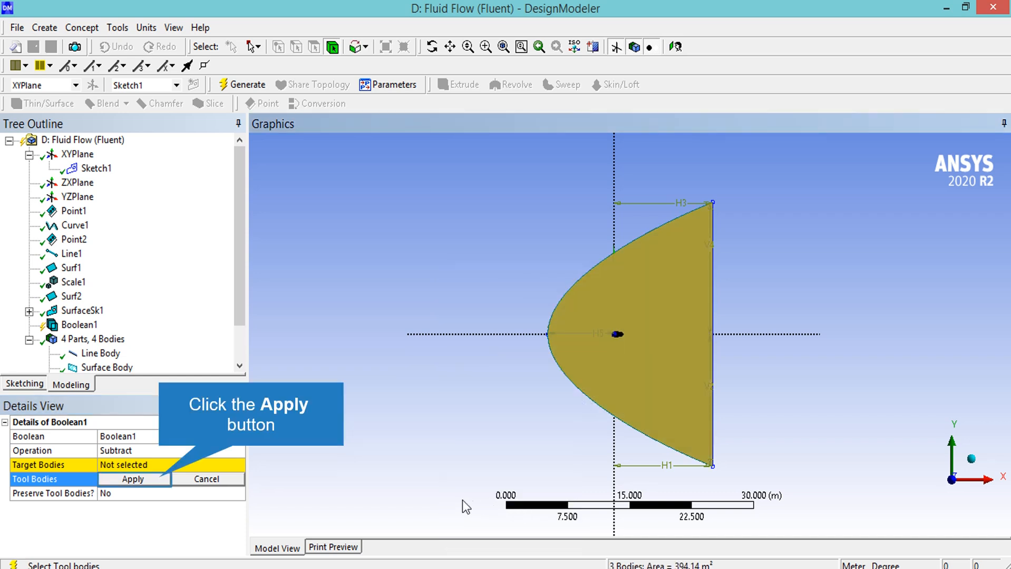
pyautogui.click(165, 478)
# Assign the large outer domain surface as the Boolean's target body and set Preserve Tool Bodies to Yes.
pyautogui.click(180, 466)
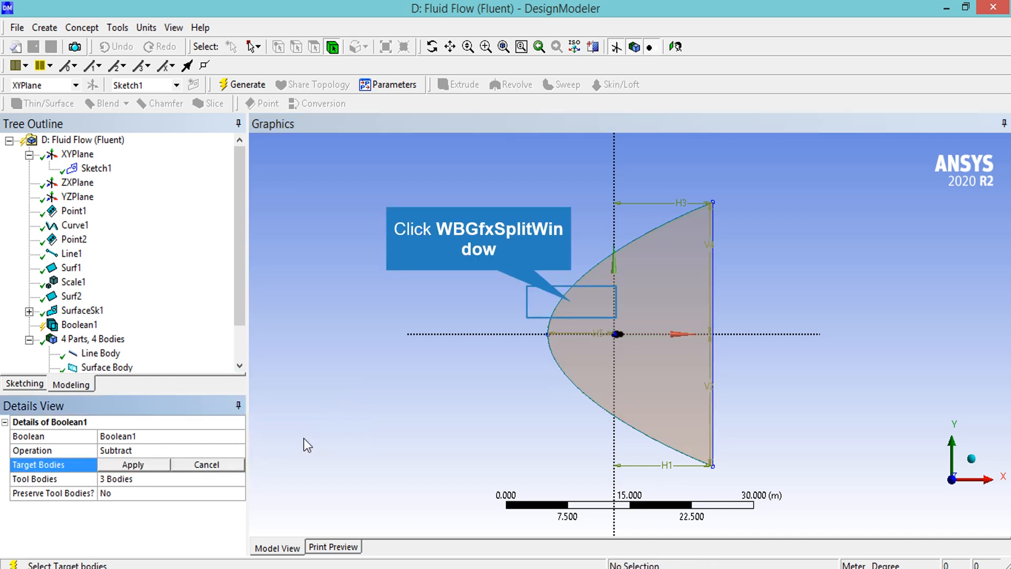
pyautogui.click(571, 302)
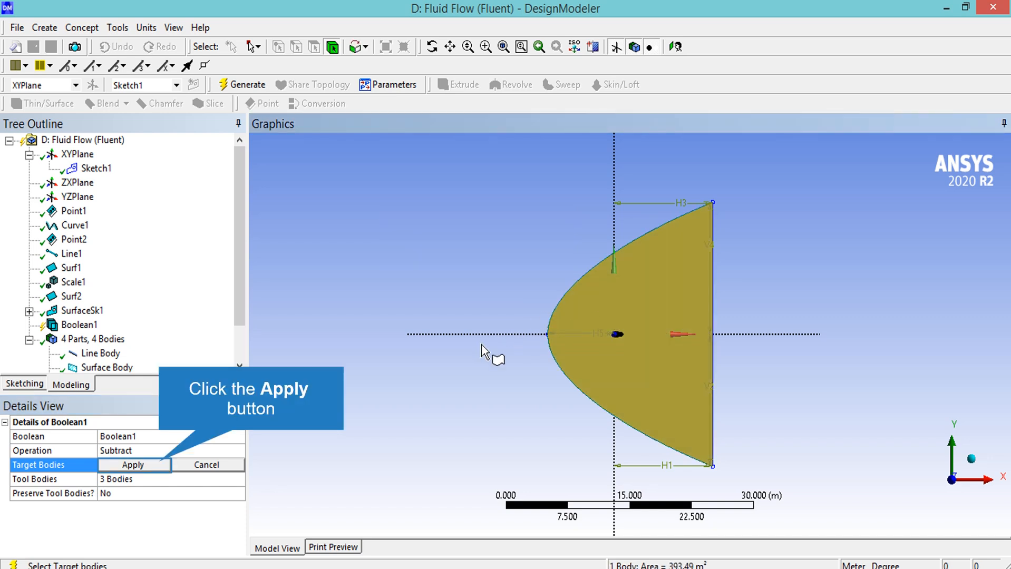
pyautogui.click(160, 465)
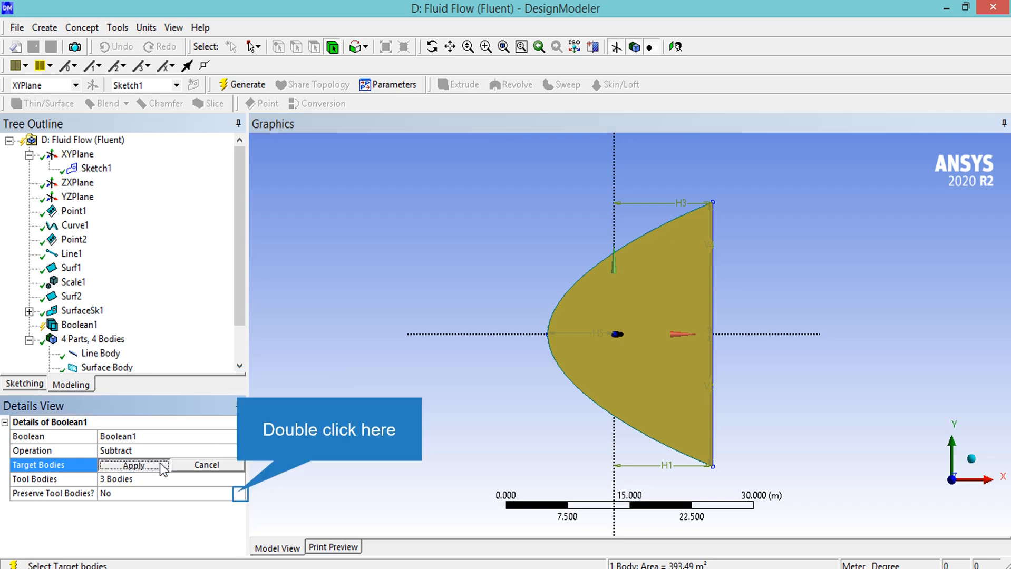
pyautogui.doubleClick(238, 493)
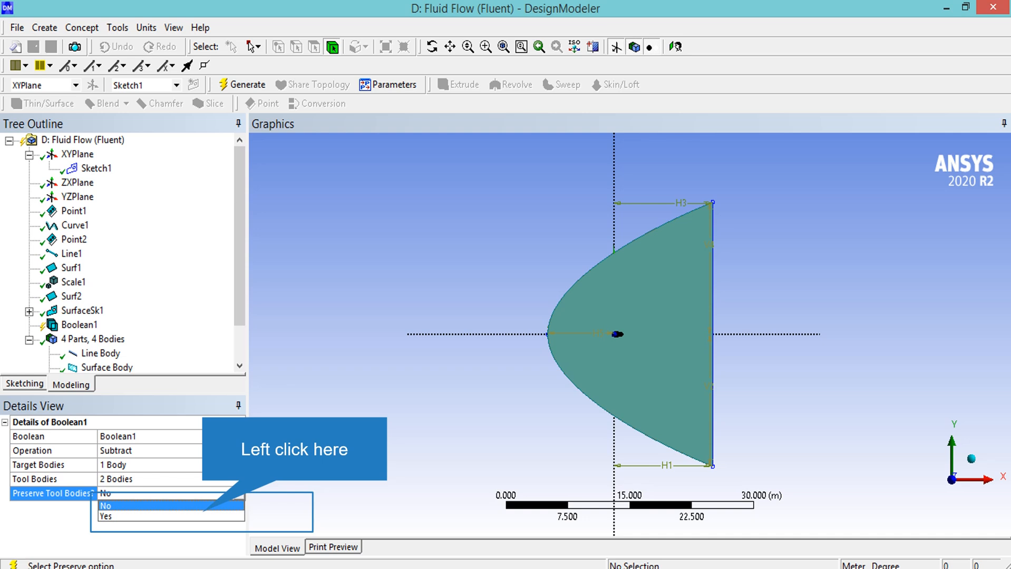
pyautogui.click(105, 517)
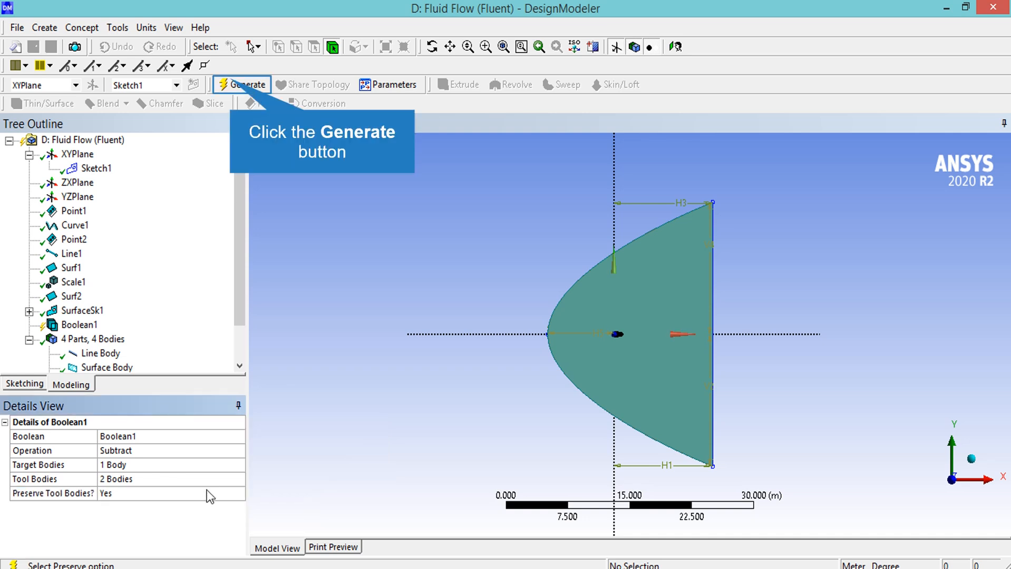
# Generate the Boolean that subtracts the inner bodies from the outer flow domain.
pyautogui.click(233, 85)
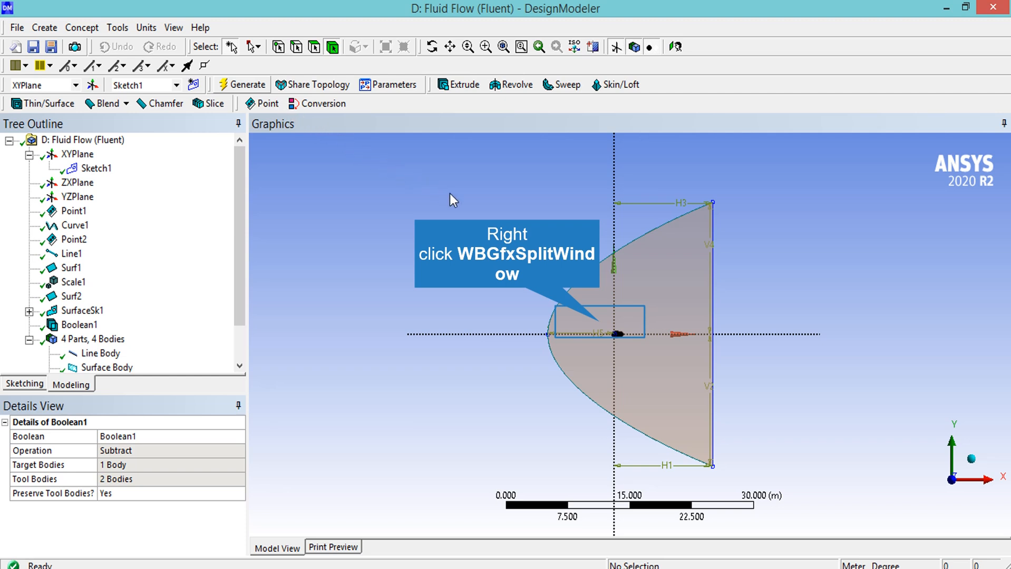
# Create a second Boolean with the Subtract operation and hide the large outer domain body to expose the inner surfaces.
pyautogui.rightClick(603, 330)
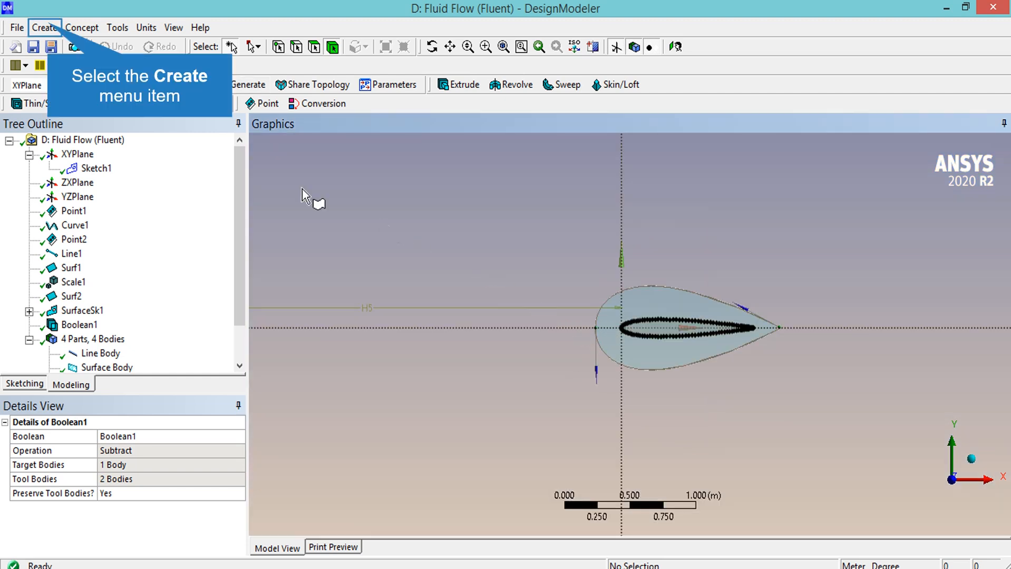
pyautogui.click(50, 29)
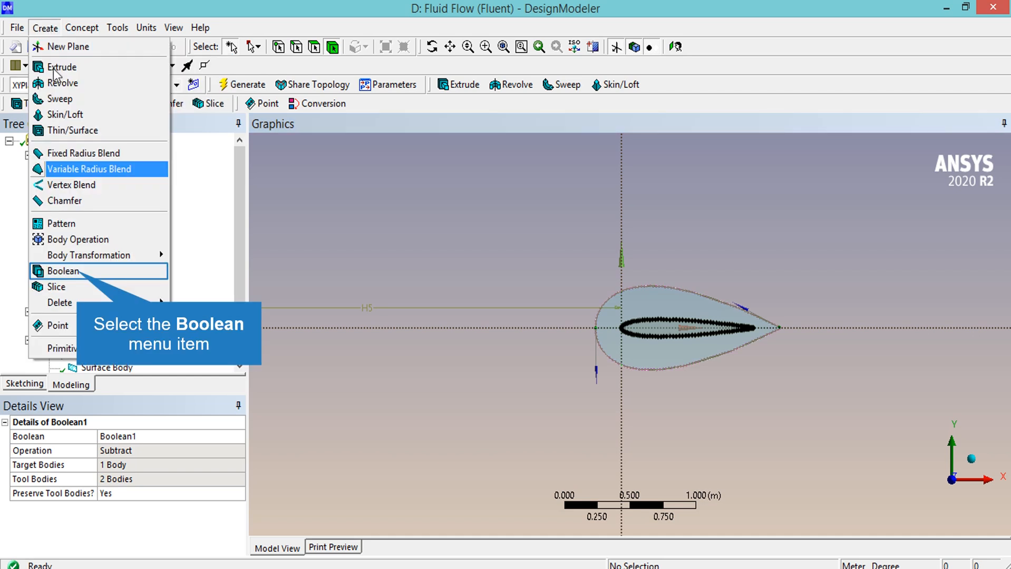
pyautogui.click(77, 270)
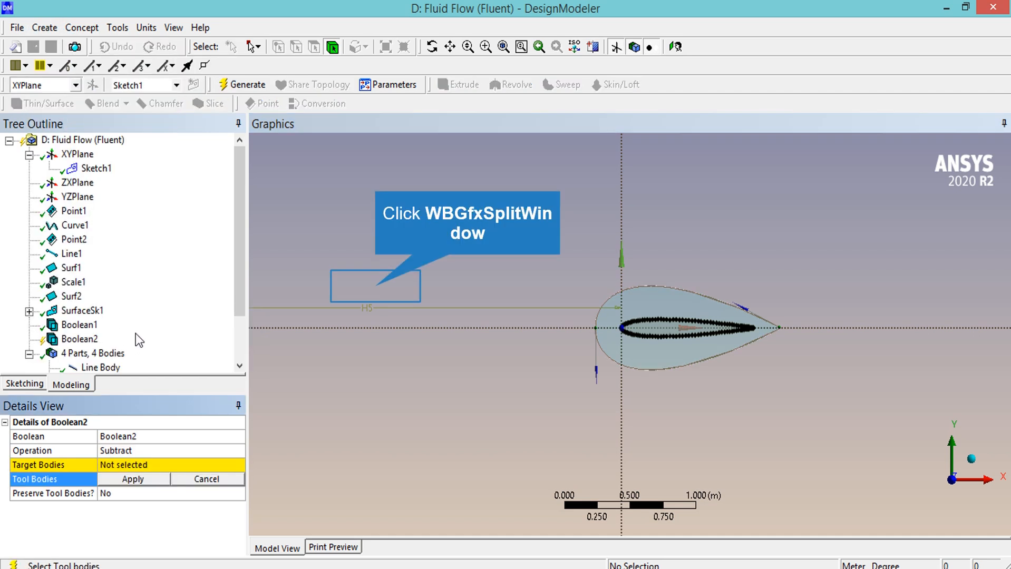
pyautogui.click(376, 286)
pyautogui.rightClick(376, 286)
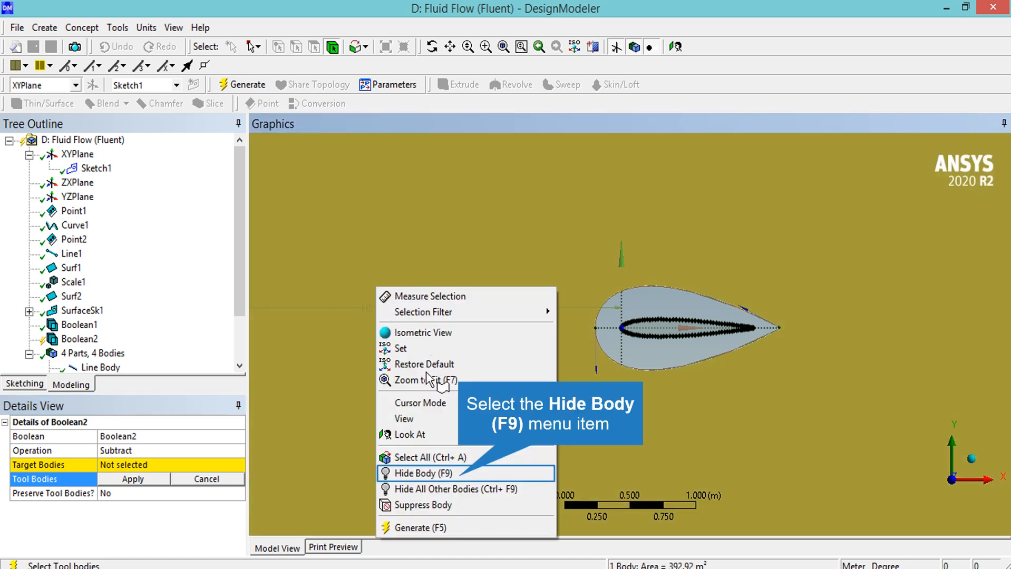
pyautogui.click(464, 473)
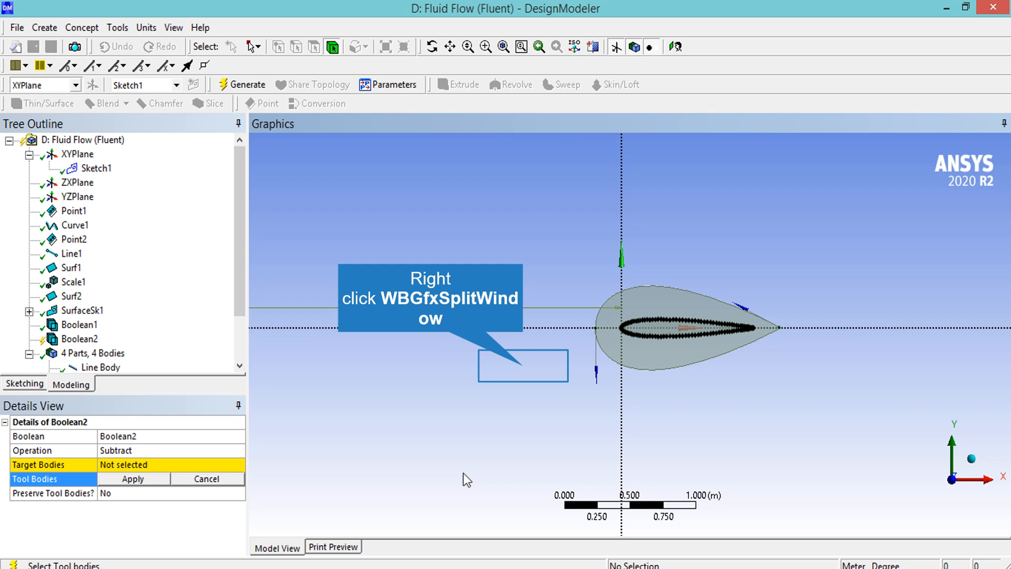
# Define the Boolean with all visible bodies as tools and the enlarged surface around the airfoil as target, and generate it.
pyautogui.rightClick(523, 367)
pyautogui.click(582, 517)
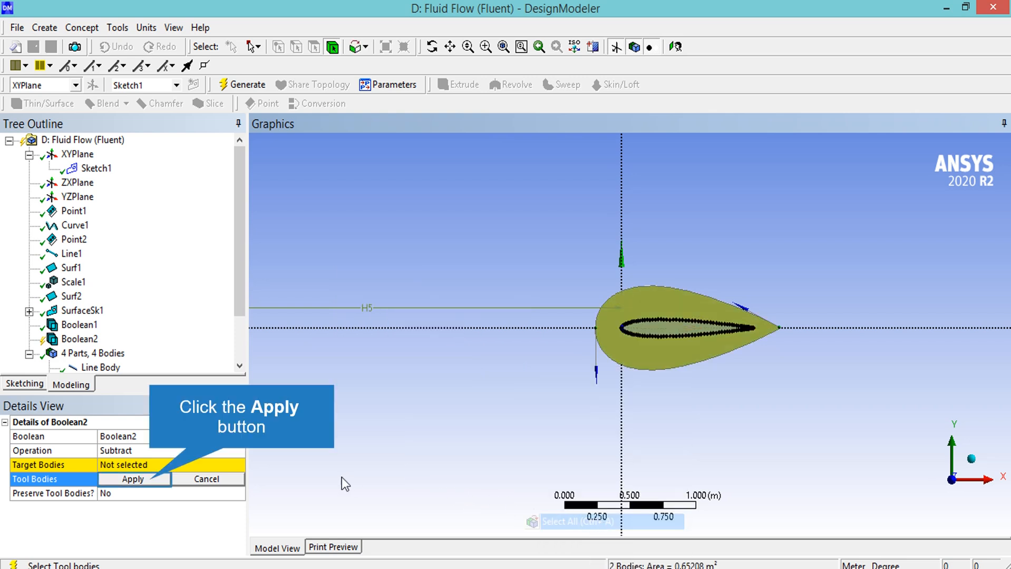
pyautogui.click(151, 480)
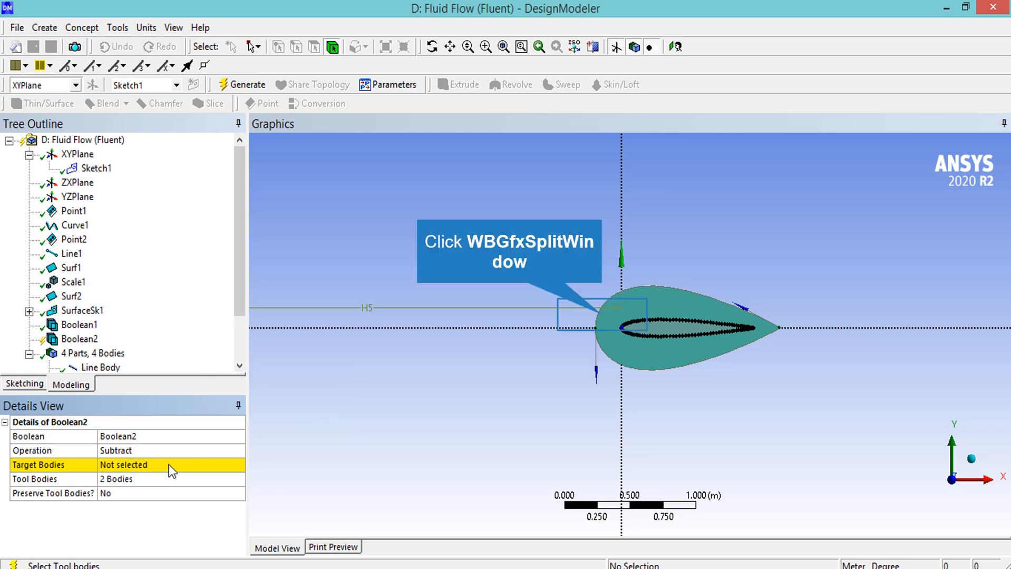
pyautogui.click(588, 327)
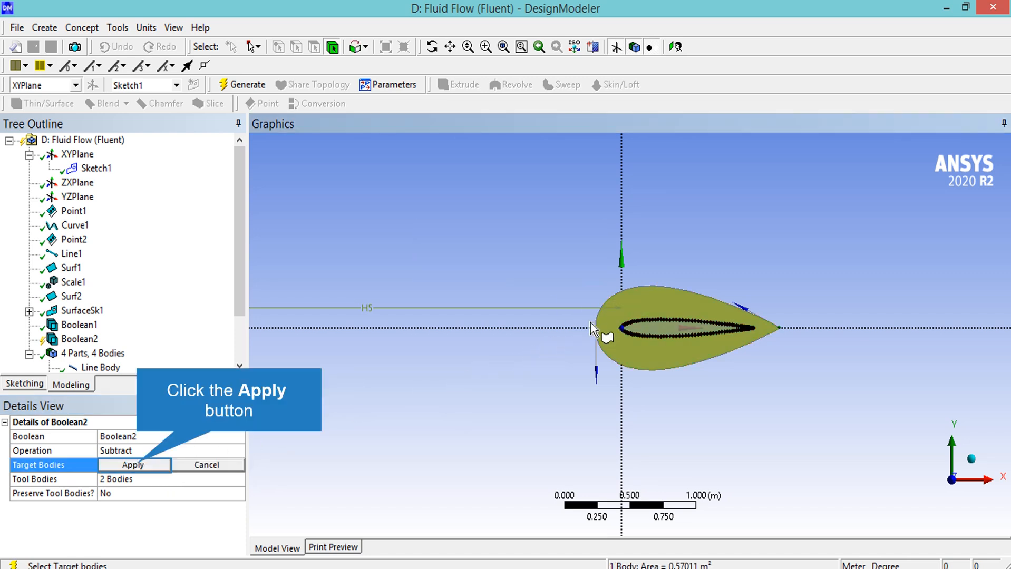
pyautogui.click(140, 465)
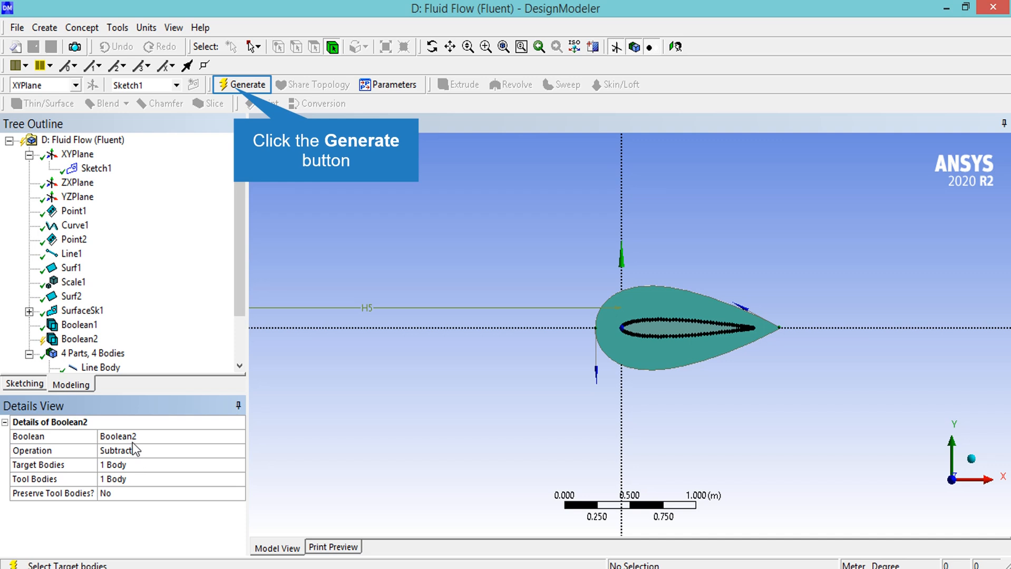
pyautogui.click(242, 84)
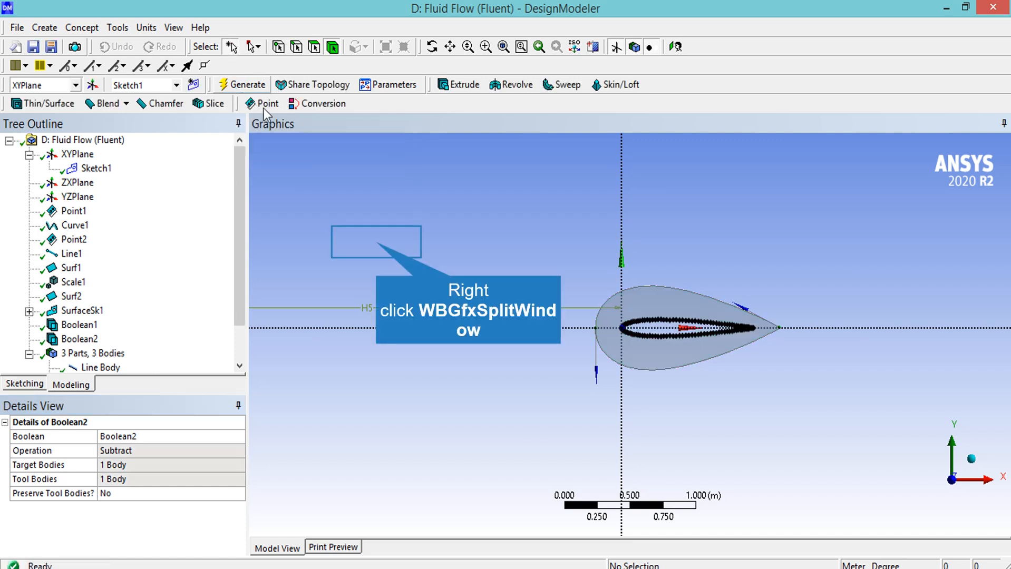
# Show all hidden bodies.
pyautogui.rightClick(377, 243)
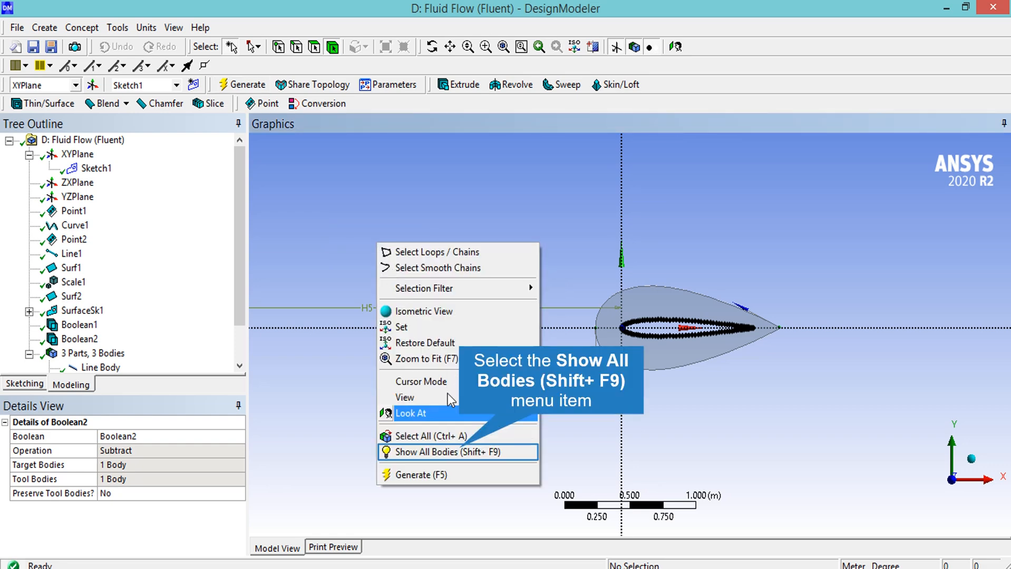
pyautogui.click(456, 451)
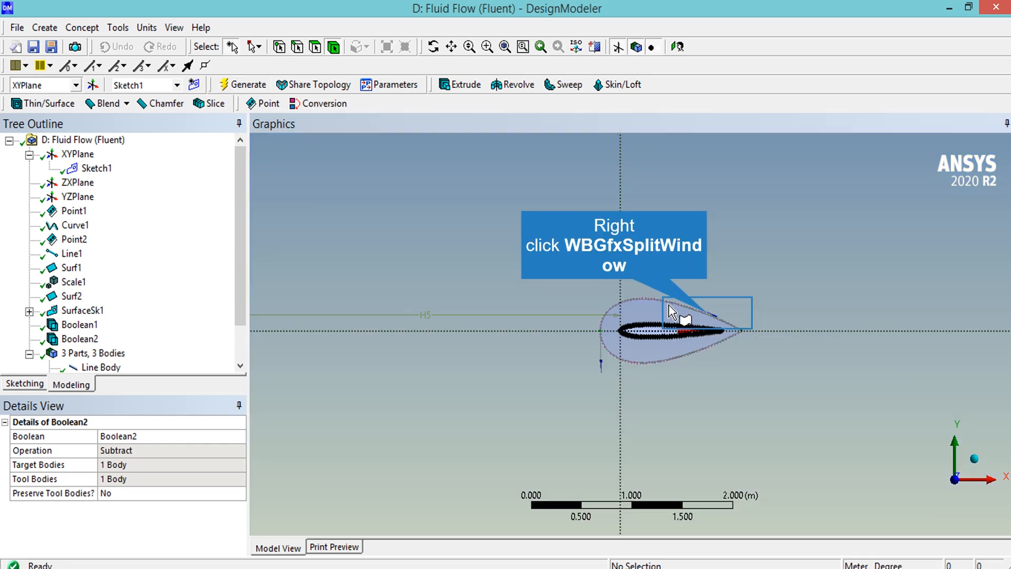
# Create a new plane of type From Point and Normal, using the airfoil's trailing-edge vertex as its base point.
pyautogui.rightClick(708, 313)
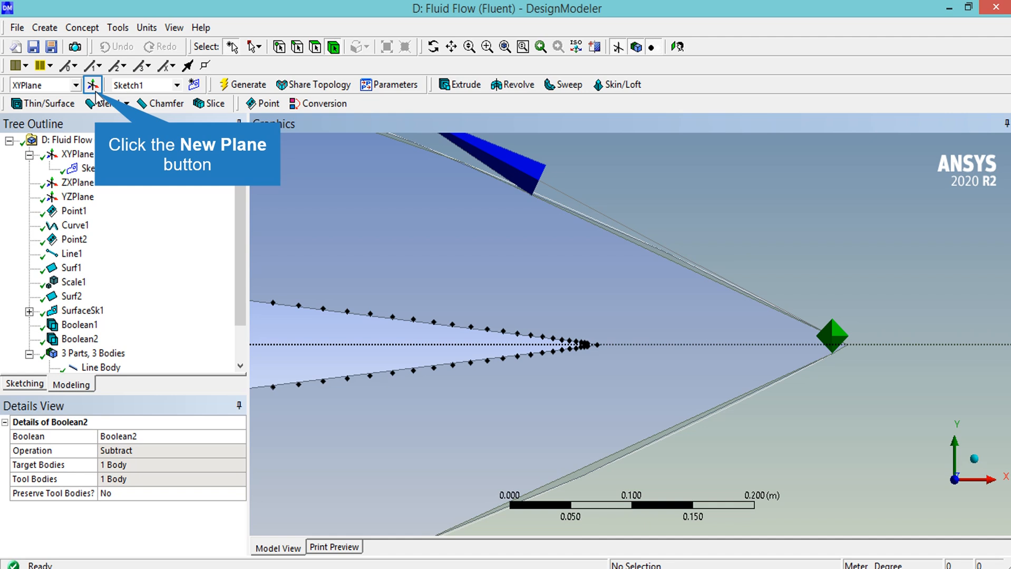
pyautogui.click(93, 85)
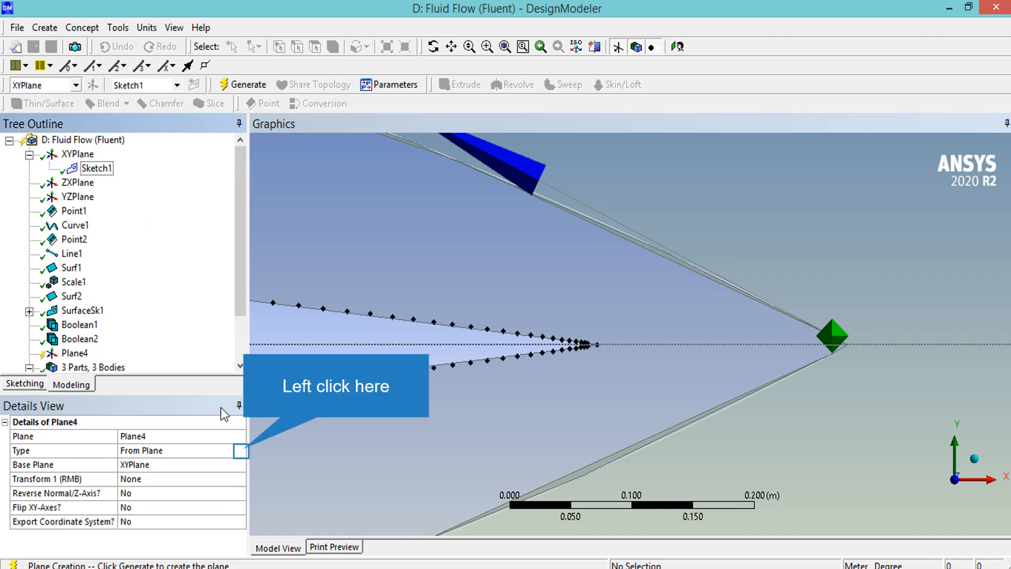
pyautogui.click(242, 451)
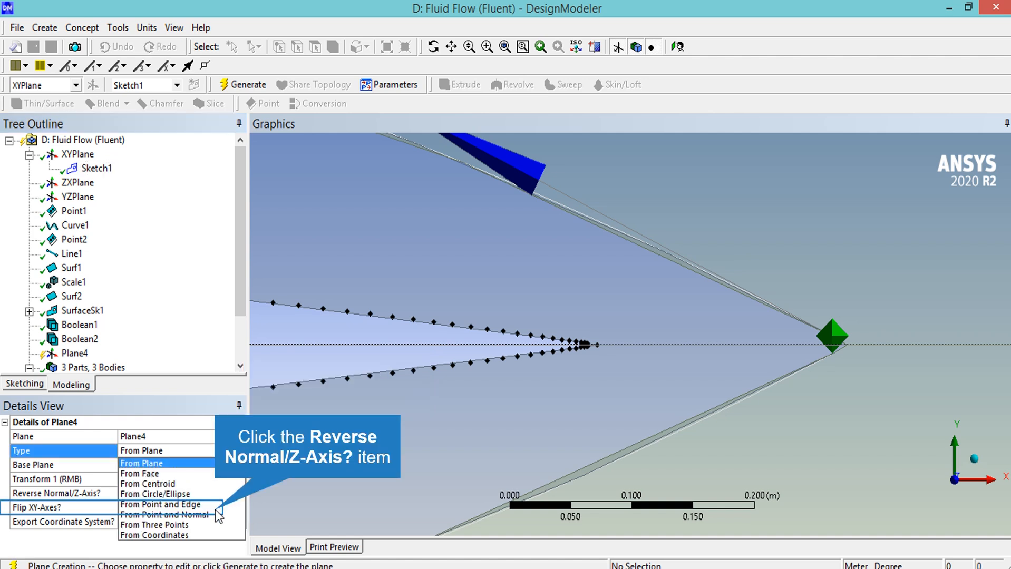
pyautogui.click(216, 514)
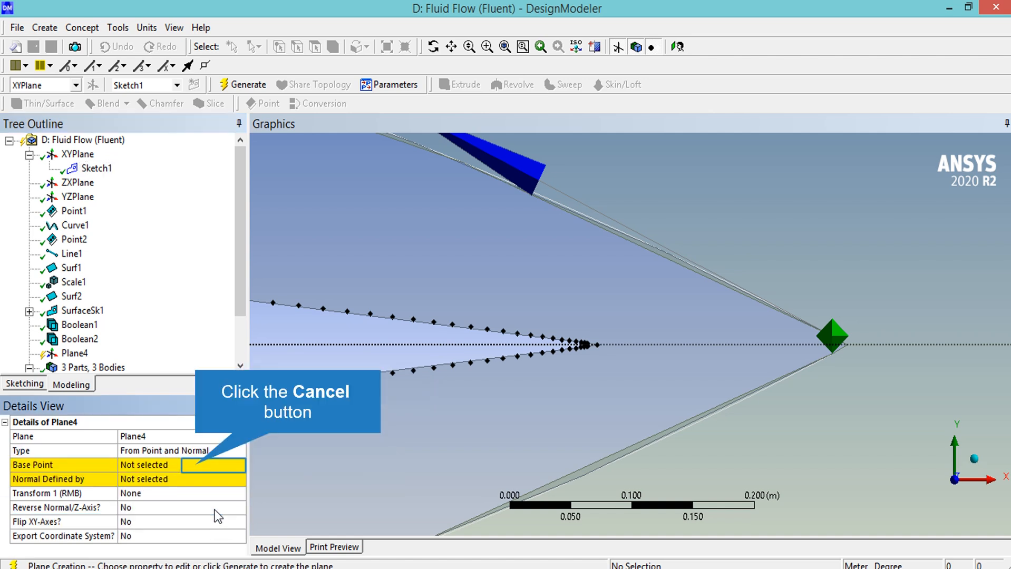
pyautogui.click(196, 465)
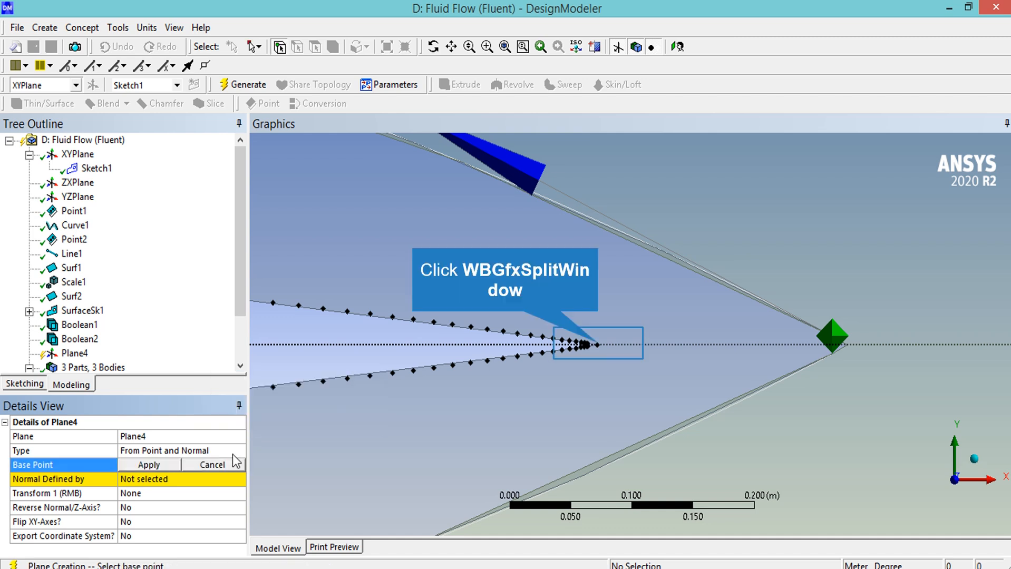
pyautogui.click(596, 345)
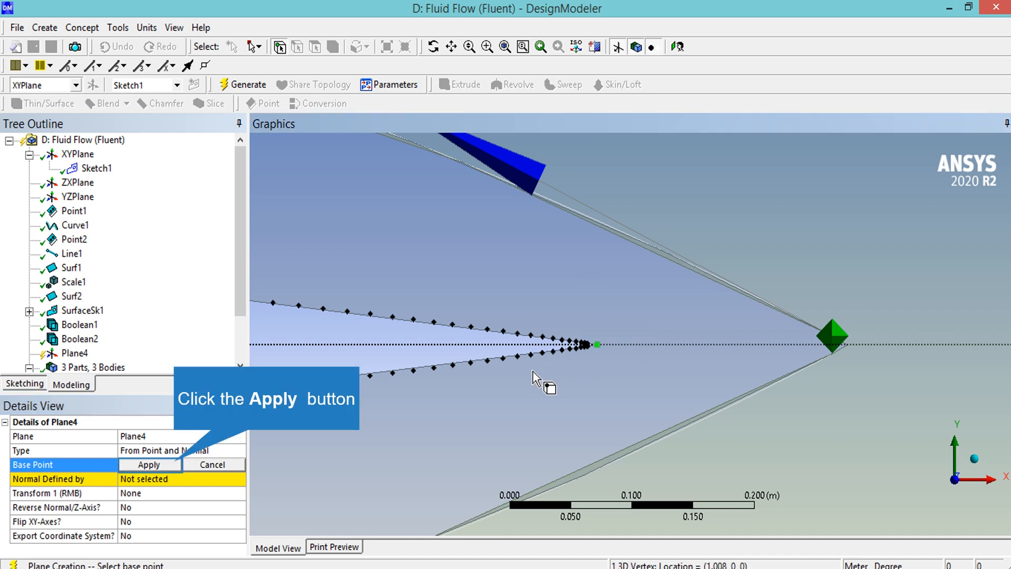
pyautogui.click(180, 465)
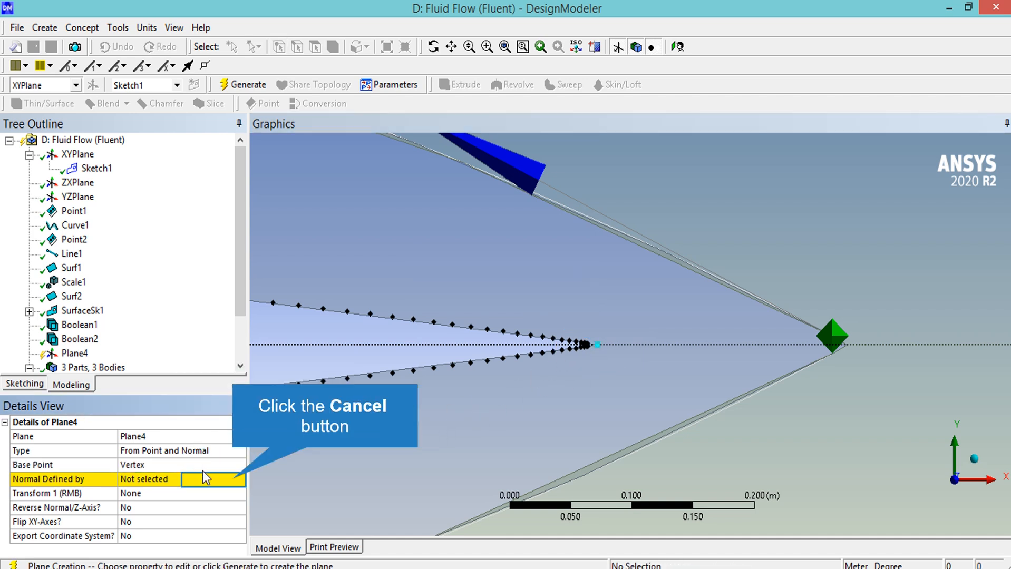
# Define the new plane's normal by the horizontal X axis line.
pyautogui.click(228, 480)
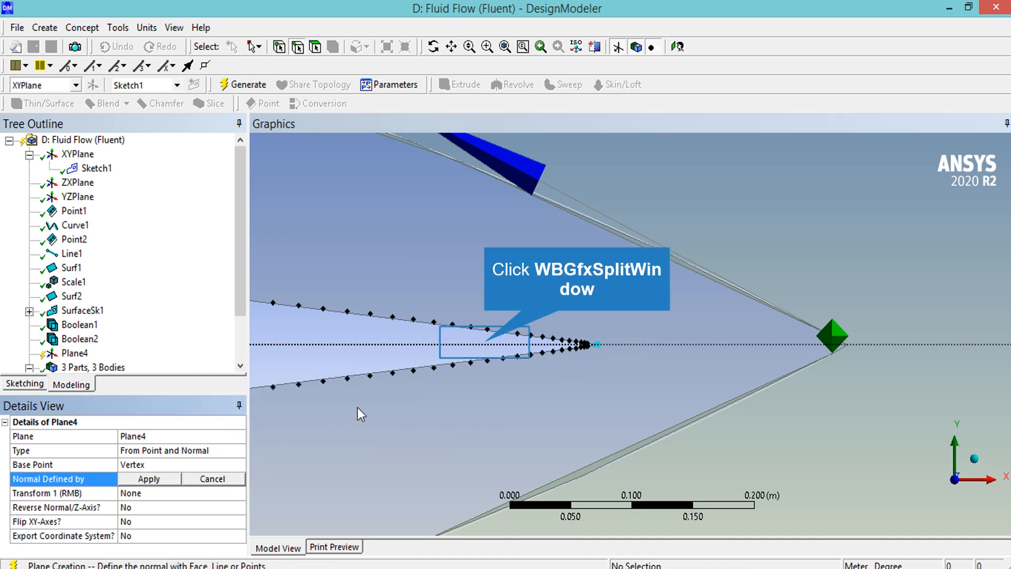
pyautogui.click(472, 349)
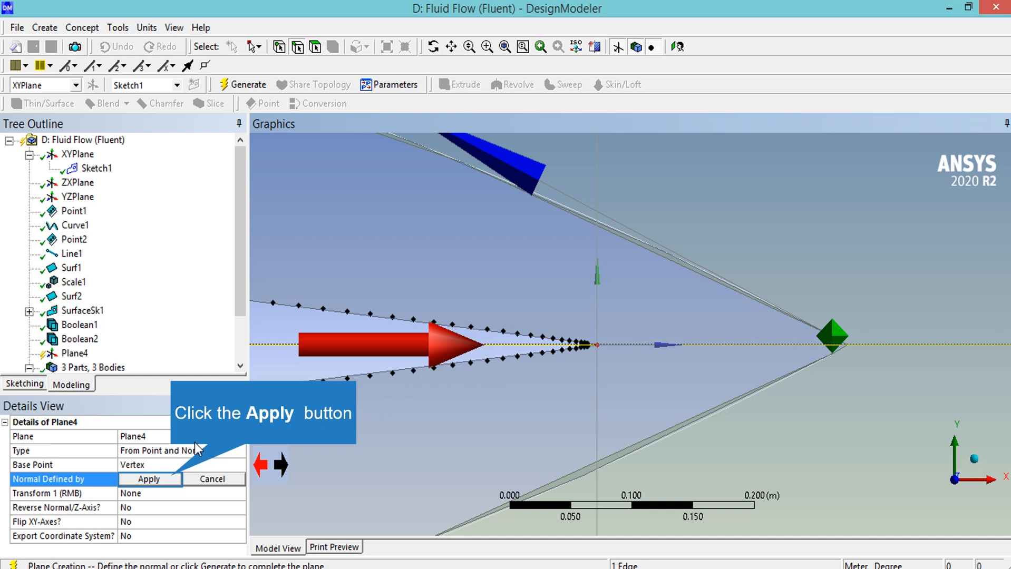
pyautogui.click(174, 479)
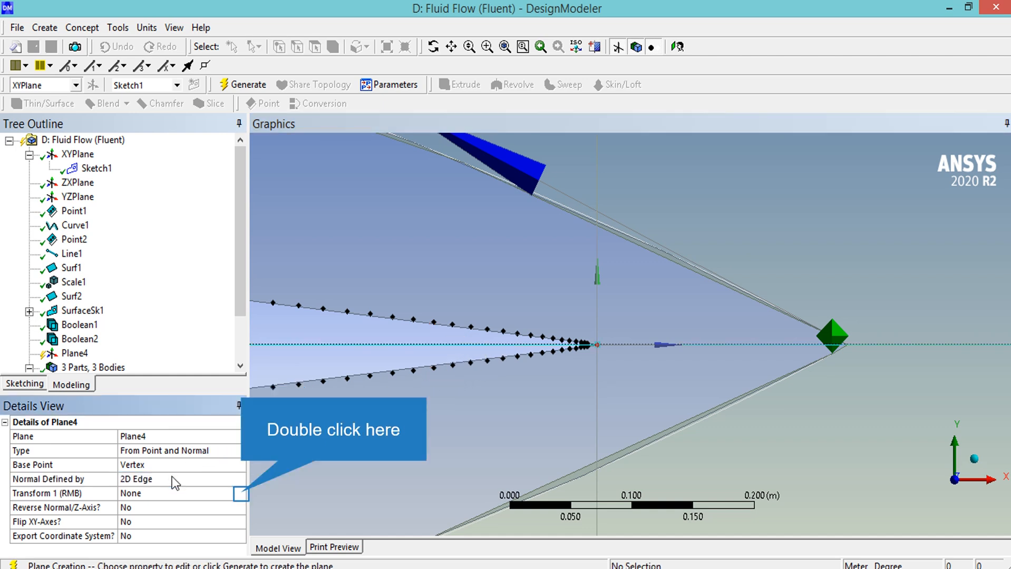
# Add a Rotate about X transform of 5° to the plane and generate it.
pyautogui.doubleClick(240, 493)
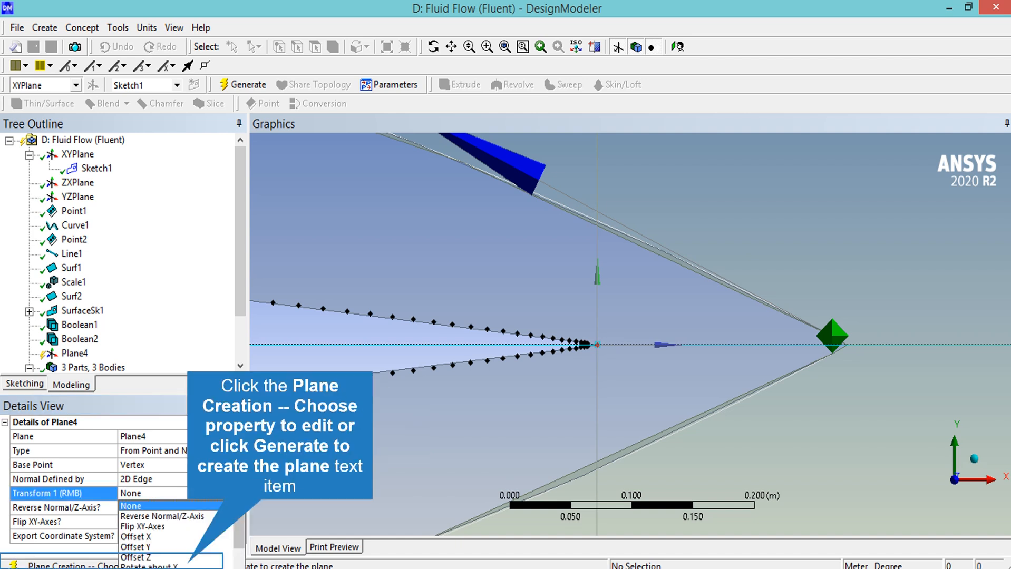
pyautogui.click(185, 565)
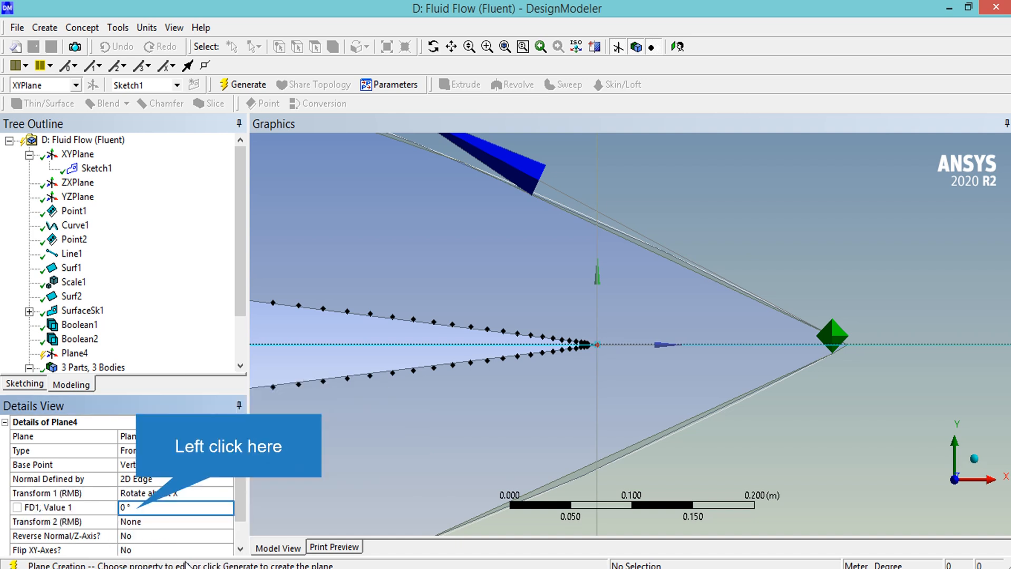
pyautogui.click(138, 509)
pyautogui.write('5')
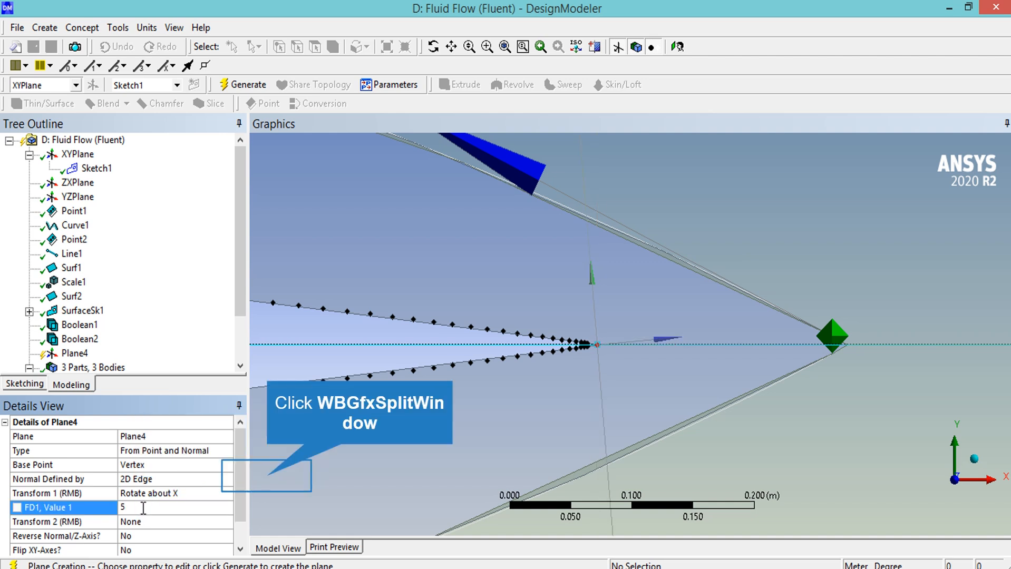
pyautogui.click(267, 477)
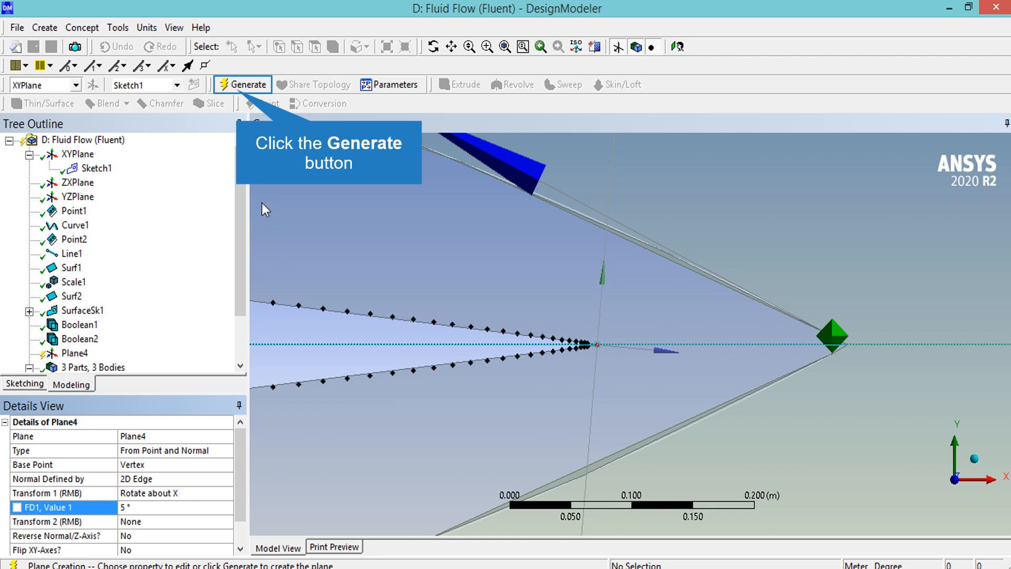
pyautogui.click(243, 86)
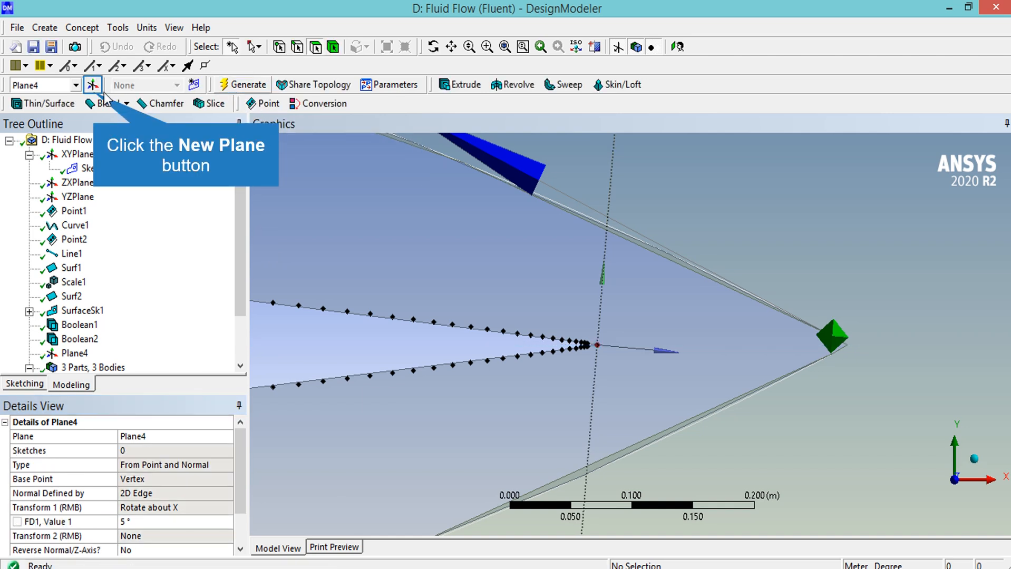
# Create another plane of type From Point and Normal, based at the same trailing-edge point of the airfoil.
pyautogui.click(93, 86)
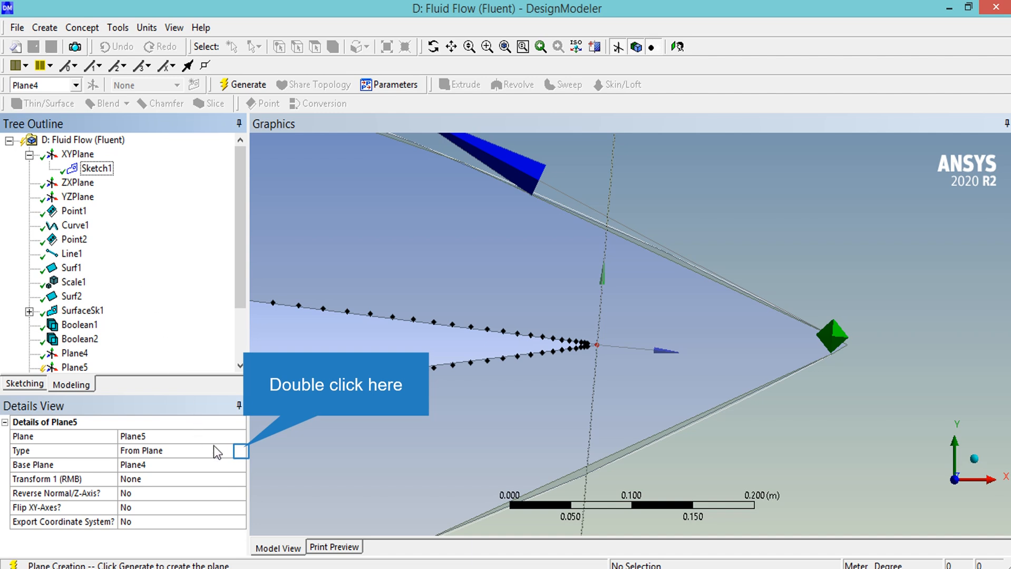
pyautogui.doubleClick(243, 450)
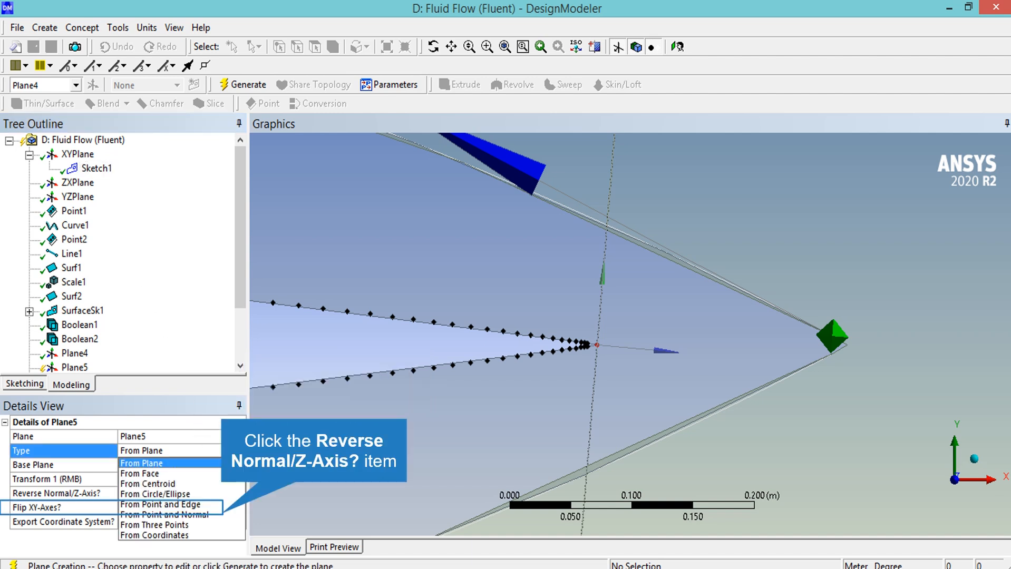
pyautogui.click(174, 514)
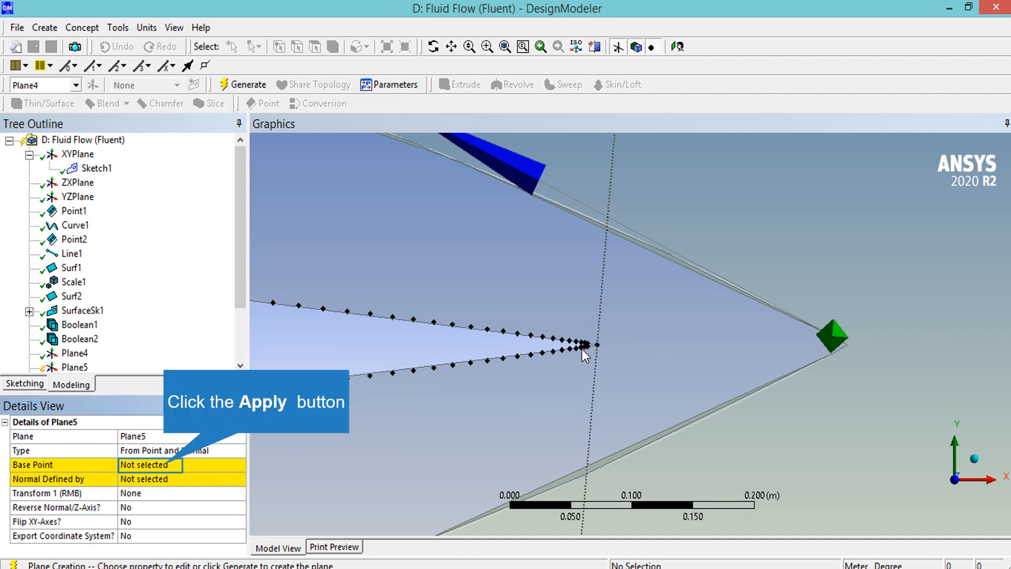
pyautogui.click(167, 462)
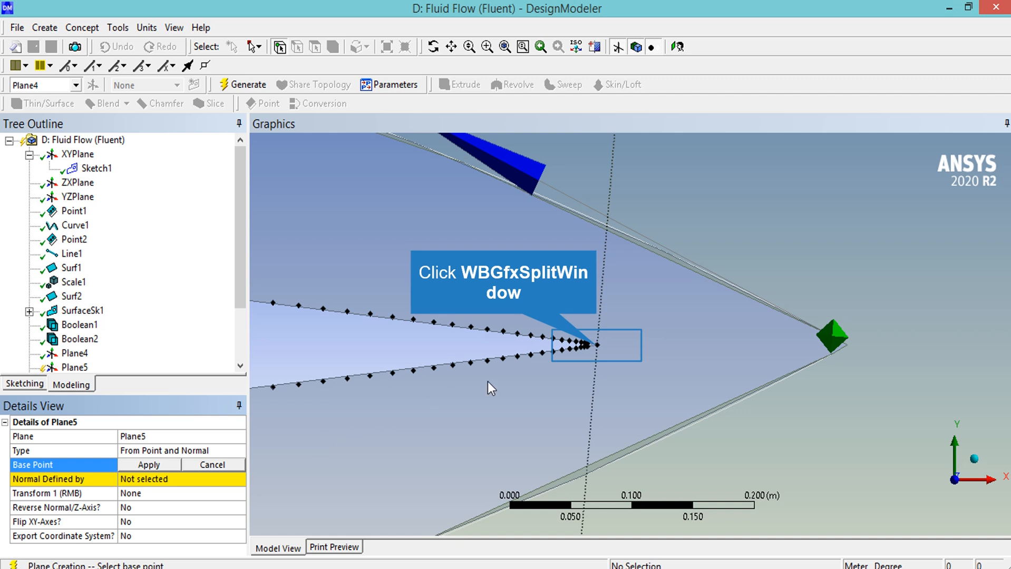
pyautogui.click(596, 345)
pyautogui.click(148, 465)
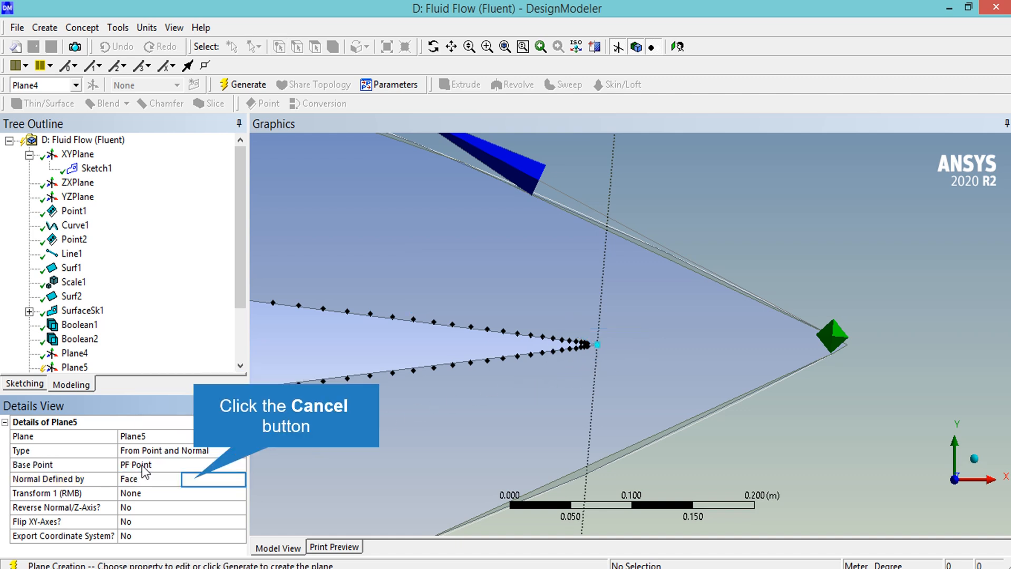
# Define the new trailing-edge plane's normal by the YZPlane.
pyautogui.click(218, 476)
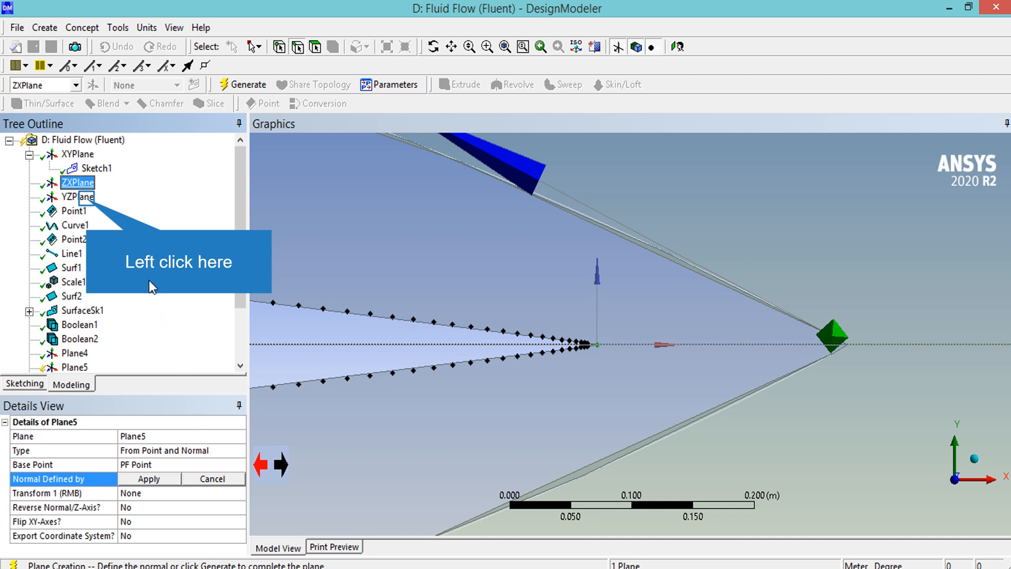
pyautogui.click(84, 198)
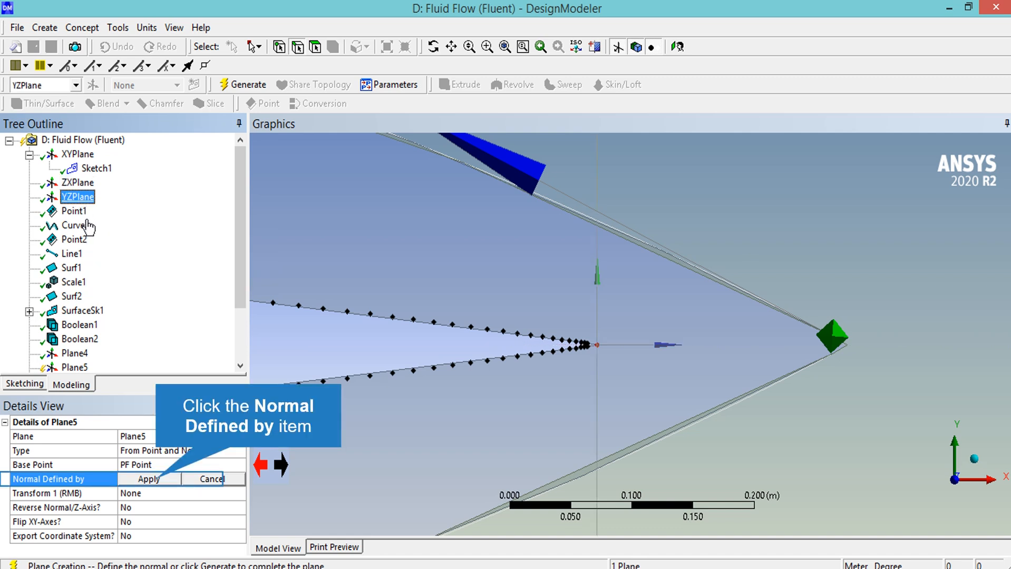
pyautogui.click(156, 479)
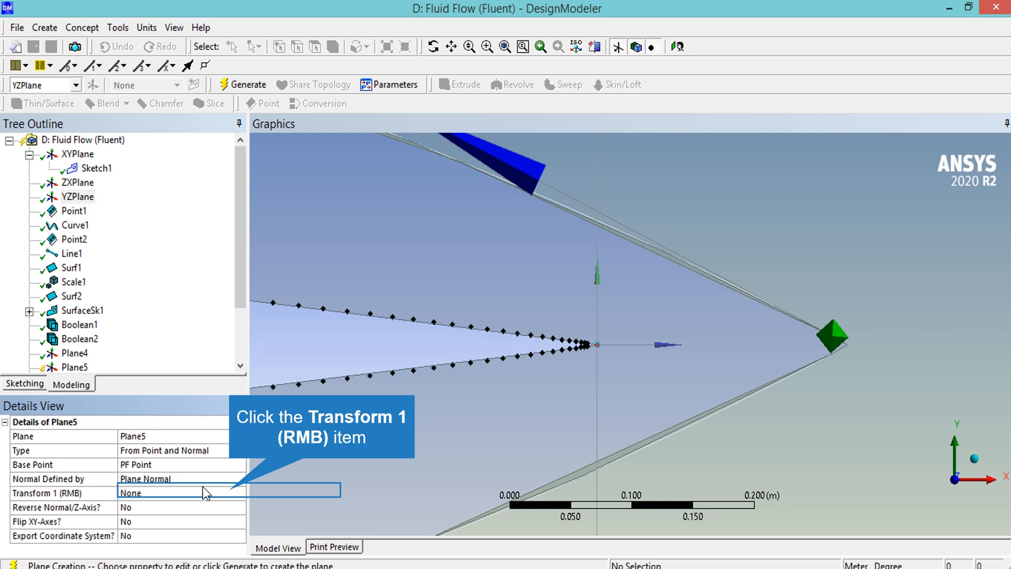
# Add a Rotate about X transform of -5° to the second trailing-edge plane.
pyautogui.click(228, 491)
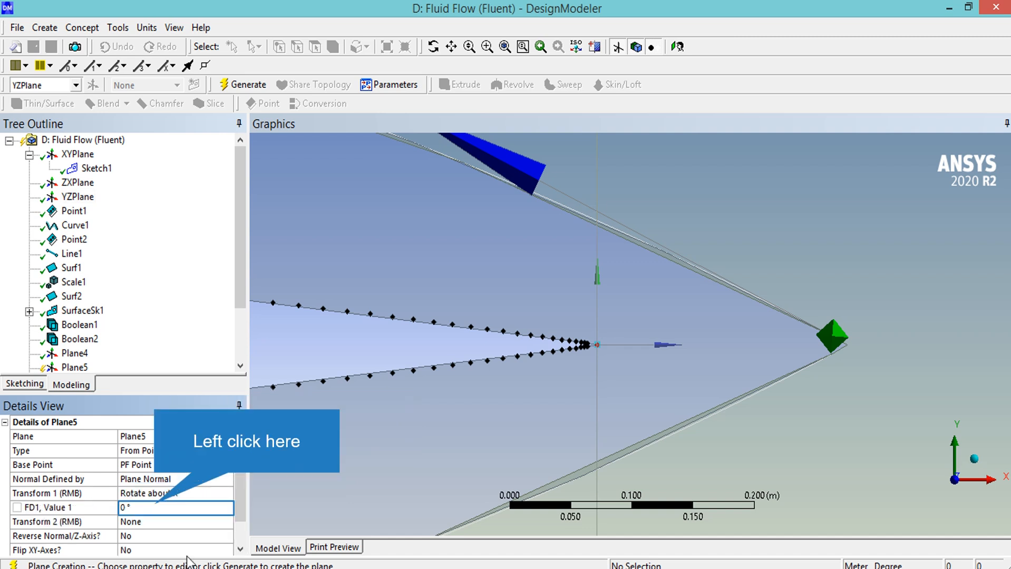
pyautogui.click(154, 505)
pyautogui.write('-5')
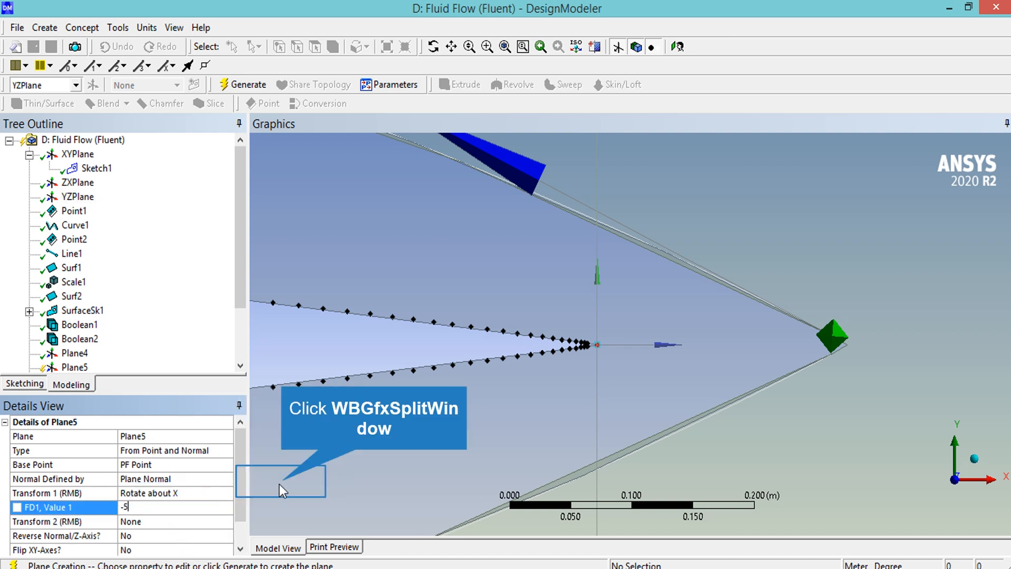
pyautogui.click(280, 482)
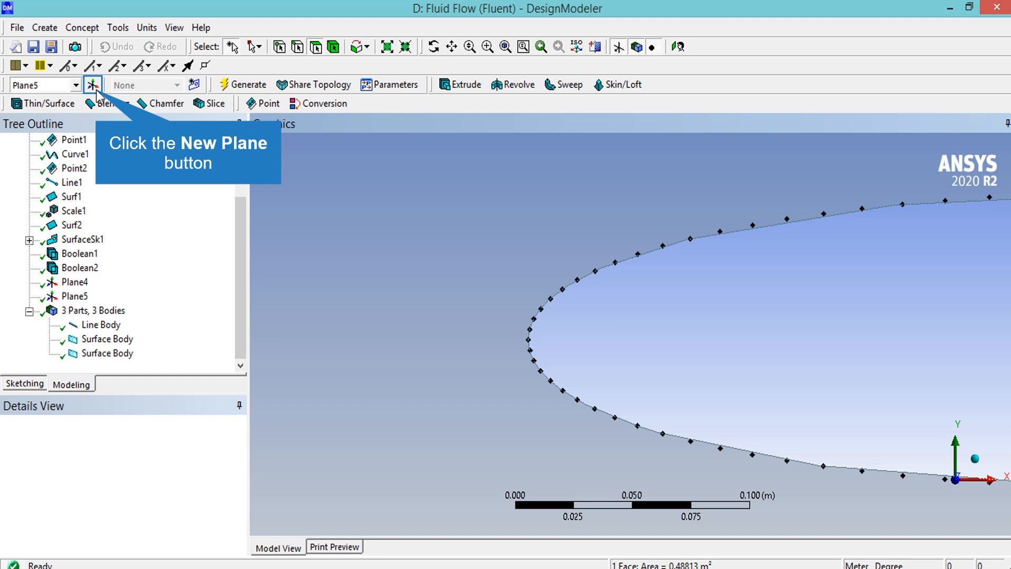
# Create a From Point and Normal plane based at the upper airfoil point near the leading edge, about (0.028, 0.028), with YZPlane as its normal.
pyautogui.click(92, 85)
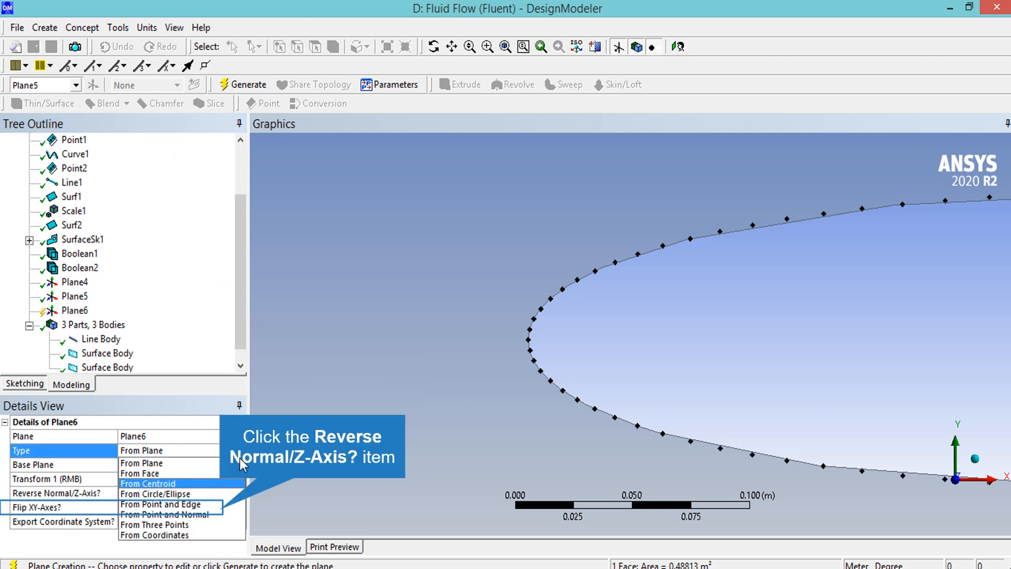
pyautogui.click(237, 451)
pyautogui.click(223, 514)
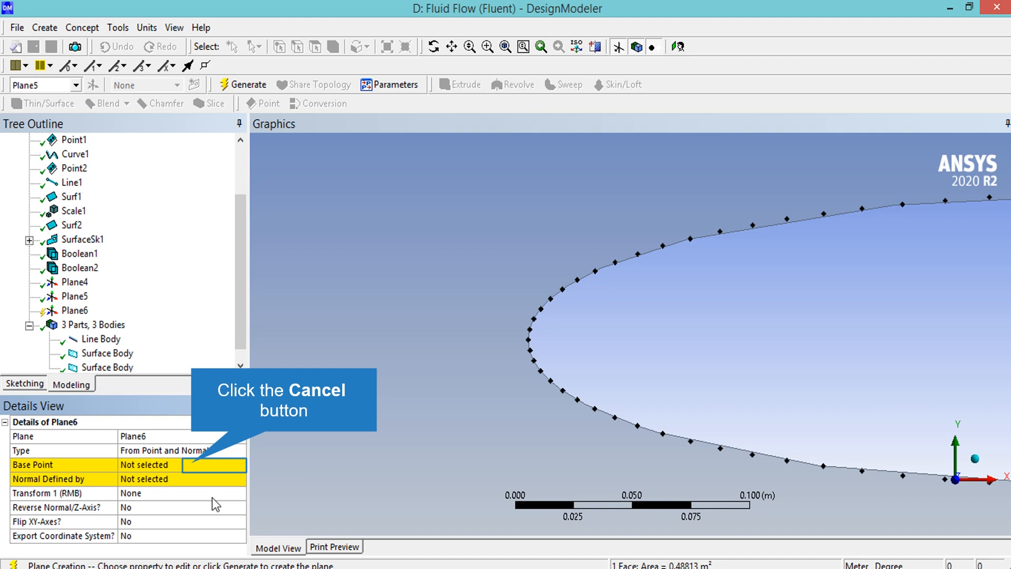
pyautogui.click(195, 466)
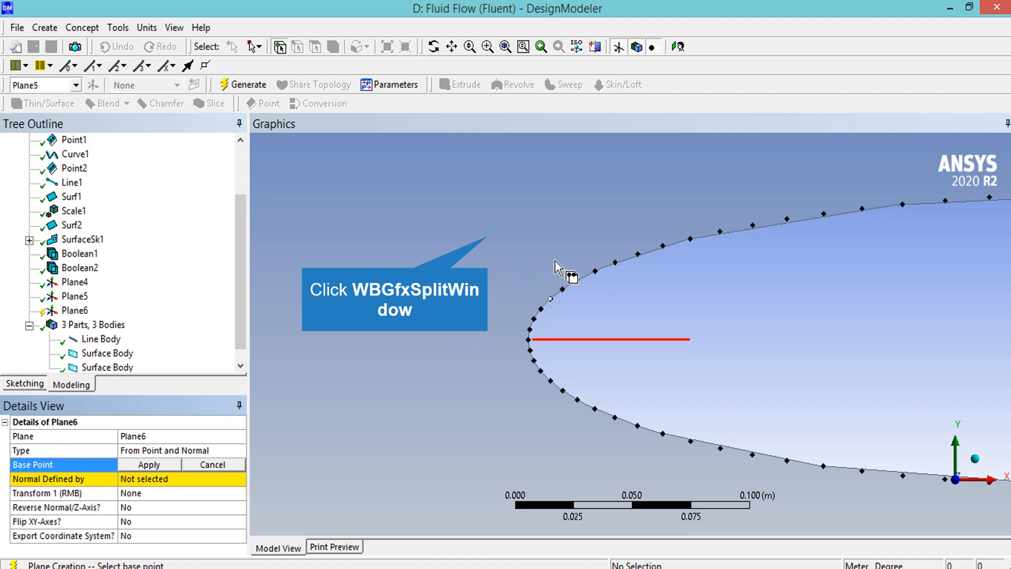
pyautogui.click(595, 272)
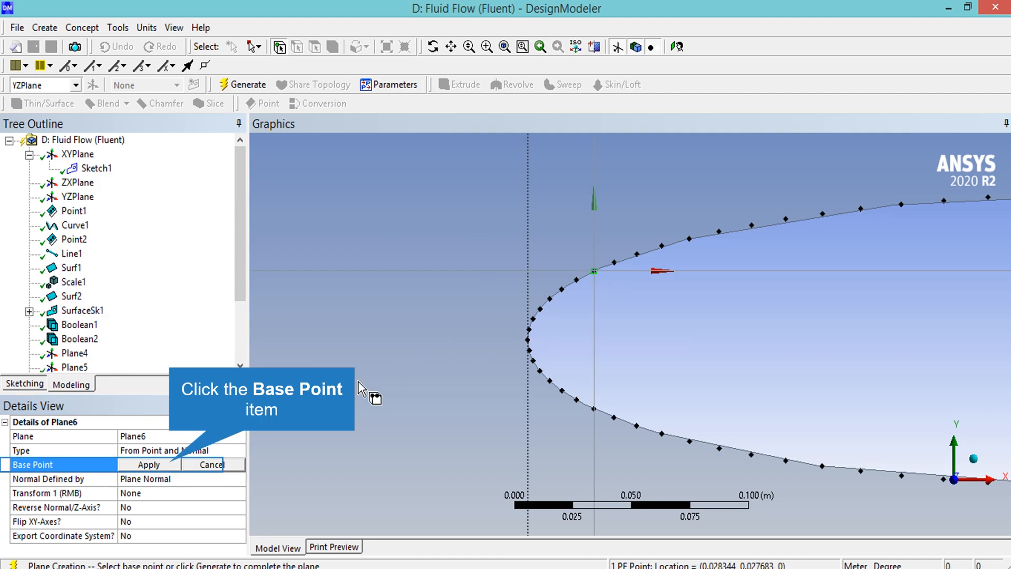
pyautogui.click(171, 465)
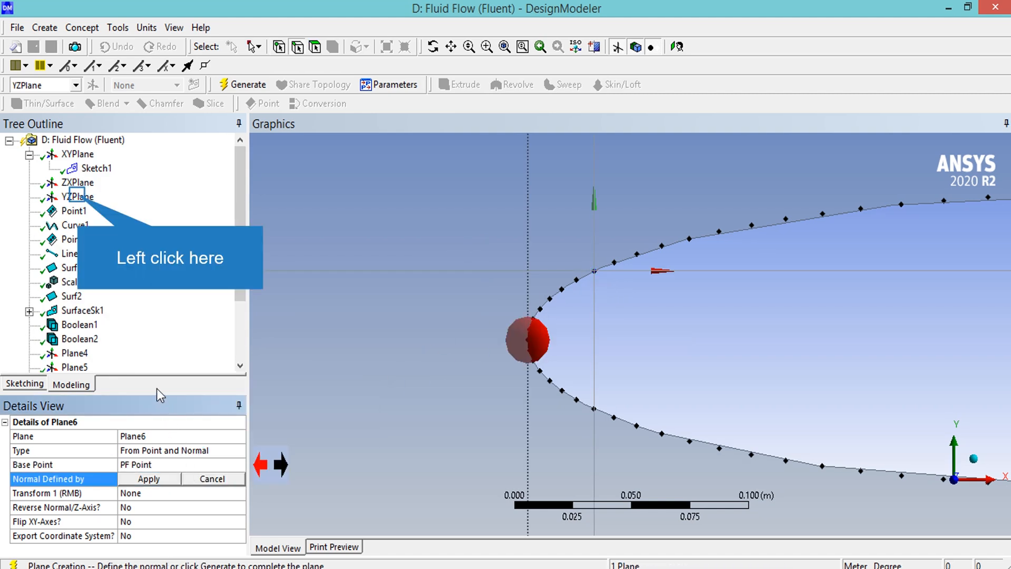
pyautogui.click(78, 196)
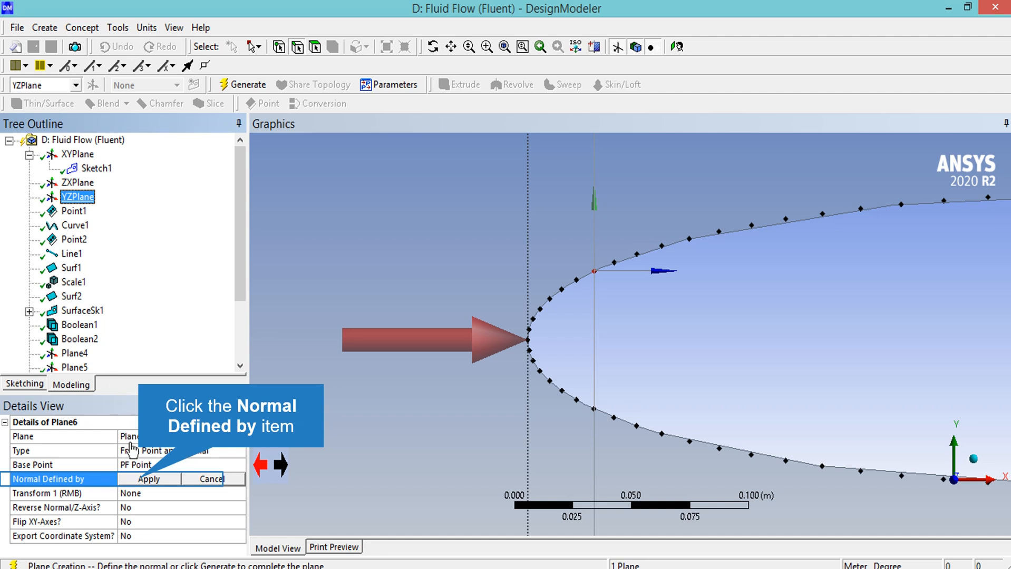
pyautogui.click(141, 479)
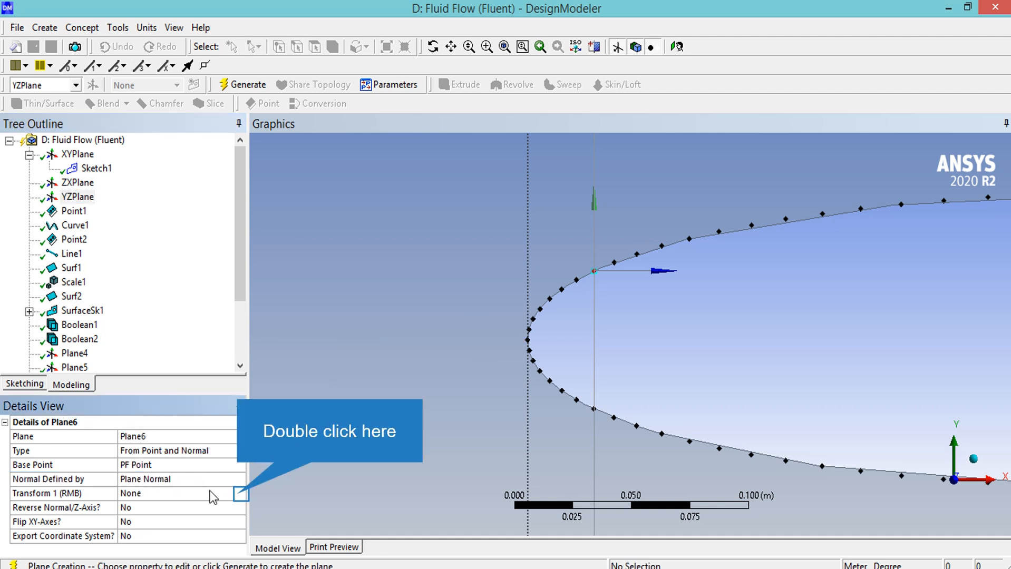
# Add a Rotate about X transform of -30° to the upper leading-edge plane and generate it.
pyautogui.doubleClick(239, 494)
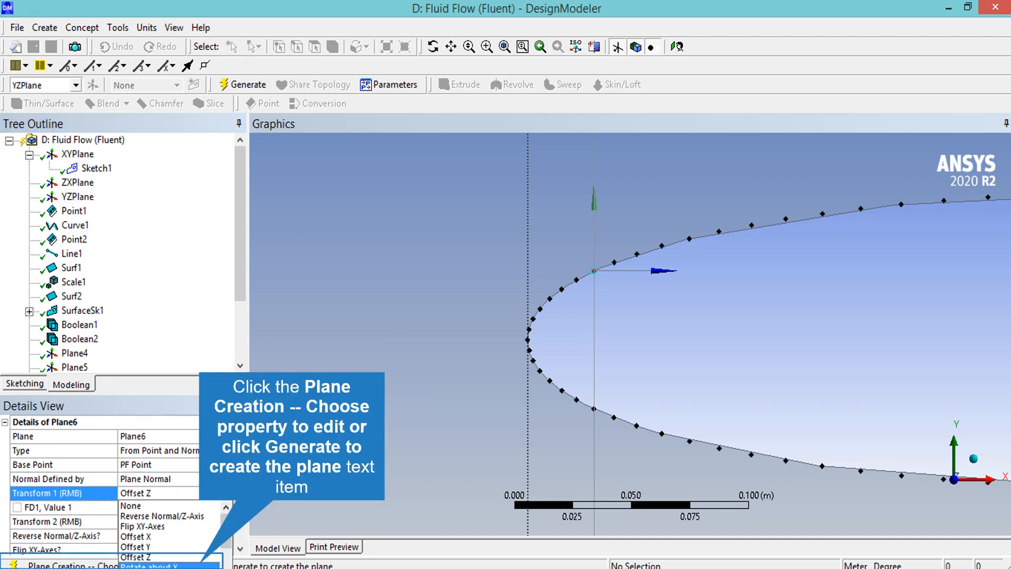
pyautogui.click(199, 564)
pyautogui.click(151, 514)
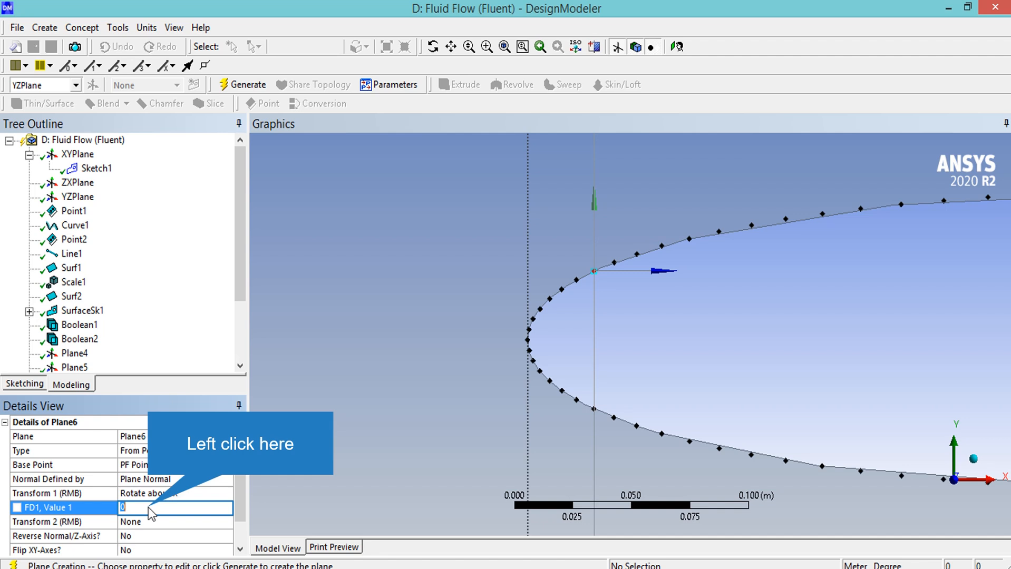
pyautogui.write('-3')
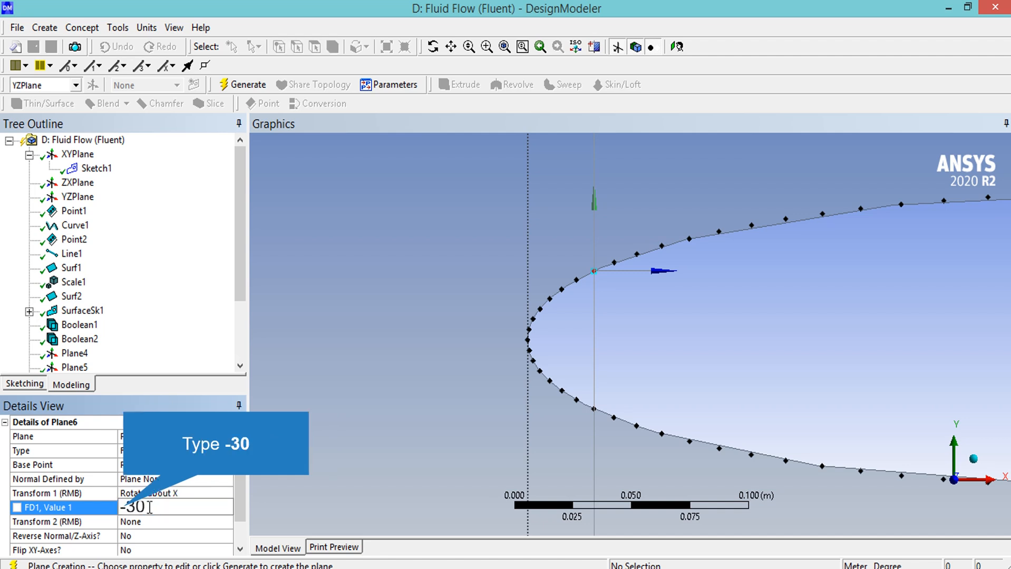
pyautogui.write('0')
pyautogui.click(286, 465)
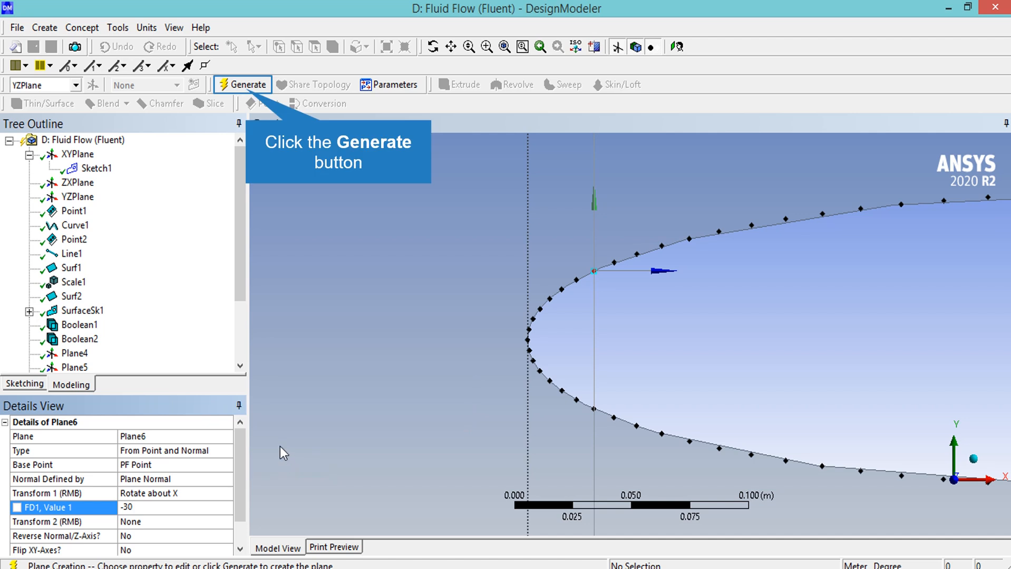
pyautogui.click(245, 86)
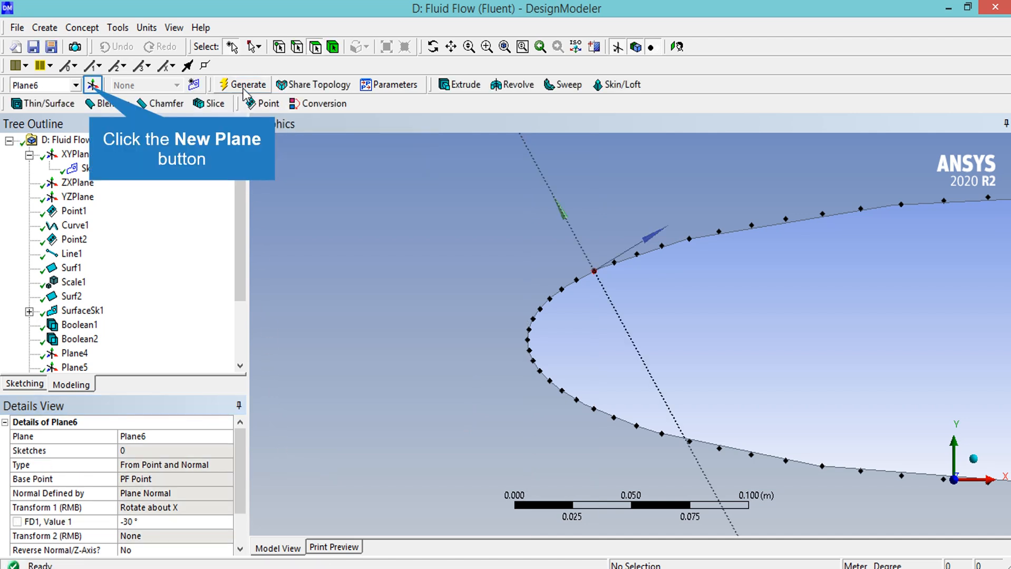
# Create a From Point and Normal plane based at the lower airfoil point near the leading edge, about (0.028, -0.028), with YZPlane as its normal.
pyautogui.click(92, 86)
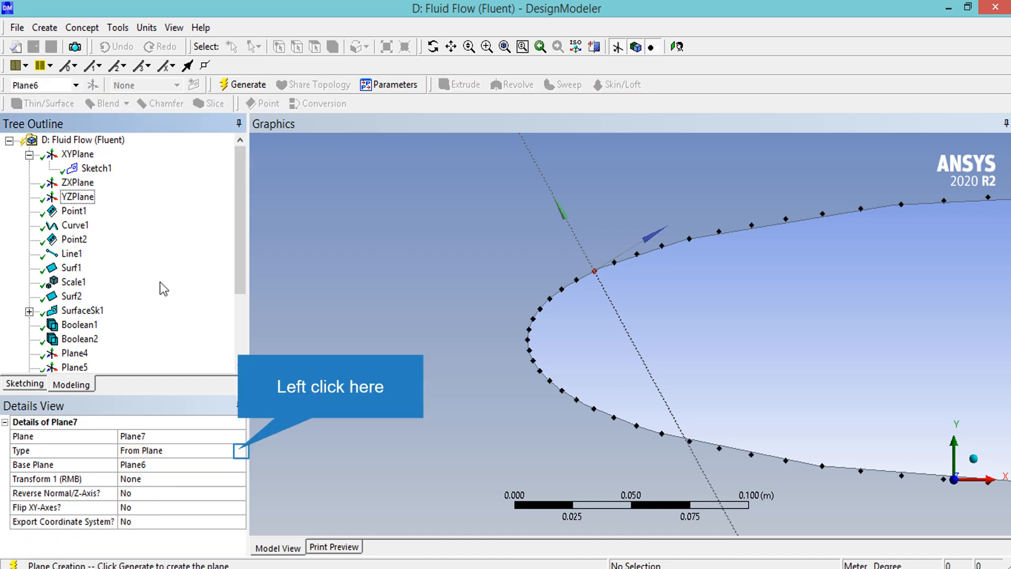
pyautogui.click(239, 452)
pyautogui.click(224, 511)
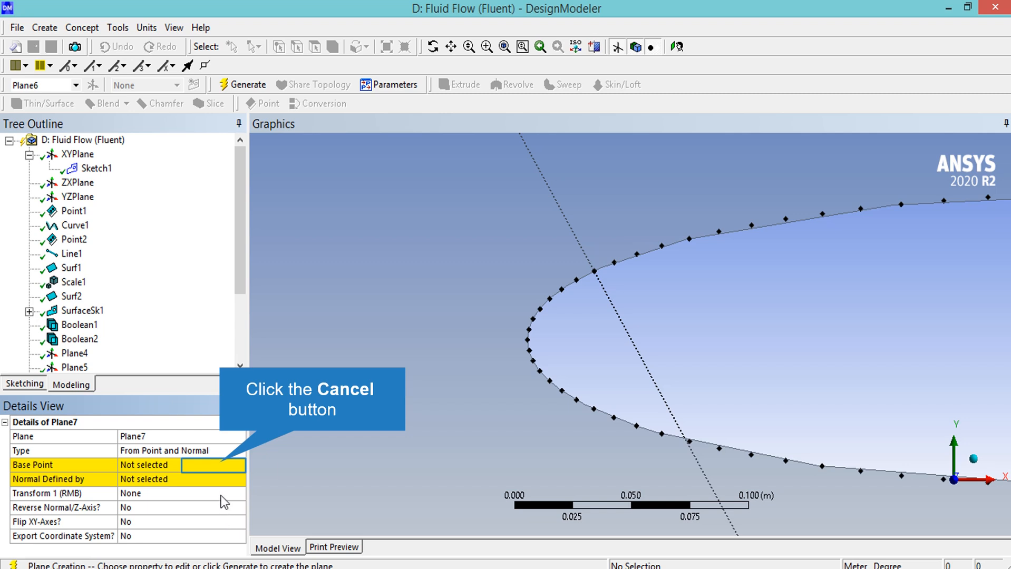
pyautogui.click(222, 466)
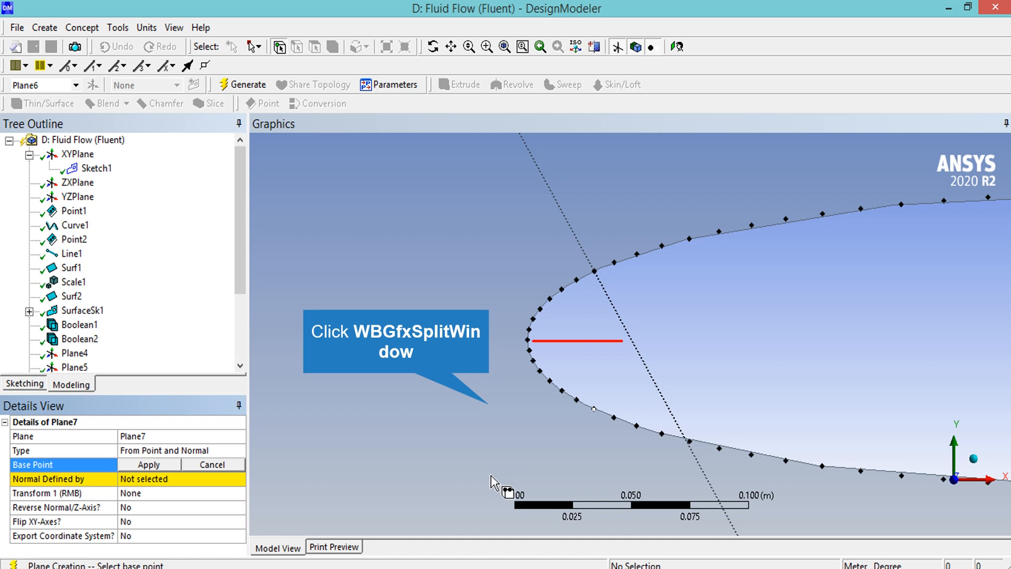
pyautogui.click(593, 410)
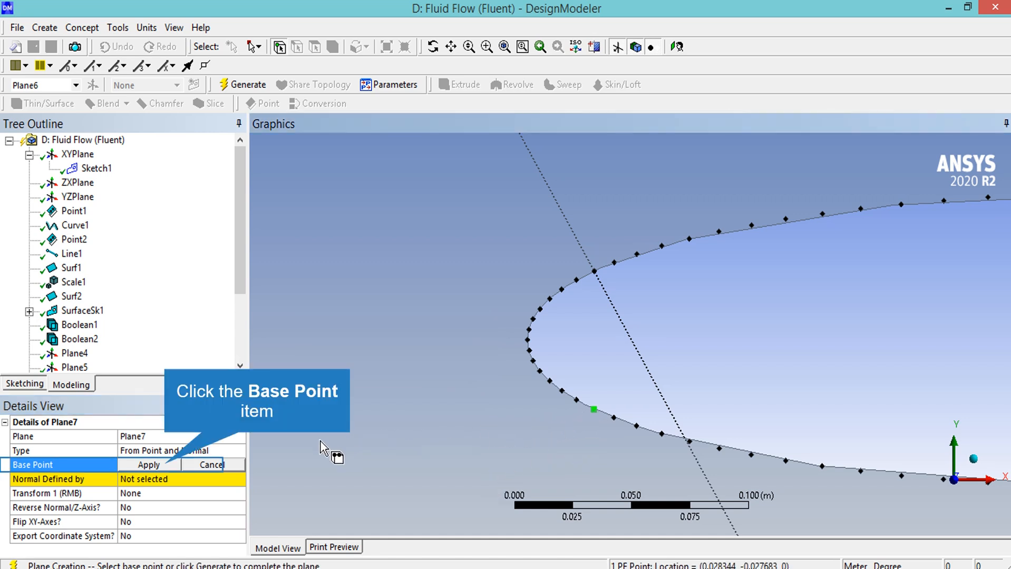
pyautogui.click(158, 465)
pyautogui.click(224, 479)
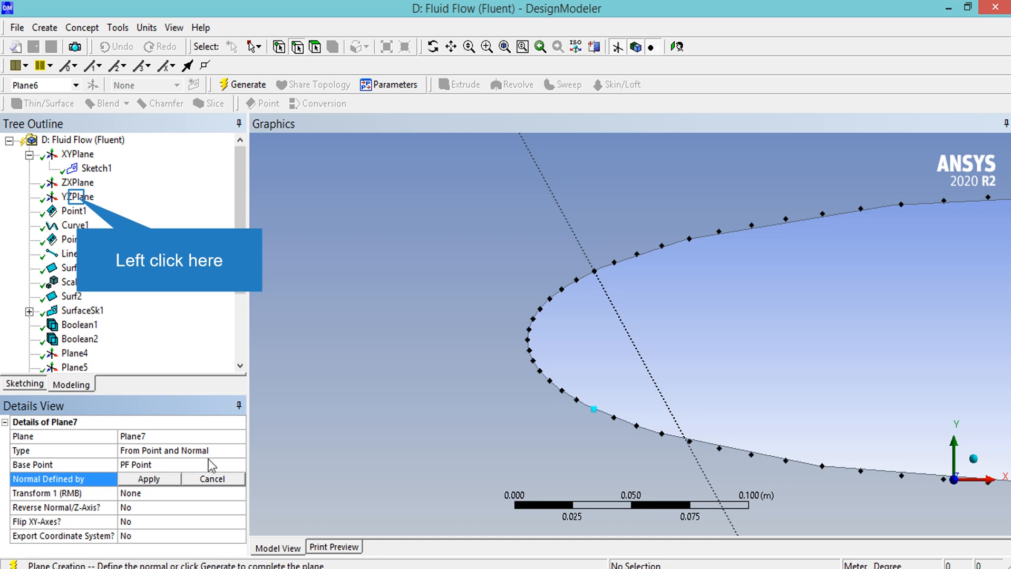
pyautogui.click(76, 198)
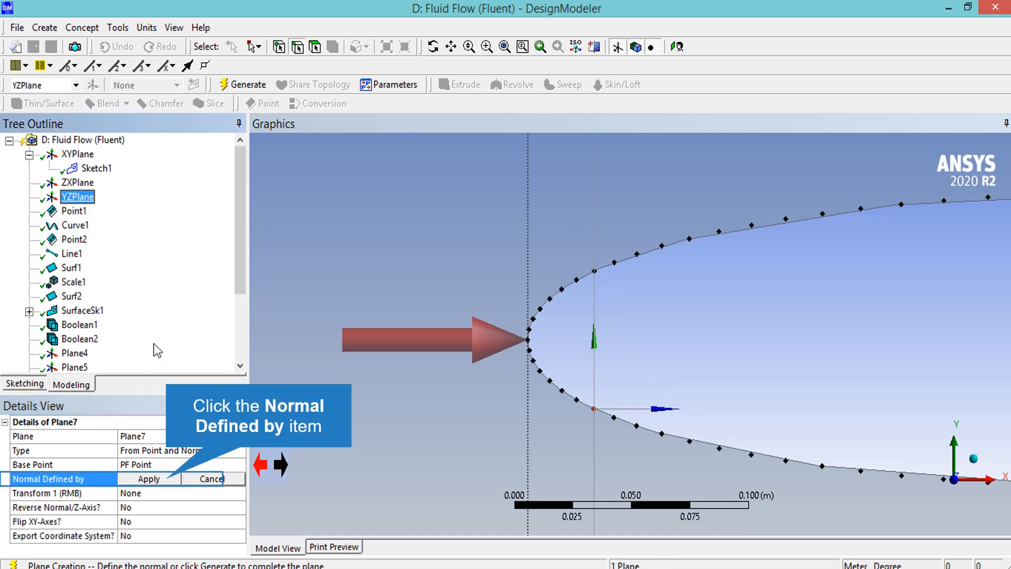
pyautogui.click(168, 479)
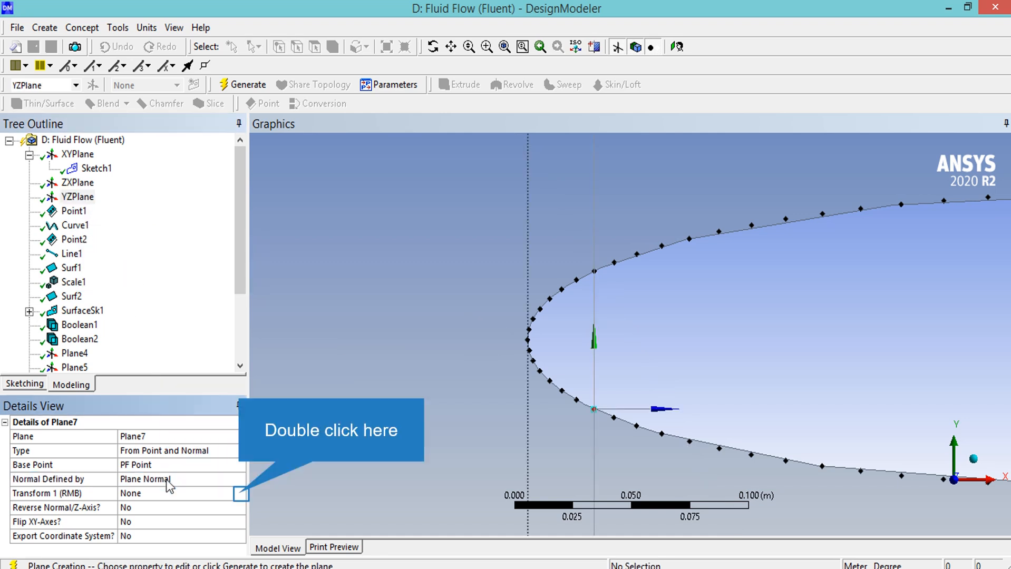
# Add a Rotate about X transform of 30° to the lower leading-edge plane and generate it.
pyautogui.doubleClick(243, 493)
pyautogui.click(150, 565)
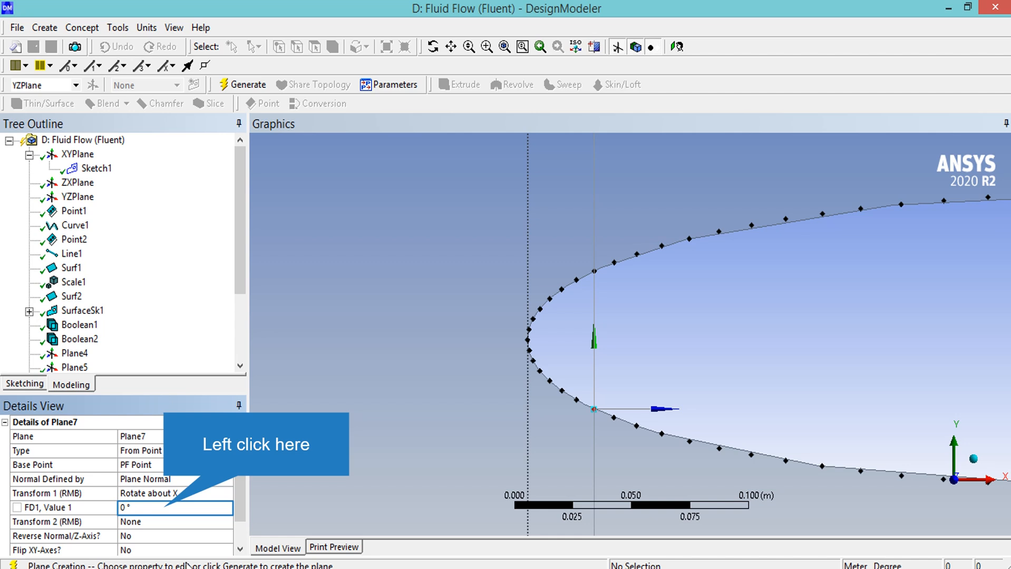
pyautogui.click(170, 508)
pyautogui.click(268, 413)
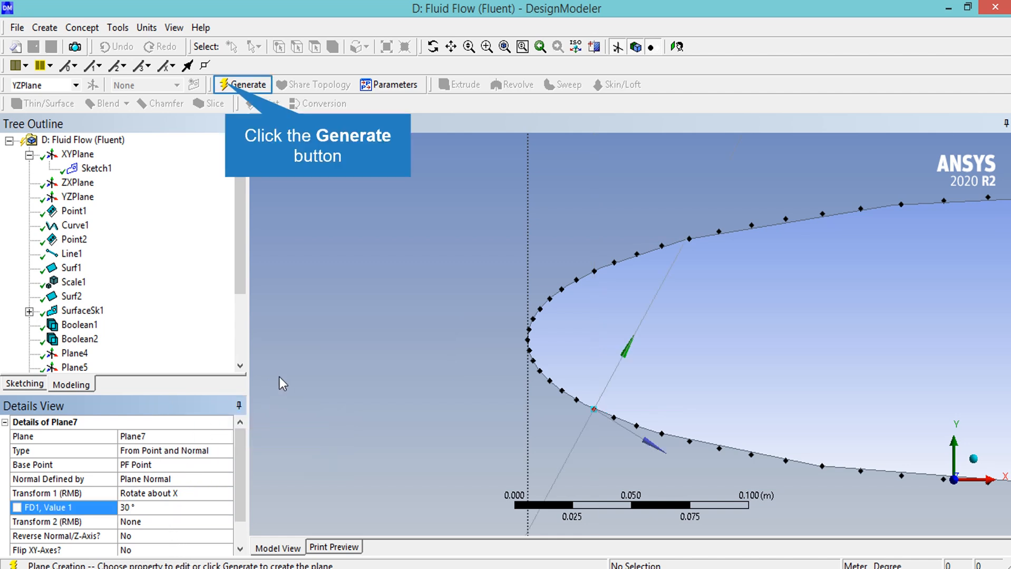
pyautogui.click(245, 86)
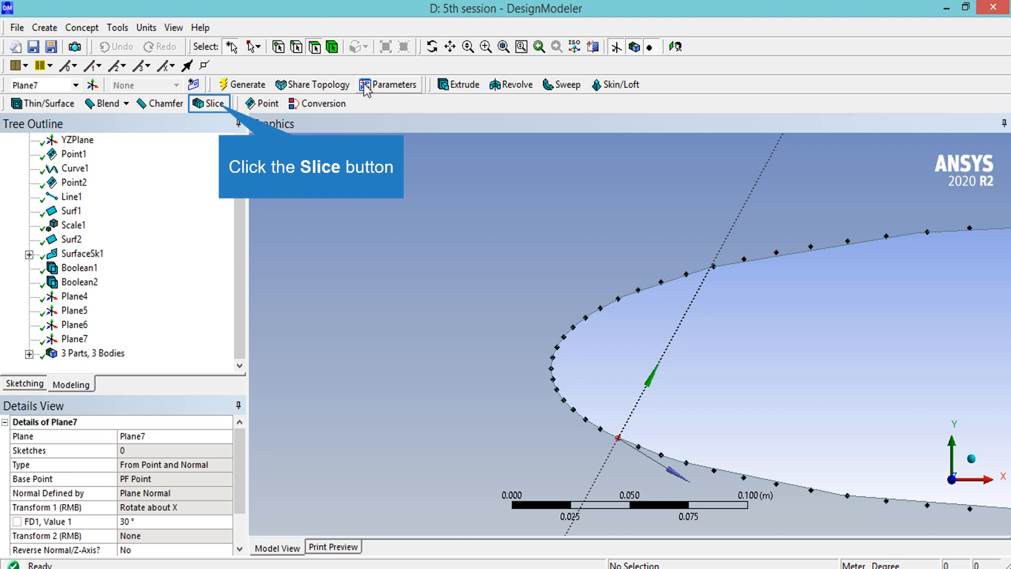
# Slice all bodies by plane, using ZXPlane as the base plane, and generate the slice.
pyautogui.click(212, 103)
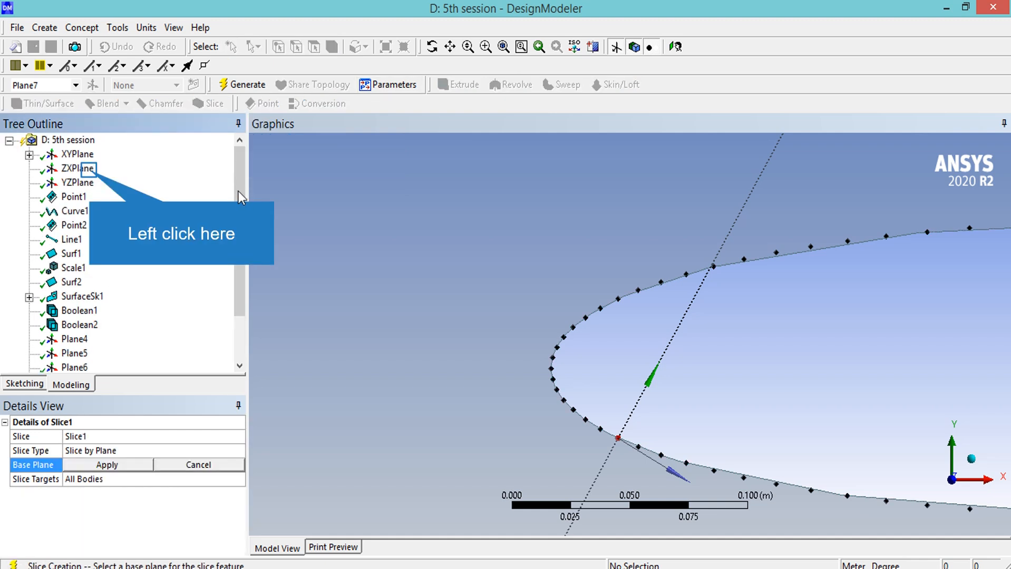
pyautogui.click(88, 170)
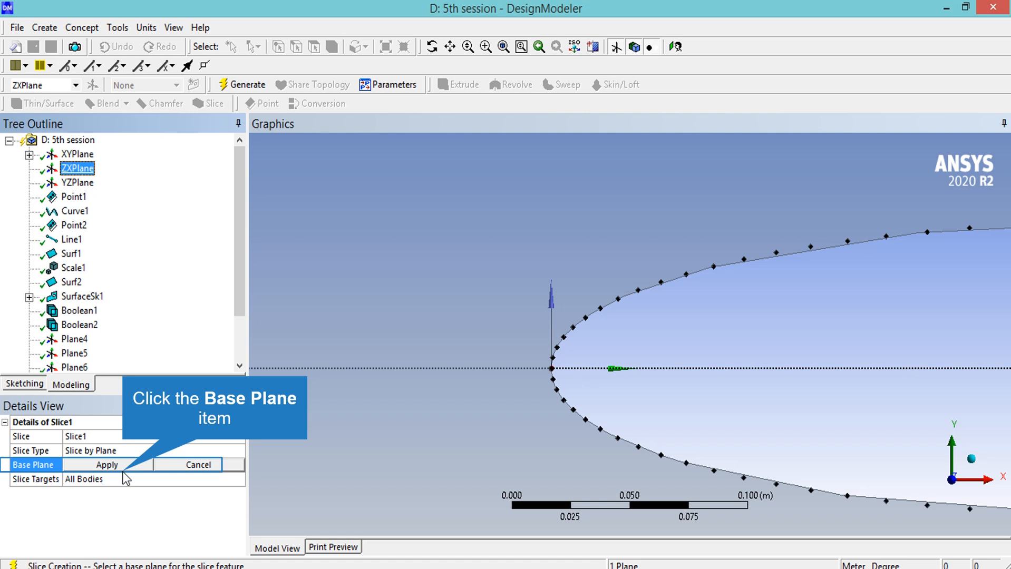
pyautogui.click(138, 463)
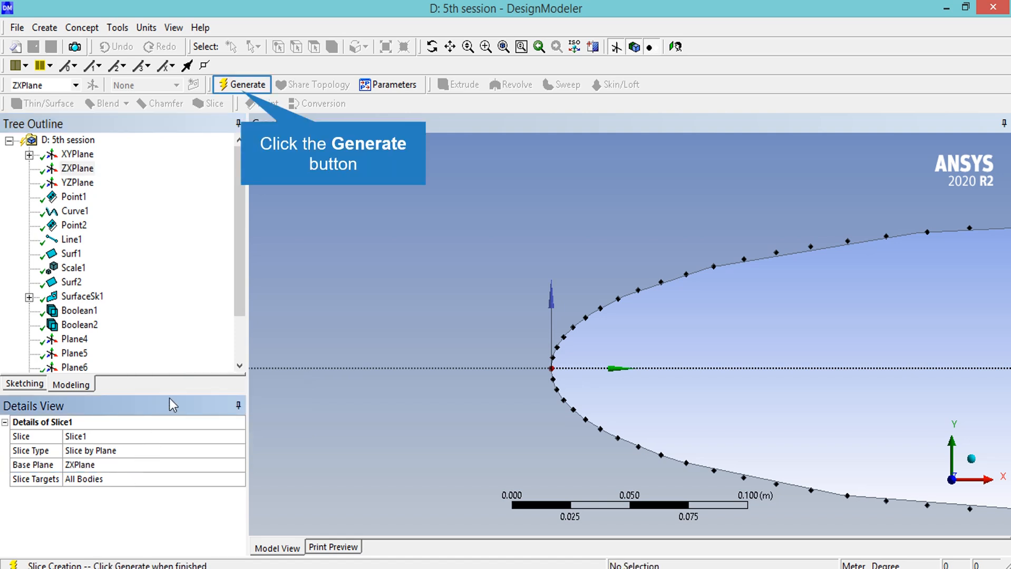
pyautogui.click(248, 87)
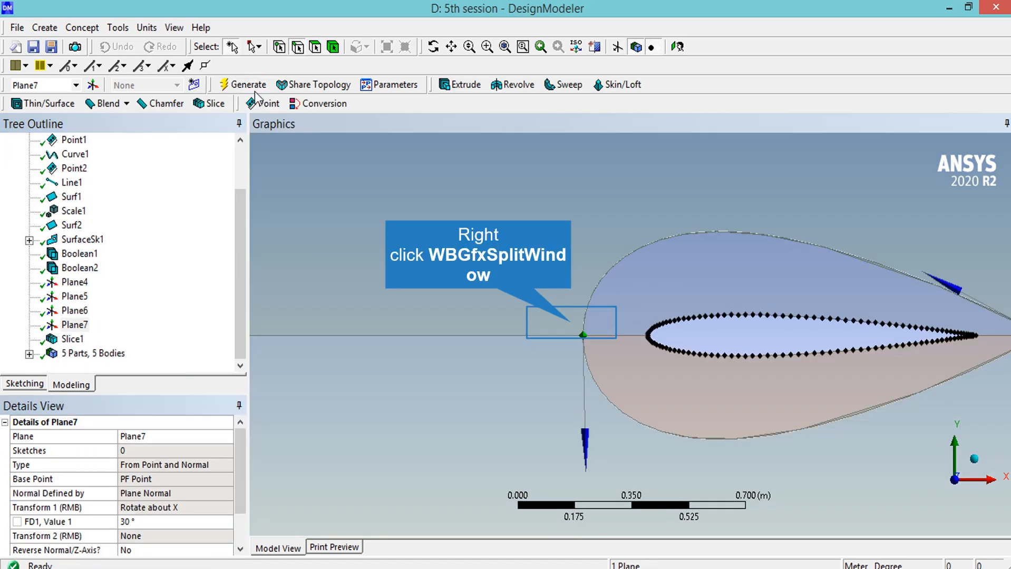
# Hide the upper and lower outer-domain faces adjoining the inner domain's leading edge.
pyautogui.rightClick(572, 324)
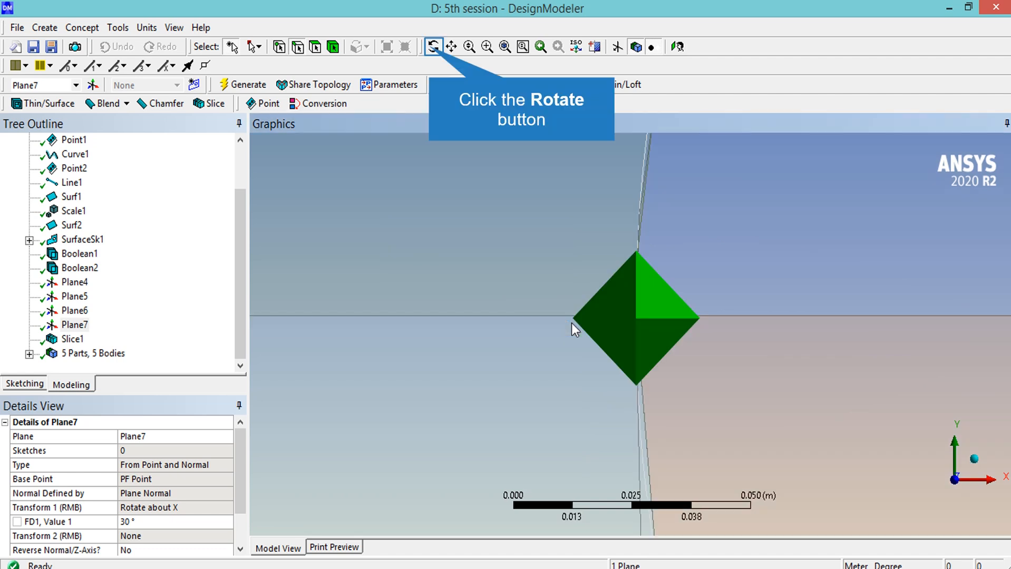
pyautogui.click(434, 47)
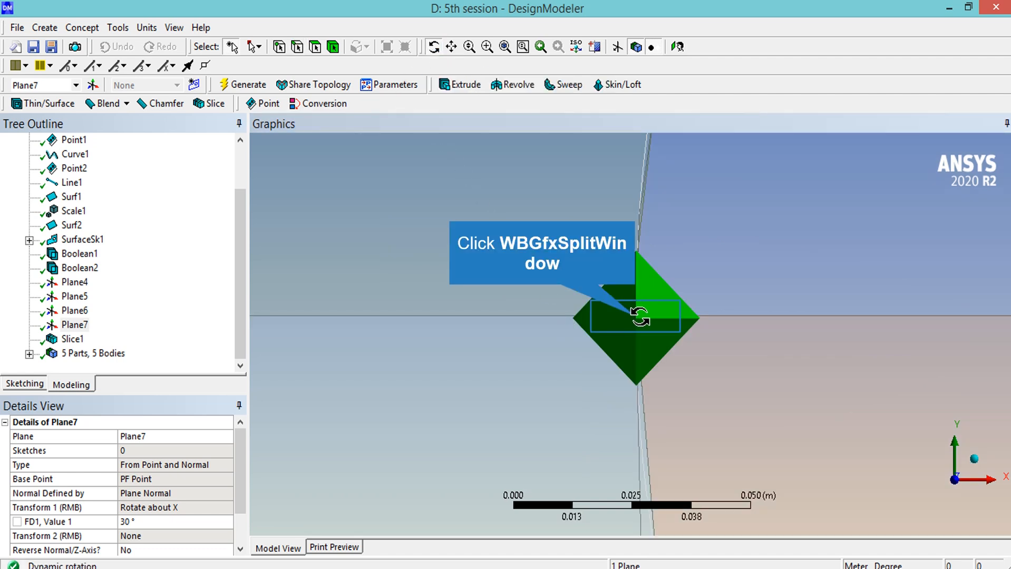
pyautogui.moveTo(638, 316); pyautogui.dragTo(643, 317)
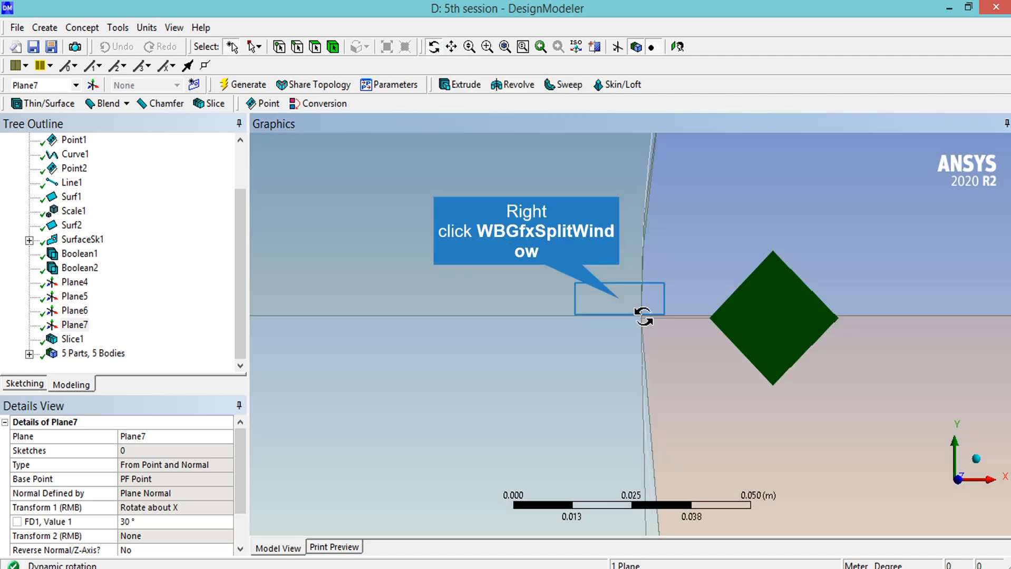
pyautogui.rightClick(620, 299)
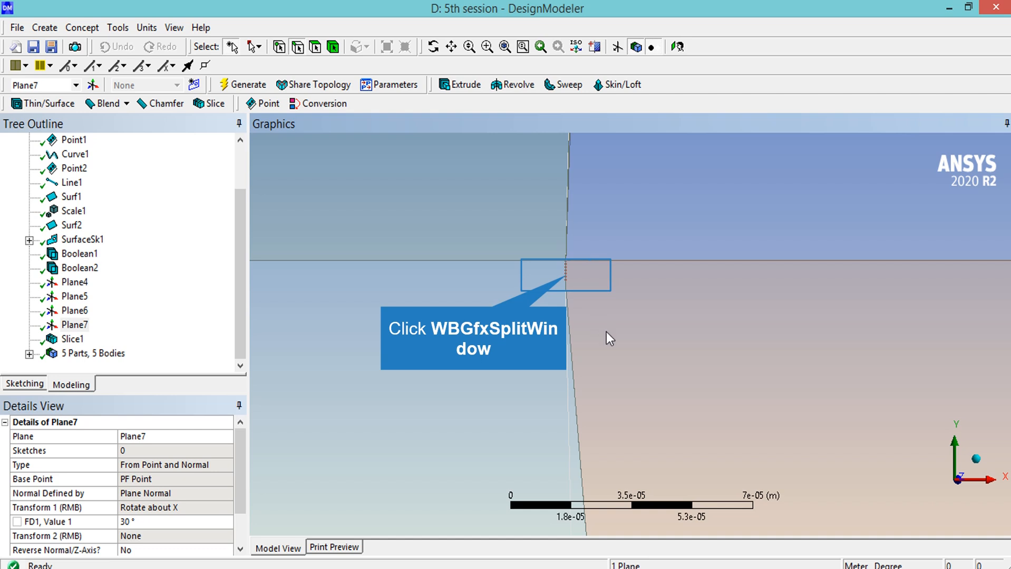
pyautogui.click(567, 276)
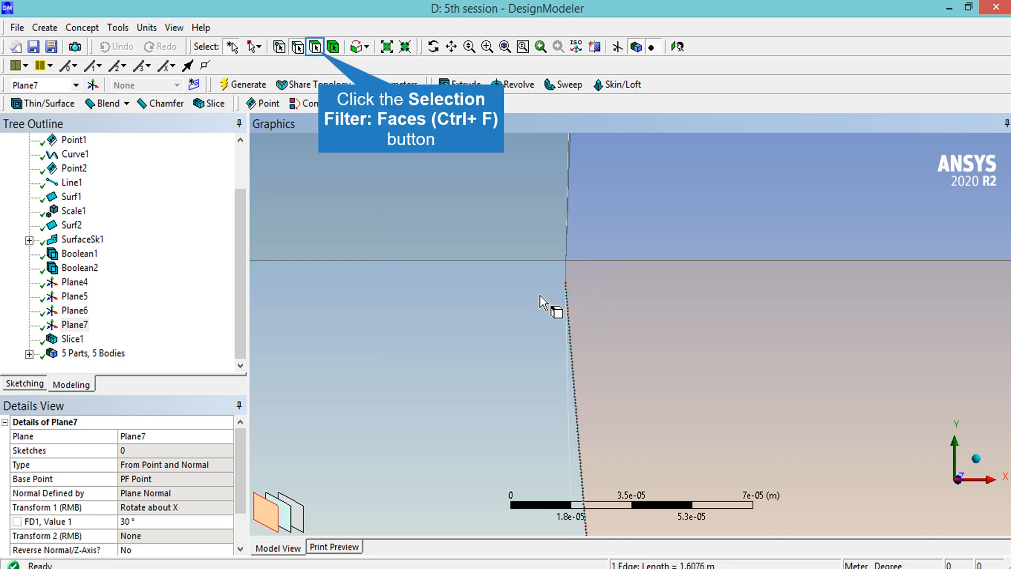
pyautogui.click(315, 46)
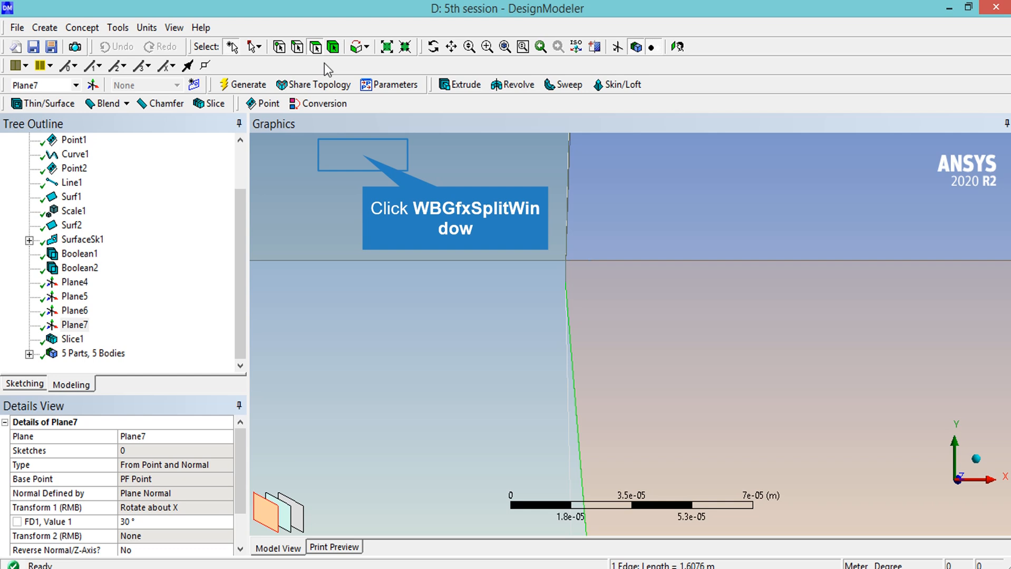
pyautogui.click(364, 158)
pyautogui.keyDown('ctrl'); pyautogui.click(435, 306); pyautogui.keyUp('ctrl')
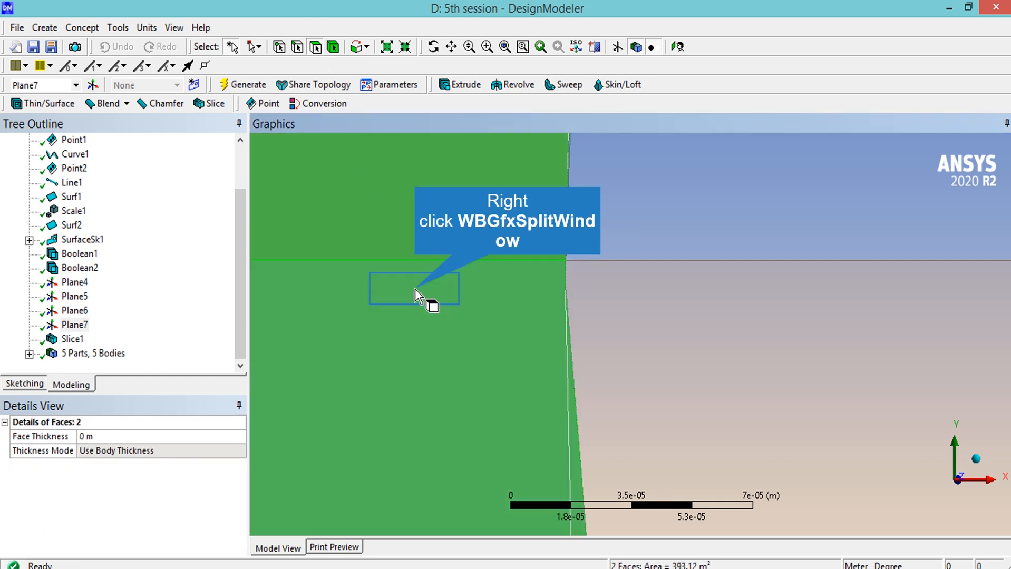
pyautogui.rightClick(417, 294)
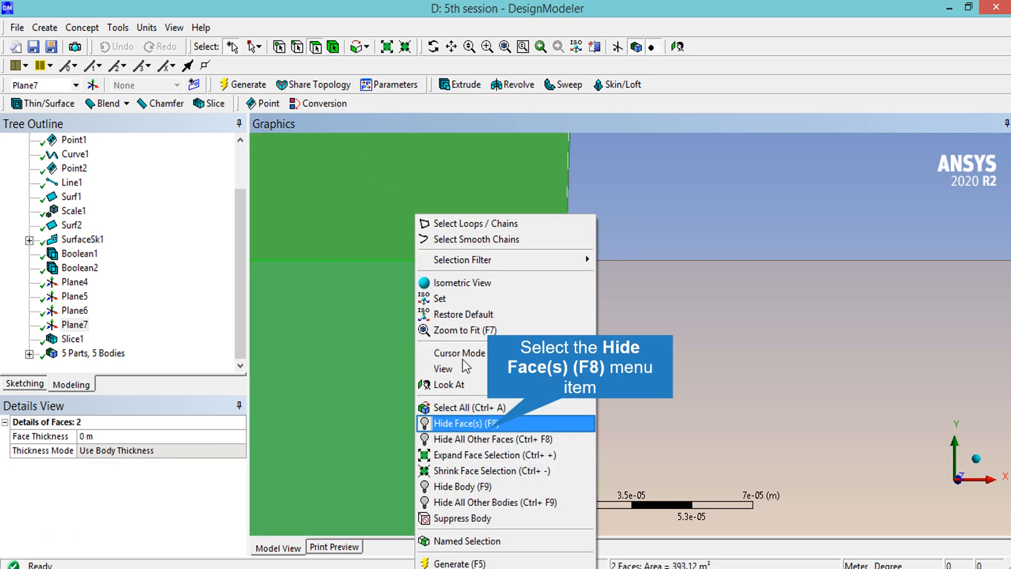
pyautogui.click(487, 428)
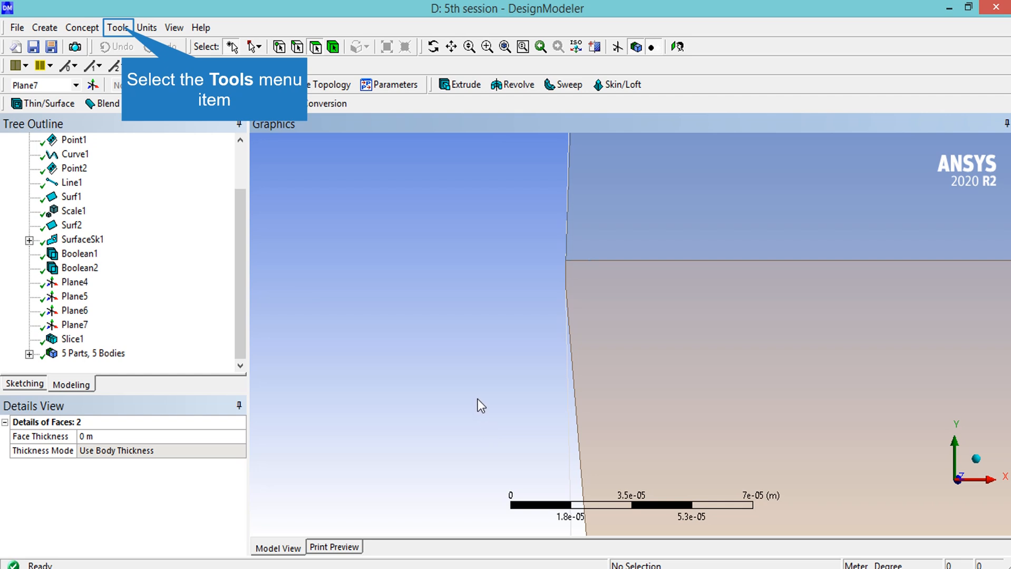
# Merge the tiny leading-edge segment with the adjoining lower boundary edge of the inner domain, generating the merge with all faces shown again.
pyautogui.click(118, 27)
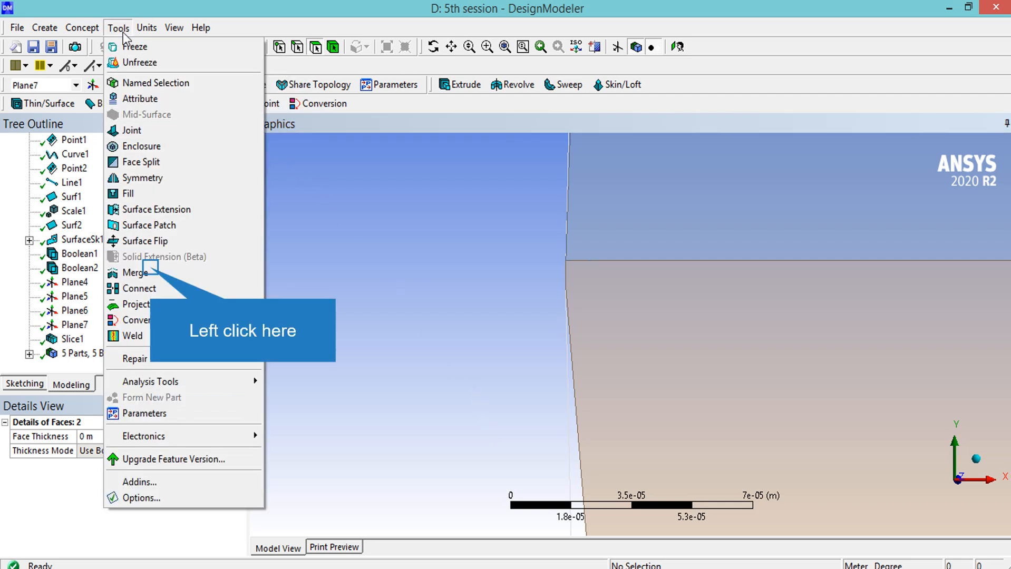
pyautogui.click(141, 272)
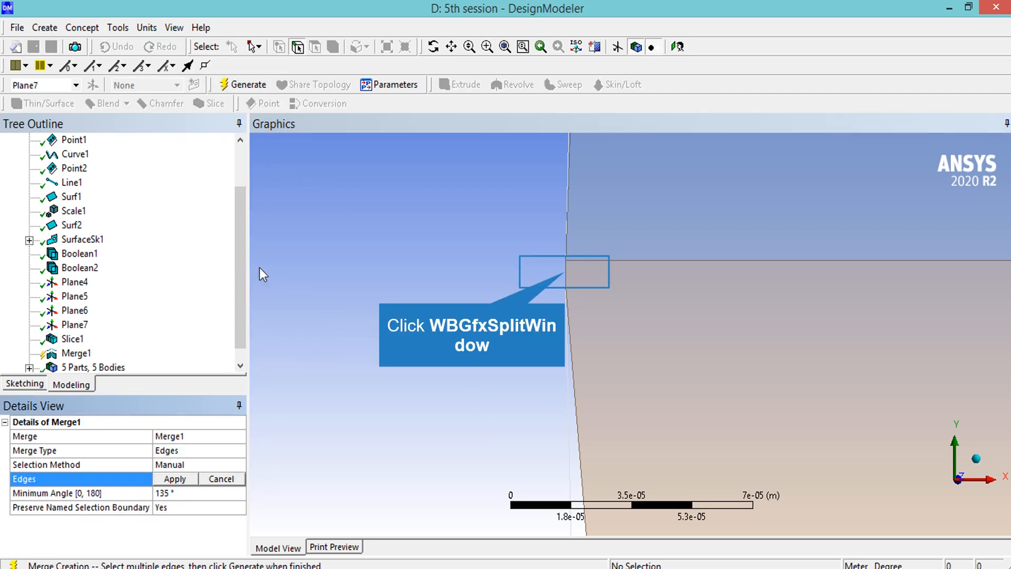
pyautogui.click(568, 273)
pyautogui.keyDown('ctrl'); pyautogui.click(568, 314); pyautogui.keyUp('ctrl')
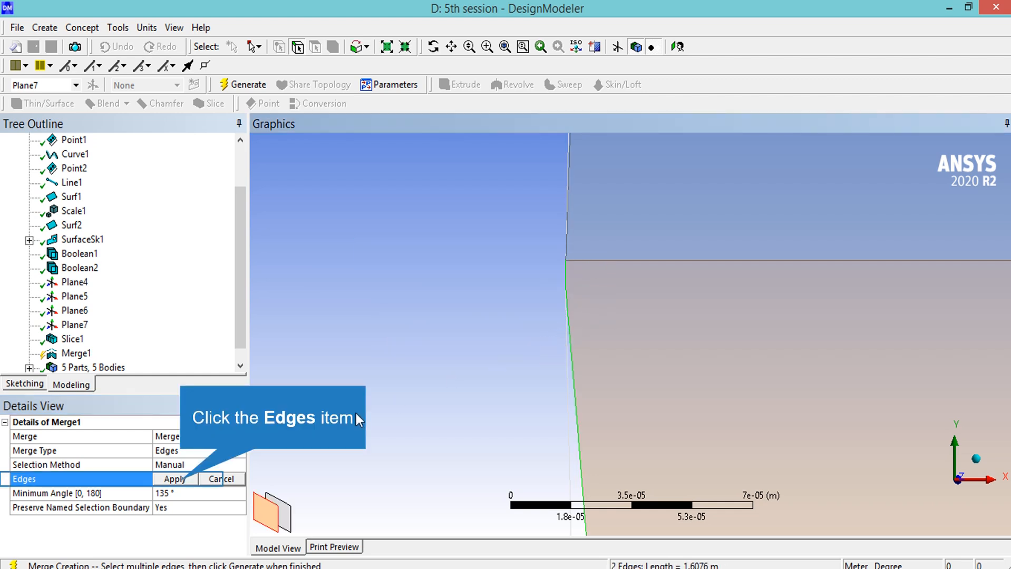
pyautogui.click(179, 479)
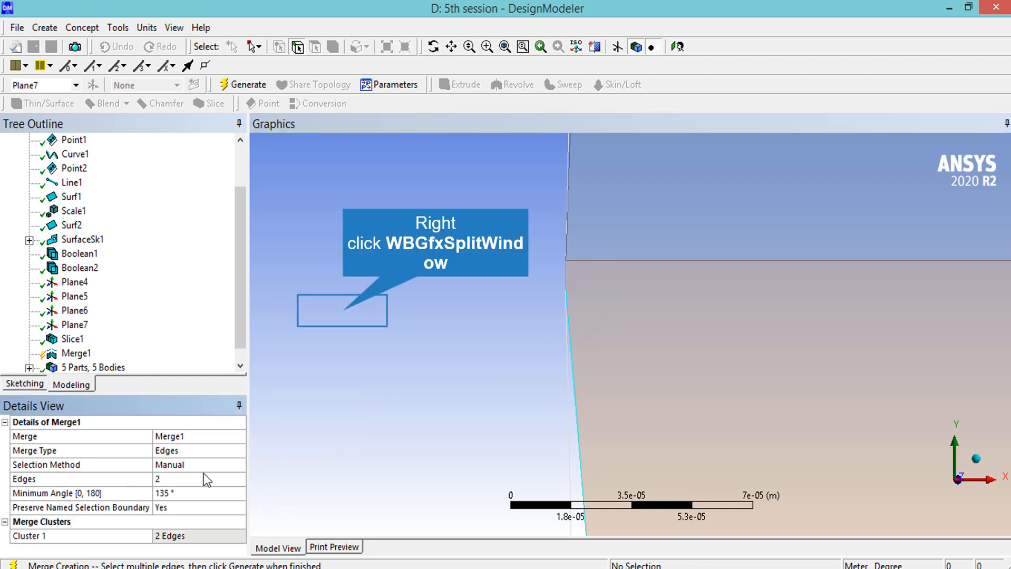
pyautogui.rightClick(343, 311)
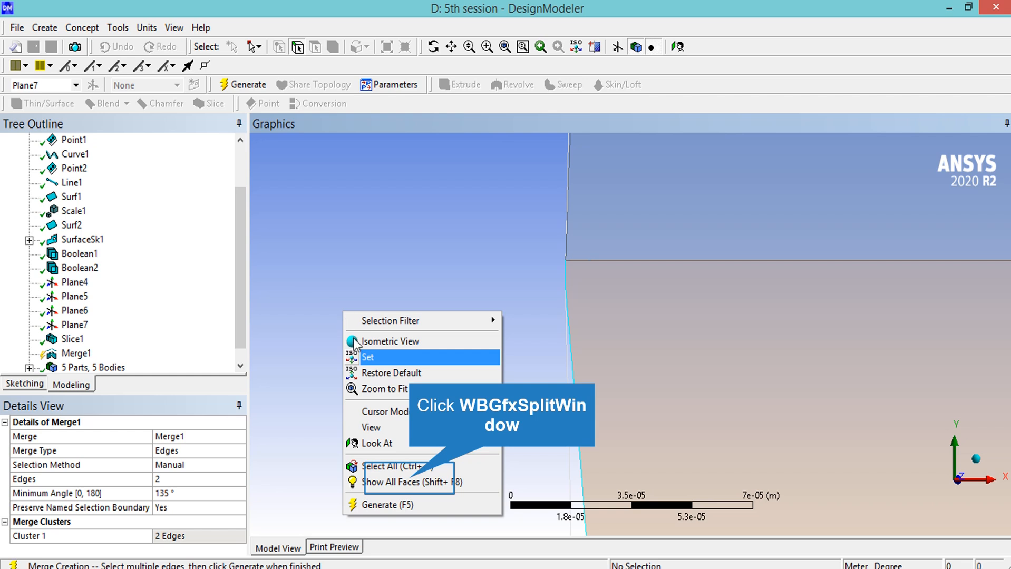
pyautogui.click(410, 475)
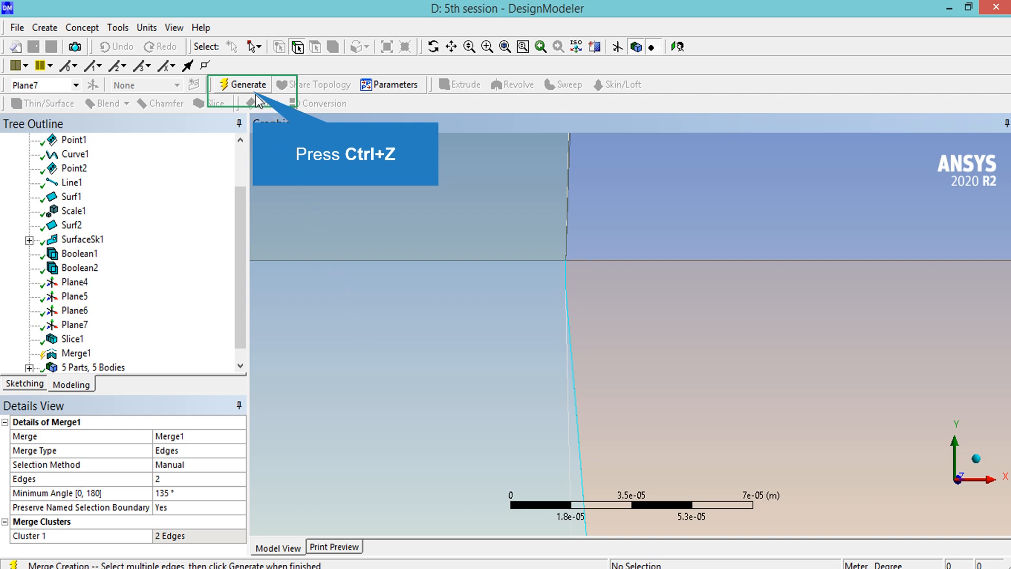
pyautogui.hotkey('ctrl', 'z')
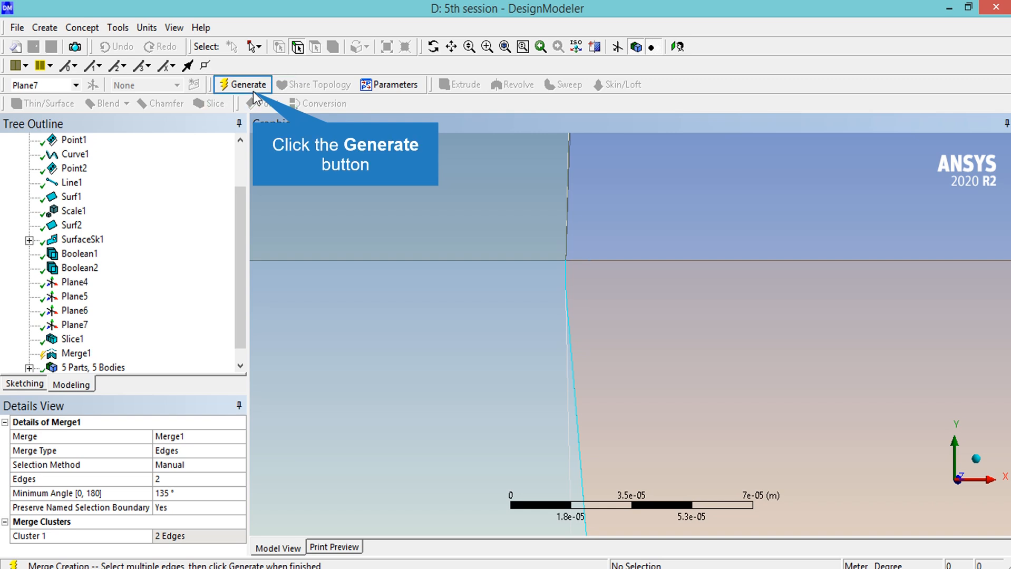
pyautogui.click(253, 91)
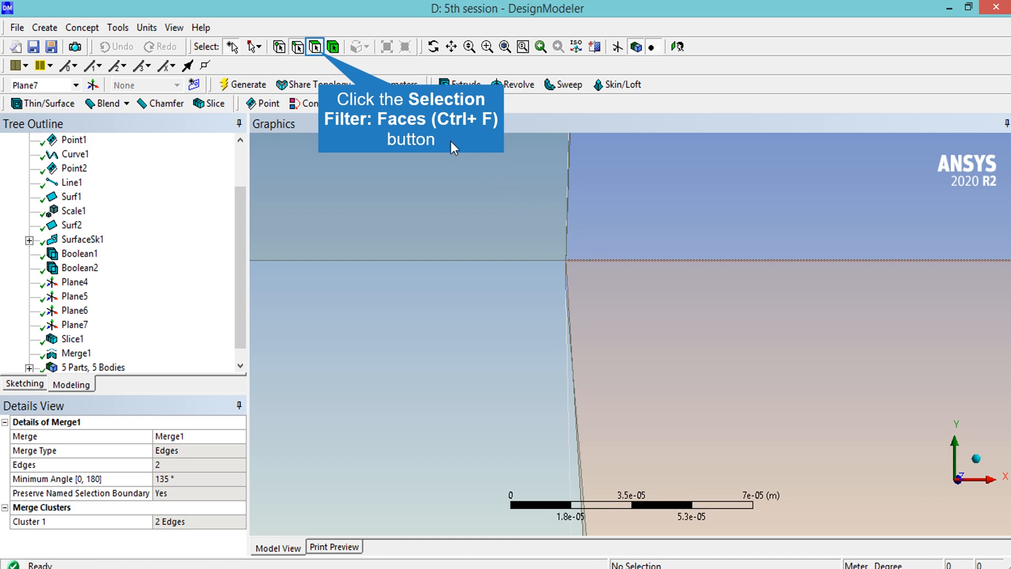
# Hide the upper and lower inner-domain faces around the airfoil.
pyautogui.click(319, 52)
pyautogui.click(675, 322)
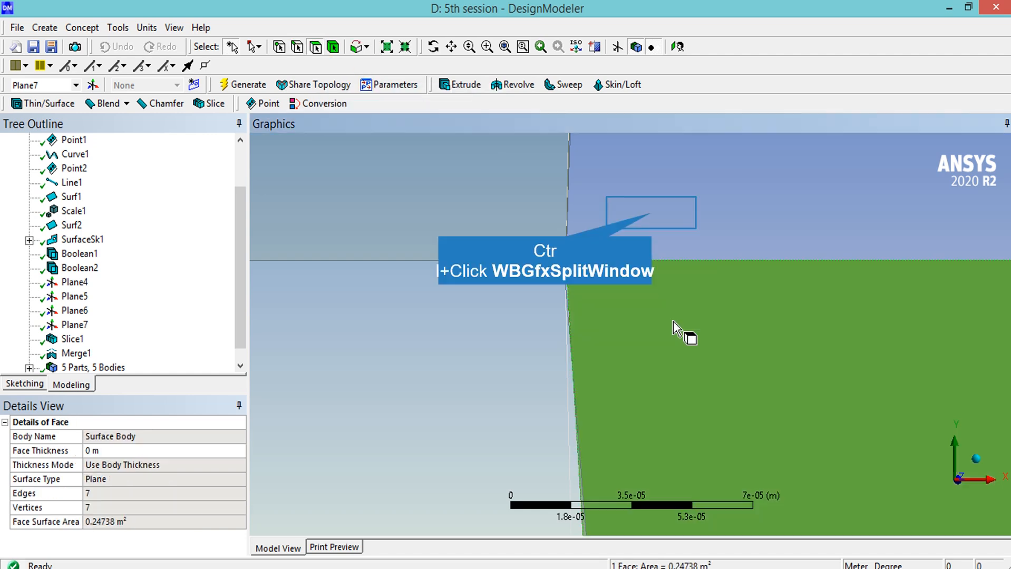
pyautogui.keyDown('ctrl'); pyautogui.click(656, 218); pyautogui.keyUp('ctrl')
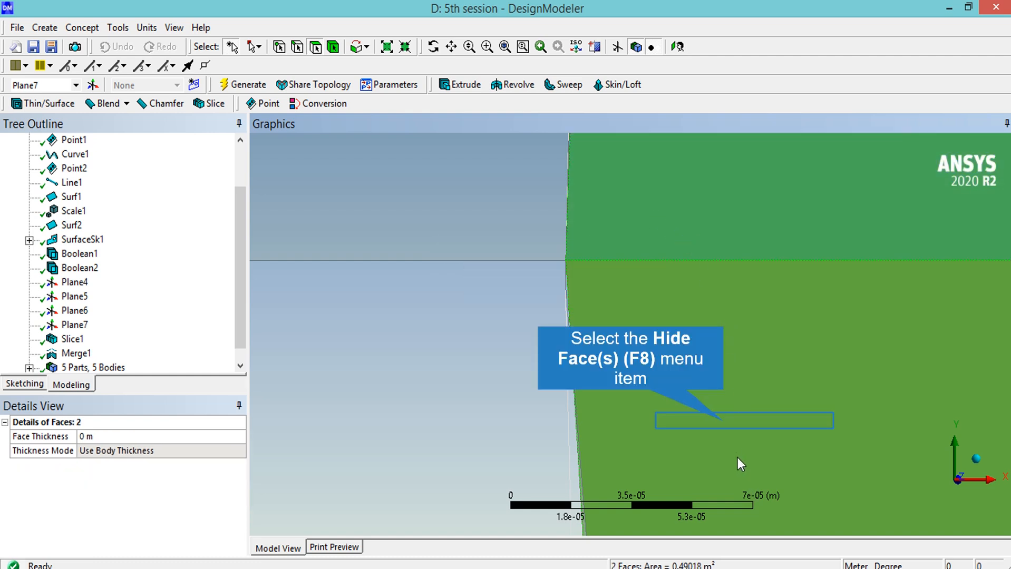
pyautogui.click(724, 422)
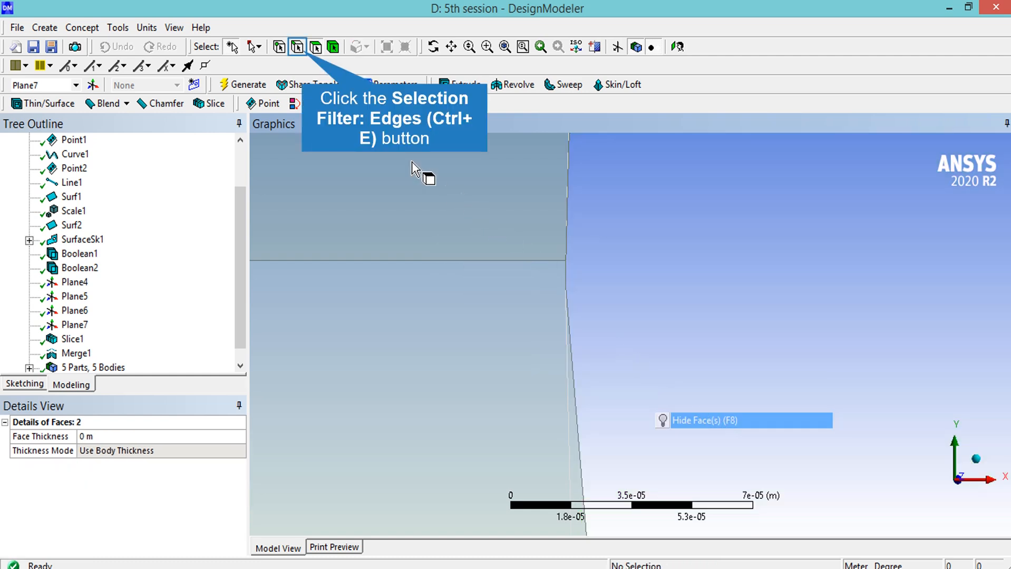
# Generate a merge of the outer domain's tiny leading-edge segment with its adjoining lower edge, and show all faces again.
pyautogui.click(298, 47)
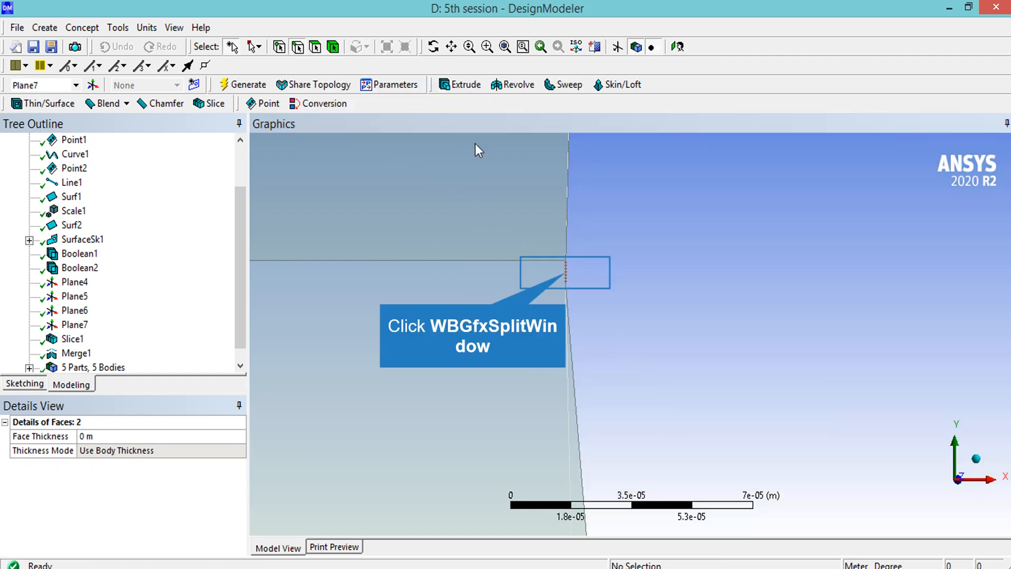
pyautogui.click(567, 278)
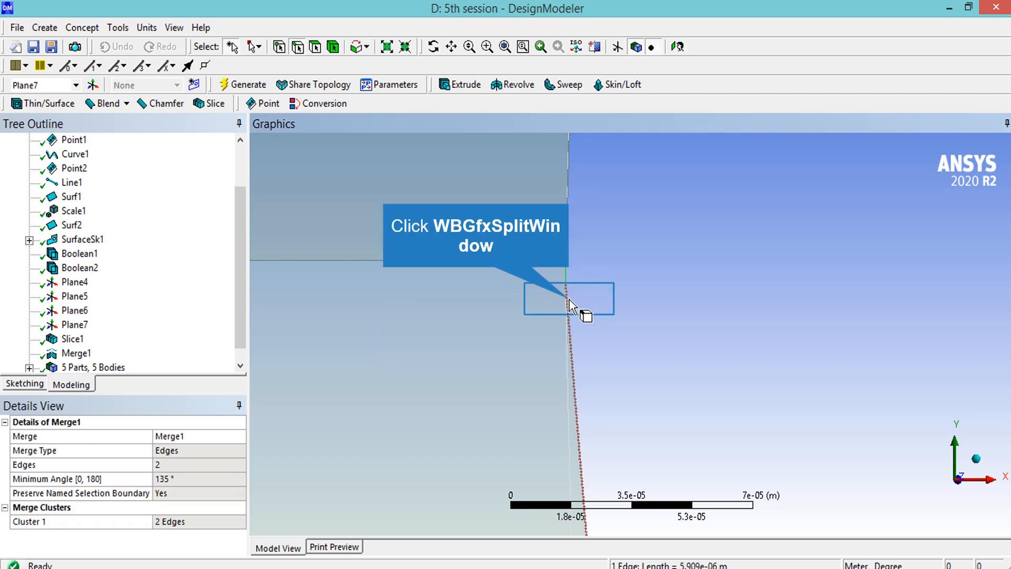
pyautogui.click(118, 27)
pyautogui.click(164, 269)
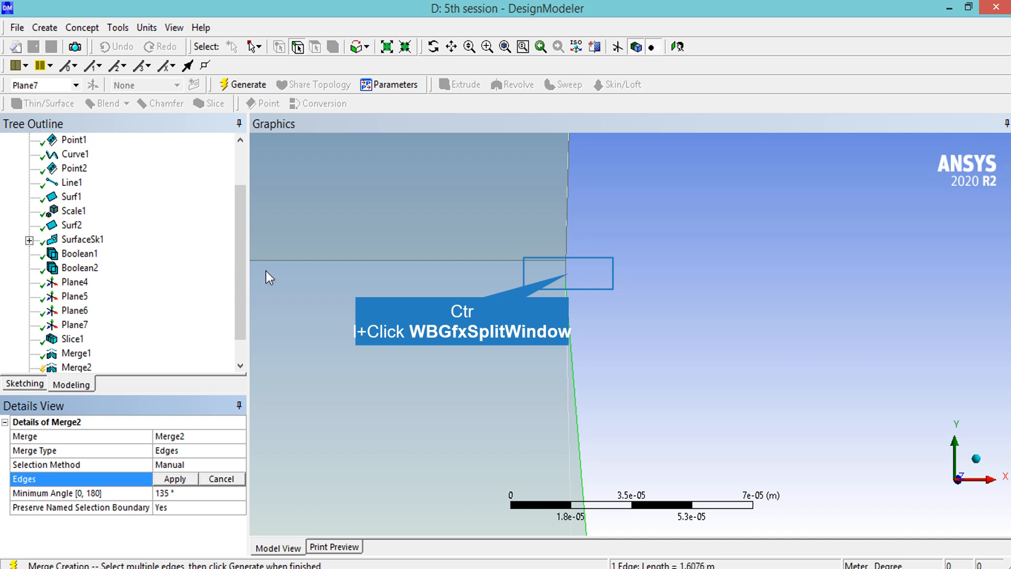
pyautogui.keyDown('ctrl'); pyautogui.click(567, 279); pyautogui.keyUp('ctrl')
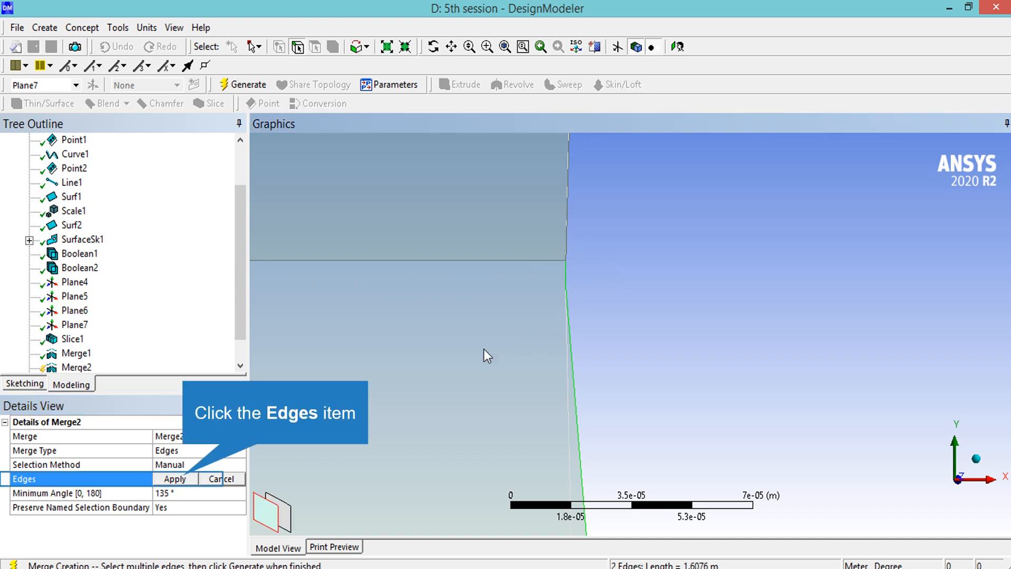
pyautogui.click(189, 478)
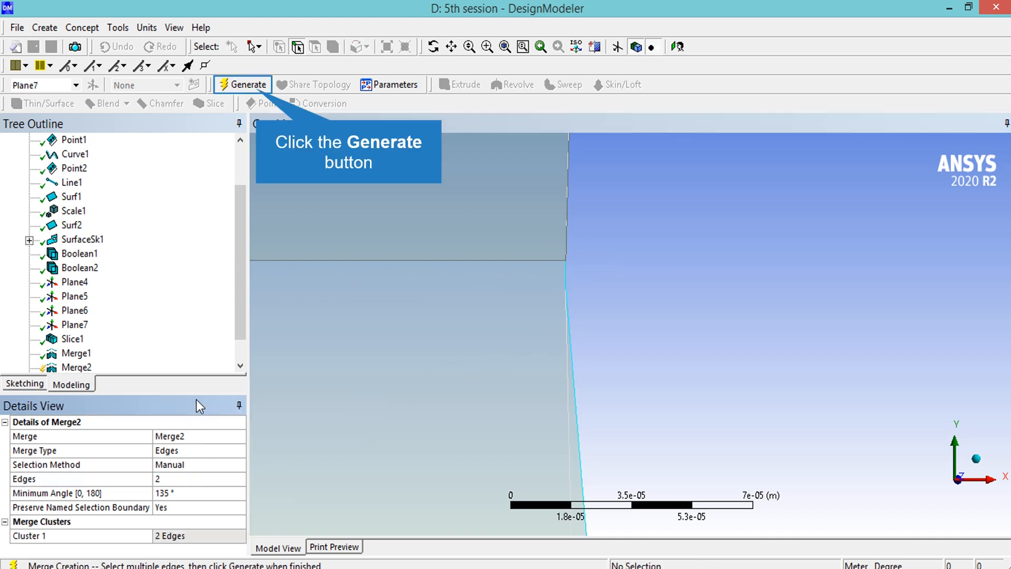
pyautogui.click(243, 85)
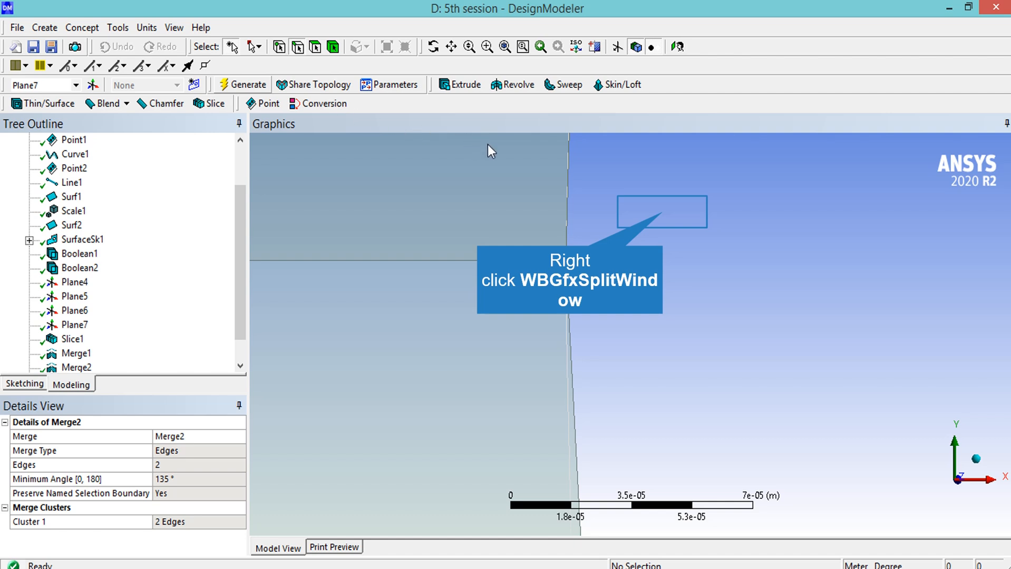
pyautogui.rightClick(654, 212)
pyautogui.click(737, 420)
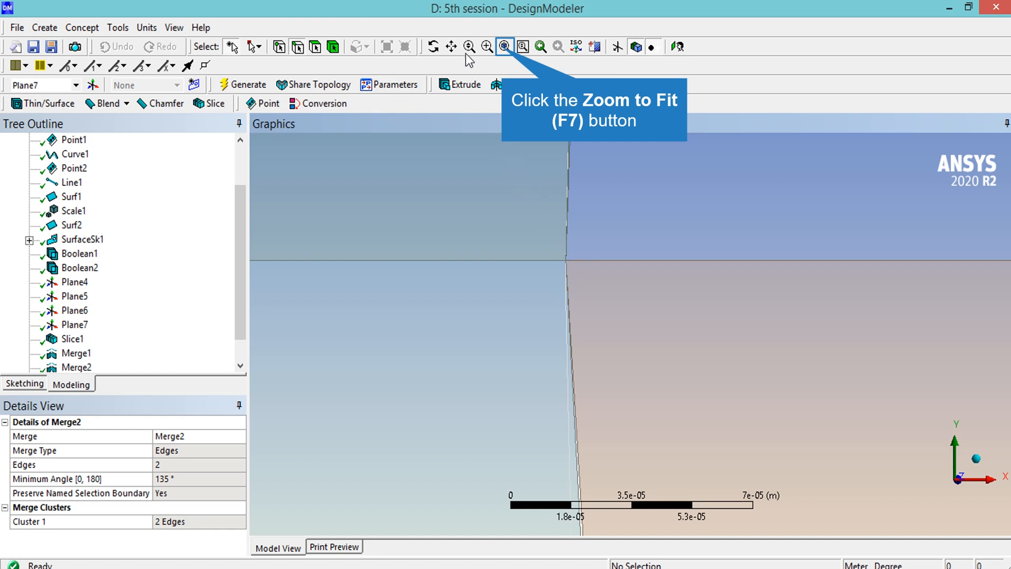
# Start a new slice-by-plane feature with Plane4 as its base plane.
pyautogui.click(504, 46)
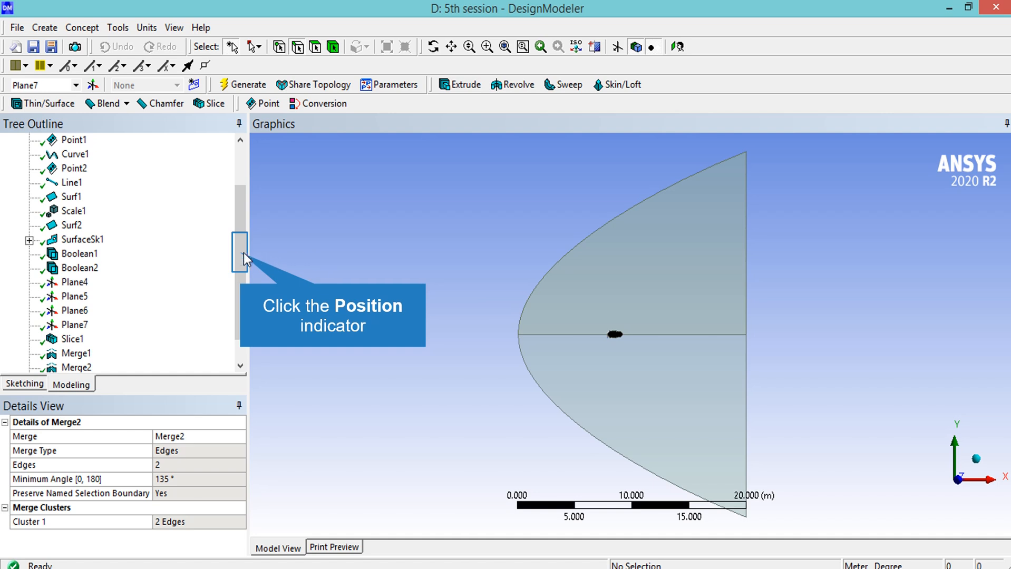
pyautogui.moveTo(244, 253); pyautogui.dragTo(244, 272)
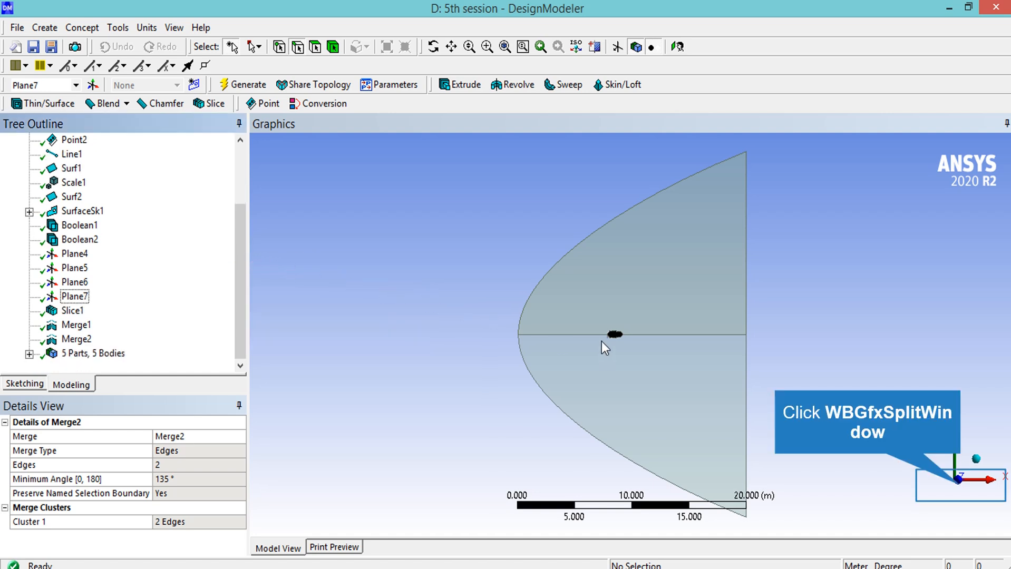
pyautogui.click(955, 483)
pyautogui.rightClick(591, 316)
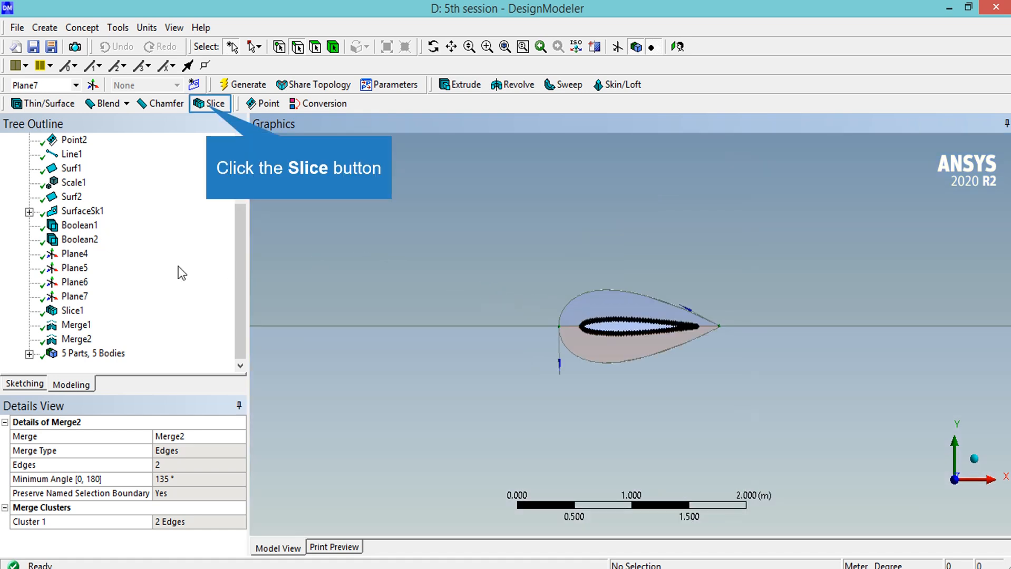
pyautogui.click(209, 103)
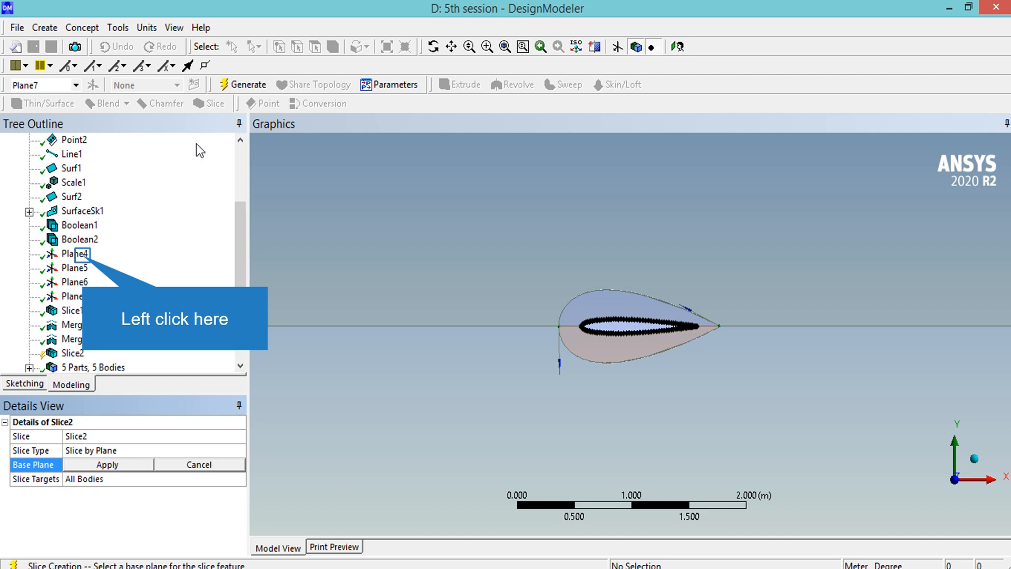
pyautogui.click(83, 259)
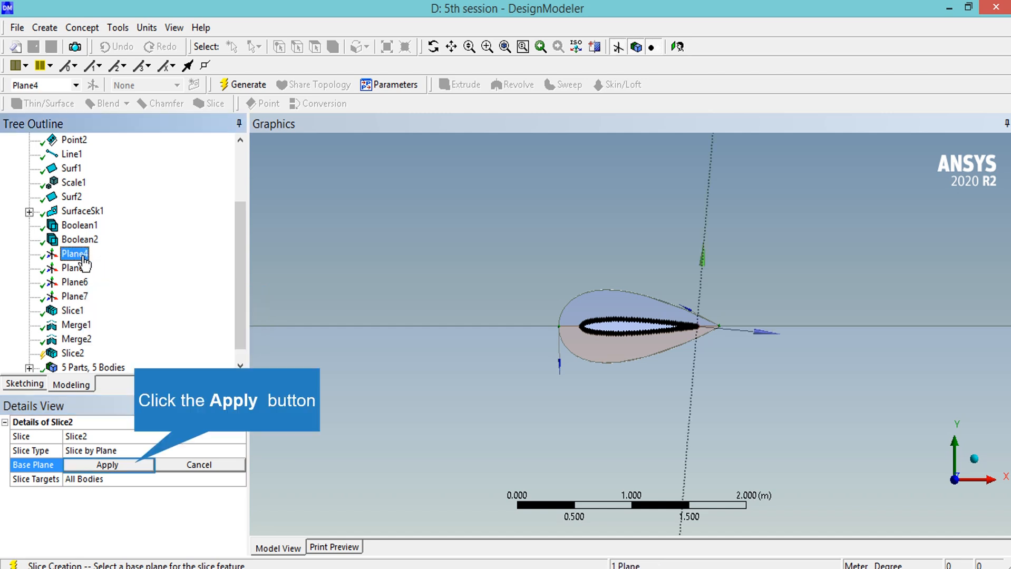
pyautogui.click(136, 464)
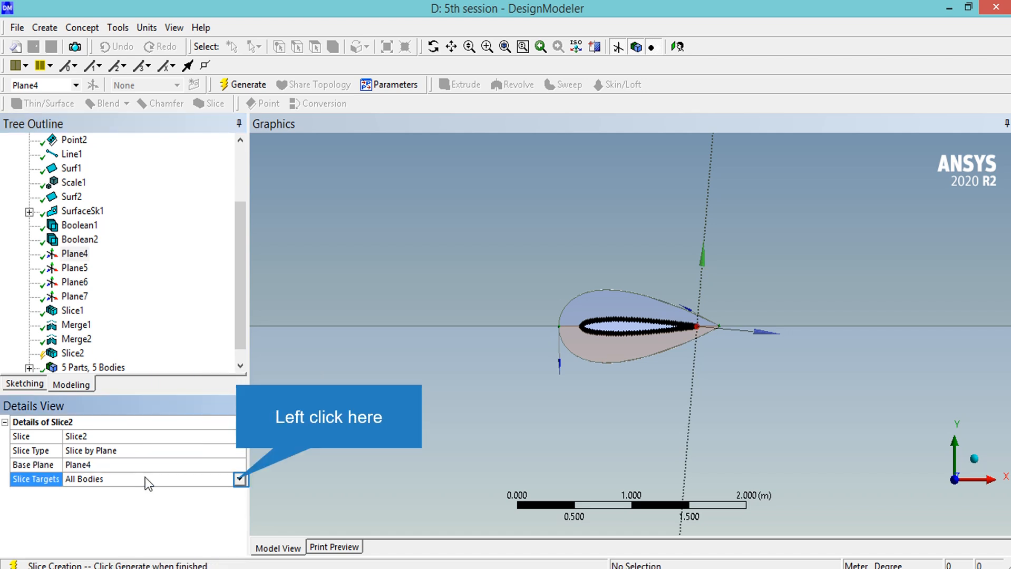
# Limit the Plane4 slice to the upper inner-domain and upper outer-domain bodies as selected targets, and generate it.
pyautogui.click(234, 480)
pyautogui.click(197, 495)
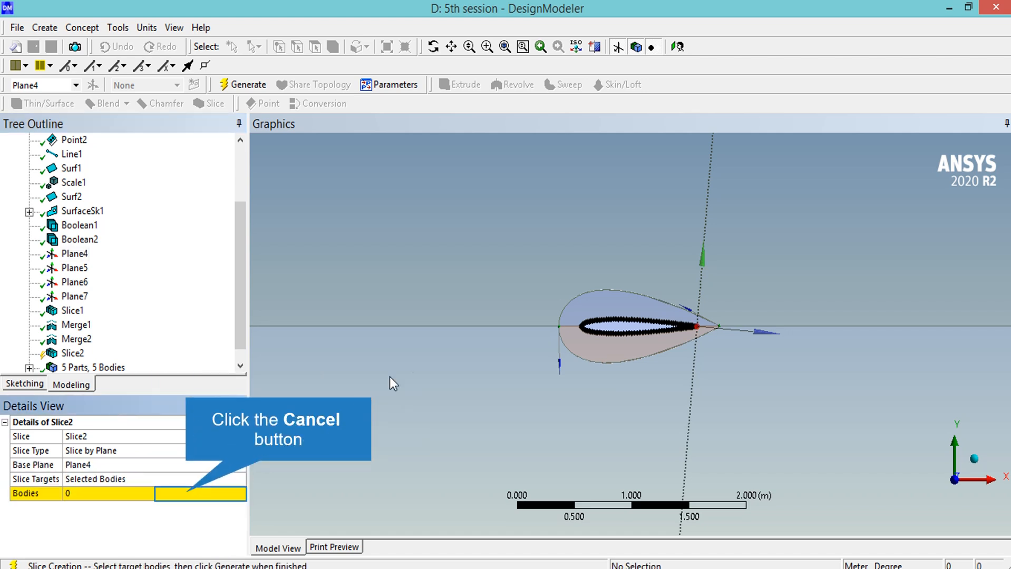
pyautogui.click(192, 493)
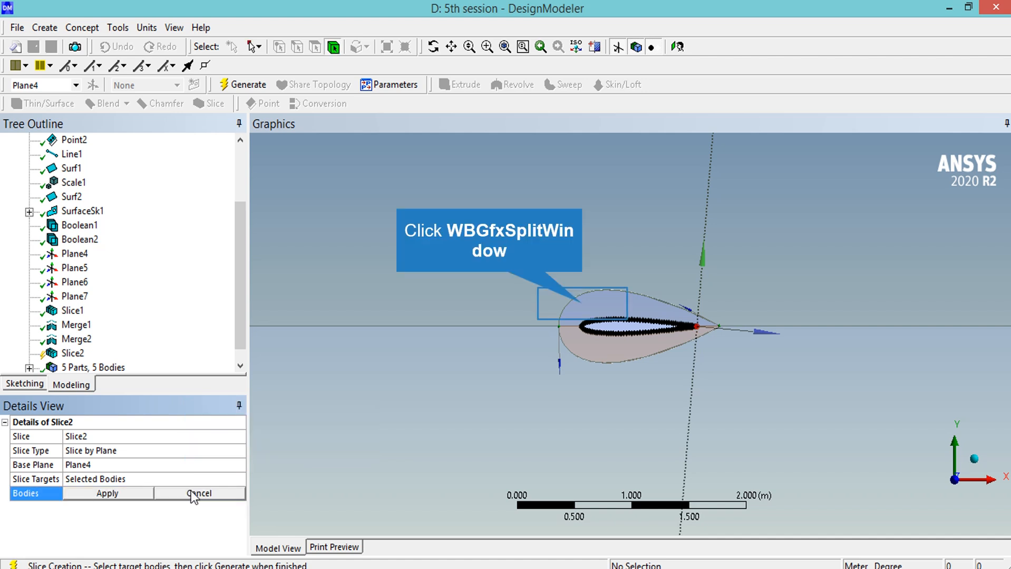
pyautogui.click(585, 310)
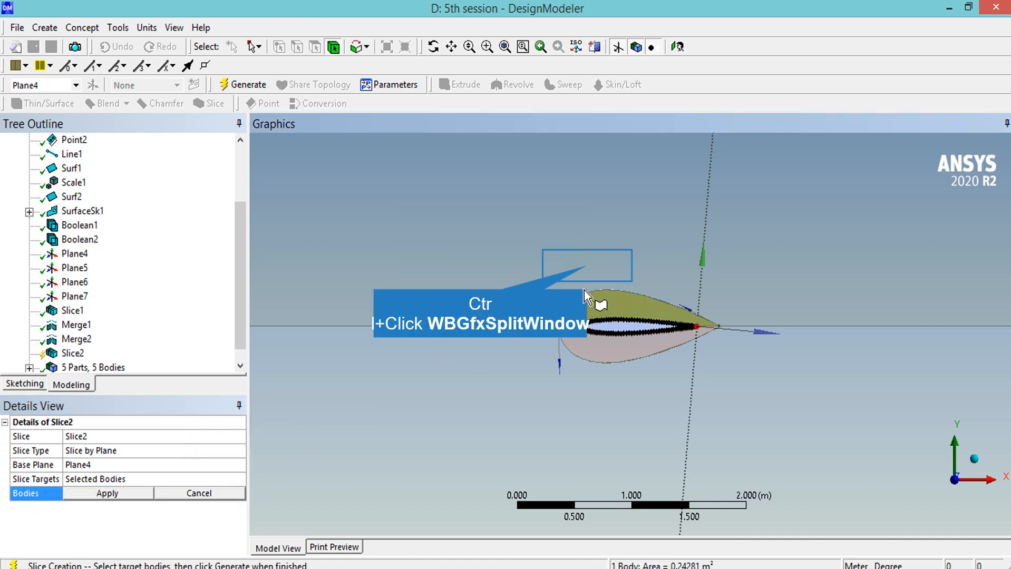
pyautogui.keyDown('ctrl'); pyautogui.click(577, 273); pyautogui.keyUp('ctrl')
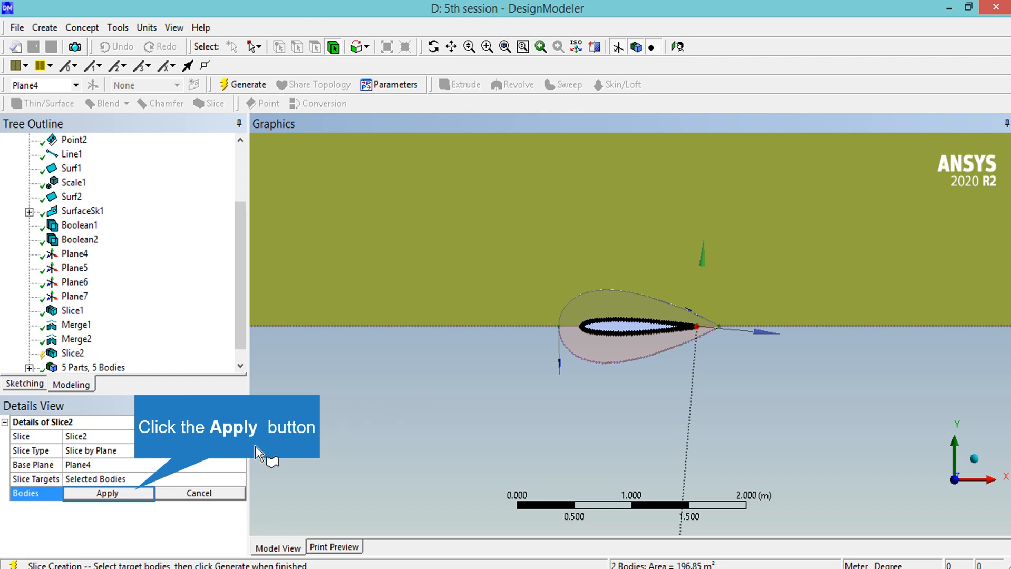
pyautogui.click(141, 492)
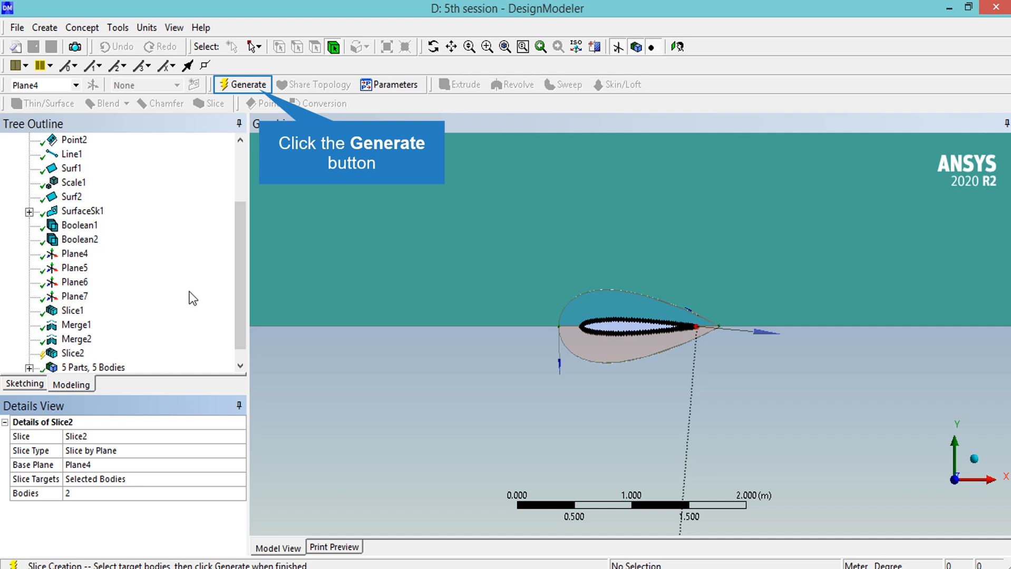
pyautogui.click(259, 88)
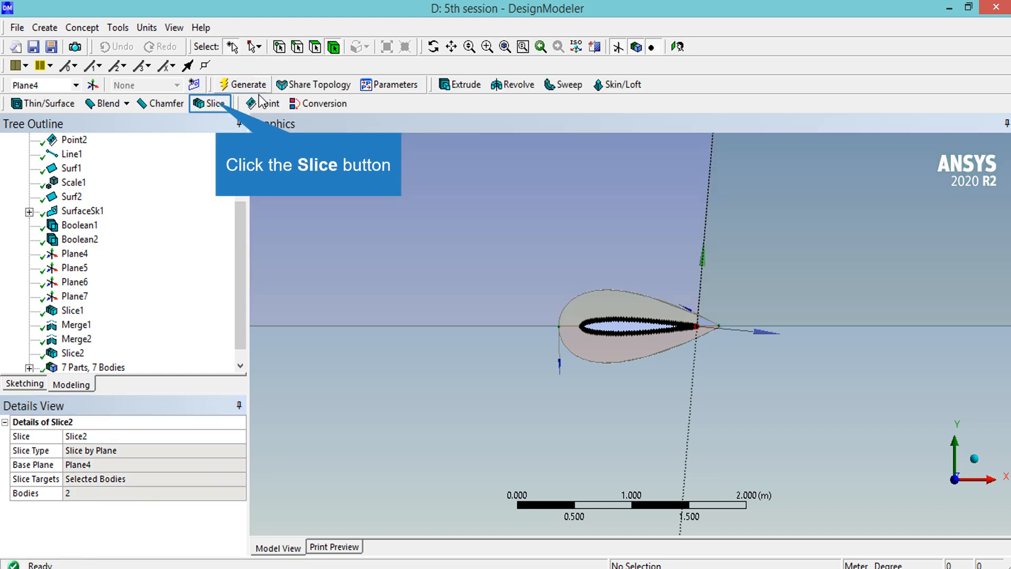
# Slice the lower inner-domain and lower outer-domain bodies by Plane5, using selected bodies as slice targets.
pyautogui.click(211, 103)
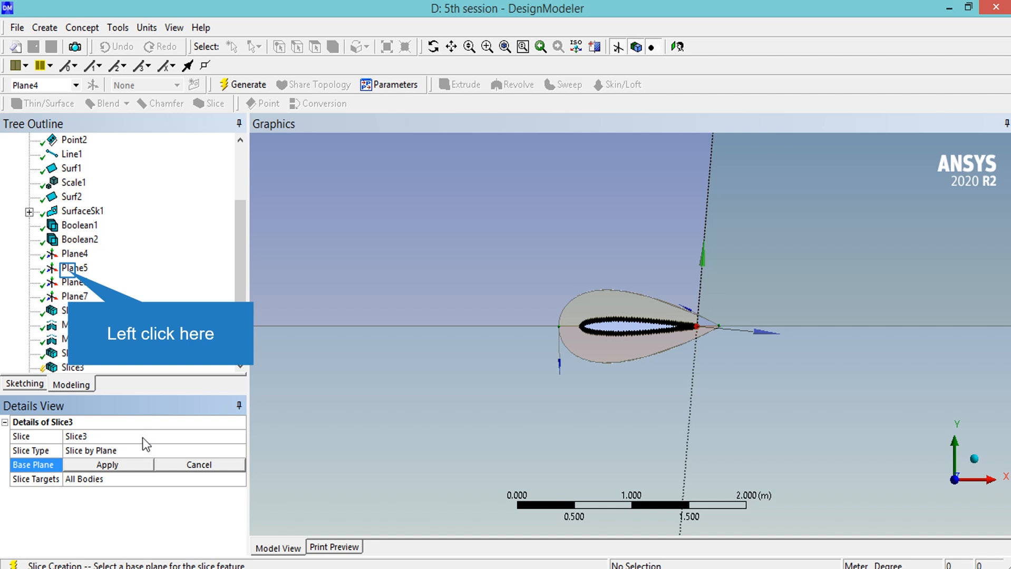
pyautogui.click(70, 271)
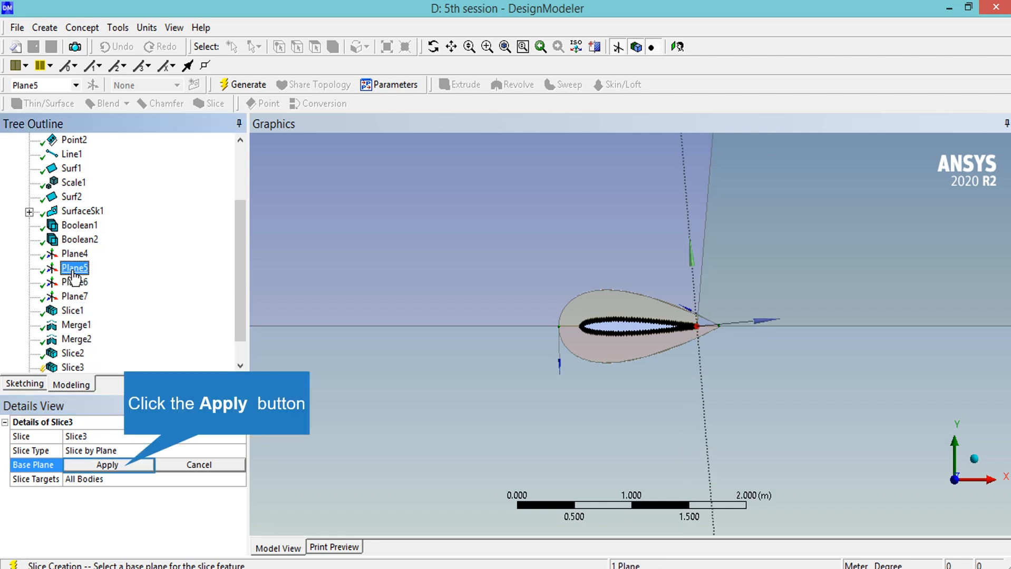
pyautogui.click(127, 465)
pyautogui.click(237, 481)
pyautogui.click(221, 505)
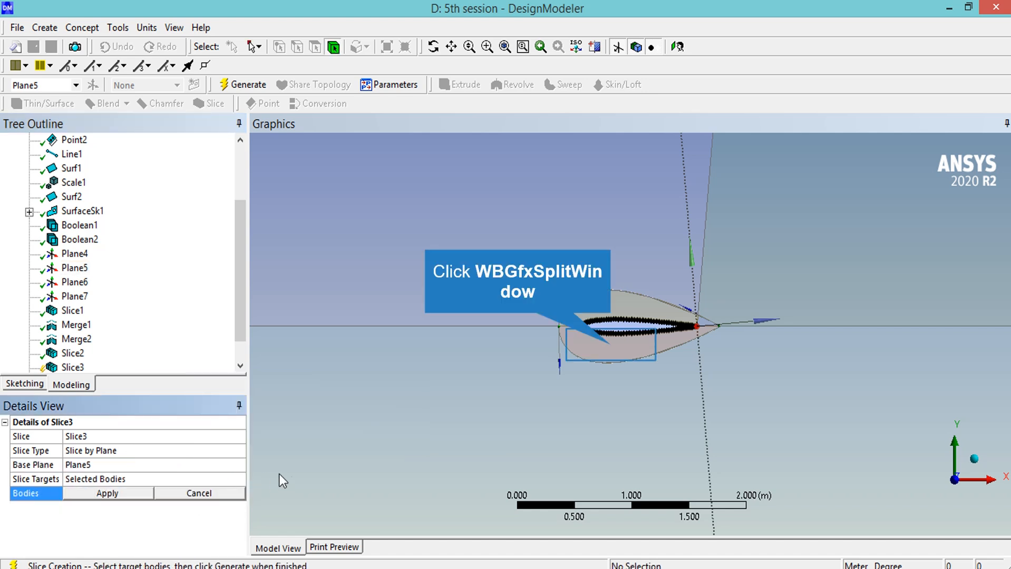
pyautogui.click(602, 360)
pyautogui.keyDown('ctrl'); pyautogui.click(632, 407); pyautogui.keyUp('ctrl')
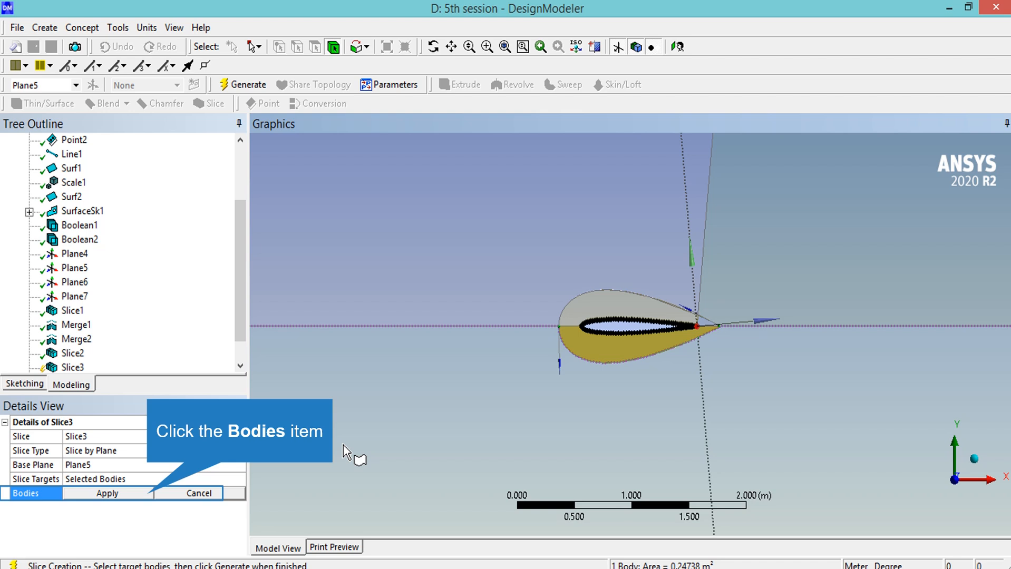
pyautogui.click(155, 490)
pyautogui.click(249, 88)
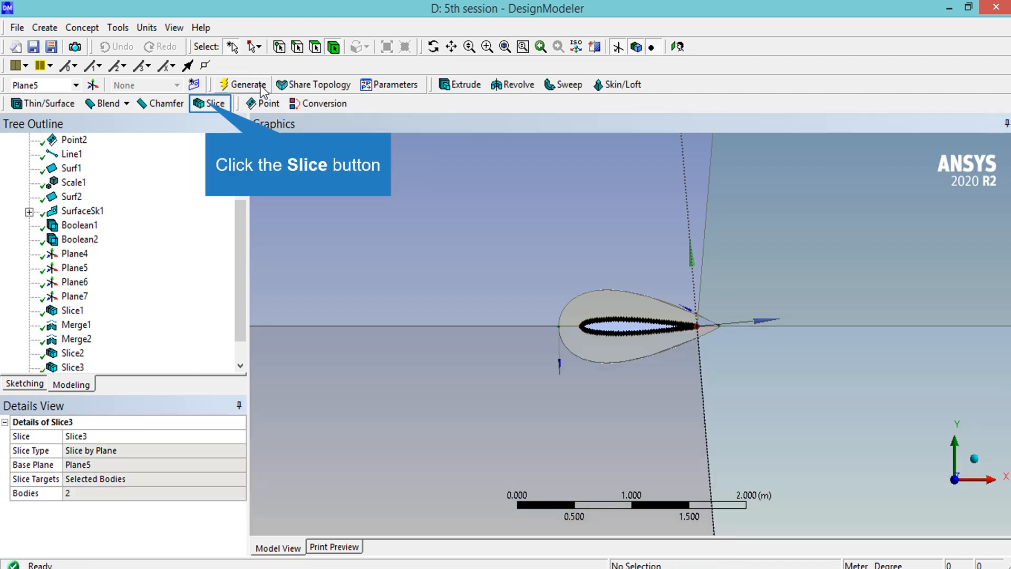
# Slice the upper inner and outer bodies ahead of the trailing-edge cut by Plane6, using selected bodies as targets.
pyautogui.click(210, 104)
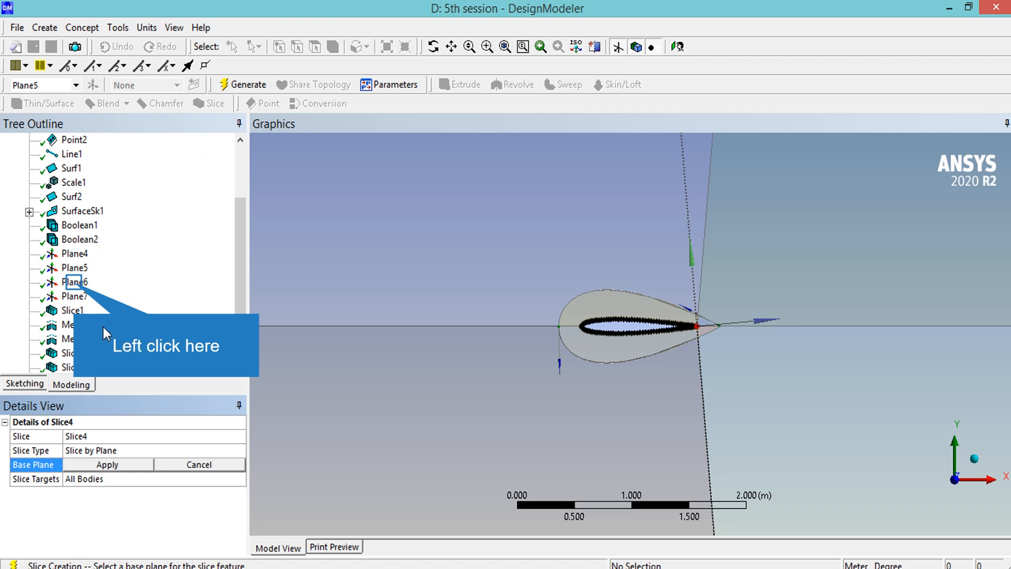
pyautogui.click(74, 285)
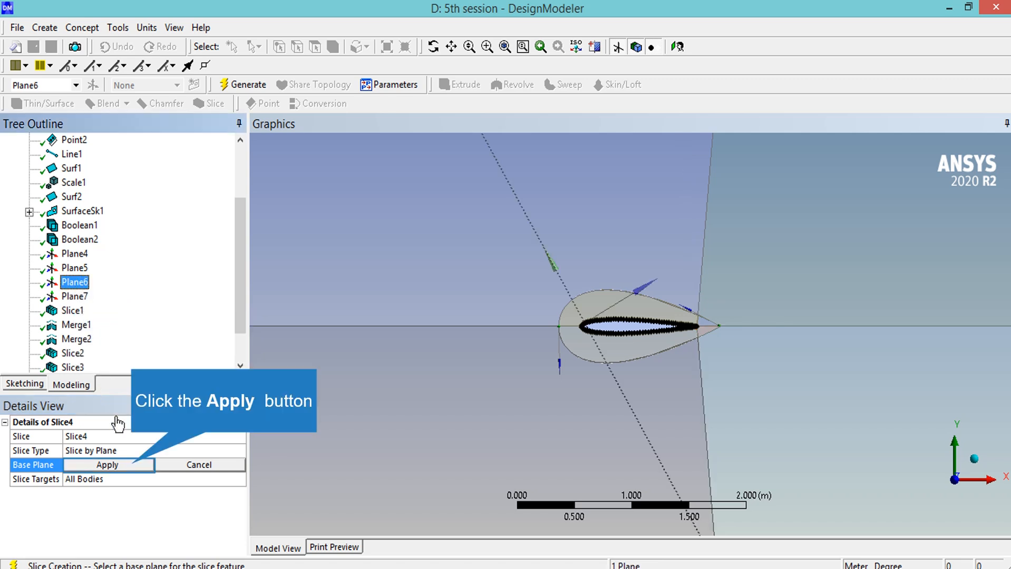
pyautogui.click(130, 464)
pyautogui.click(240, 479)
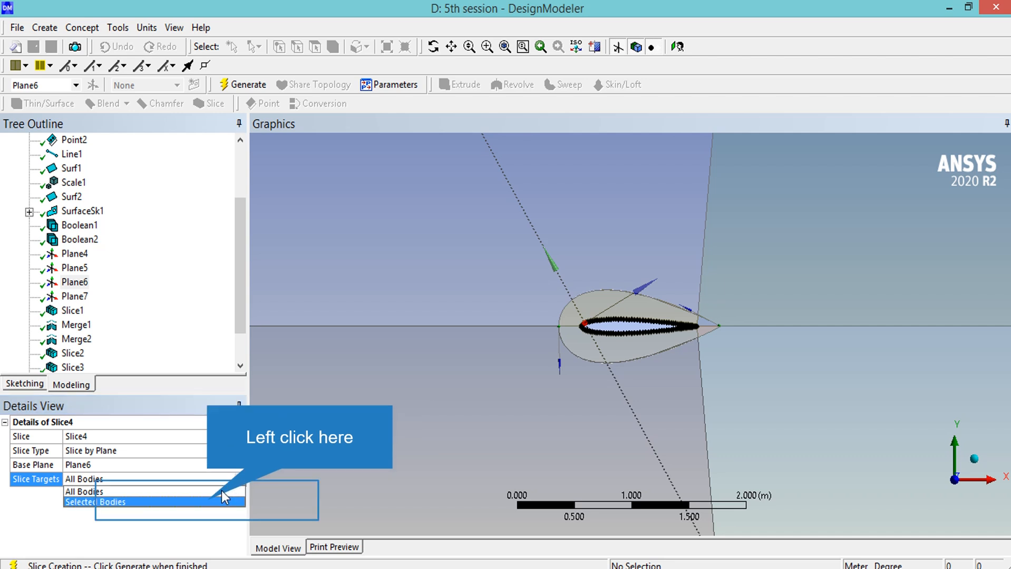
pyautogui.click(193, 498)
pyautogui.click(407, 305)
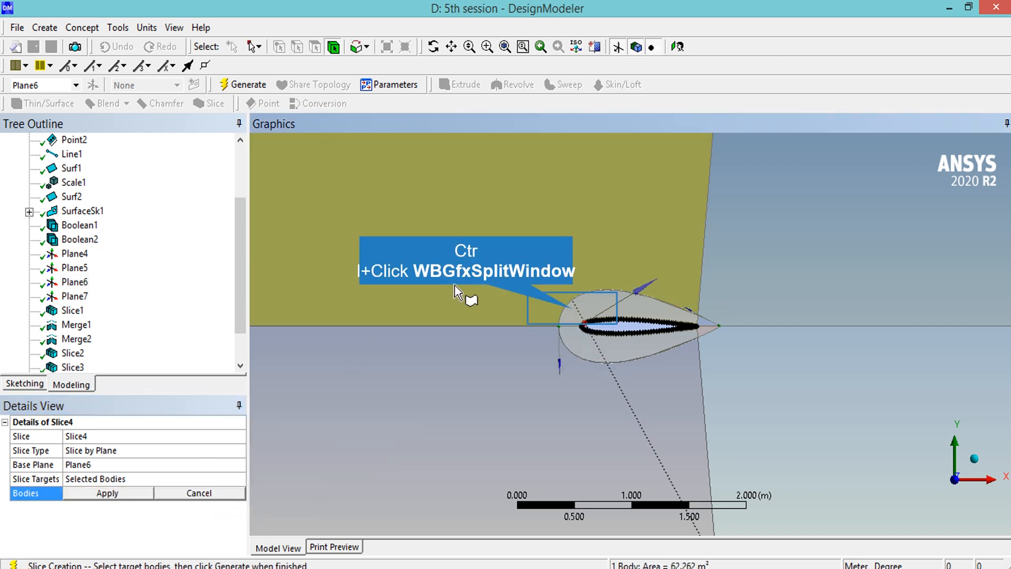
pyautogui.keyDown('ctrl'); pyautogui.click(553, 306); pyautogui.keyUp('ctrl')
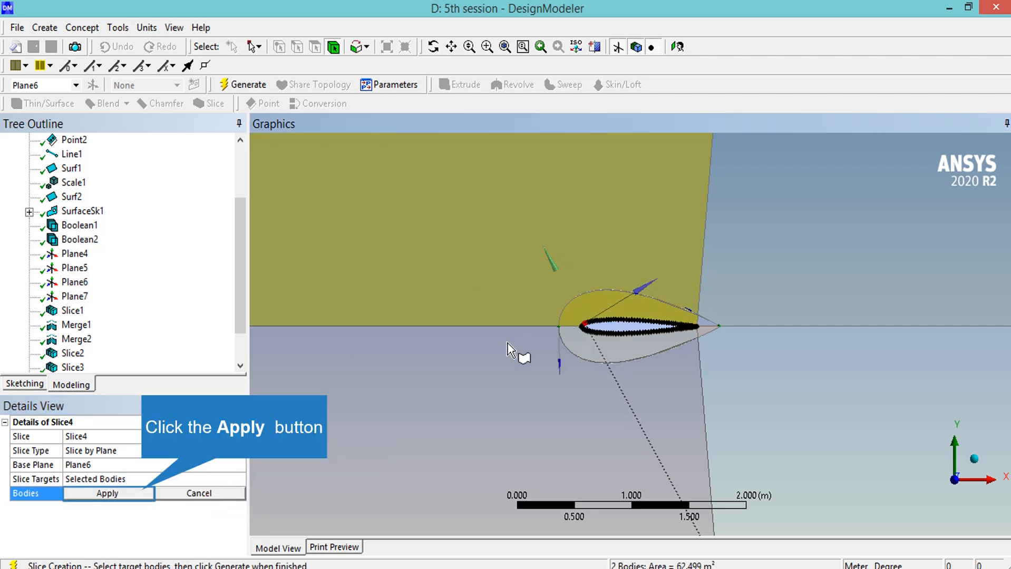
pyautogui.click(143, 493)
pyautogui.click(261, 87)
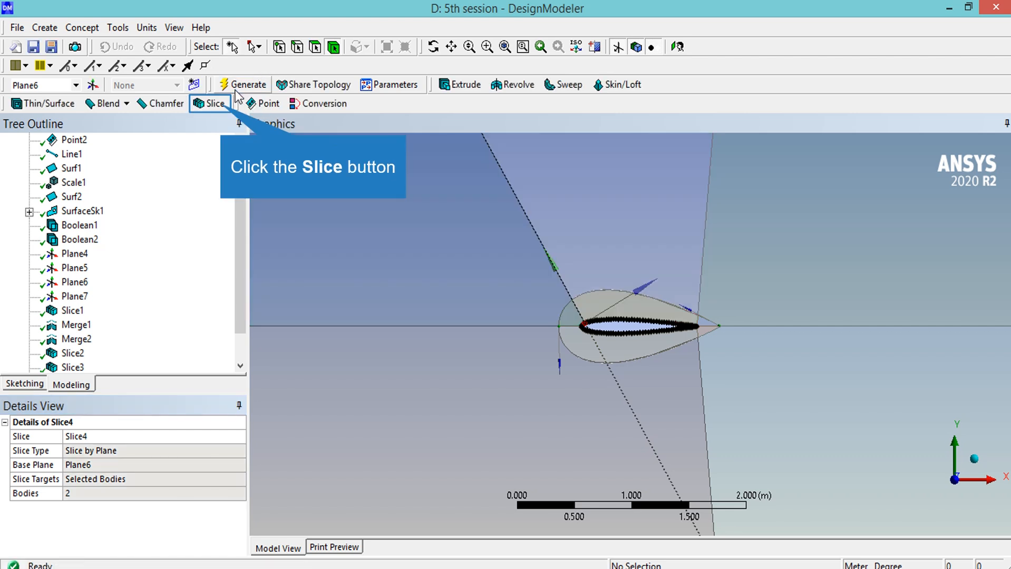
# Slice the lower inner and outer bodies ahead of the trailing-edge cut by Plane7, using selected bodies as targets.
pyautogui.click(214, 104)
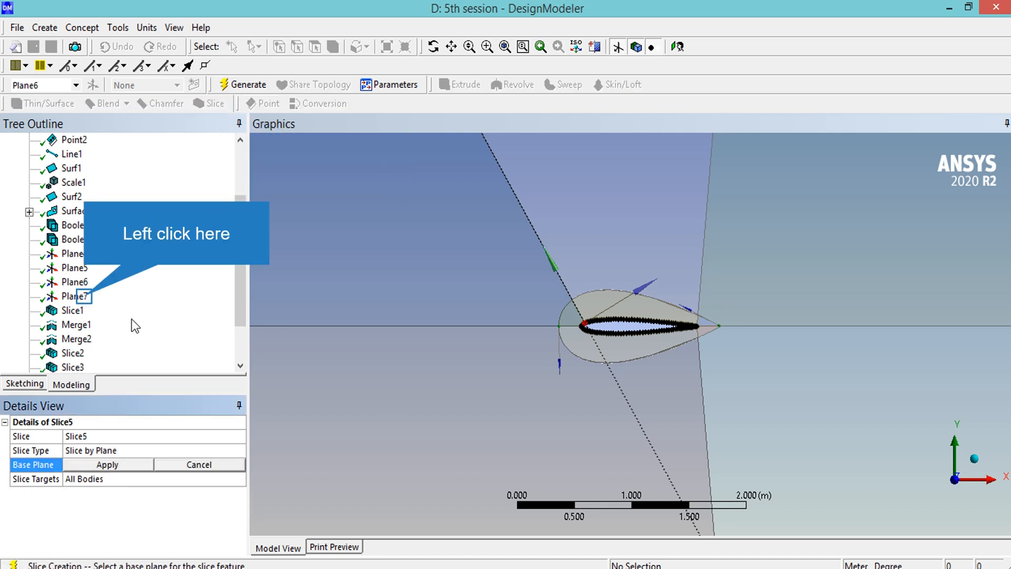
pyautogui.click(85, 296)
pyautogui.click(107, 465)
pyautogui.click(155, 480)
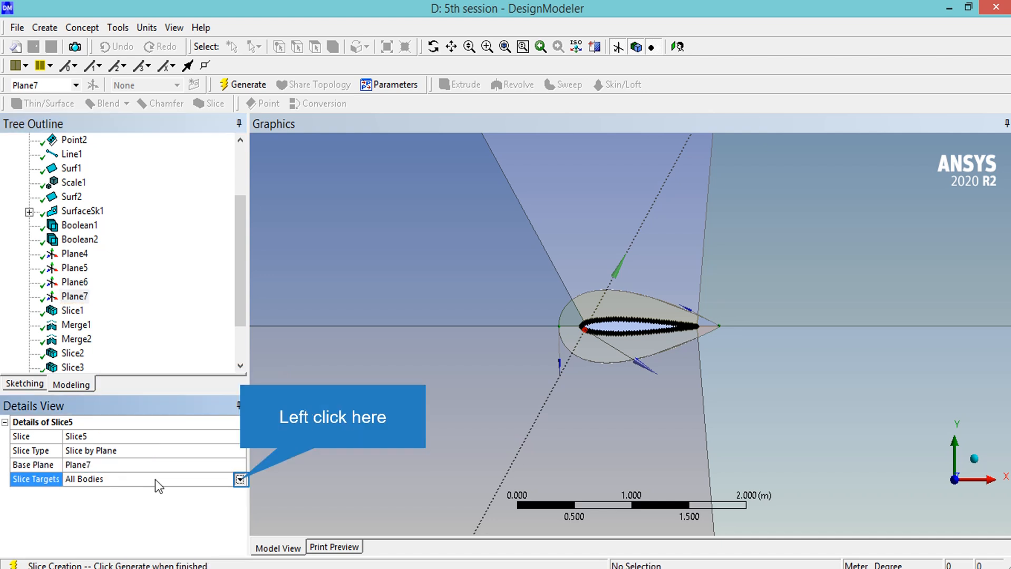
pyautogui.click(240, 480)
pyautogui.click(203, 503)
pyautogui.click(167, 494)
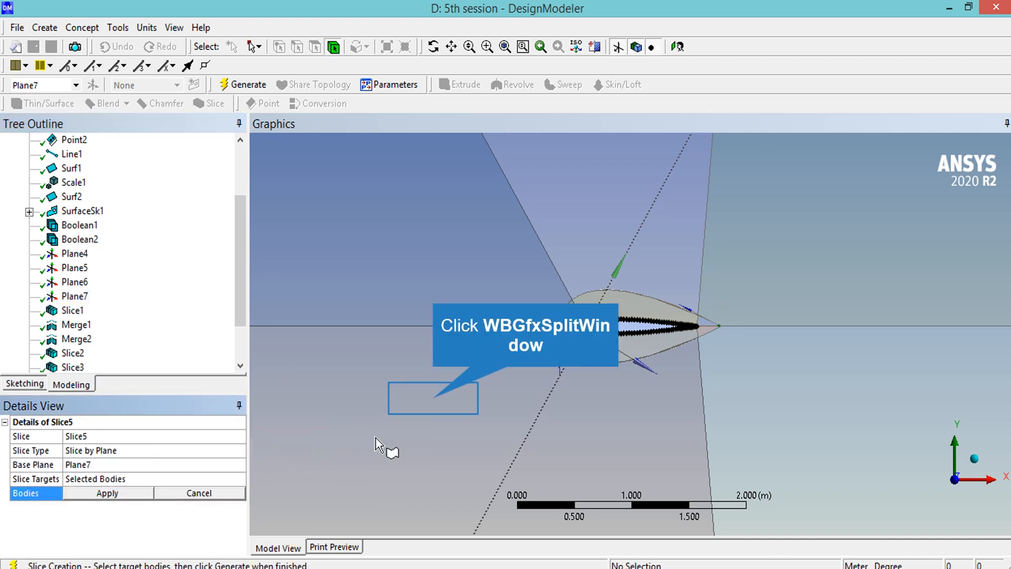
pyautogui.click(441, 406)
pyautogui.keyDown('ctrl'); pyautogui.click(592, 358); pyautogui.keyUp('ctrl')
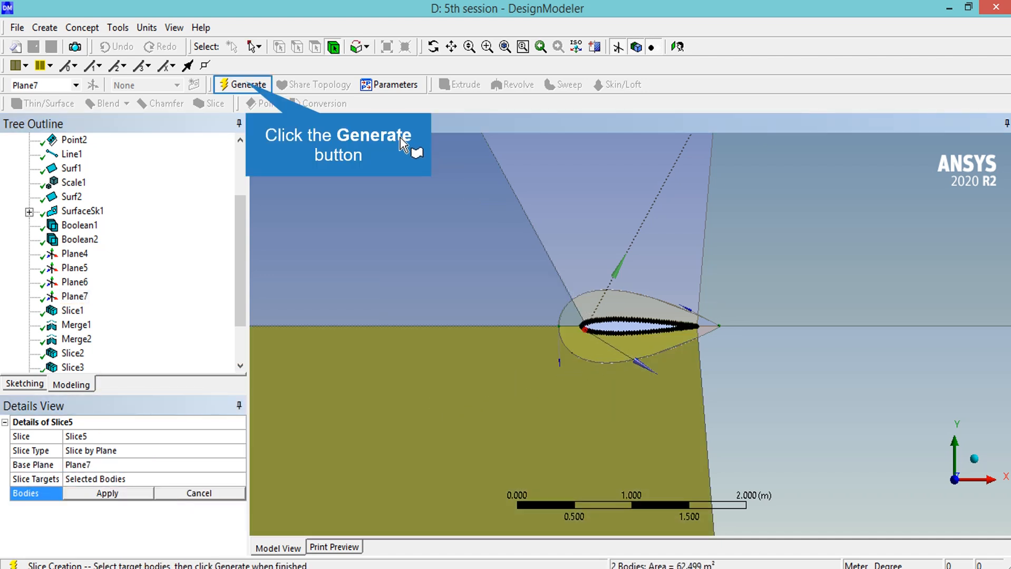
pyautogui.click(246, 85)
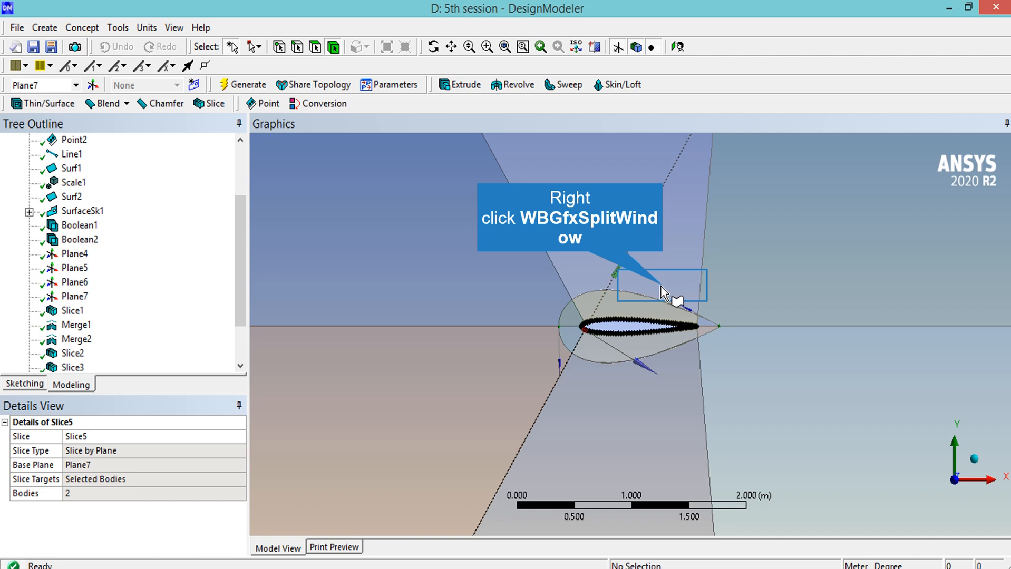
# Generate a manually defined construction point on the outlet edge at X 12 m and Y 1 m.
pyautogui.moveTo(661, 285); pyautogui.dragTo(754, 364, button='right')
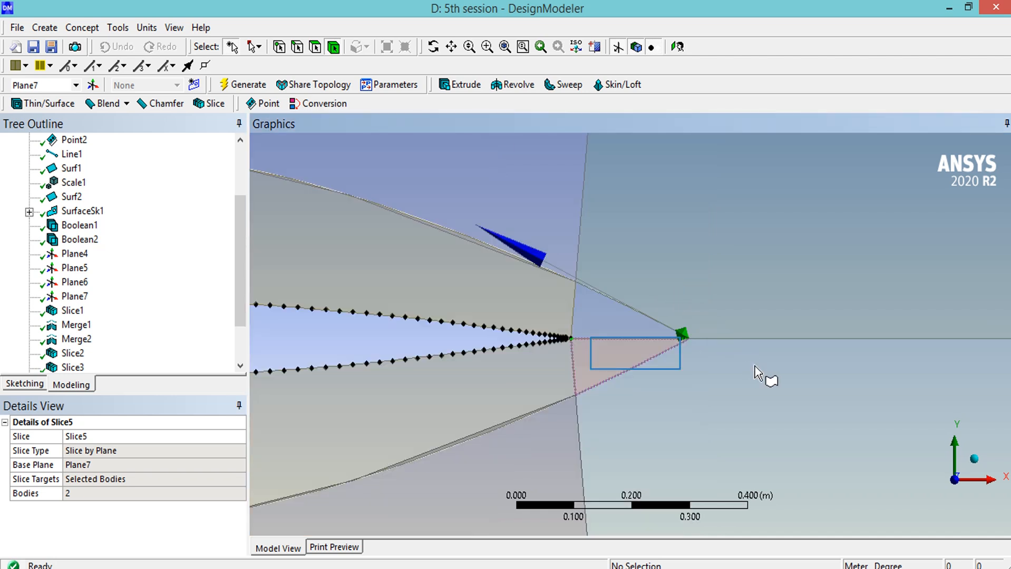
pyautogui.click(636, 360)
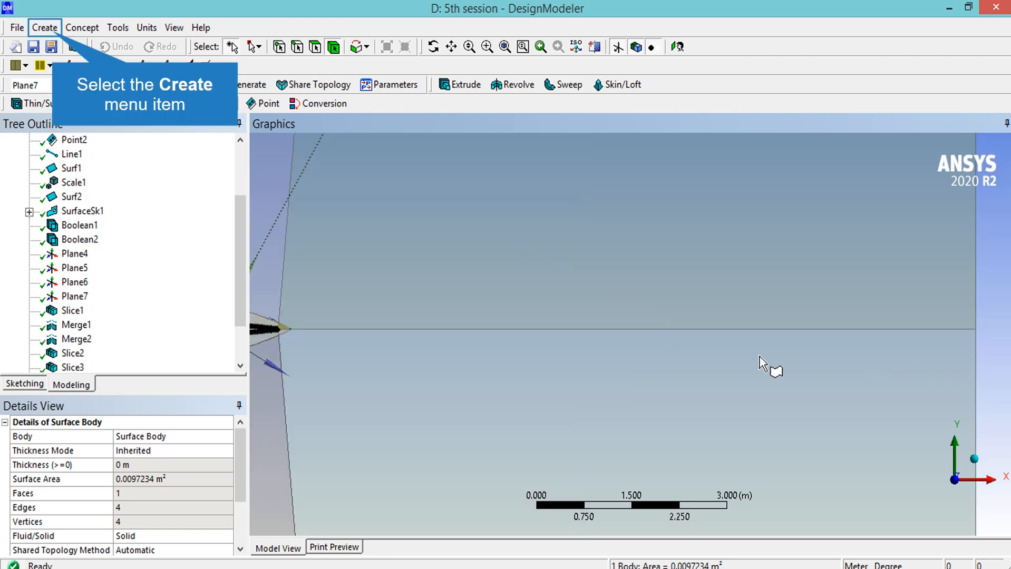
pyautogui.click(52, 30)
pyautogui.click(58, 325)
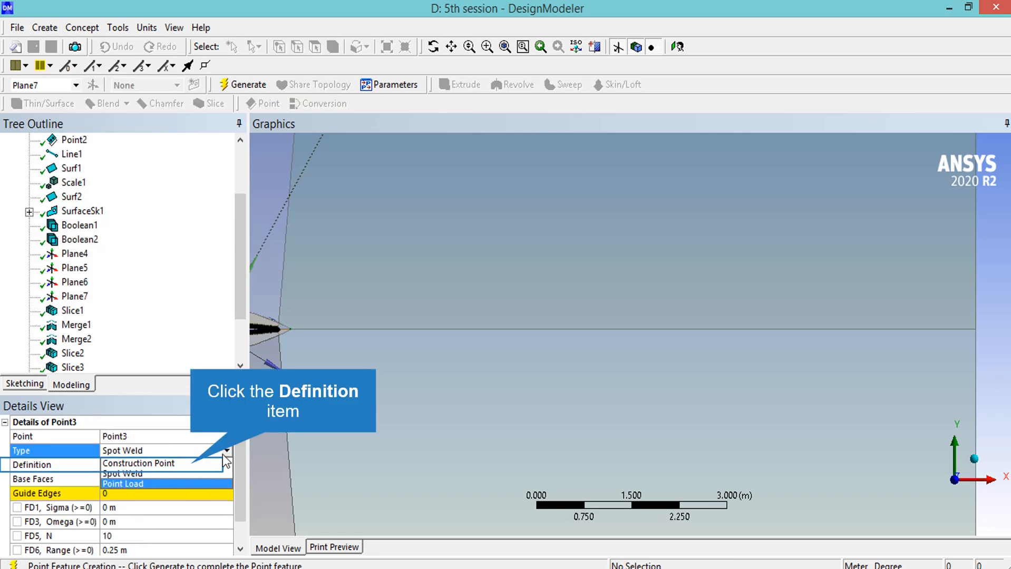
pyautogui.click(190, 464)
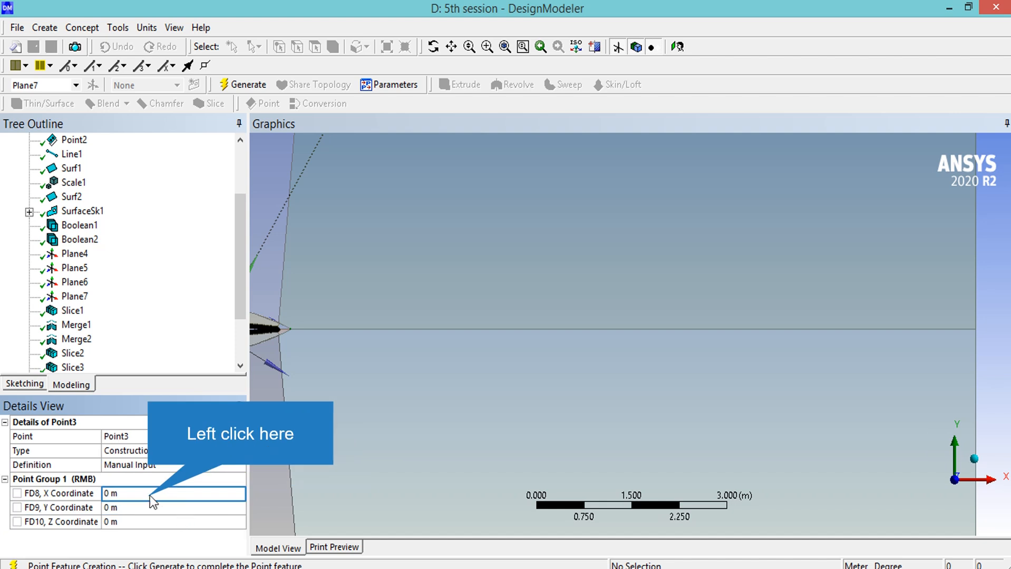
pyautogui.click(149, 495)
pyautogui.write('12')
pyautogui.click(156, 508)
pyautogui.write('1')
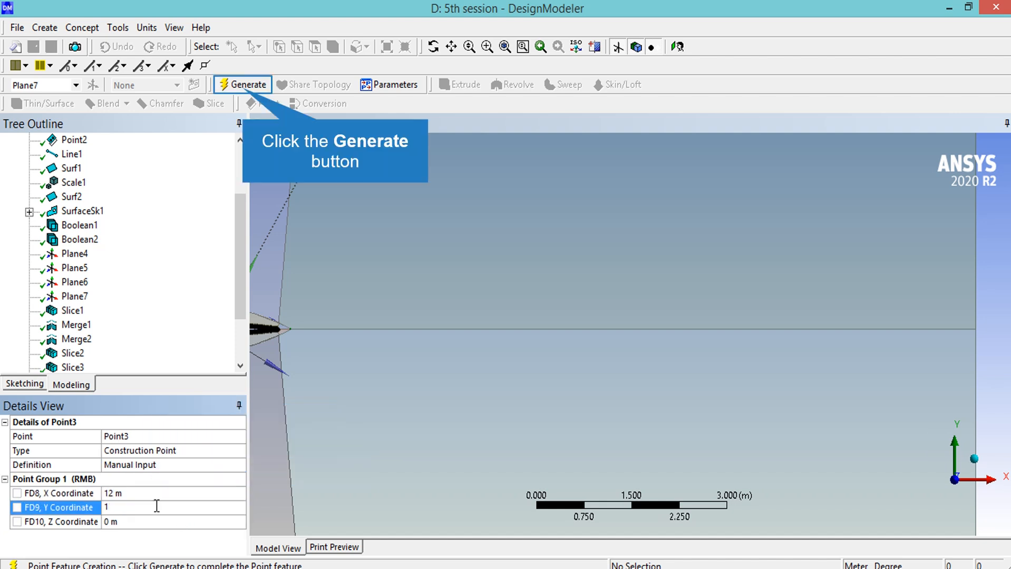
pyautogui.click(240, 86)
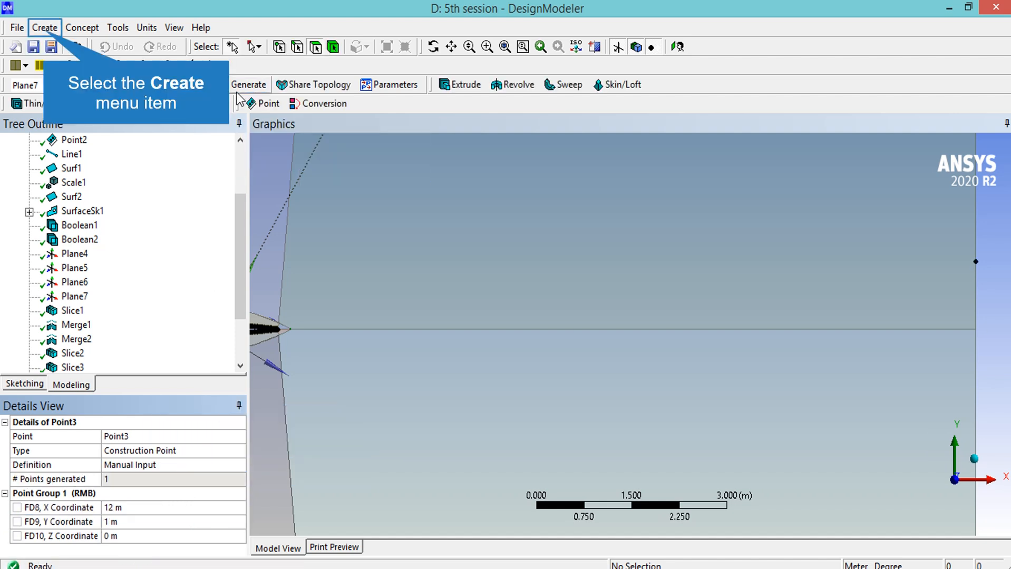
# Generate a manually defined construction point on the outlet edge at X 12 m and Y -1 m.
pyautogui.click(45, 28)
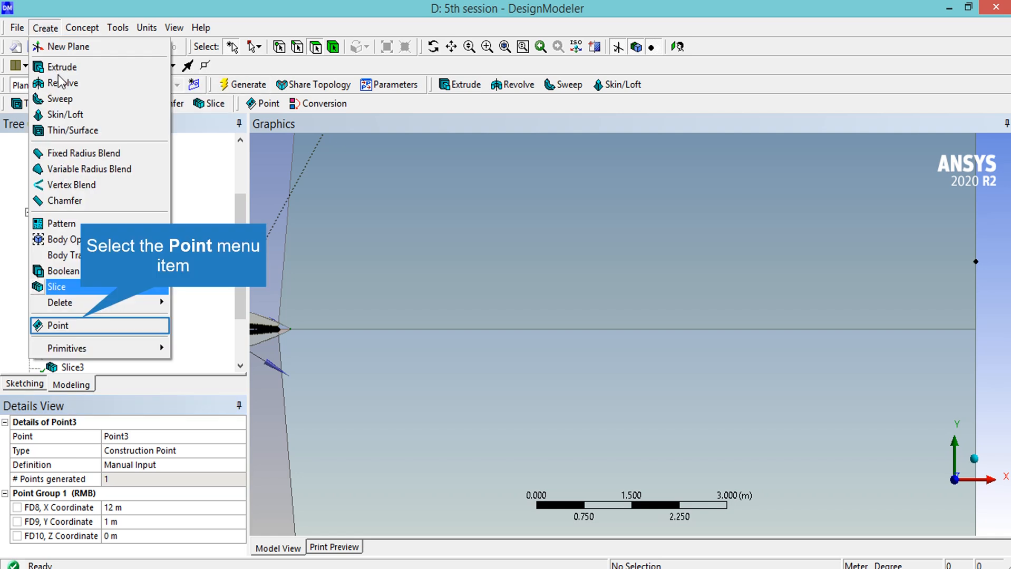
pyautogui.click(81, 323)
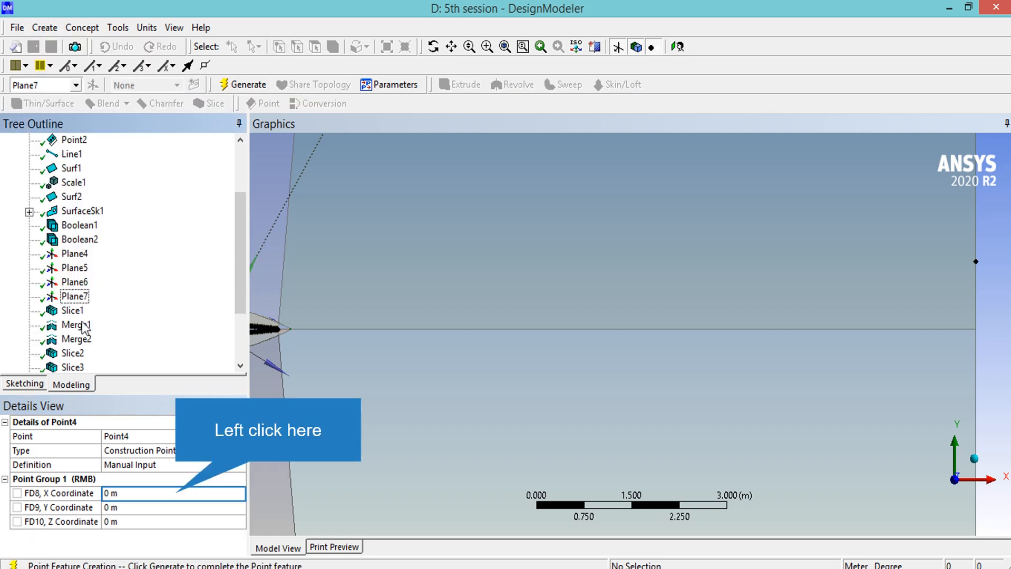
pyautogui.click(175, 493)
pyautogui.write('1')
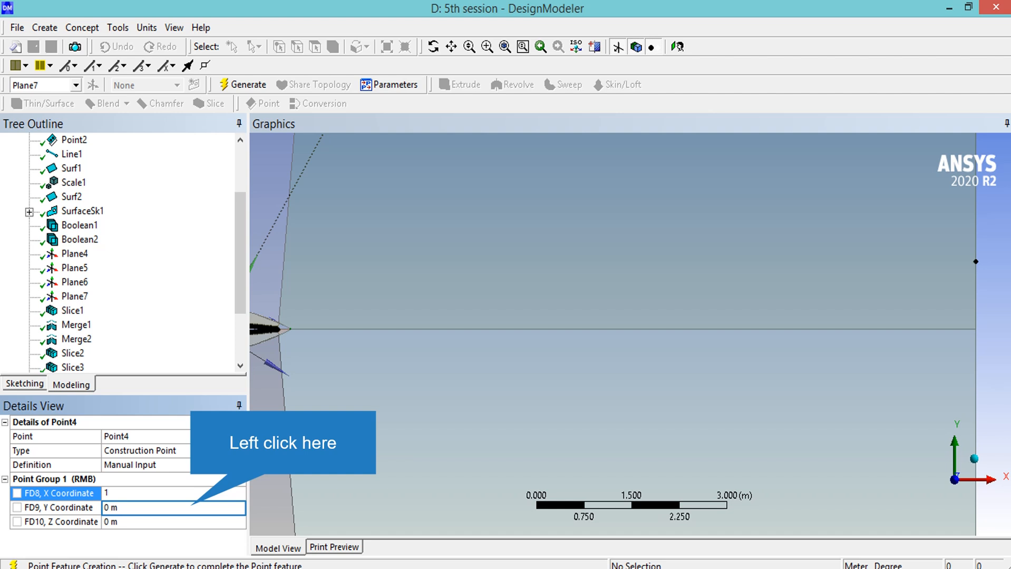
pyautogui.write('2')
pyautogui.click(193, 505)
pyautogui.write('-1')
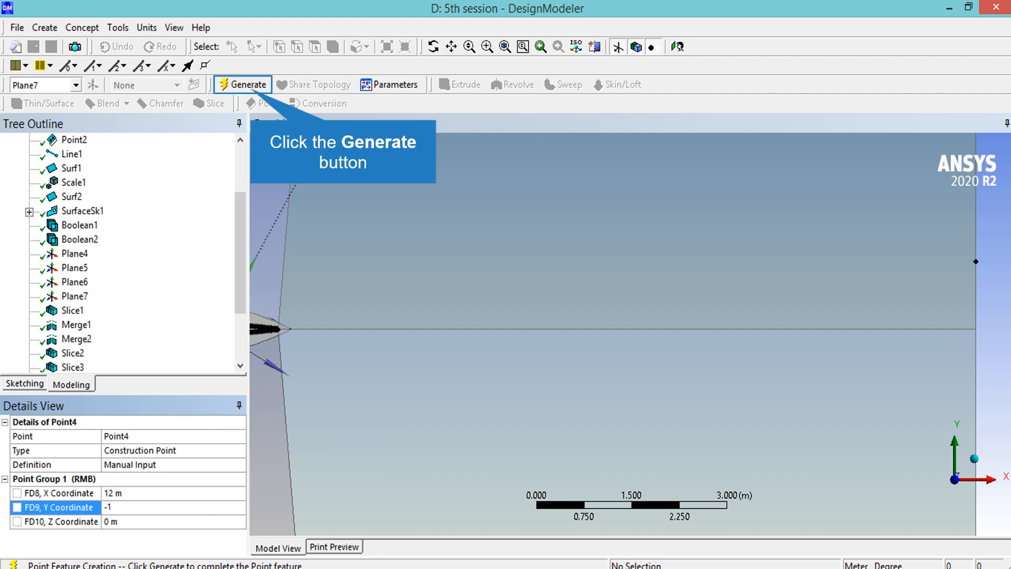
pyautogui.click(242, 84)
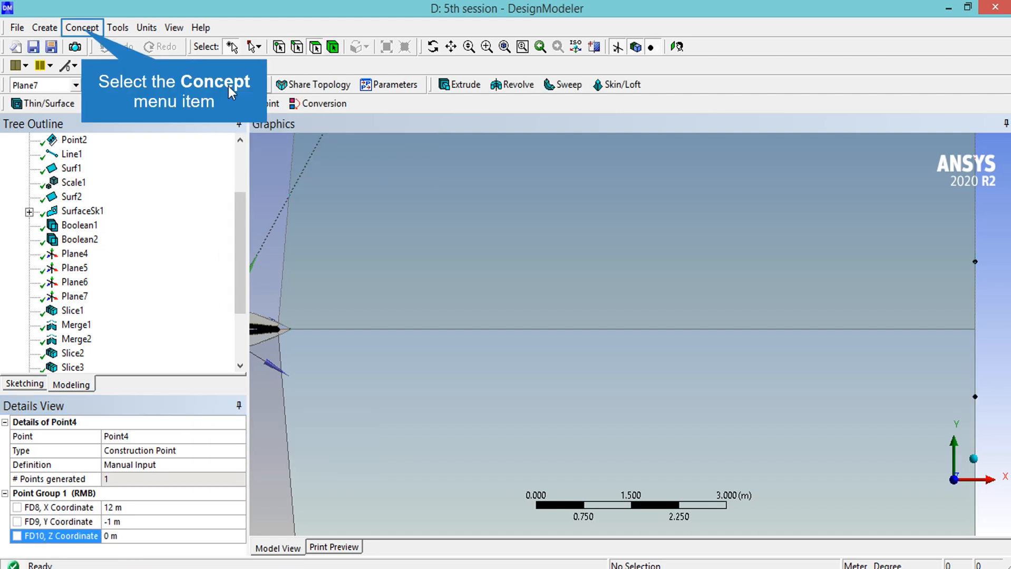
# Start a line from points, joining the upper inner-domain vertex at the trailing-edge cut to the upper outlet point.
pyautogui.click(83, 32)
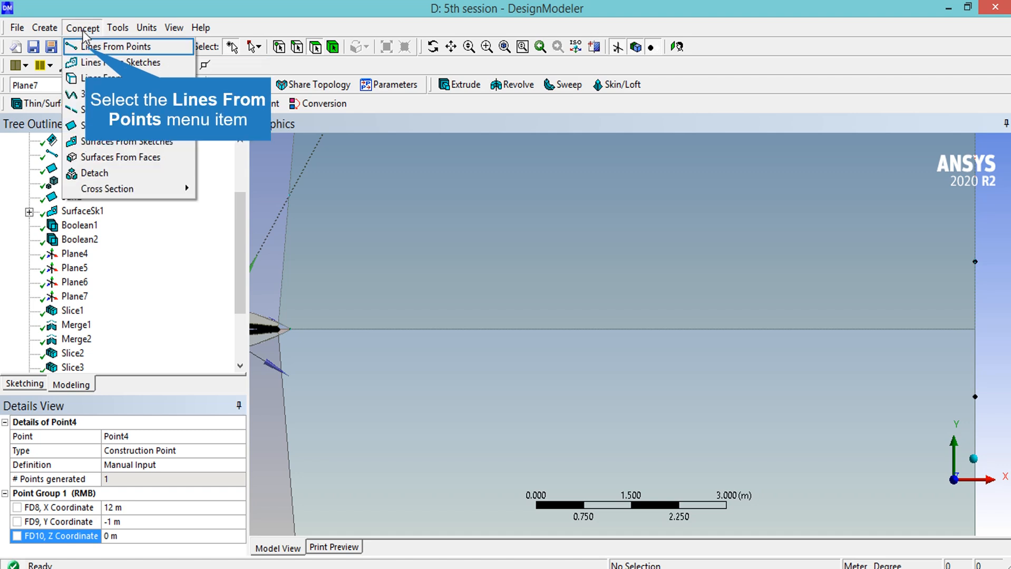
pyautogui.click(88, 44)
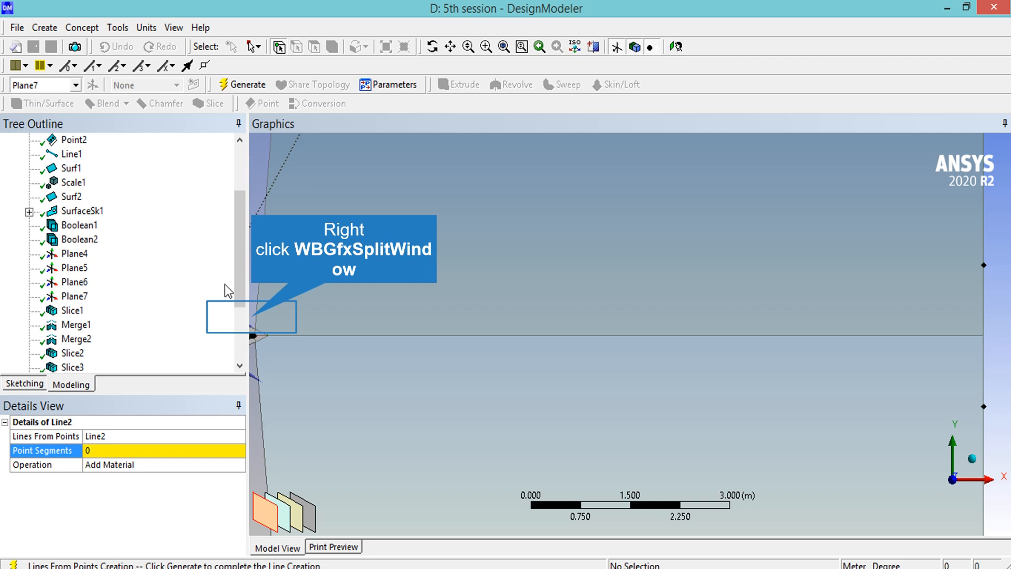
pyautogui.rightClick(252, 318)
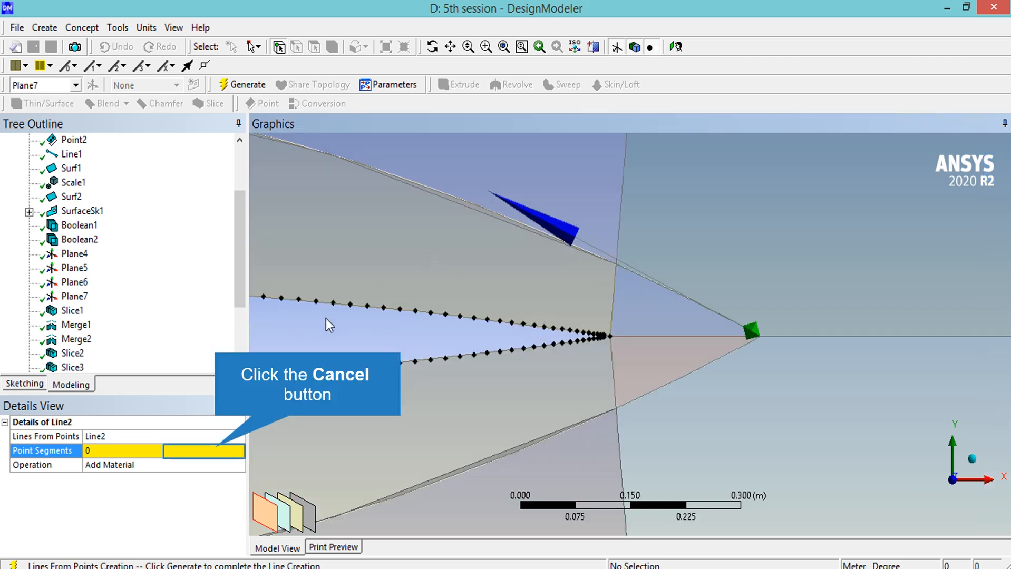
pyautogui.click(222, 451)
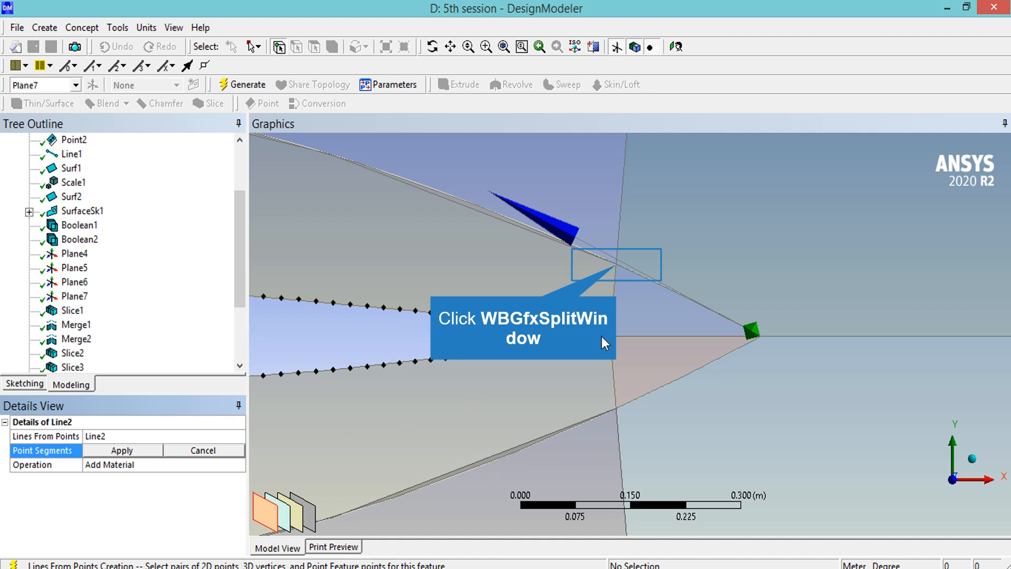
pyautogui.click(625, 269)
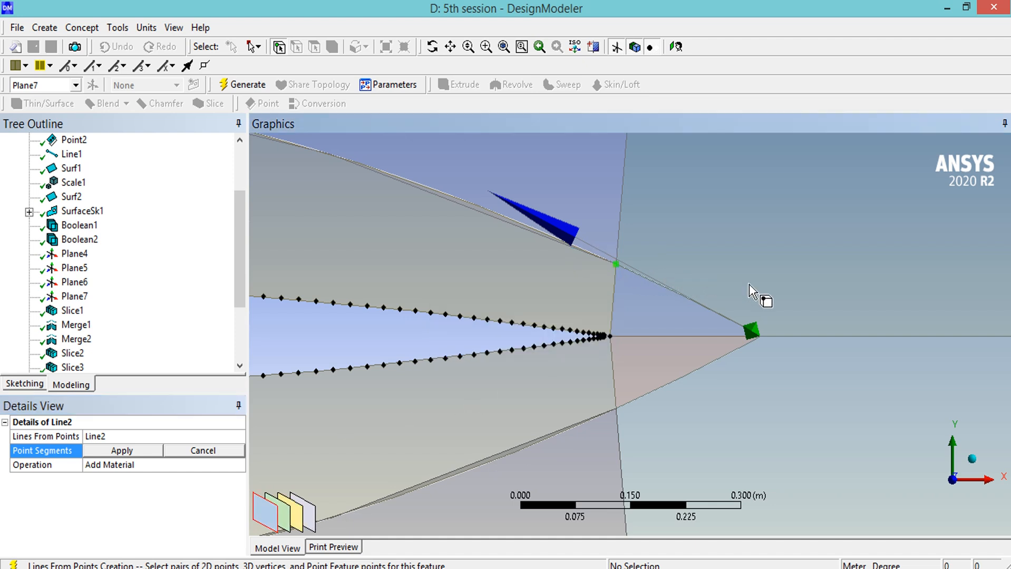
pyautogui.scroll(-10, 763, 285)
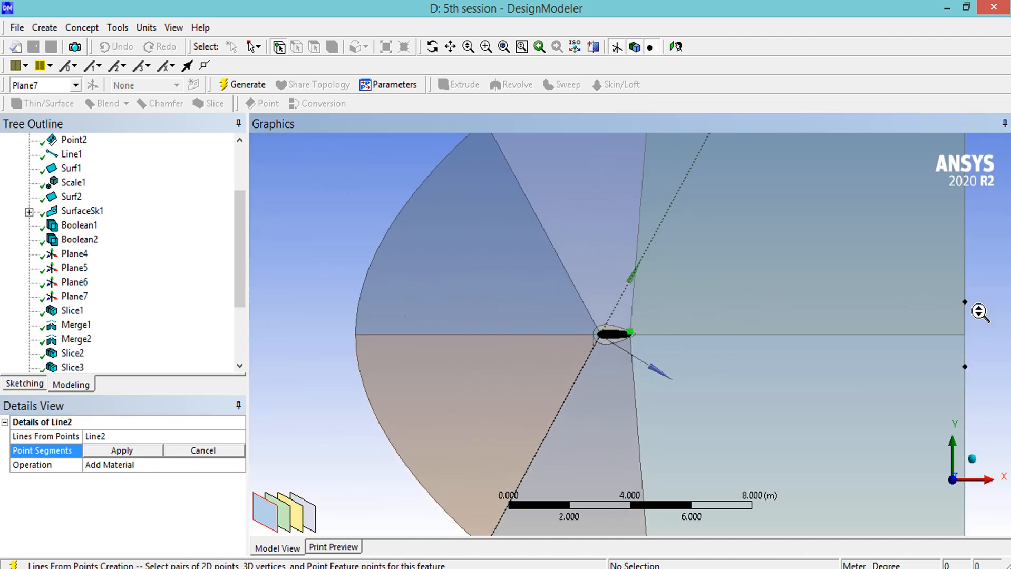
pyautogui.click(884, 311)
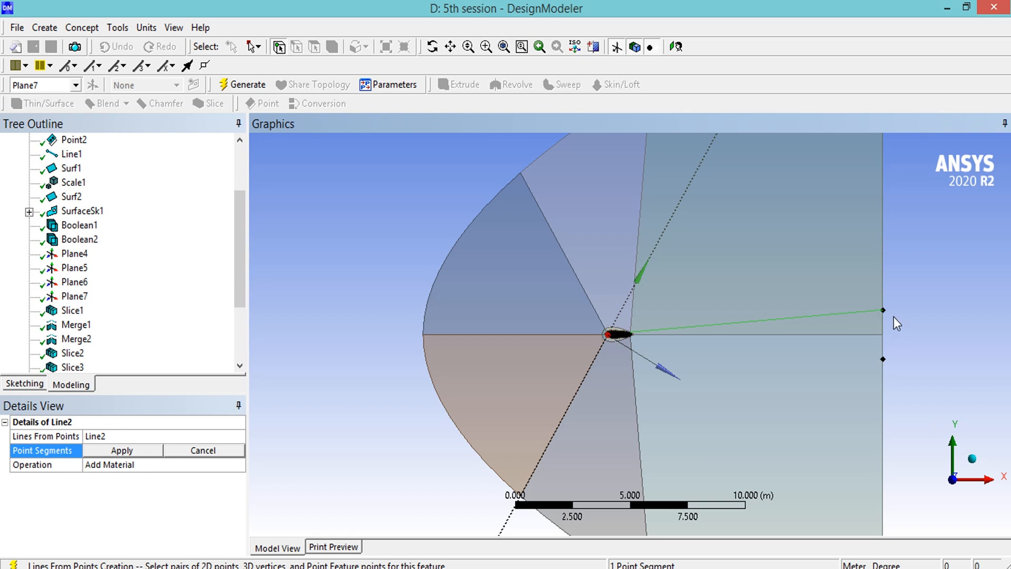
# Add segments from the upper to the lower outlet point and back to the lower inner-domain vertex, and generate the line.
pyautogui.click(883, 359)
pyautogui.moveTo(625, 325); pyautogui.dragTo(637, 347, button='right')
pyautogui.keyDown('ctrl'); pyautogui.click(622, 356); pyautogui.keyUp('ctrl')
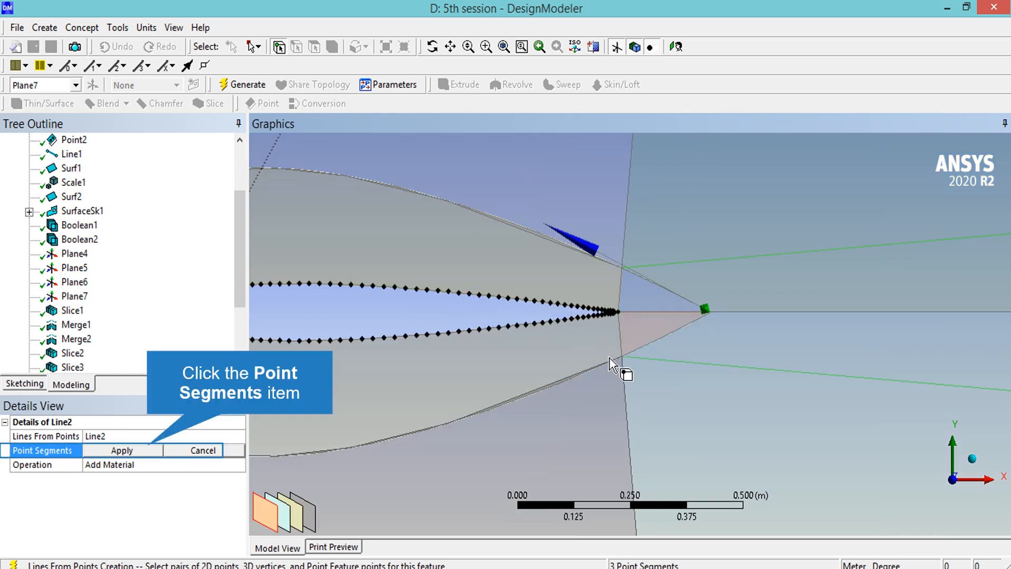
pyautogui.click(148, 449)
pyautogui.click(226, 84)
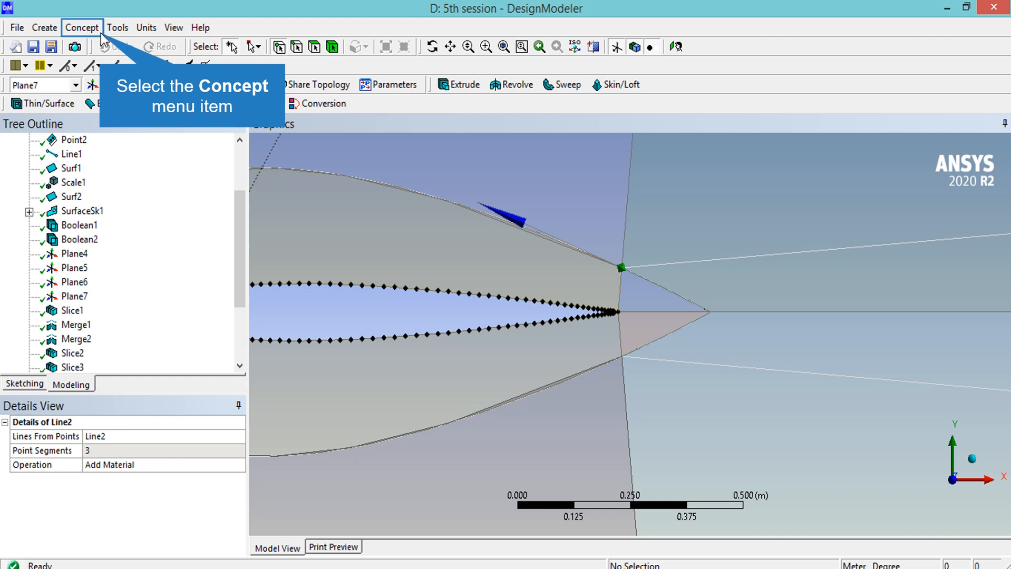
# Generate a wake surface from edges, using the three new line edges and the two short edges at the trailing-edge cut.
pyautogui.click(82, 28)
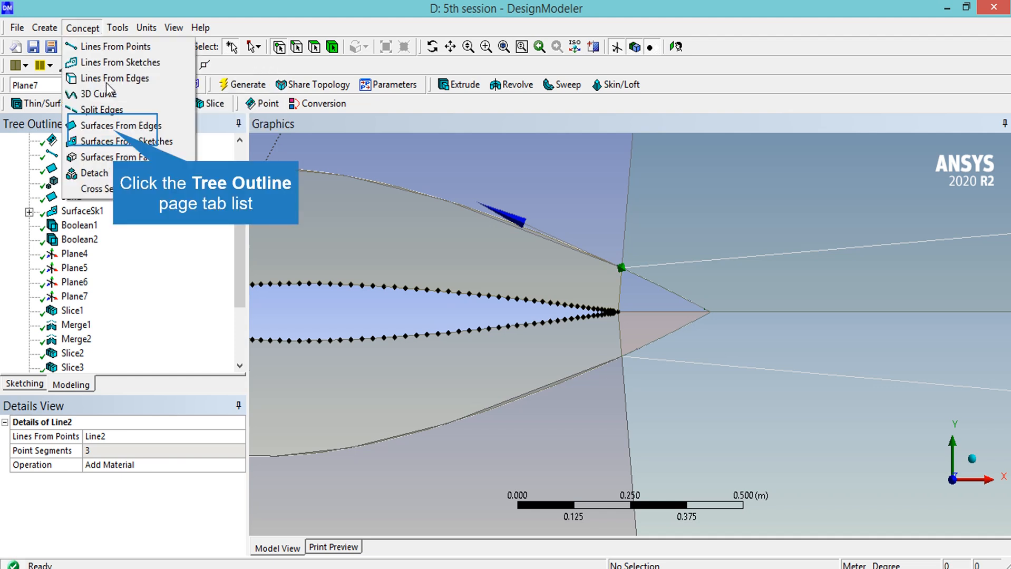
pyautogui.click(116, 130)
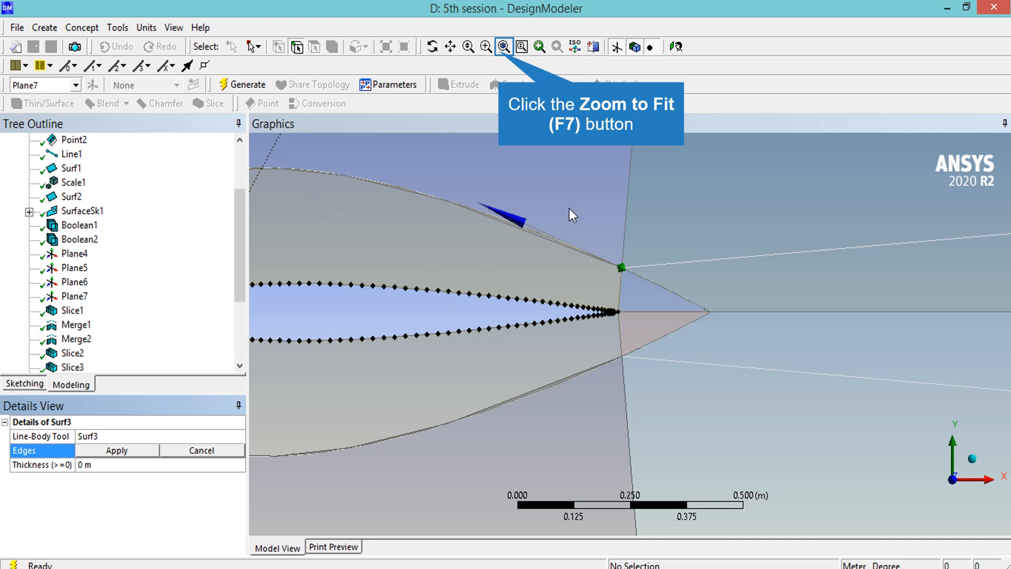
pyautogui.click(503, 47)
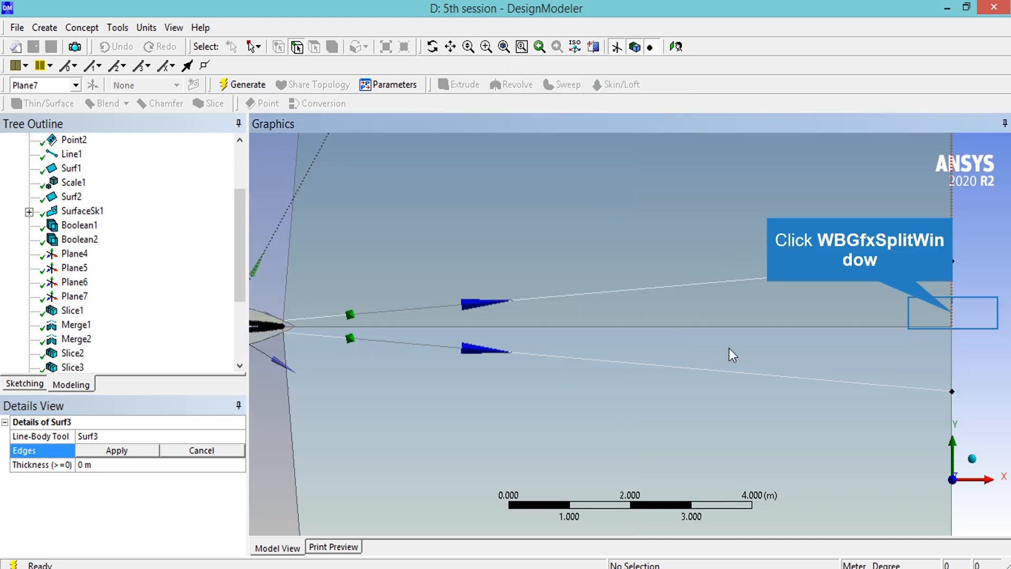
pyautogui.click(952, 318)
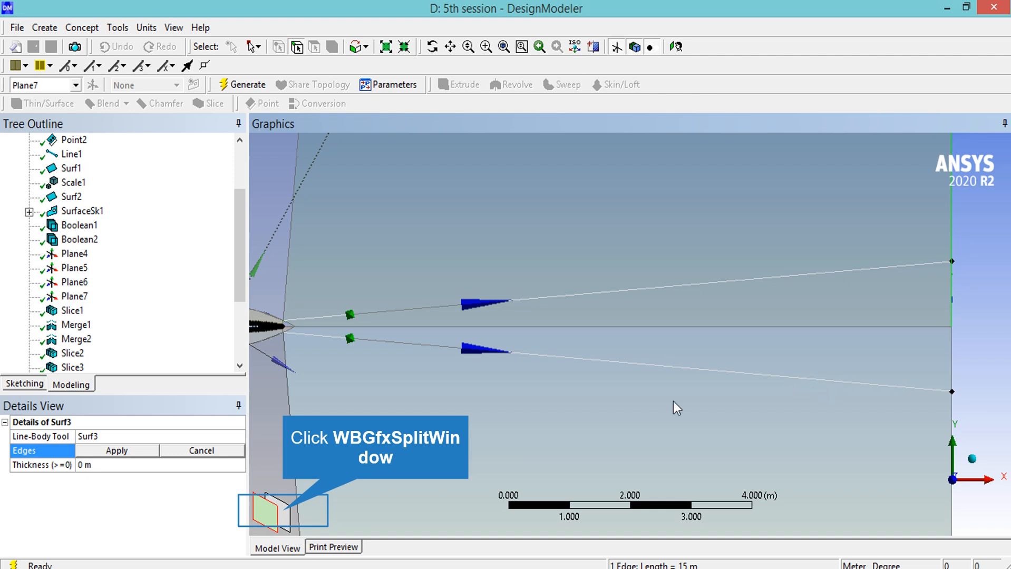
pyautogui.click(286, 517)
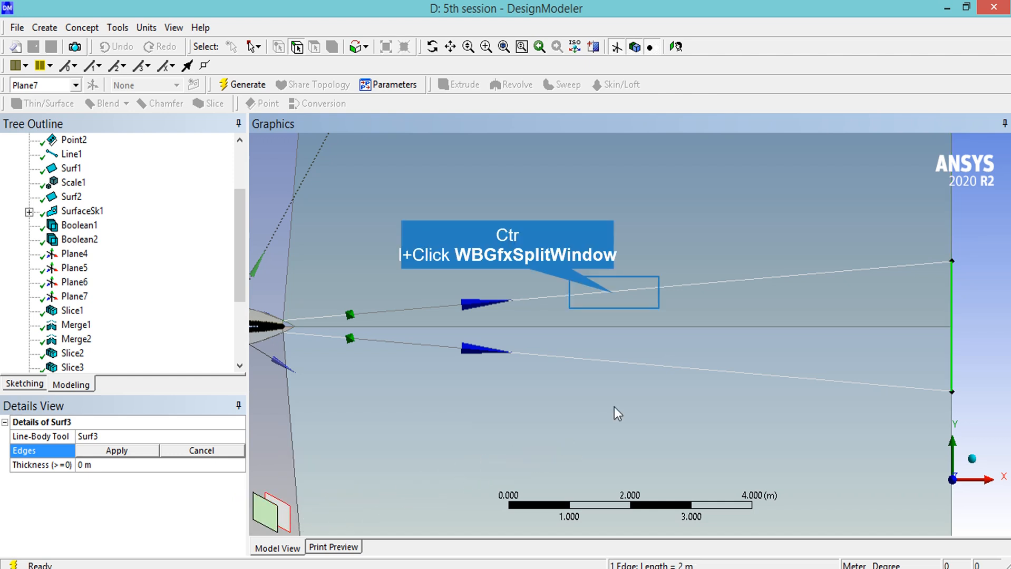
pyautogui.keyDown('ctrl'); pyautogui.click(614, 297); pyautogui.keyUp('ctrl')
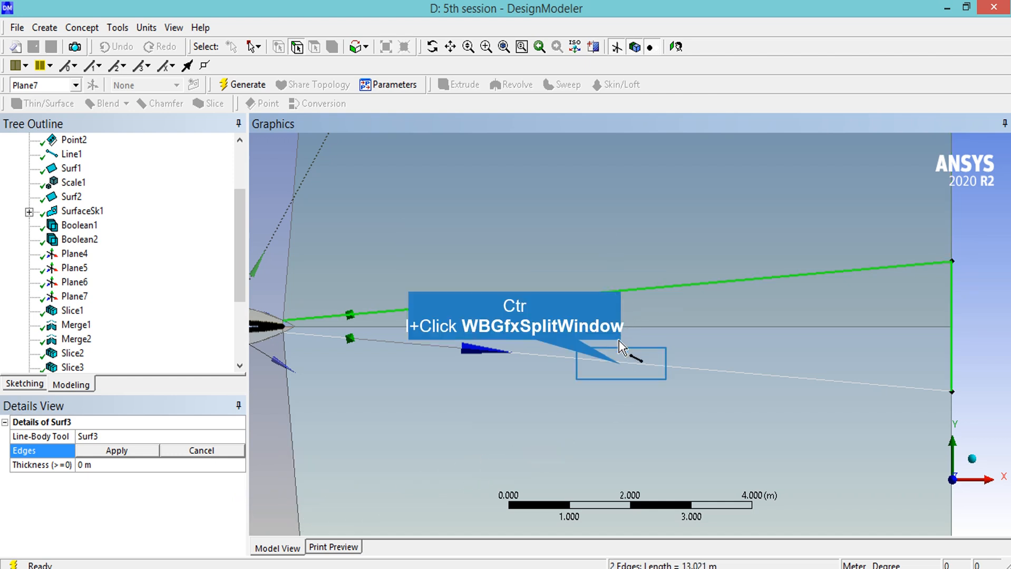
pyautogui.keyDown('ctrl'); pyautogui.click(624, 363); pyautogui.keyUp('ctrl')
pyautogui.moveTo(272, 309); pyautogui.dragTo(297, 345, button='right')
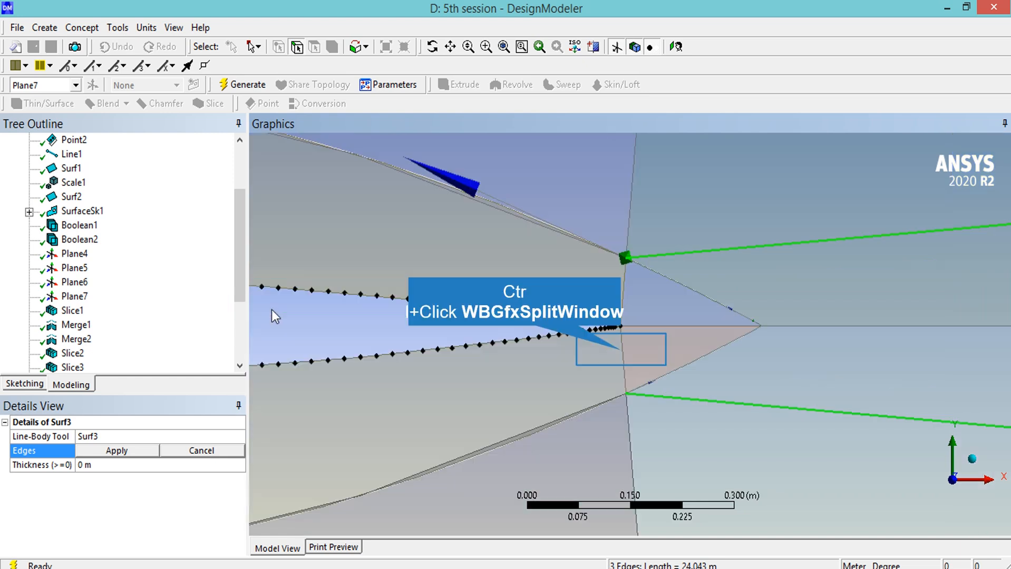
pyautogui.keyDown('ctrl'); pyautogui.click(621, 350); pyautogui.keyUp('ctrl')
pyautogui.keyDown('ctrl'); pyautogui.click(624, 307); pyautogui.keyUp('ctrl')
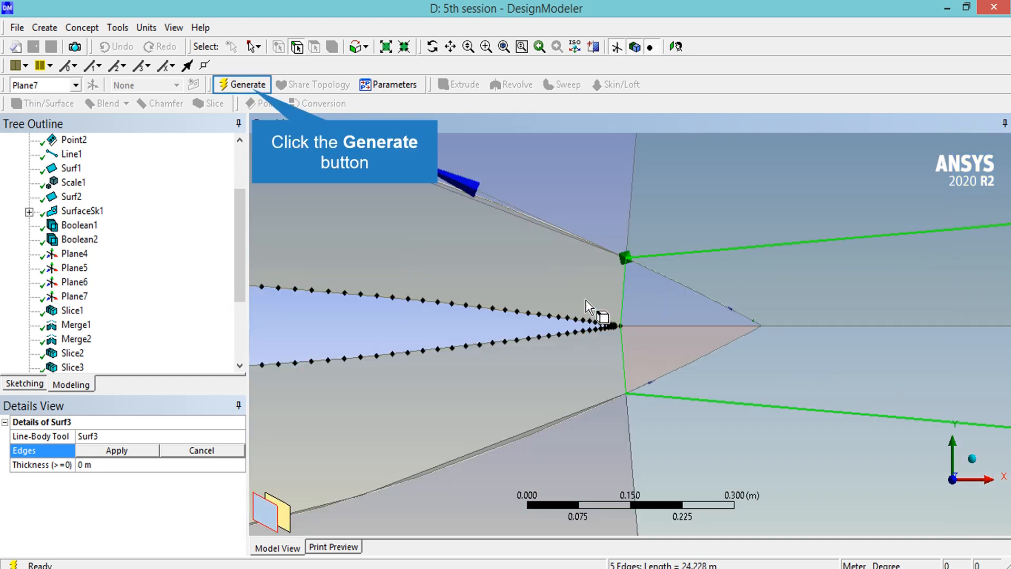
pyautogui.click(248, 86)
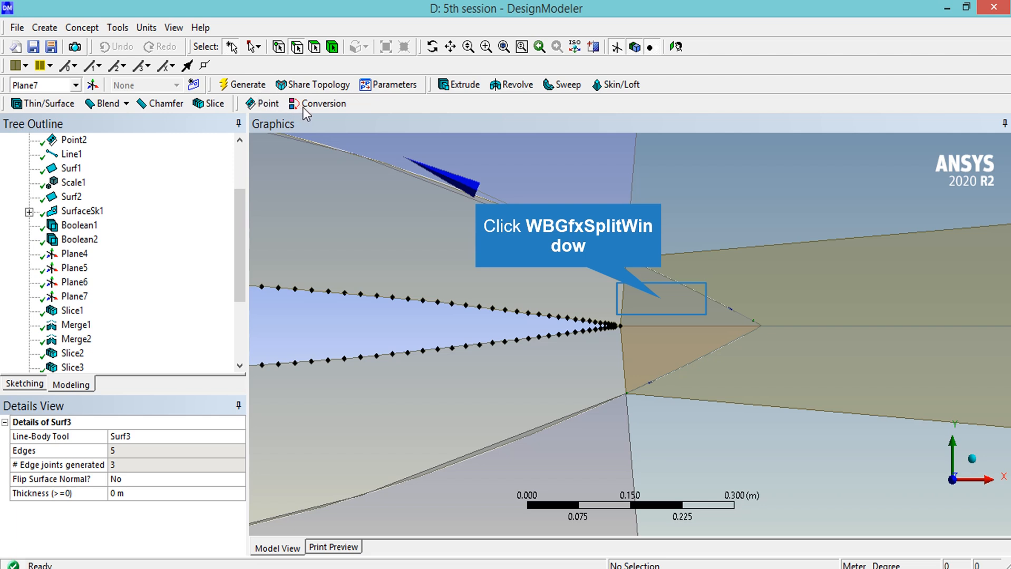
# Hide the new wake surface body behind the airfoil, selecting it by its face.
pyautogui.click(661, 299)
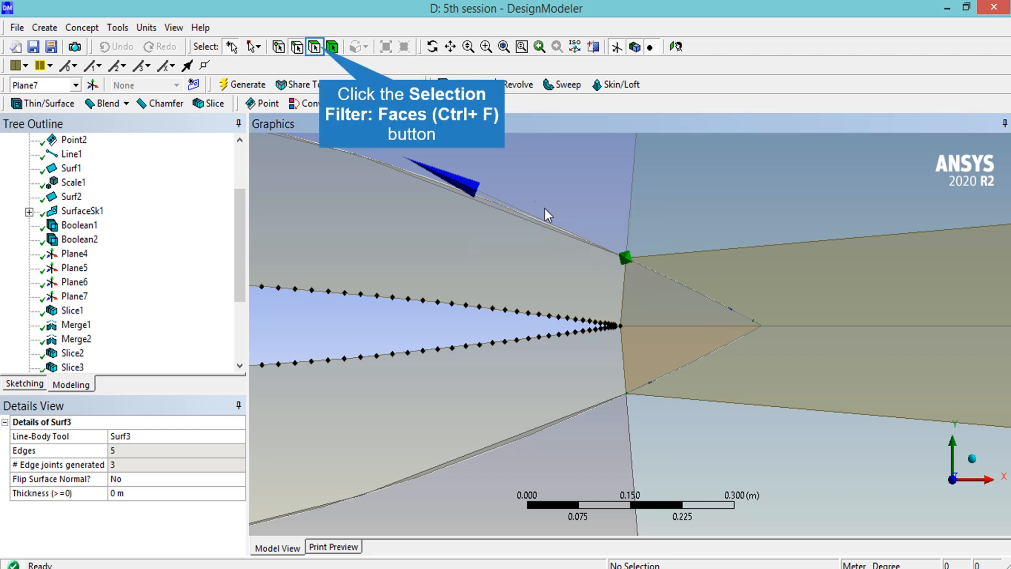
pyautogui.click(315, 46)
pyautogui.click(782, 288)
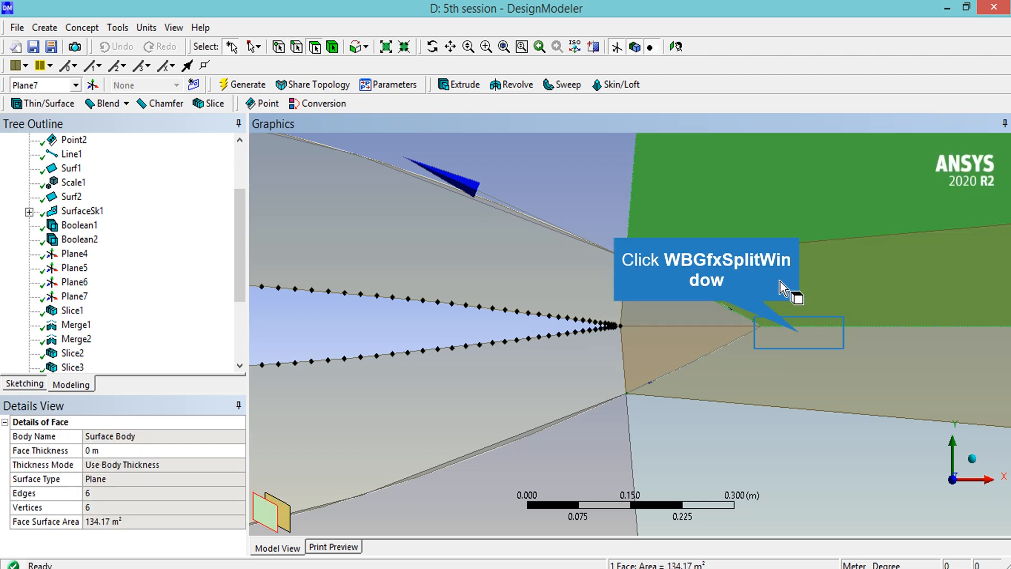
pyautogui.click(799, 333)
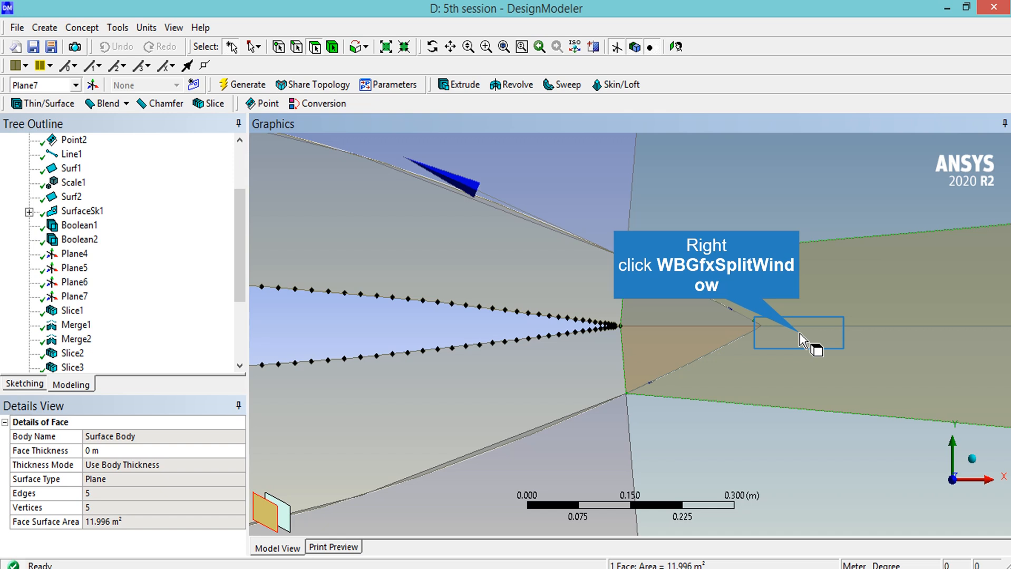
pyautogui.rightClick(799, 334)
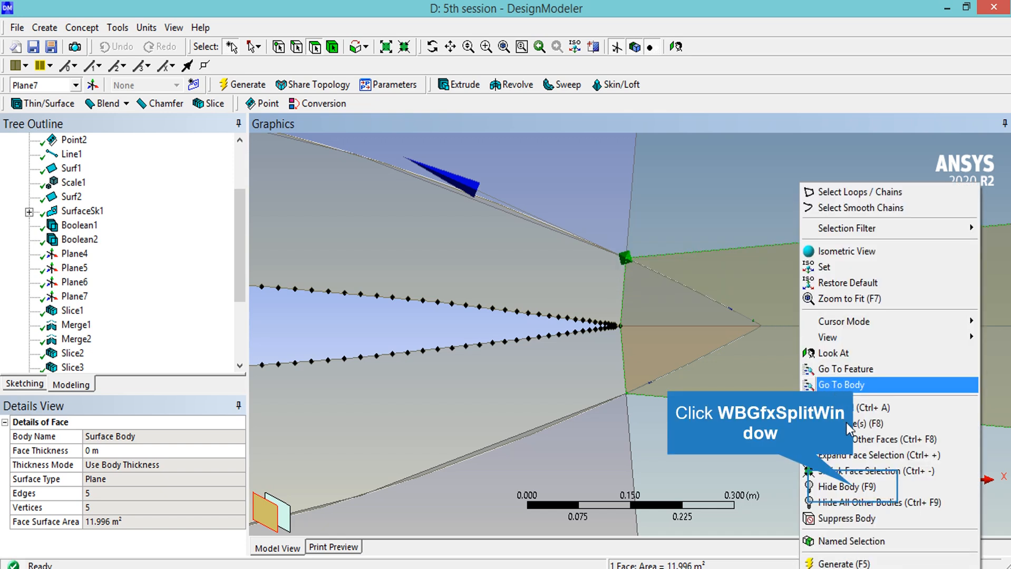
# Suppress the upper and lower small inner-domain bodies behind the trailing edge, and show all hidden bodies.
pyautogui.click(662, 318)
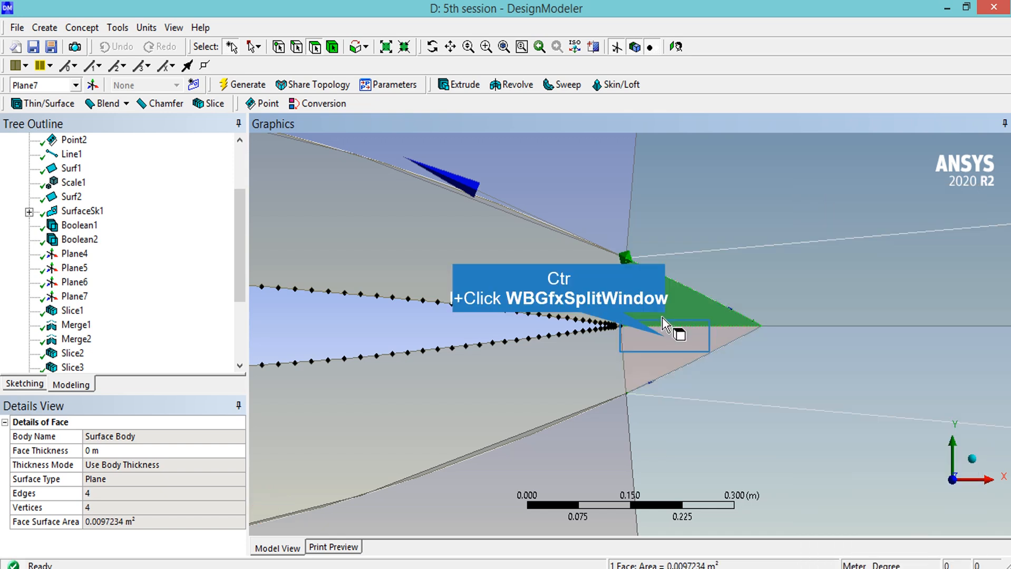
pyautogui.keyDown('ctrl'); pyautogui.click(667, 344); pyautogui.keyUp('ctrl')
pyautogui.rightClick(667, 344)
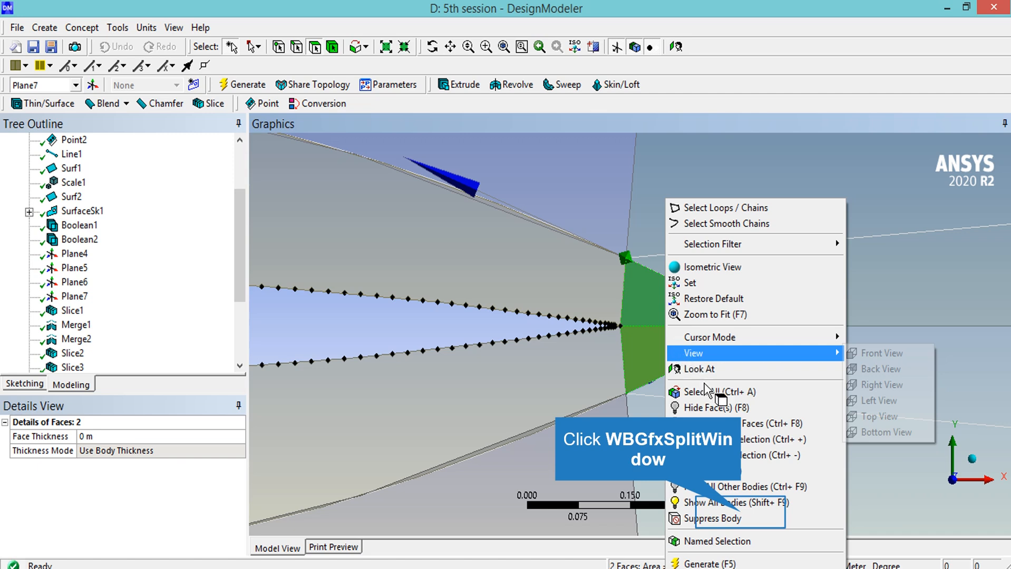
pyautogui.click(741, 518)
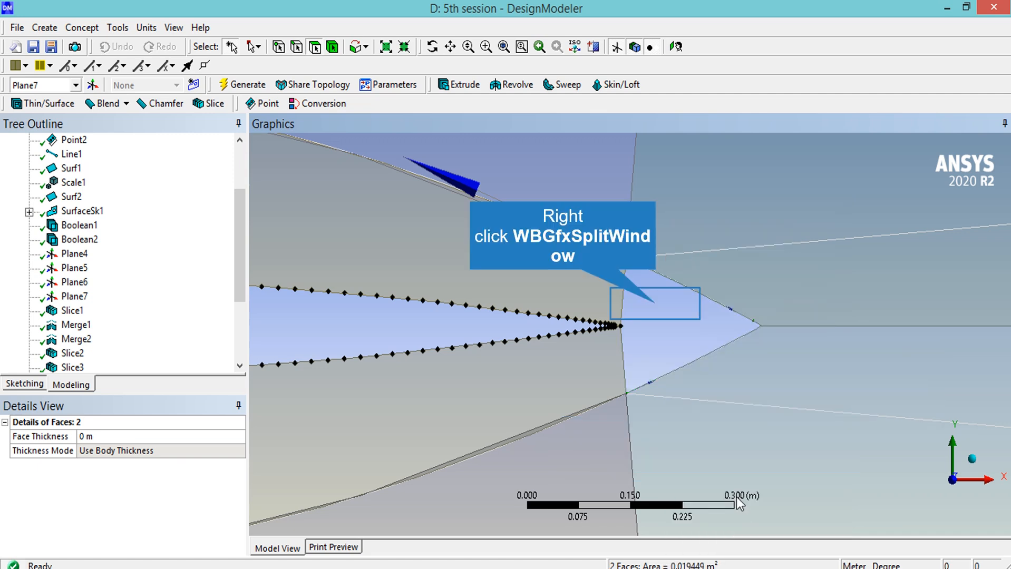
pyautogui.rightClick(658, 304)
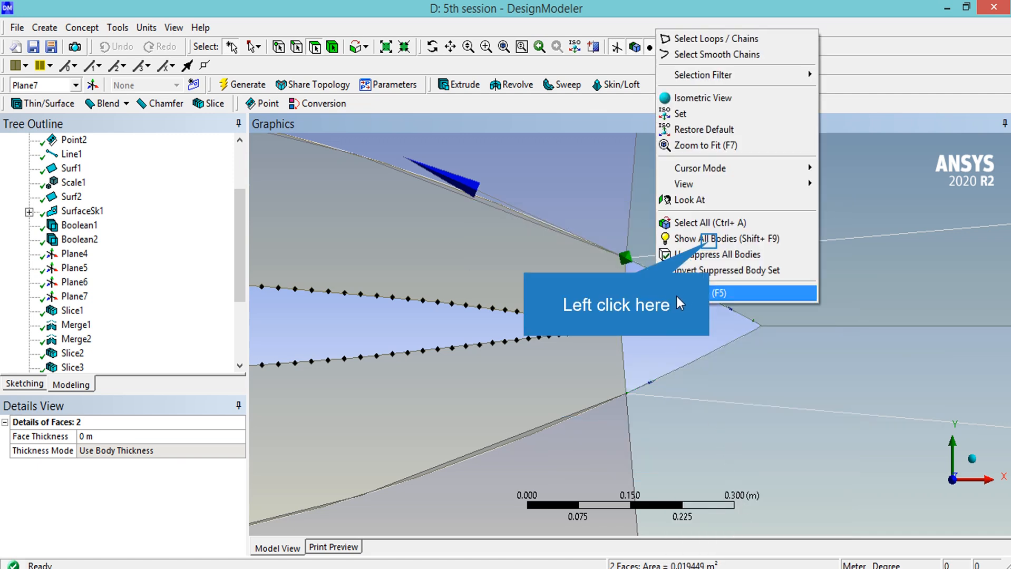
pyautogui.click(738, 293)
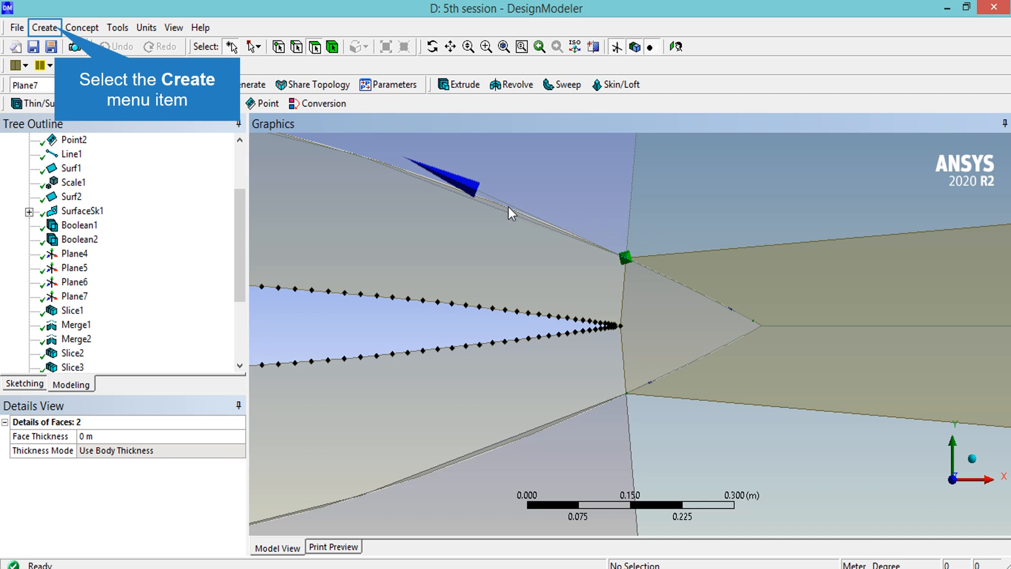
# Create a Boolean Subtract operation using the wake surface behind the trailing edge as the tool body.
pyautogui.click(56, 29)
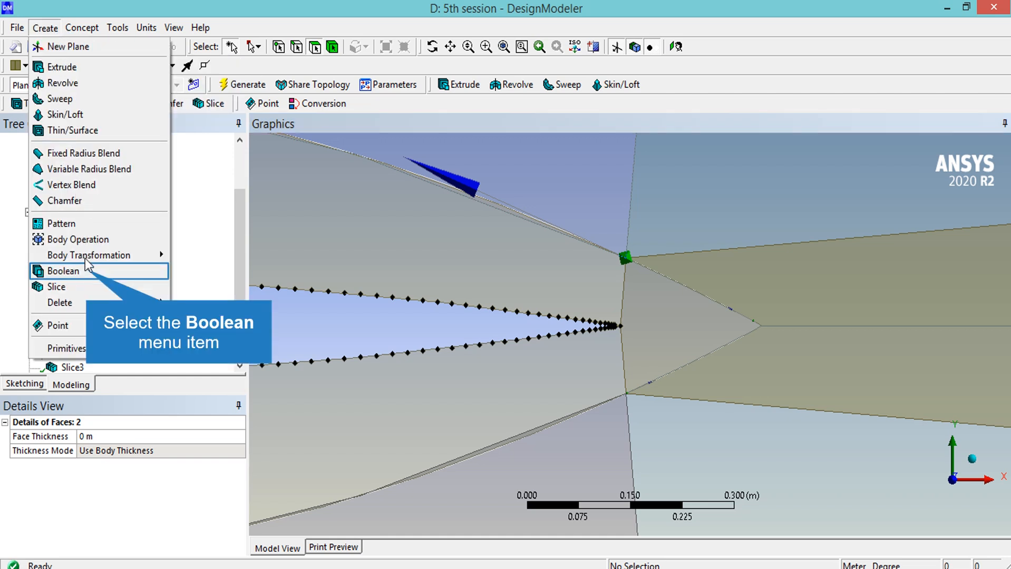
pyautogui.click(91, 273)
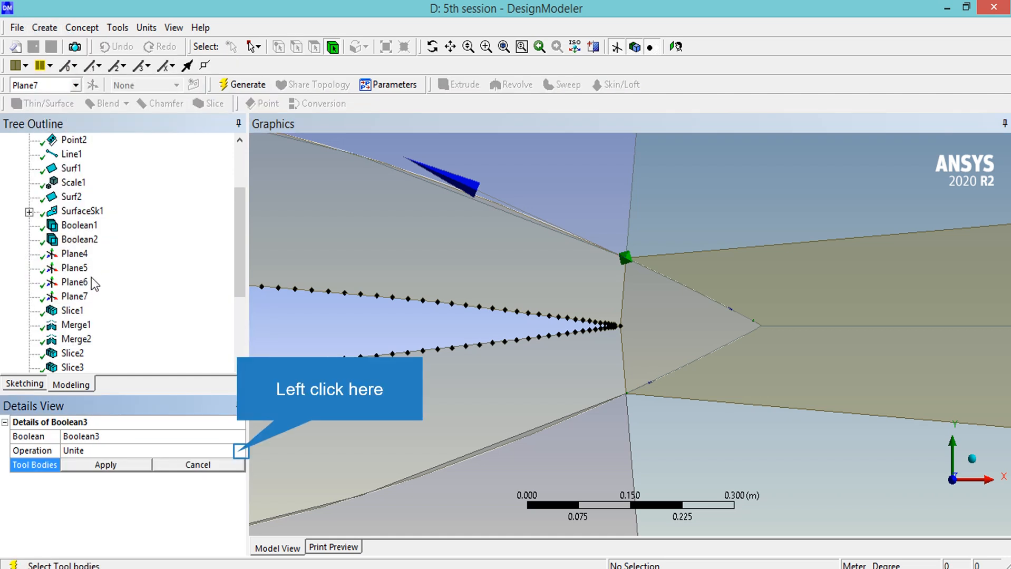
pyautogui.click(238, 451)
pyautogui.click(223, 472)
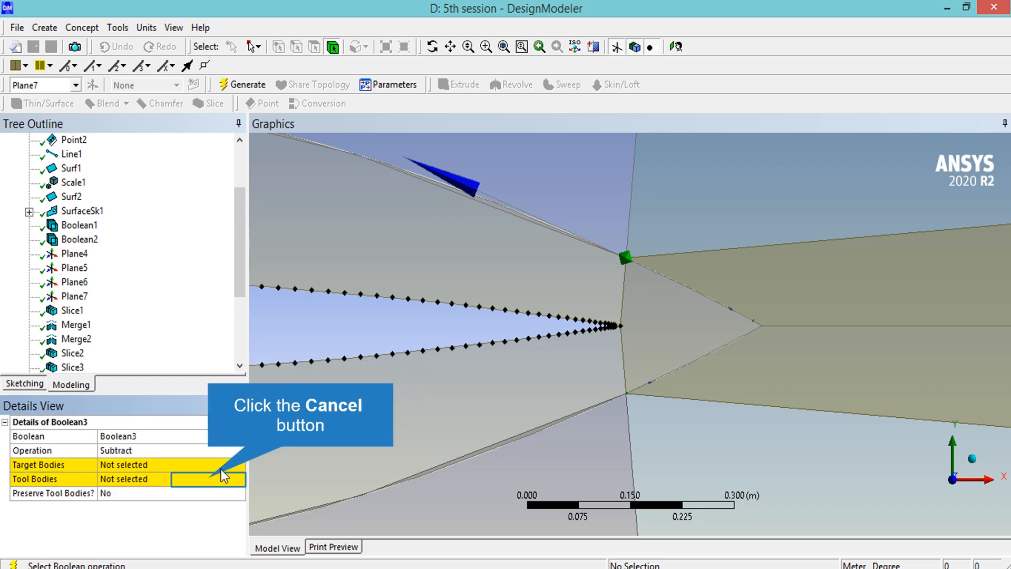
pyautogui.click(209, 478)
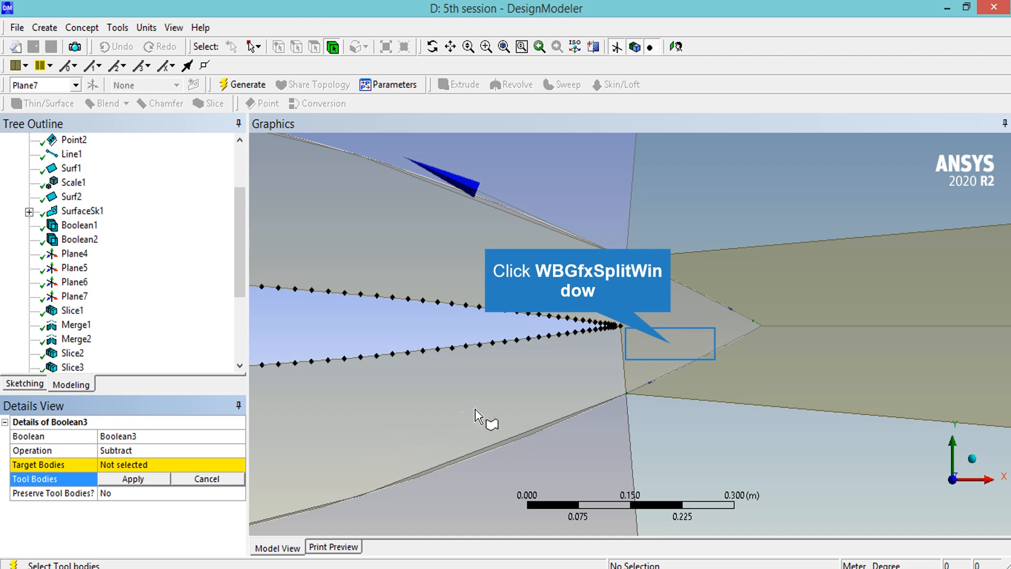
pyautogui.click(659, 352)
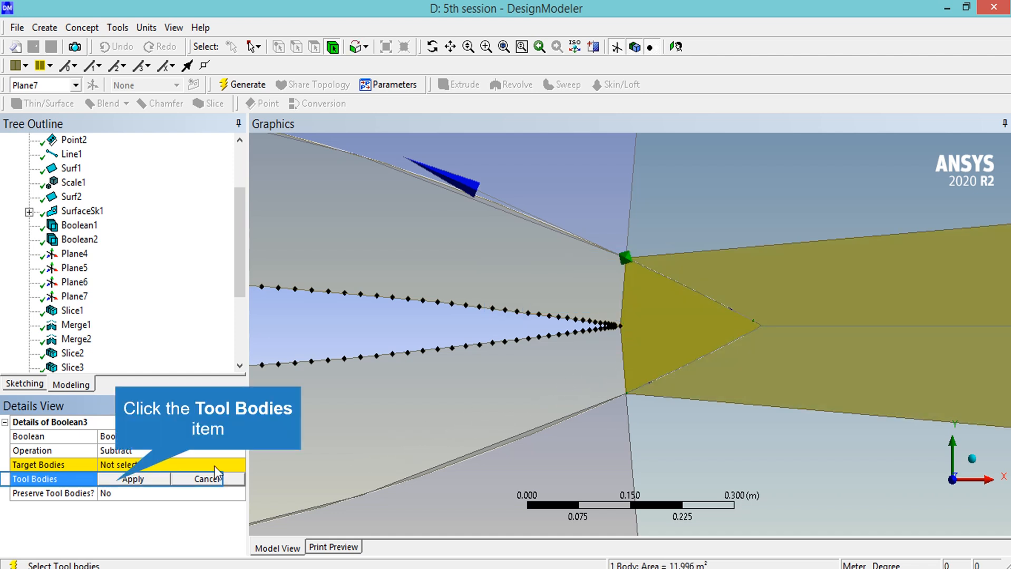
pyautogui.click(113, 481)
# Set the upper and lower downstream bodies as the subtraction targets, preserve the tool bodies, and generate the Boolean.
pyautogui.click(155, 462)
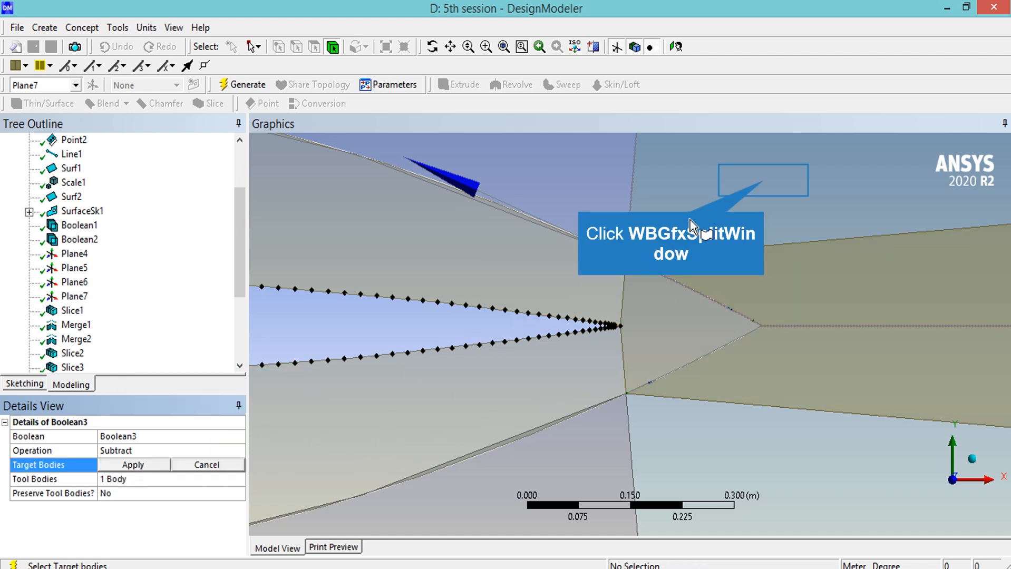
pyautogui.click(765, 197)
pyautogui.keyDown('ctrl'); pyautogui.click(744, 421); pyautogui.keyUp('ctrl')
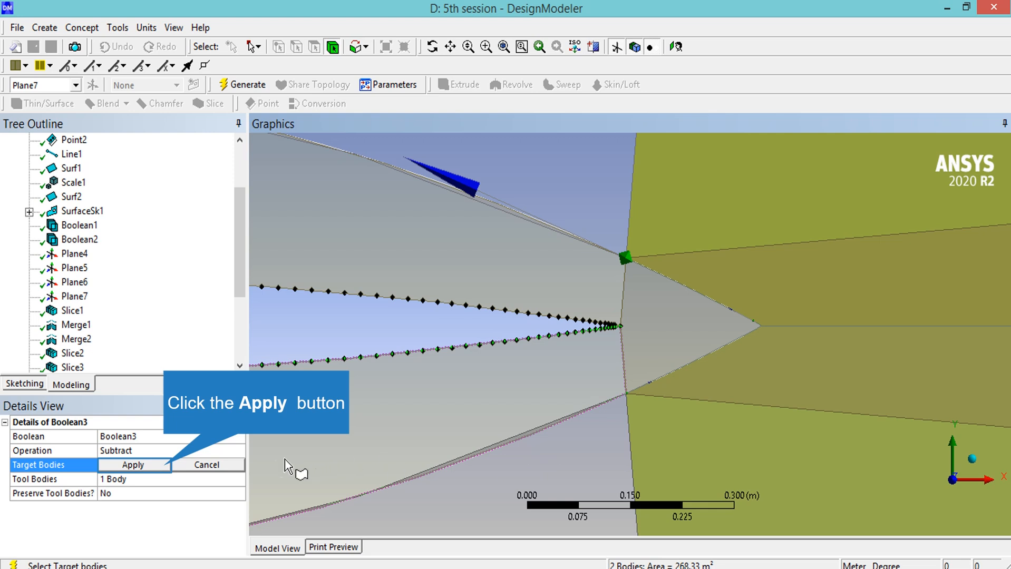
pyautogui.click(168, 466)
pyautogui.click(209, 493)
pyautogui.click(228, 495)
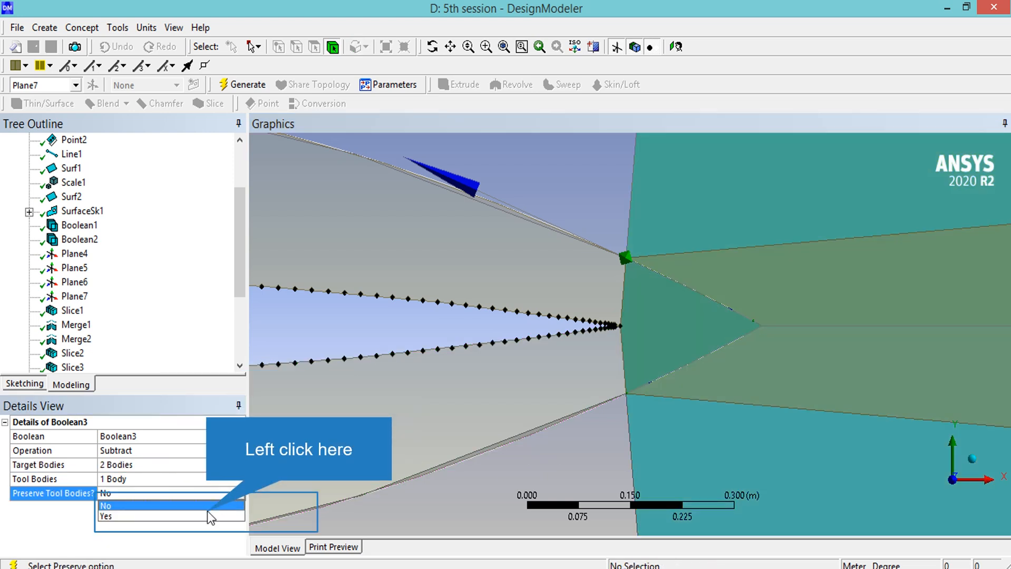
pyautogui.click(208, 515)
pyautogui.click(237, 88)
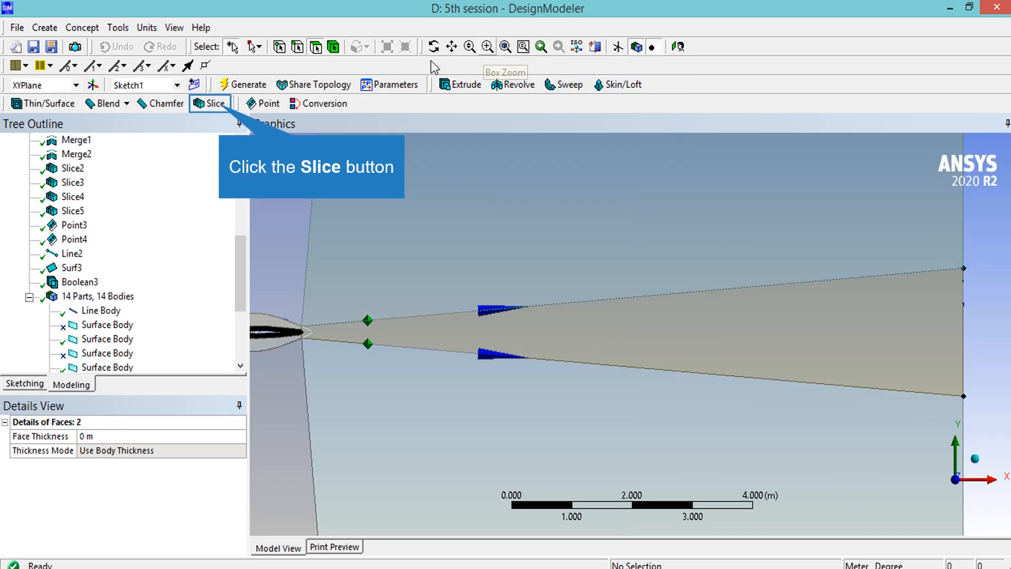
# Slice only the wake surface body by the ZXPlane and generate the slice.
pyautogui.click(216, 104)
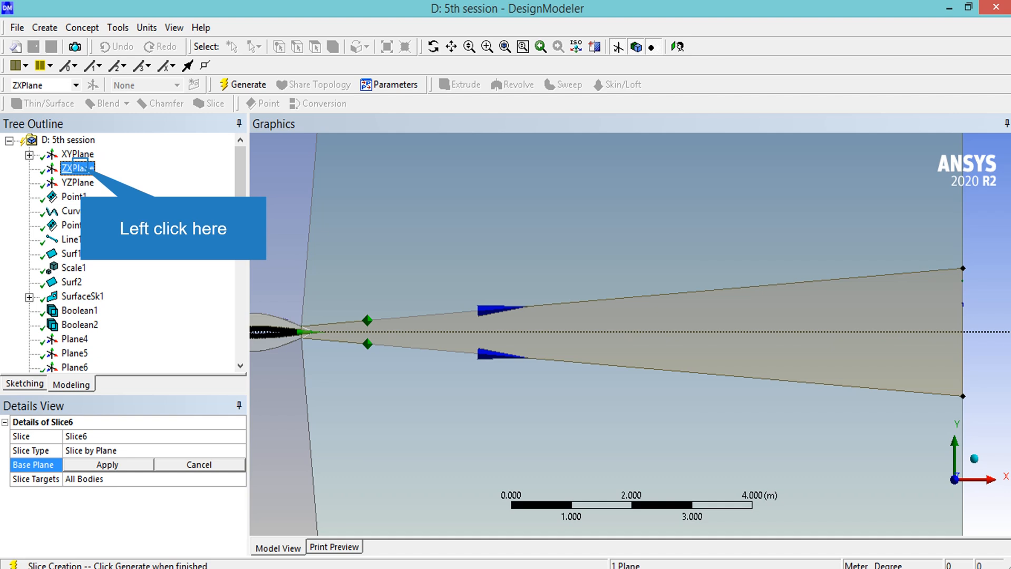
pyautogui.click(135, 465)
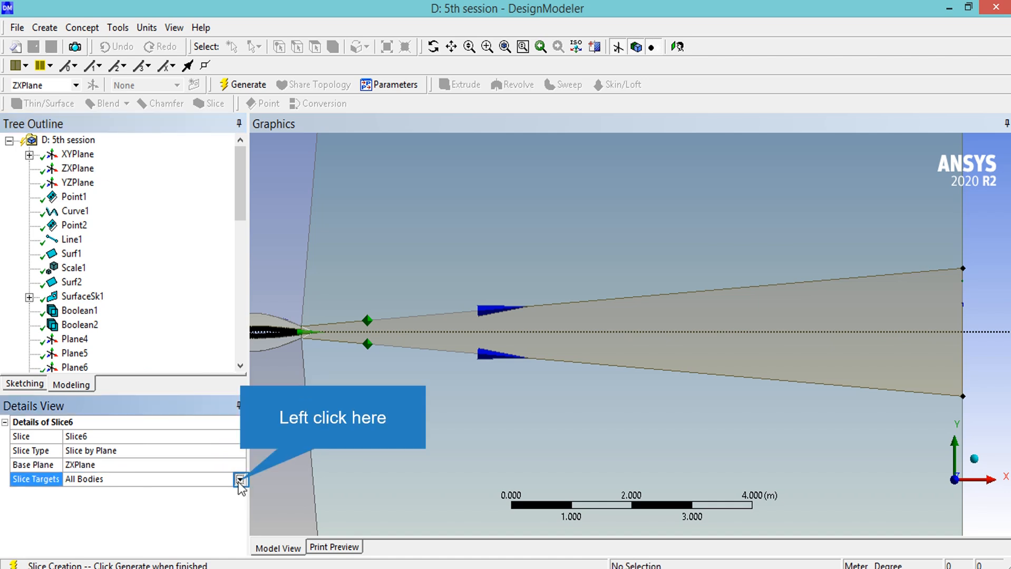
pyautogui.click(238, 479)
pyautogui.click(202, 502)
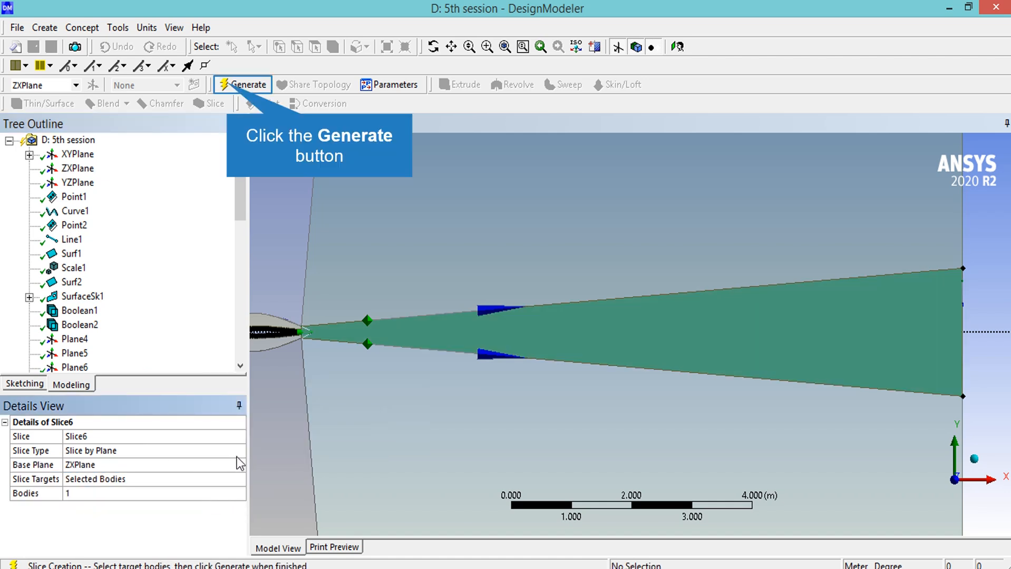
pyautogui.click(228, 88)
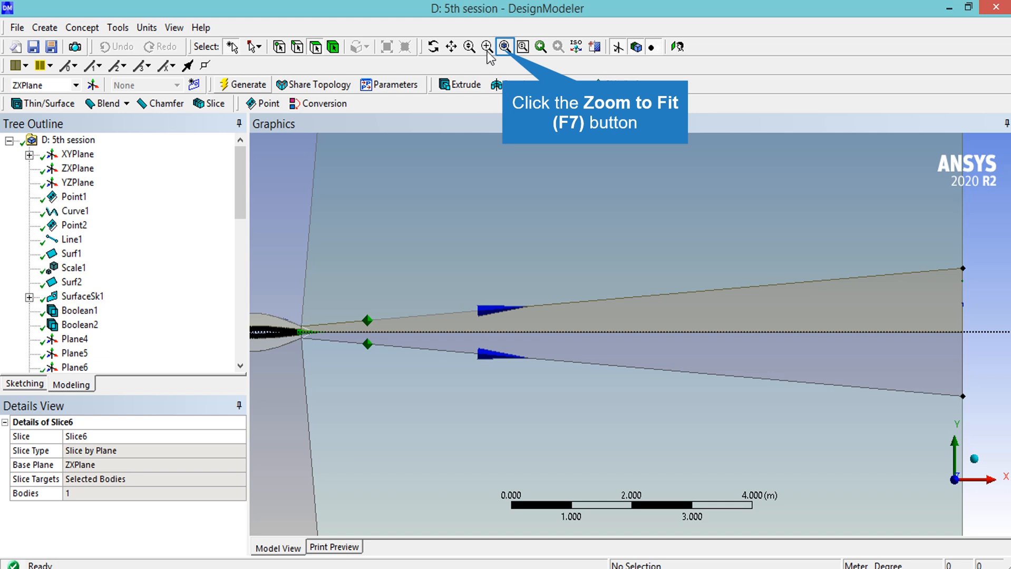
# Create an extrusion using all visible faces of the flow domain as its geometry.
pyautogui.click(504, 48)
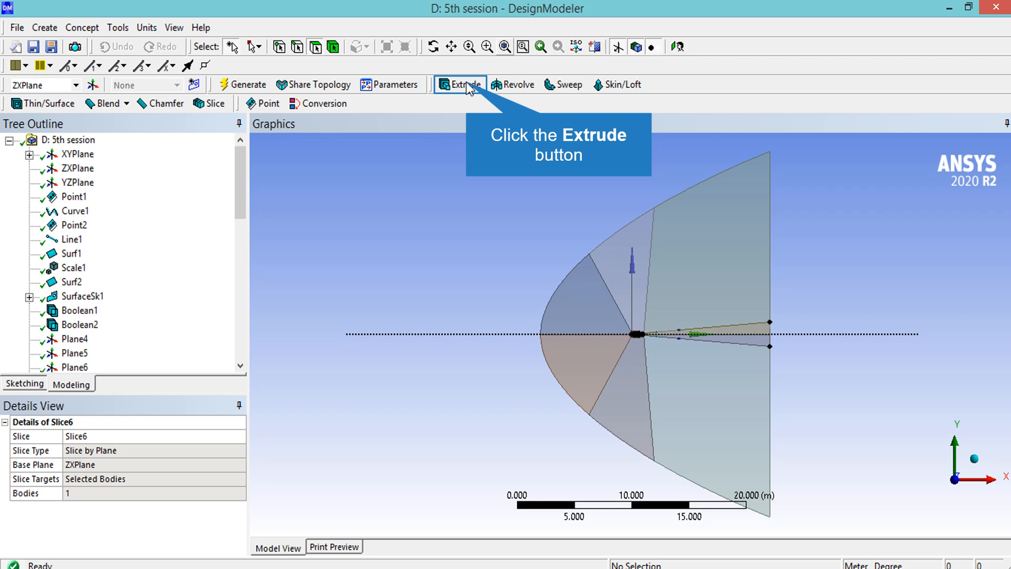
pyautogui.click(467, 85)
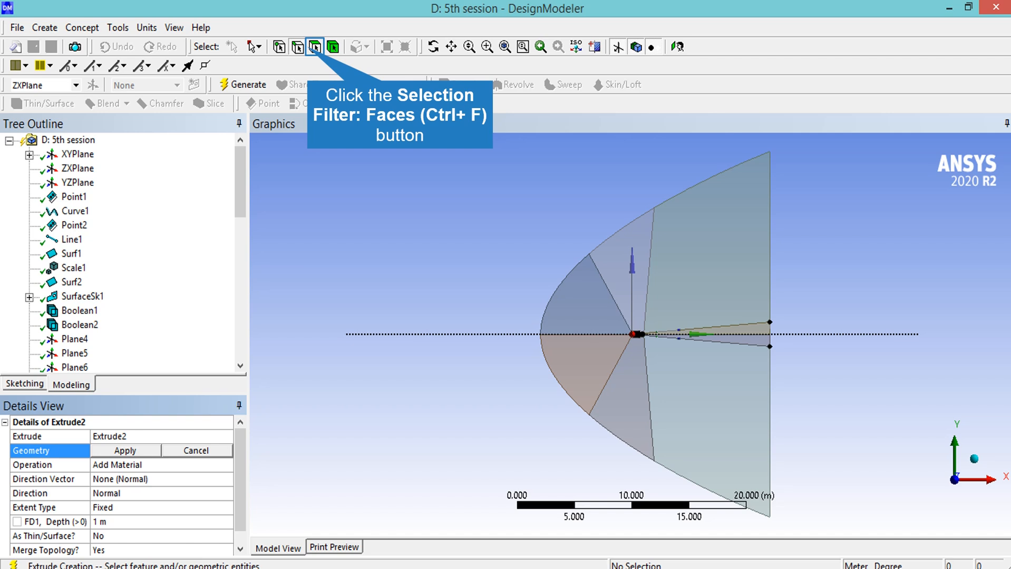
pyautogui.click(315, 47)
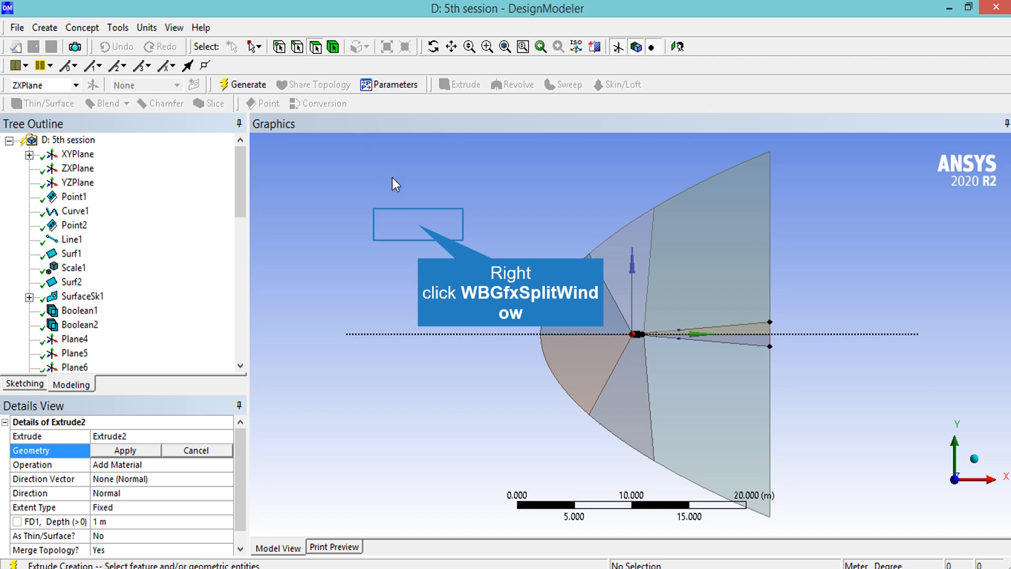
pyautogui.rightClick(423, 227)
pyautogui.click(488, 379)
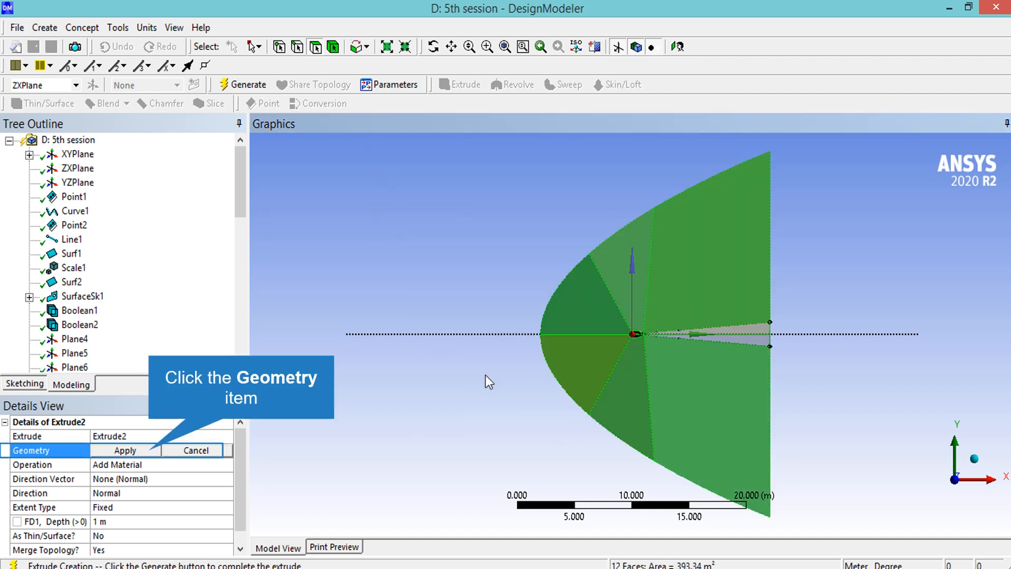
pyautogui.click(153, 451)
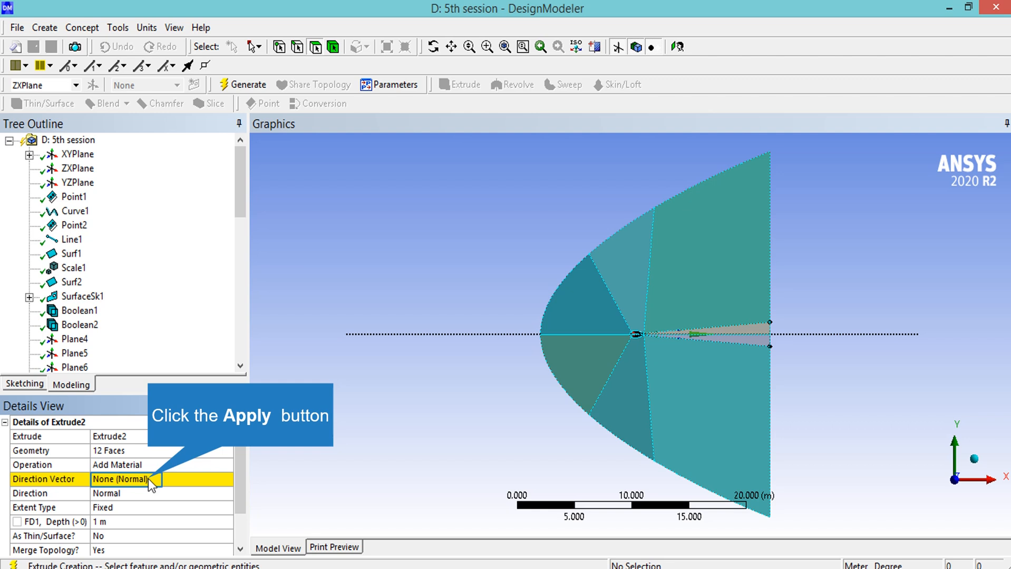
# Extrude along the XYPlane normal as Add Frozen with a fixed depth of 1 m, and generate it.
pyautogui.click(149, 478)
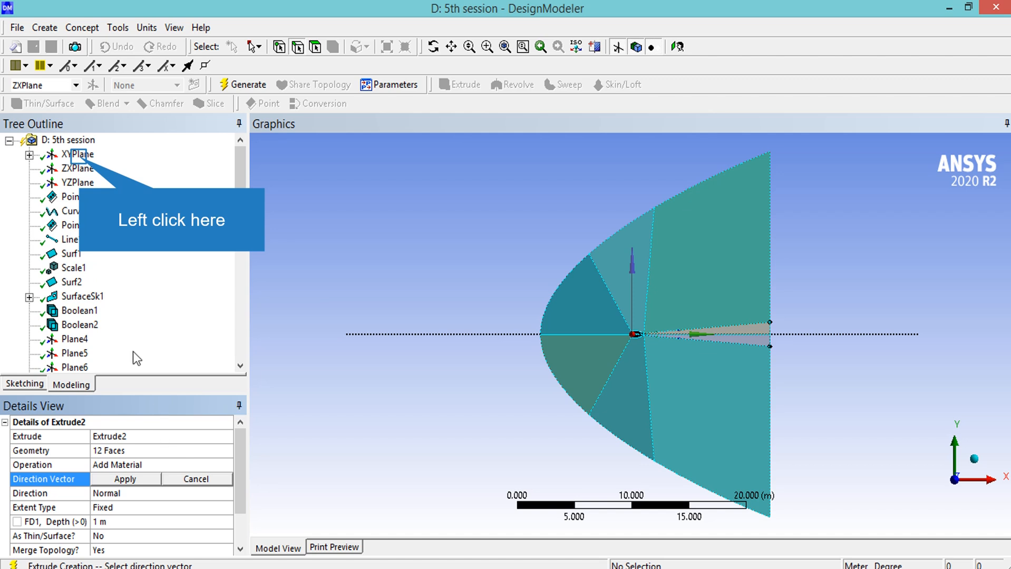
pyautogui.click(77, 156)
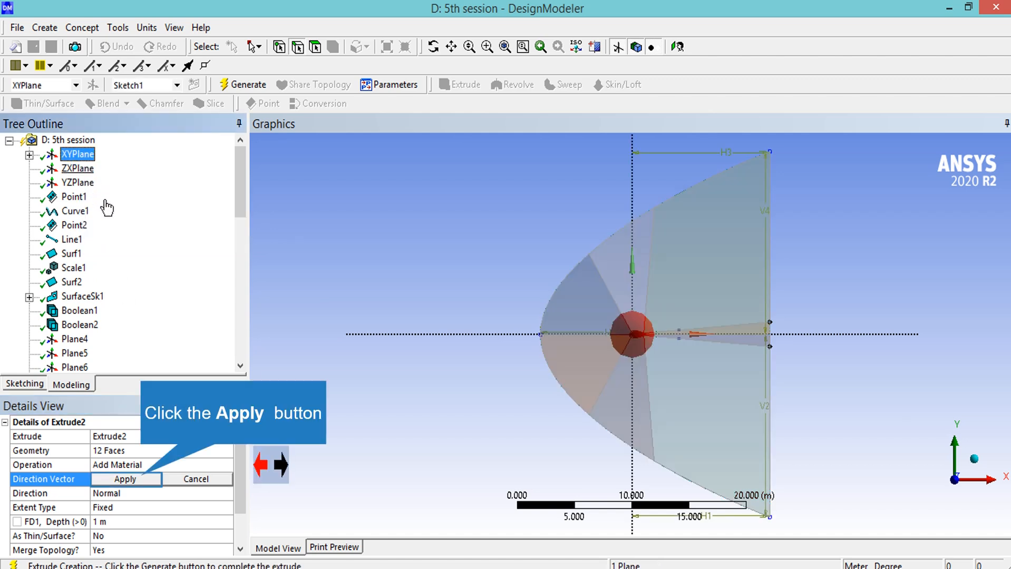
pyautogui.click(143, 477)
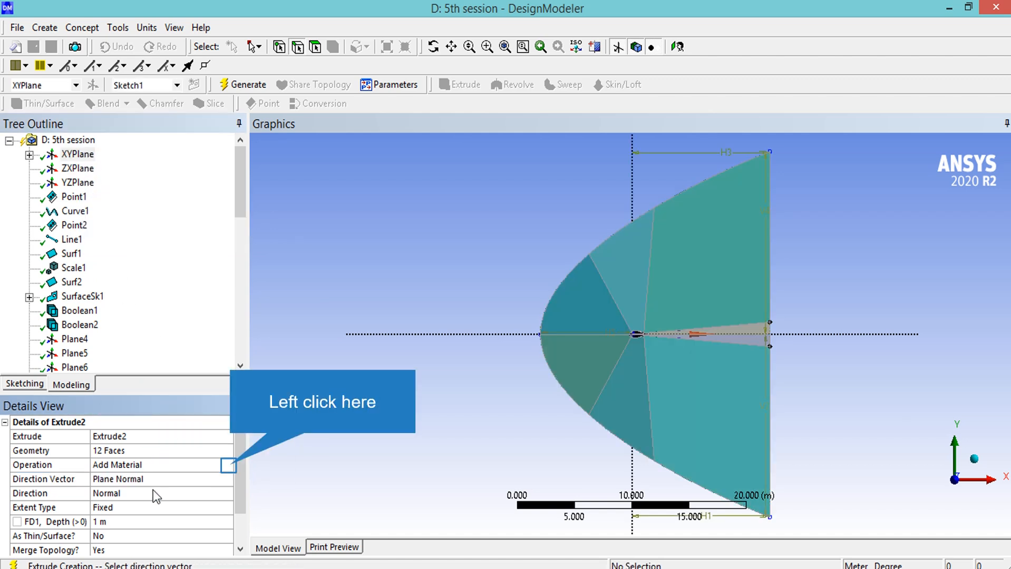
pyautogui.click(231, 465)
pyautogui.click(230, 466)
pyautogui.click(205, 478)
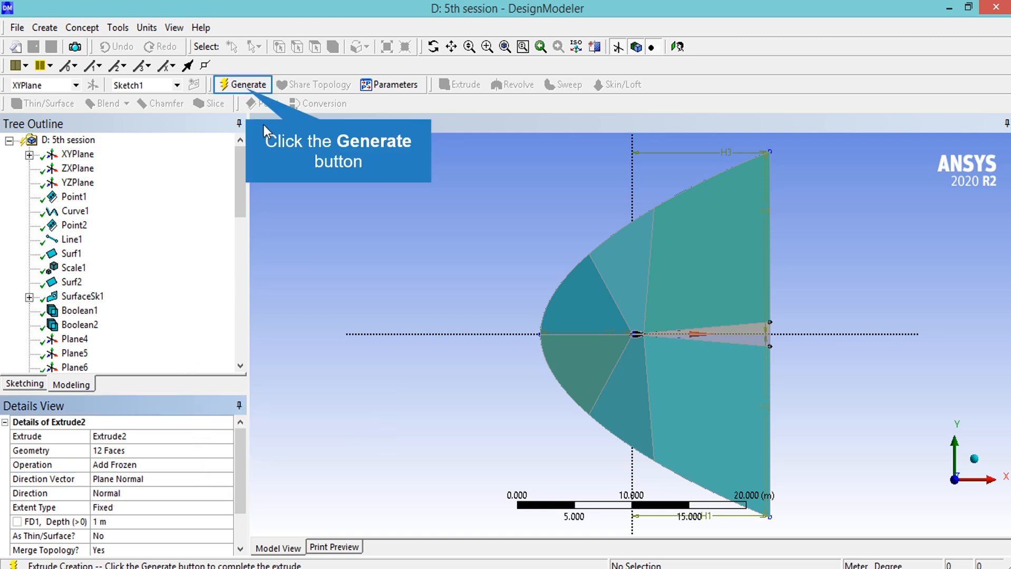
pyautogui.click(245, 87)
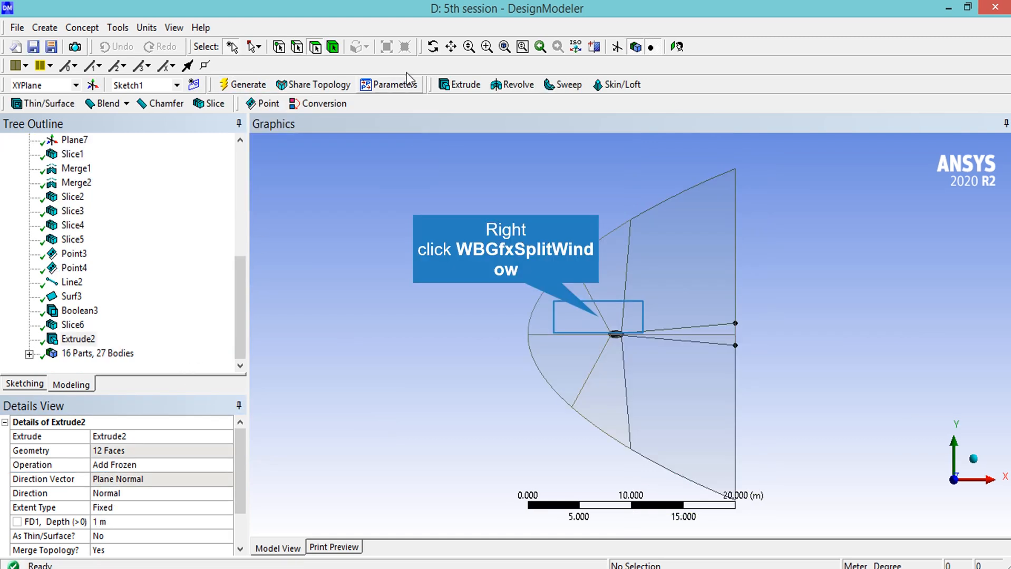
# Merge the long lower airfoil face with the short adjoining trailing-edge face, setting Merge Boundary Edges to Yes, and generate.
pyautogui.scroll(8, 592, 322)
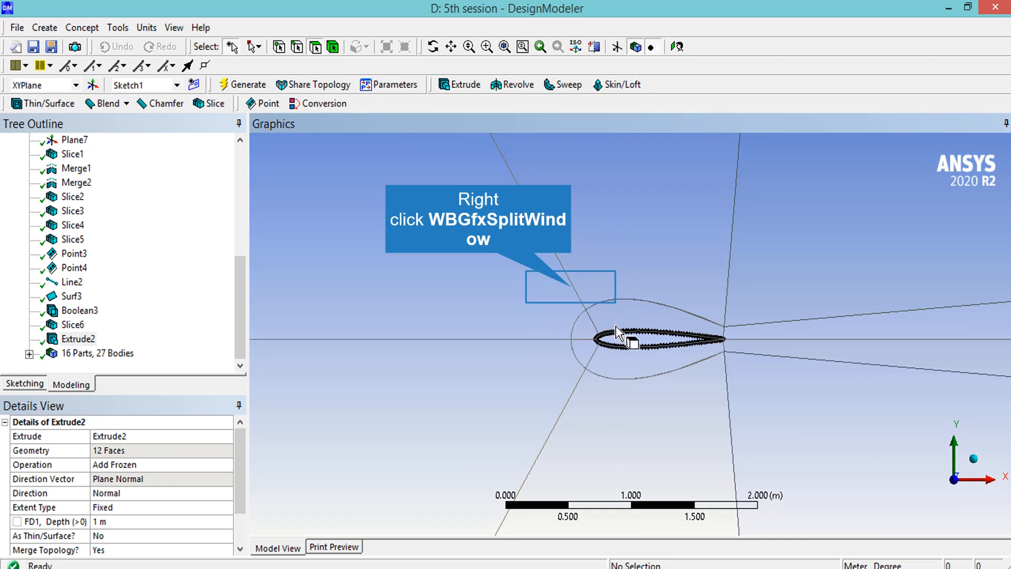
pyautogui.moveTo(571, 287); pyautogui.dragTo(764, 380, button='right')
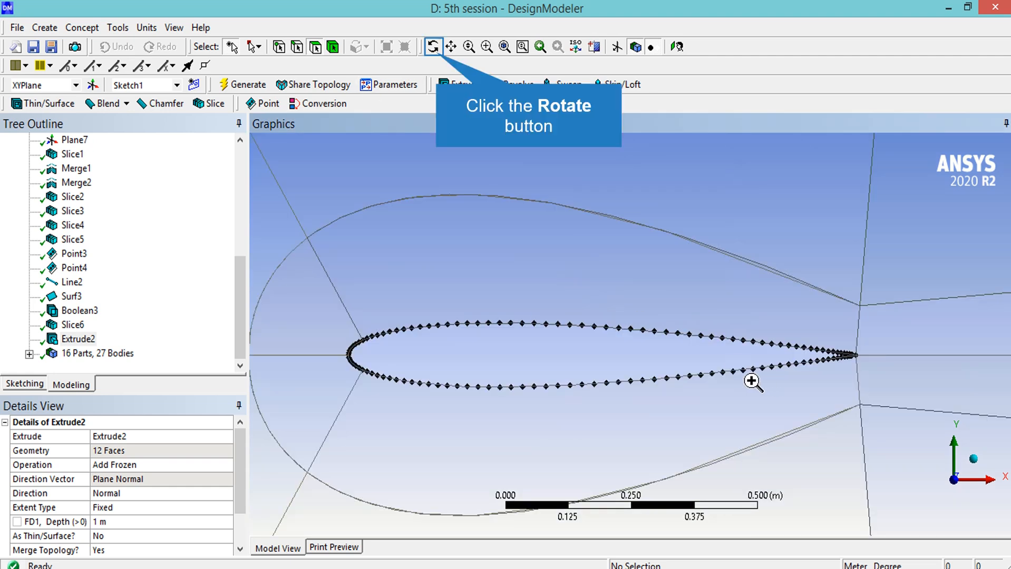
pyautogui.click(433, 46)
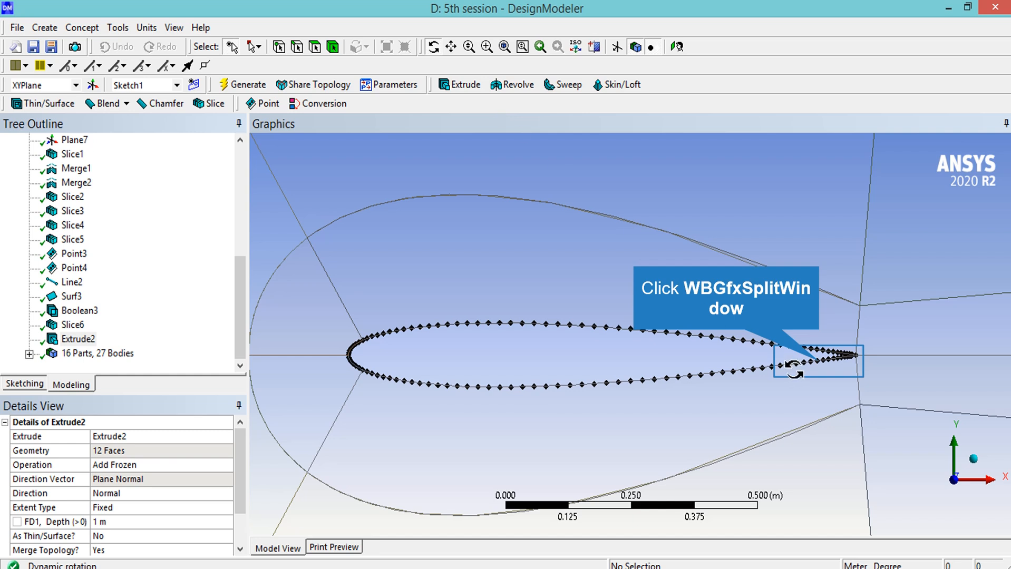
pyautogui.moveTo(815, 361); pyautogui.dragTo(822, 369)
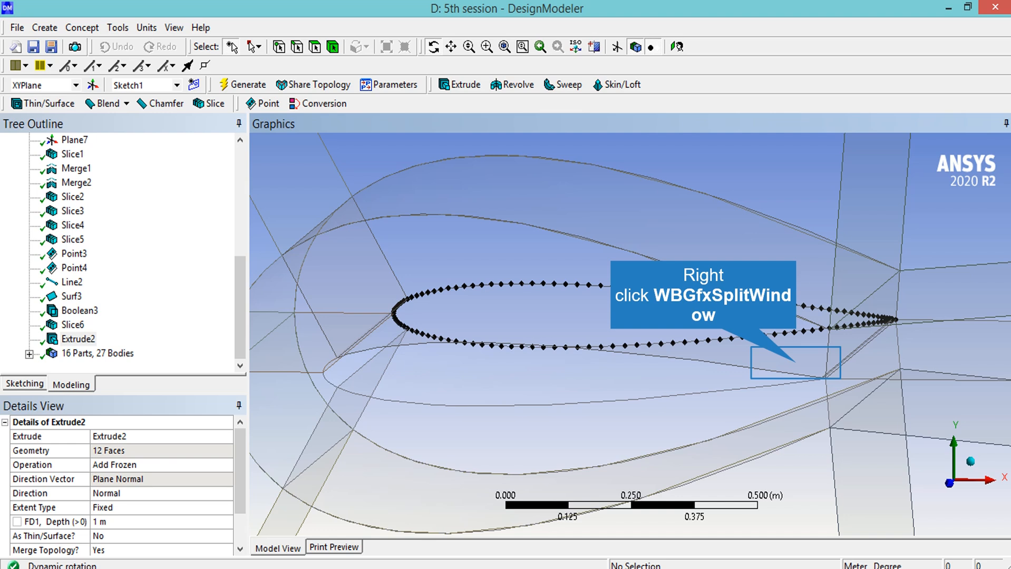
pyautogui.moveTo(796, 362); pyautogui.dragTo(842, 396, button='right')
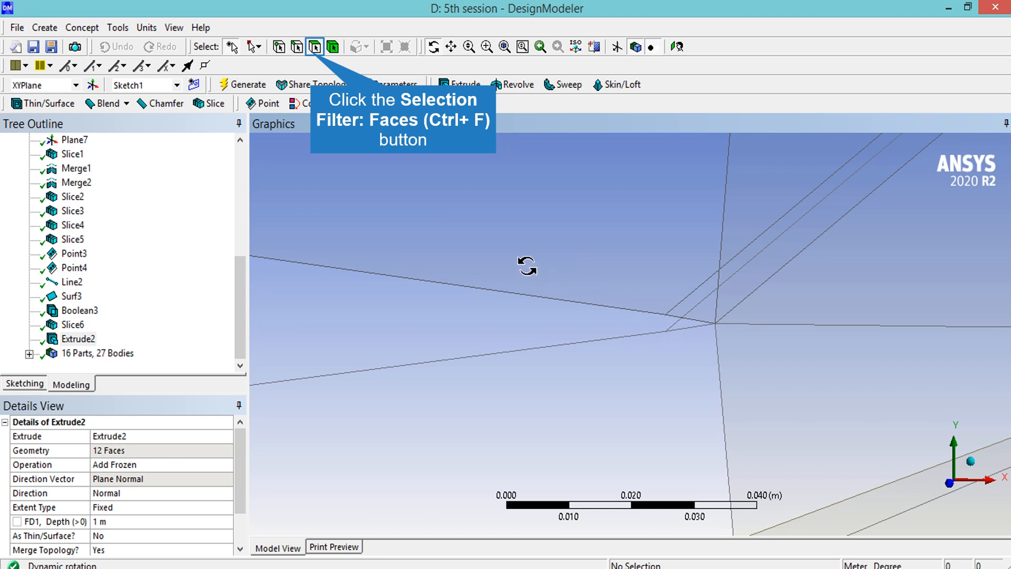
pyautogui.click(315, 47)
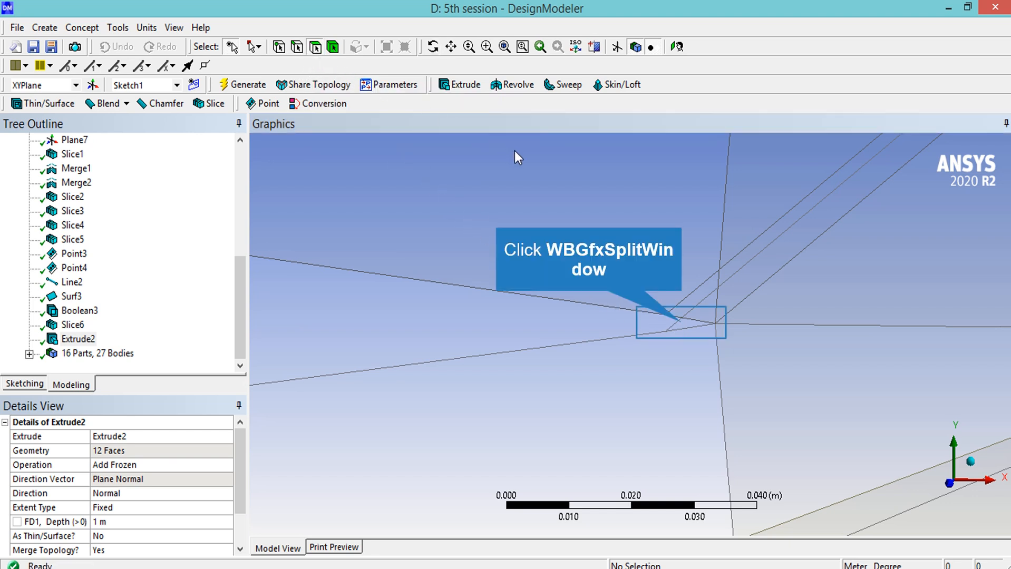
pyautogui.click(696, 339)
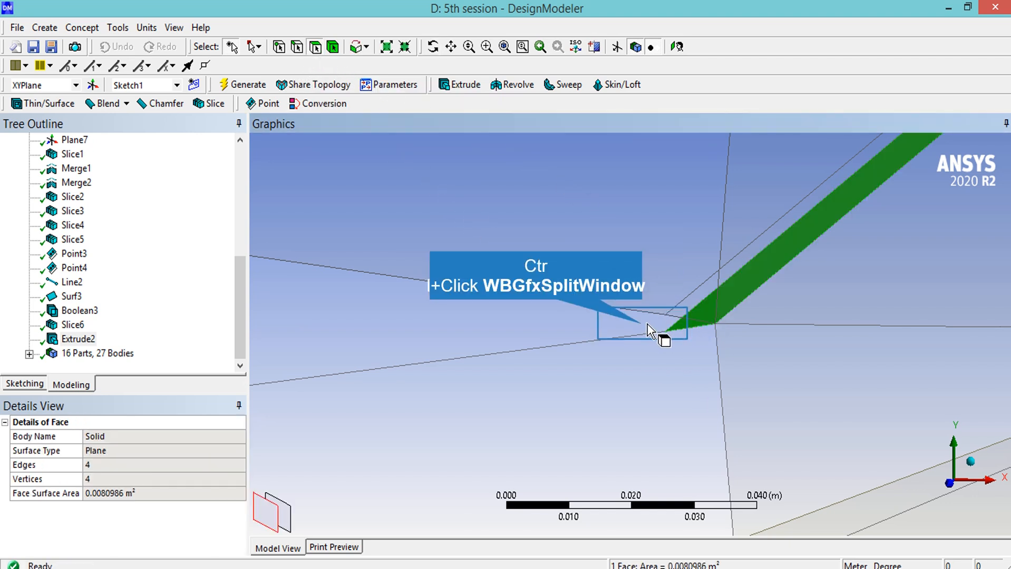
pyautogui.keyDown('ctrl'); pyautogui.click(661, 338); pyautogui.keyUp('ctrl')
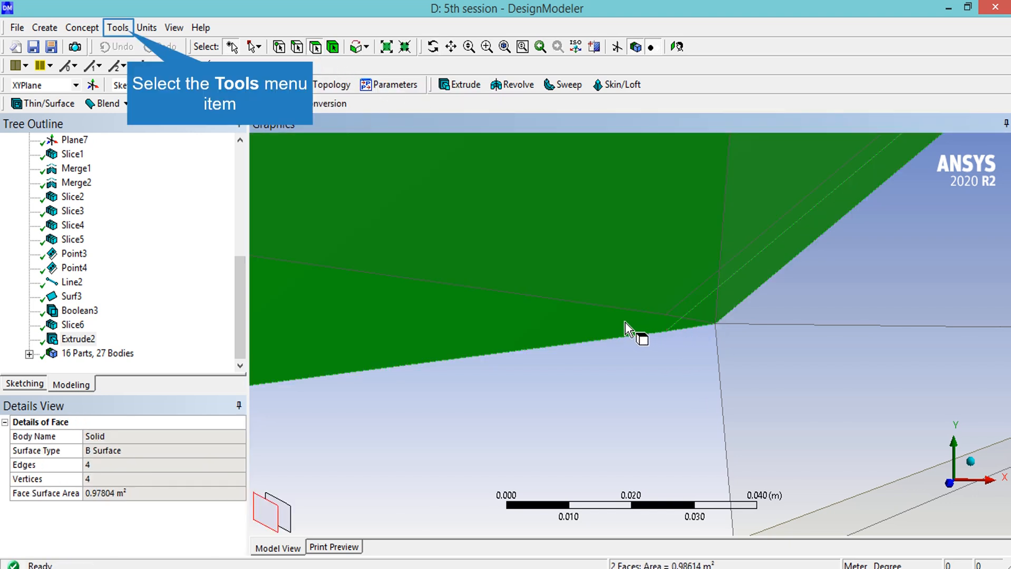
pyautogui.click(127, 31)
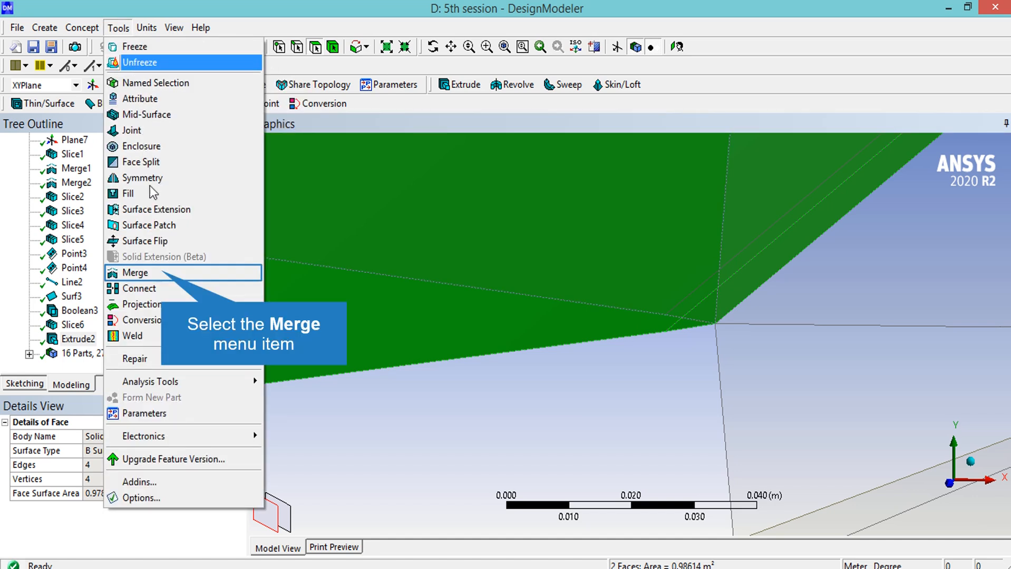
pyautogui.click(137, 272)
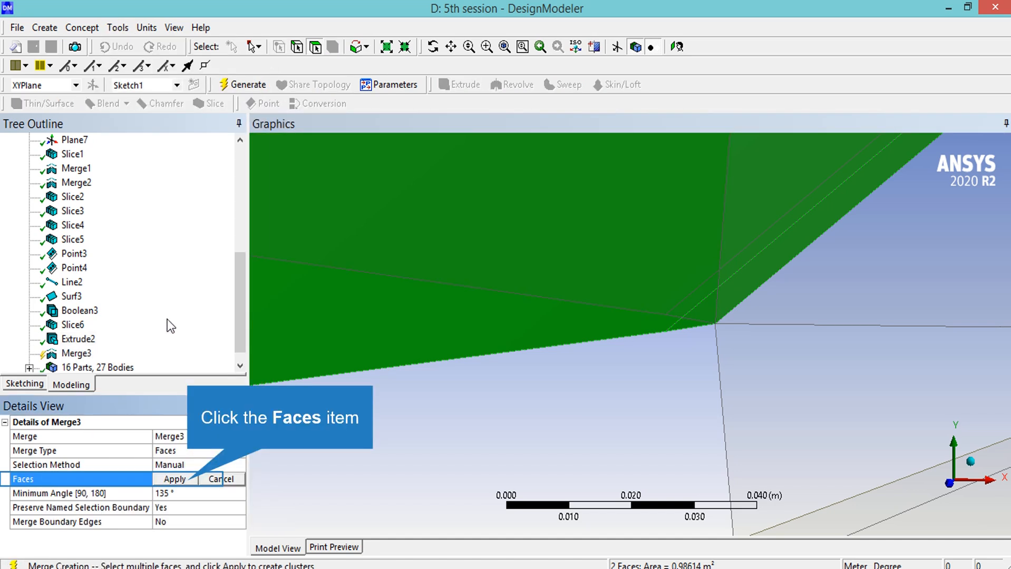
pyautogui.click(174, 479)
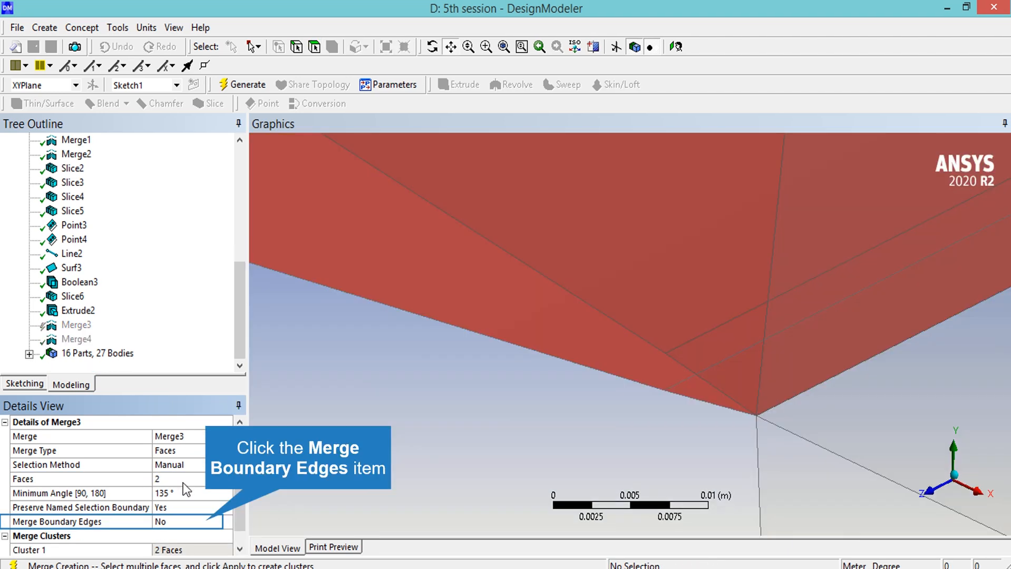
pyautogui.click(205, 521)
pyautogui.click(220, 539)
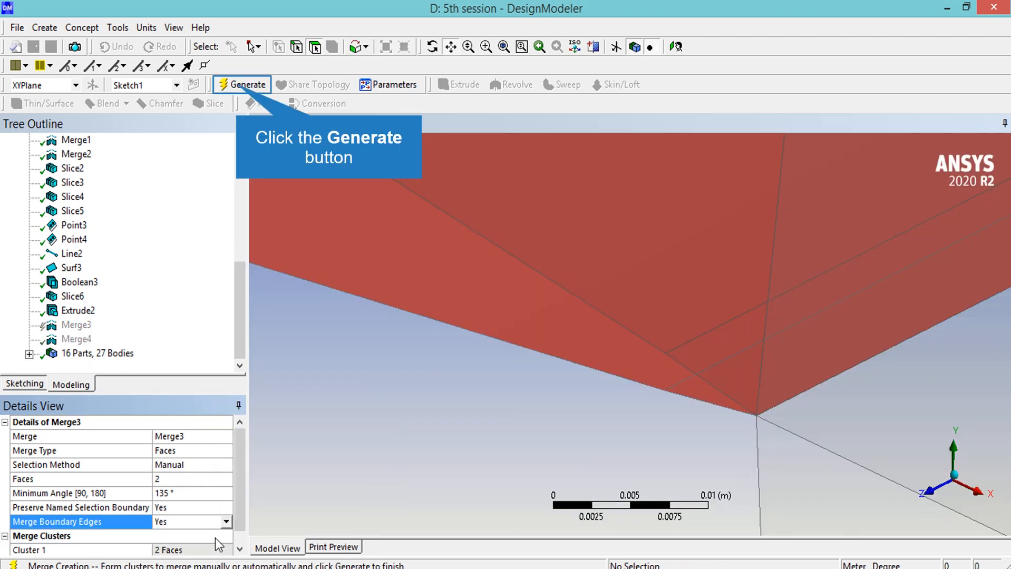
pyautogui.click(240, 87)
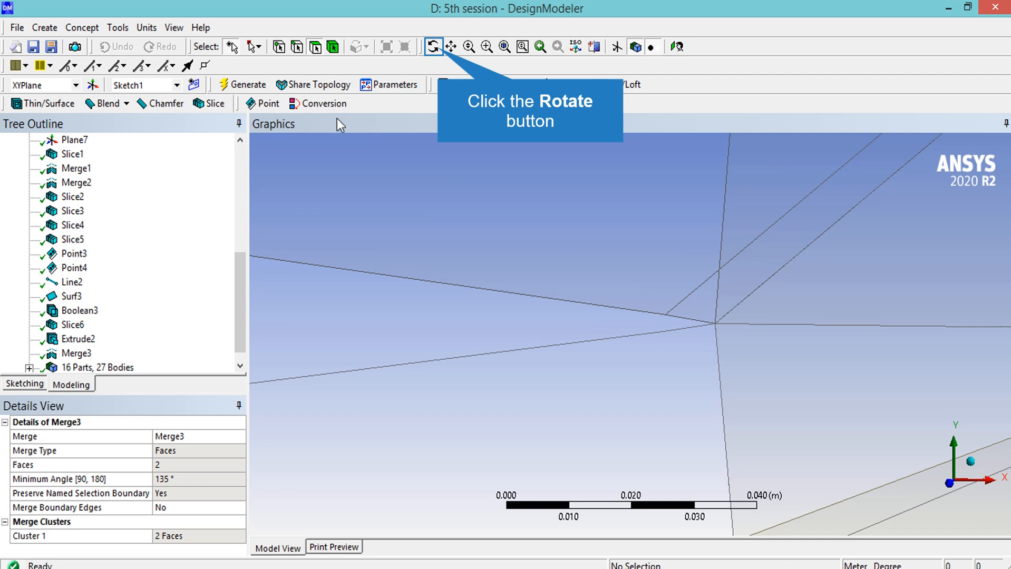
# Select the long upper airfoil face and the short adjoining trailing-edge face for merging.
pyautogui.click(434, 47)
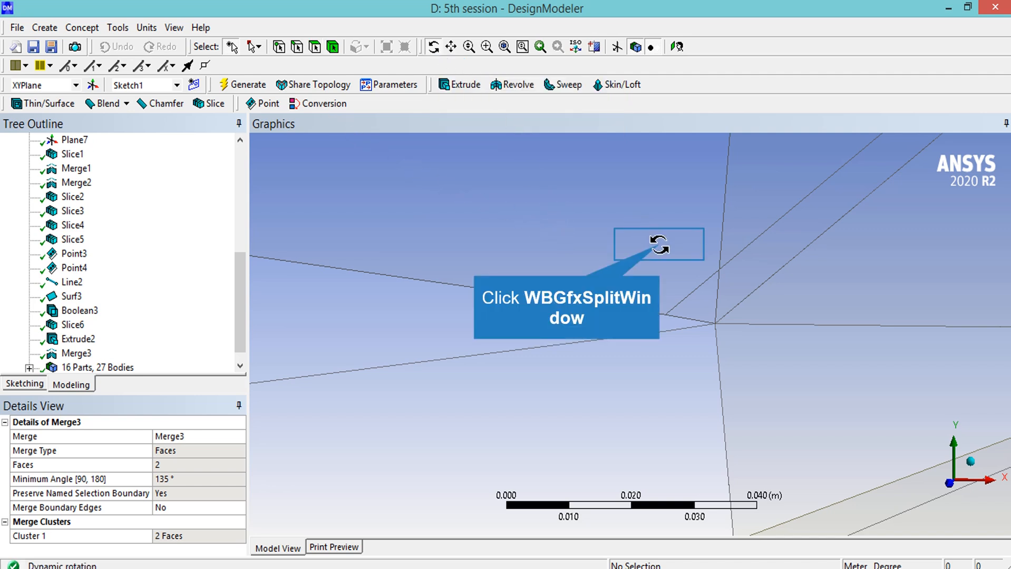
pyautogui.moveTo(658, 244); pyautogui.dragTo(675, 348)
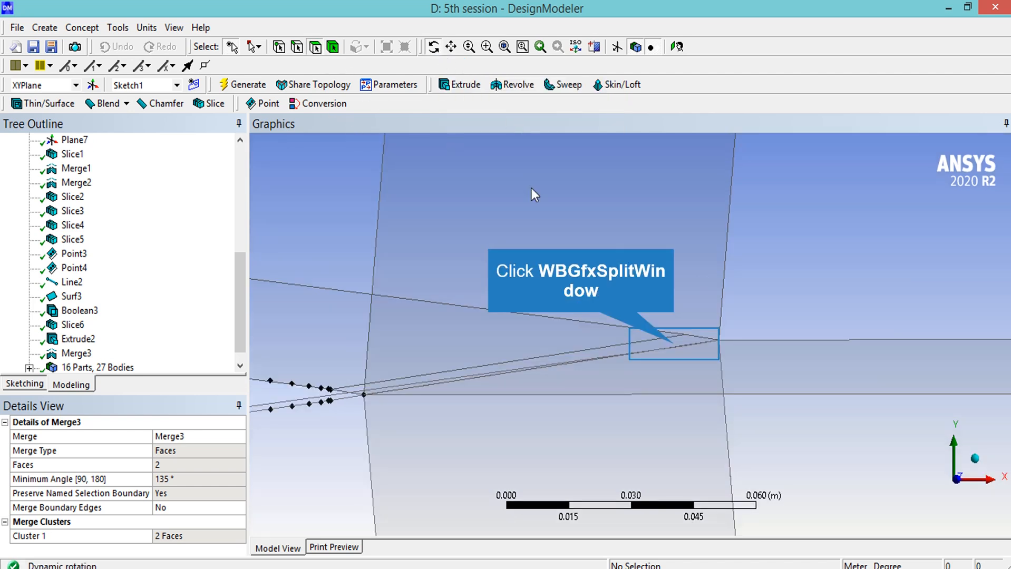
pyautogui.click(675, 348)
pyautogui.keyDown('ctrl'); pyautogui.click(414, 334); pyautogui.keyUp('ctrl')
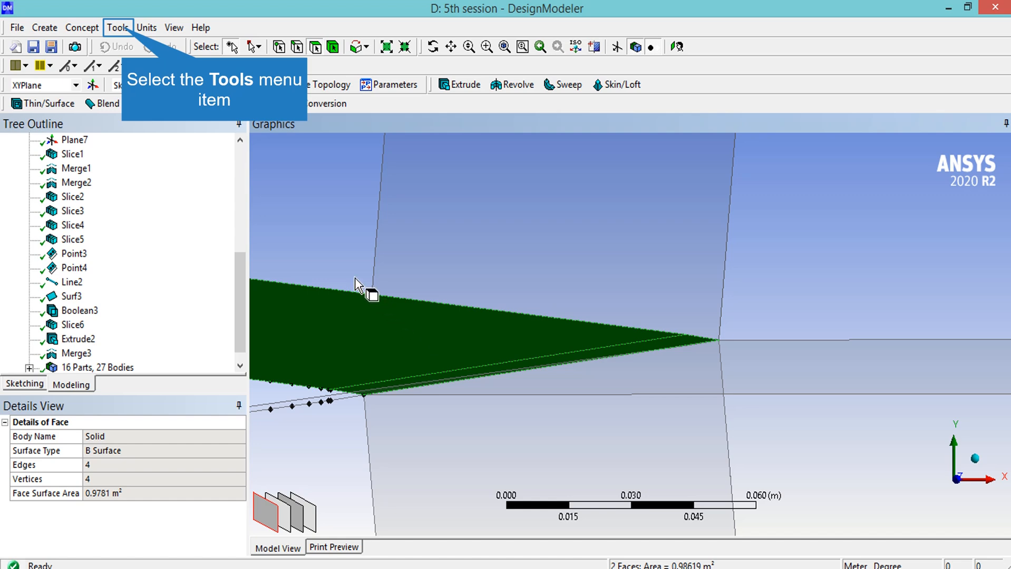
# Create a face merge from the two selected faces with Merge Boundary Edges set to Yes.
pyautogui.click(118, 28)
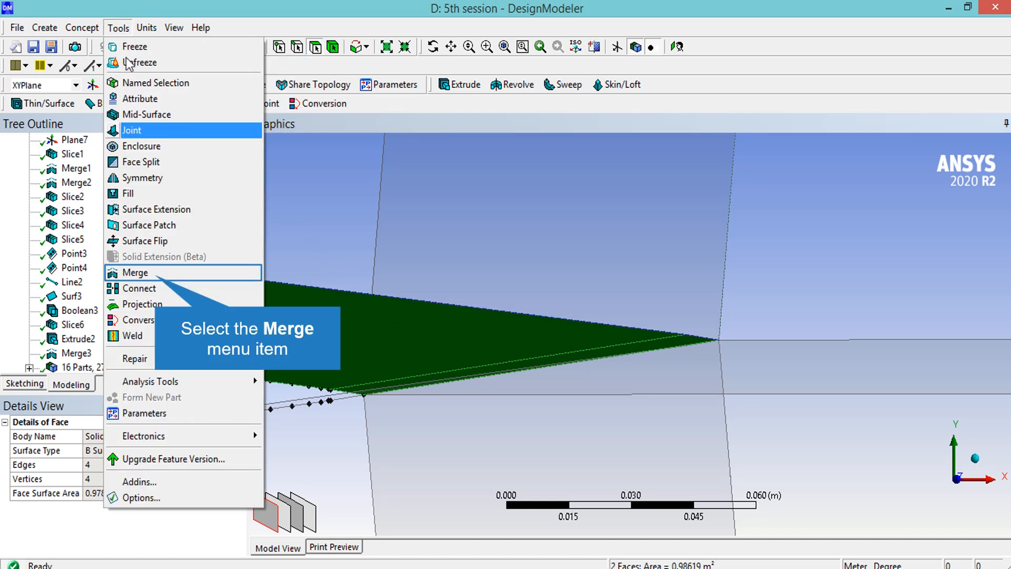
pyautogui.click(158, 273)
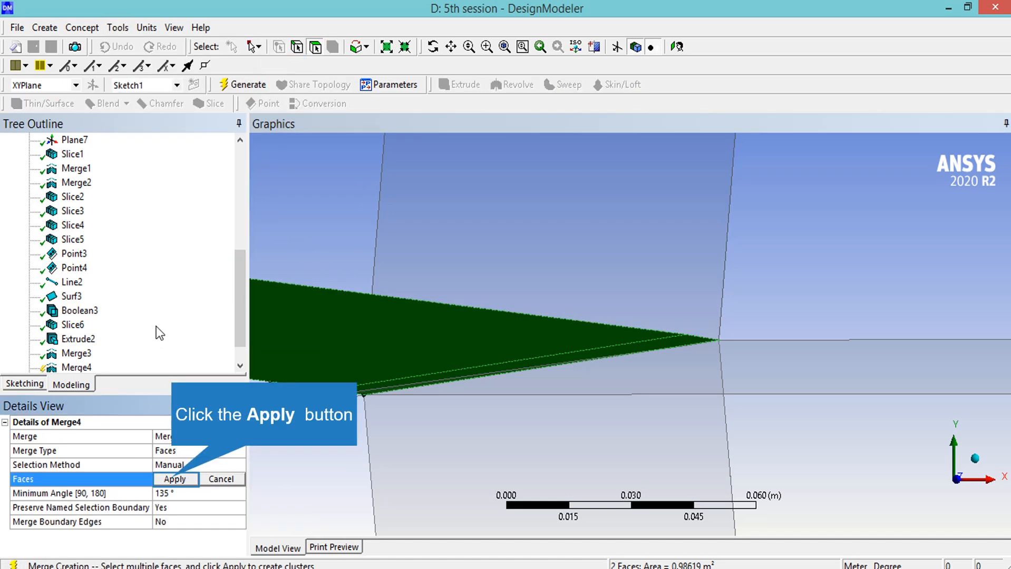
pyautogui.click(173, 479)
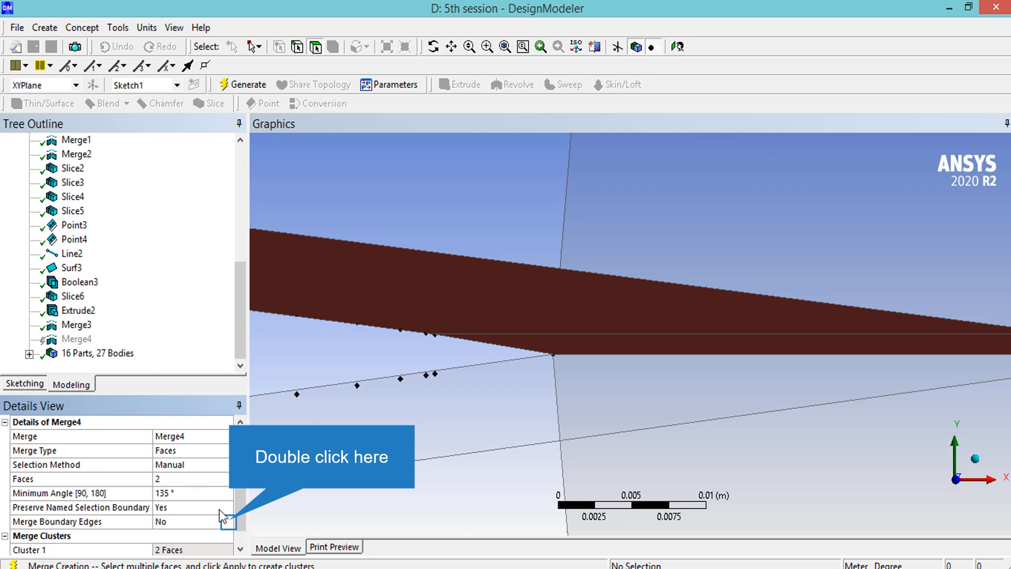
pyautogui.doubleClick(227, 522)
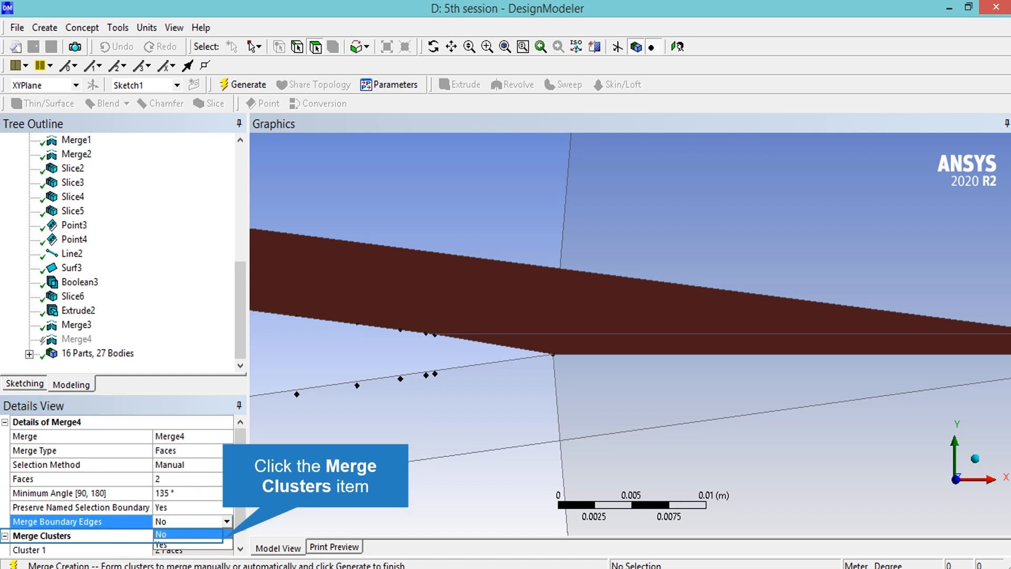
pyautogui.click(220, 544)
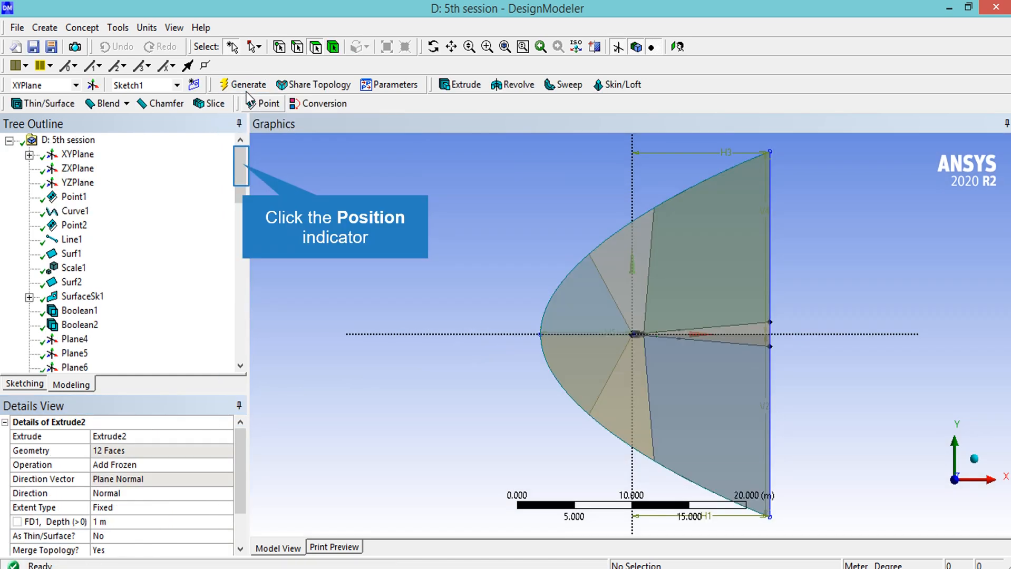
# Suppress the line body and all surface bodies, leaving only the solids active.
pyautogui.moveTo(242, 164); pyautogui.dragTo(241, 332)
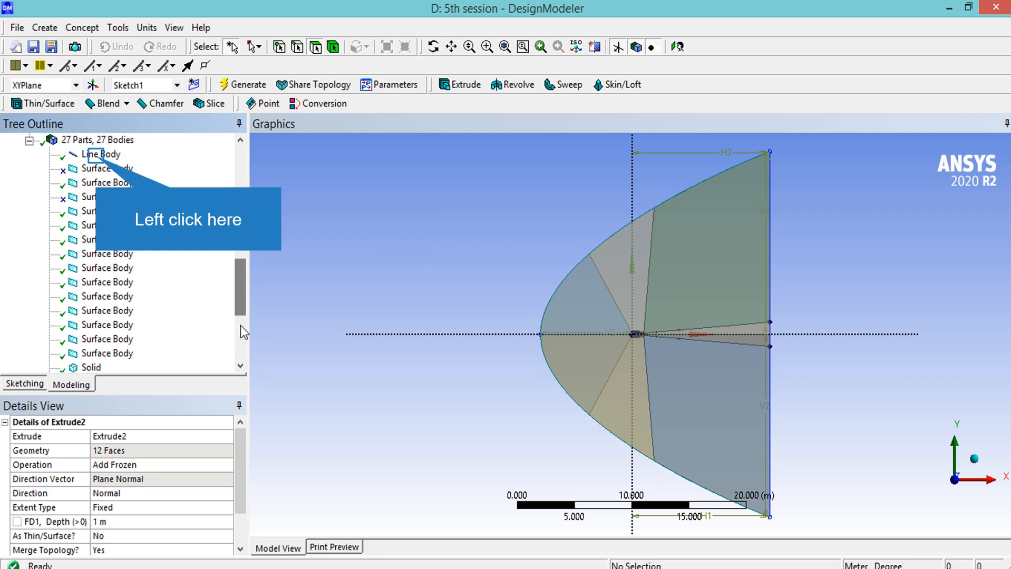
pyautogui.click(98, 157)
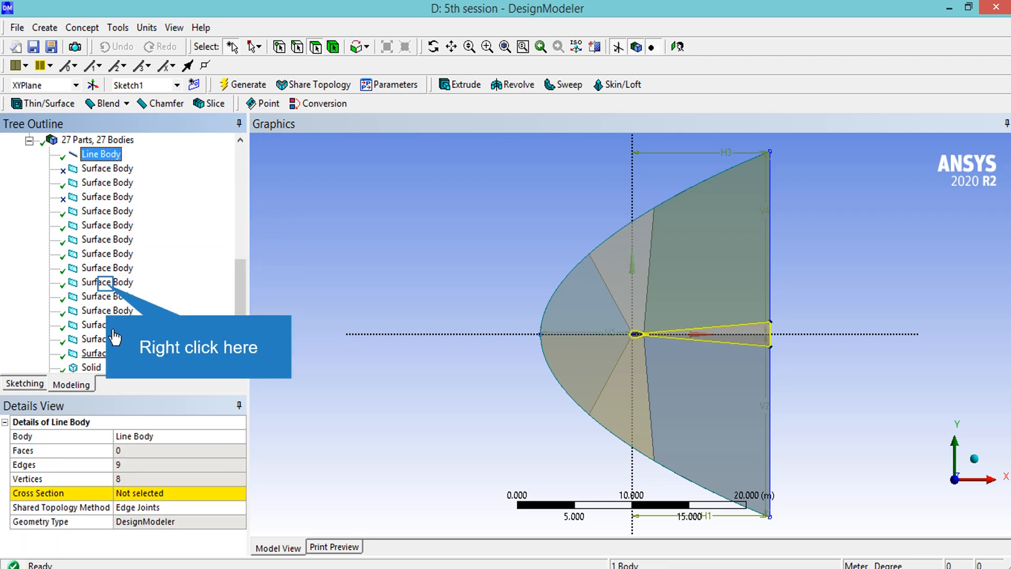
pyautogui.keyDown('shift'); pyautogui.click(107, 283); pyautogui.keyUp('shift')
pyautogui.rightClick(107, 283)
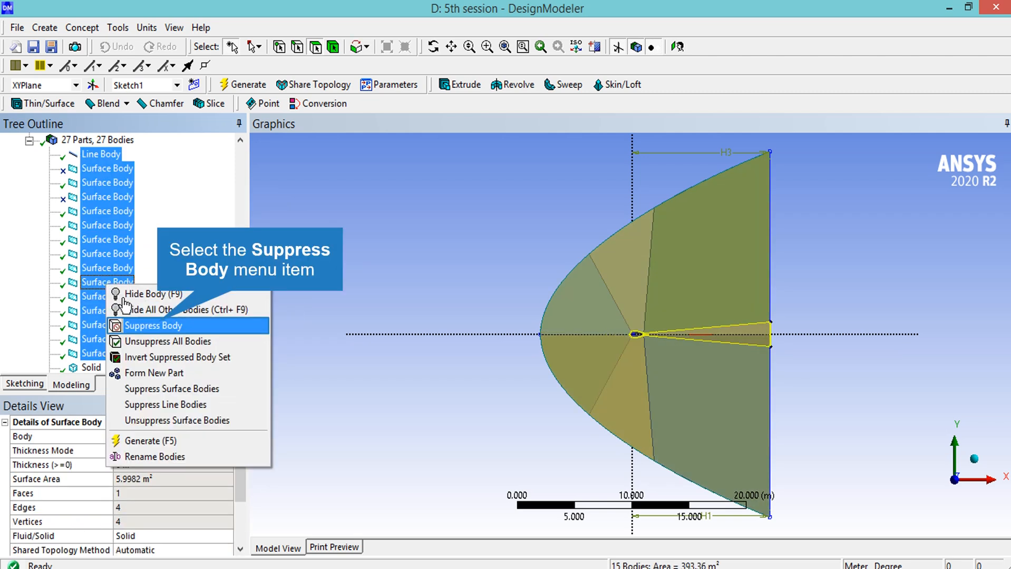
pyautogui.click(158, 327)
# Form one new part from all twelve solid bodies.
pyautogui.click(237, 289)
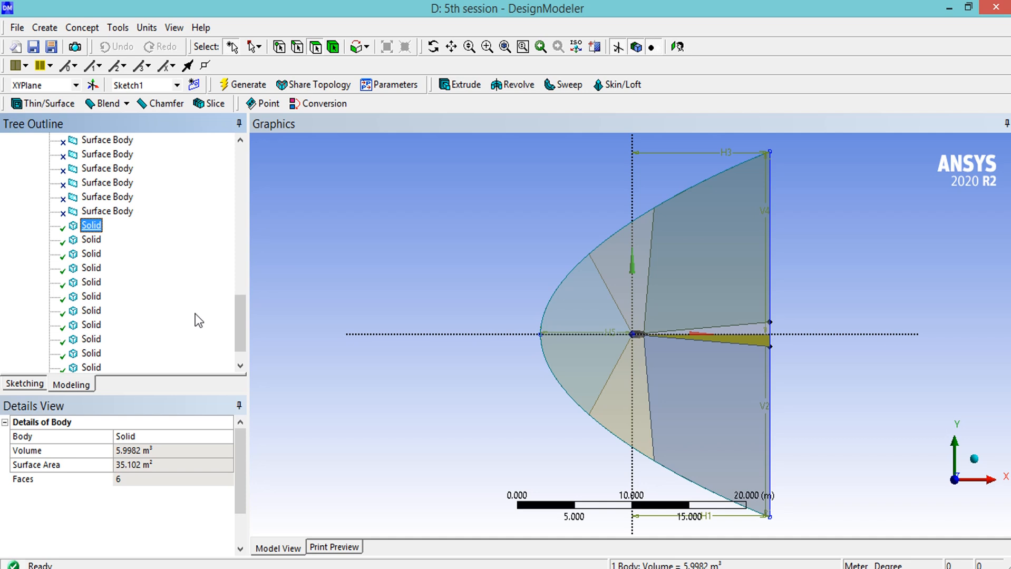
pyautogui.scroll(-1, 195, 320)
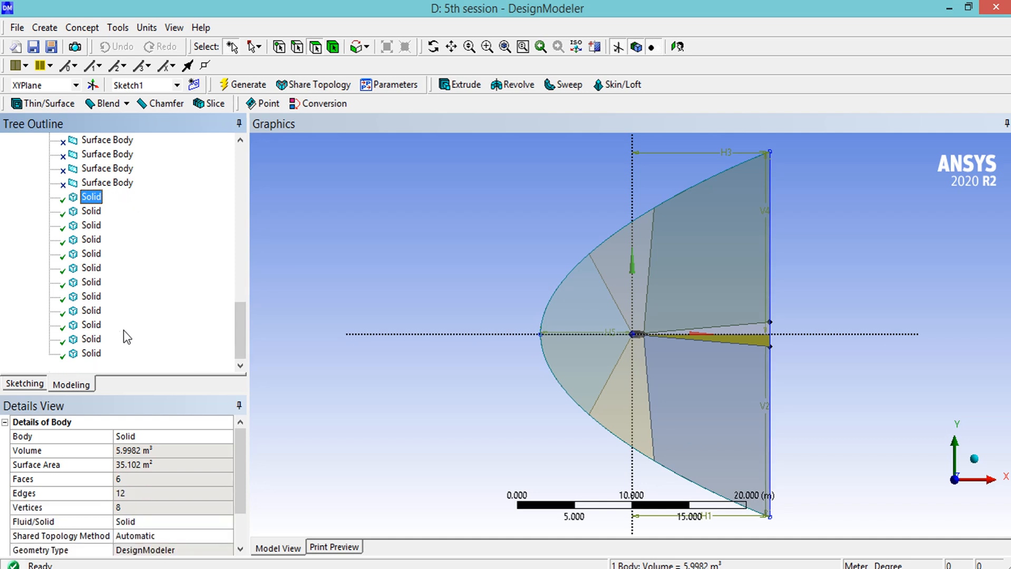
pyautogui.keyDown('shift'); pyautogui.click(91, 353); pyautogui.keyUp('shift')
pyautogui.rightClick(90, 311)
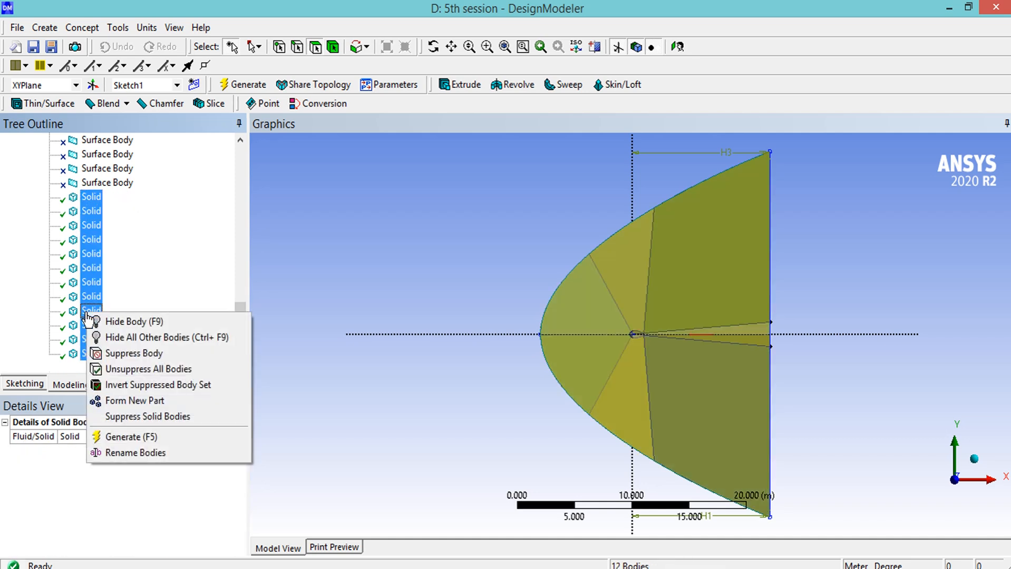
pyautogui.click(145, 400)
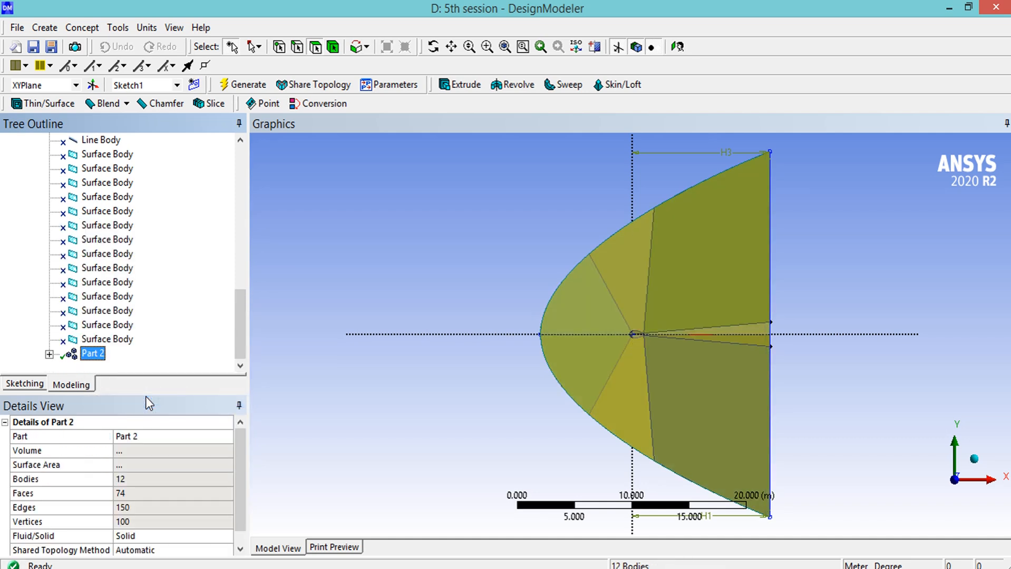
# Set the new part's Fluid/Solid property to Fluid.
pyautogui.click(231, 536)
pyautogui.click(231, 536)
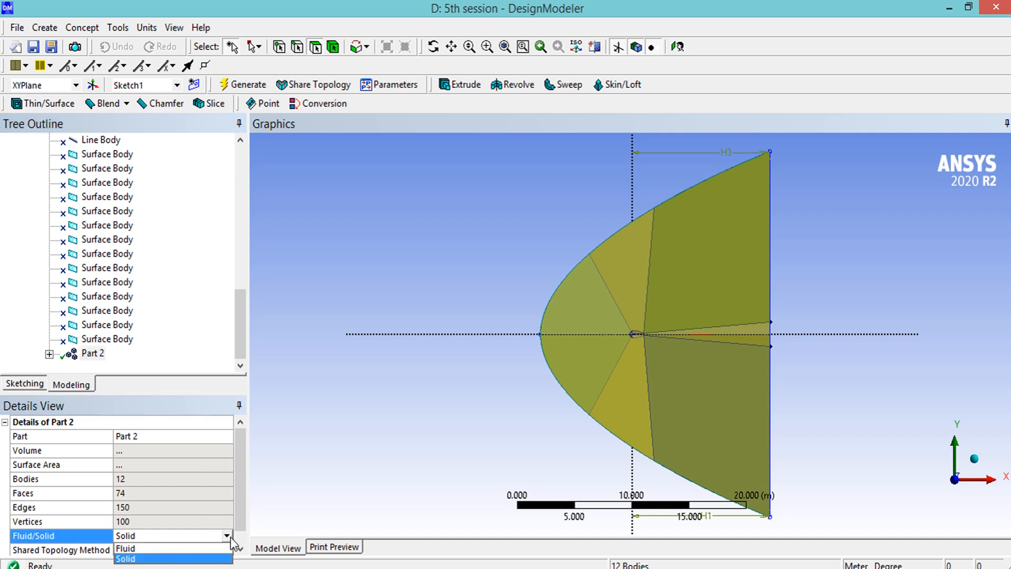
pyautogui.click(197, 546)
pyautogui.click(385, 369)
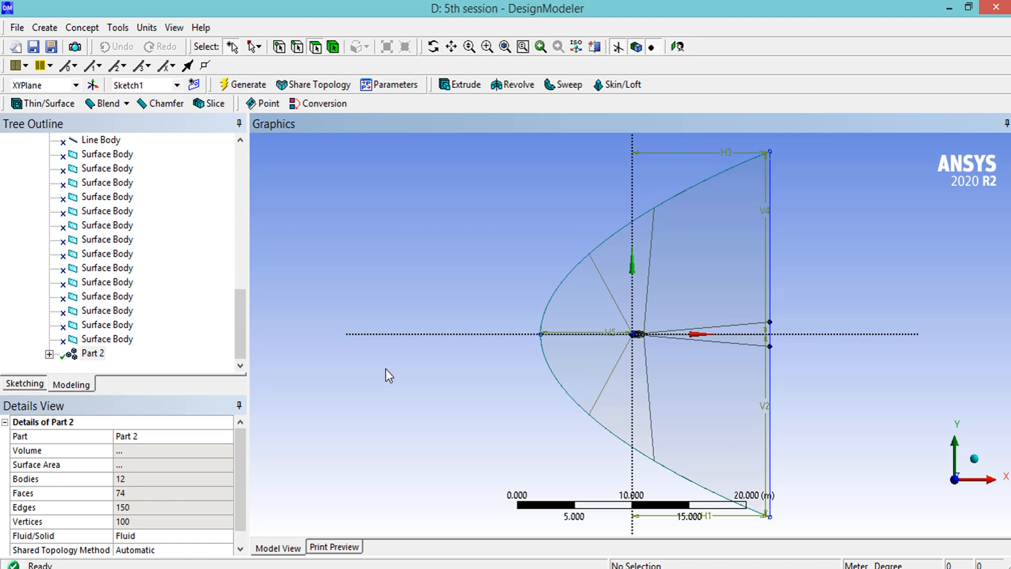
# Save the finished geometry and switch to Meshing by opening the Mesh cell of the 5th session system.
pyautogui.click(974, 458)
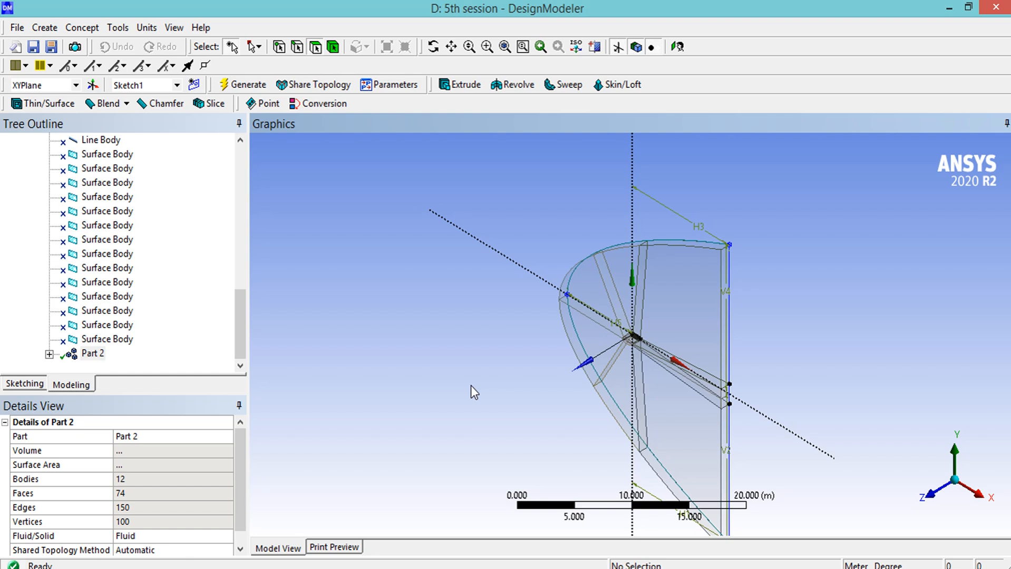
pyautogui.click(34, 48)
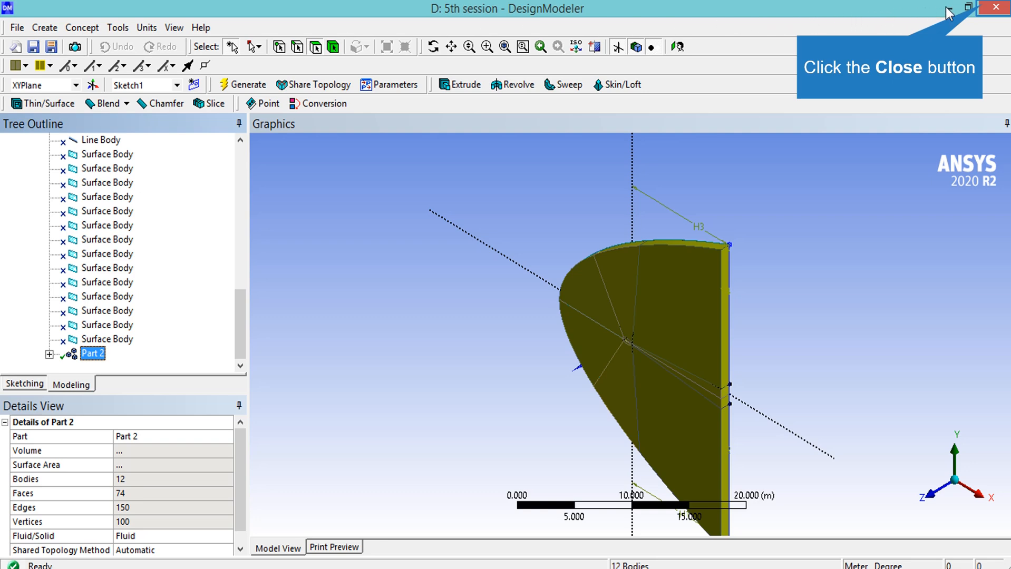
pyautogui.click(981, 8)
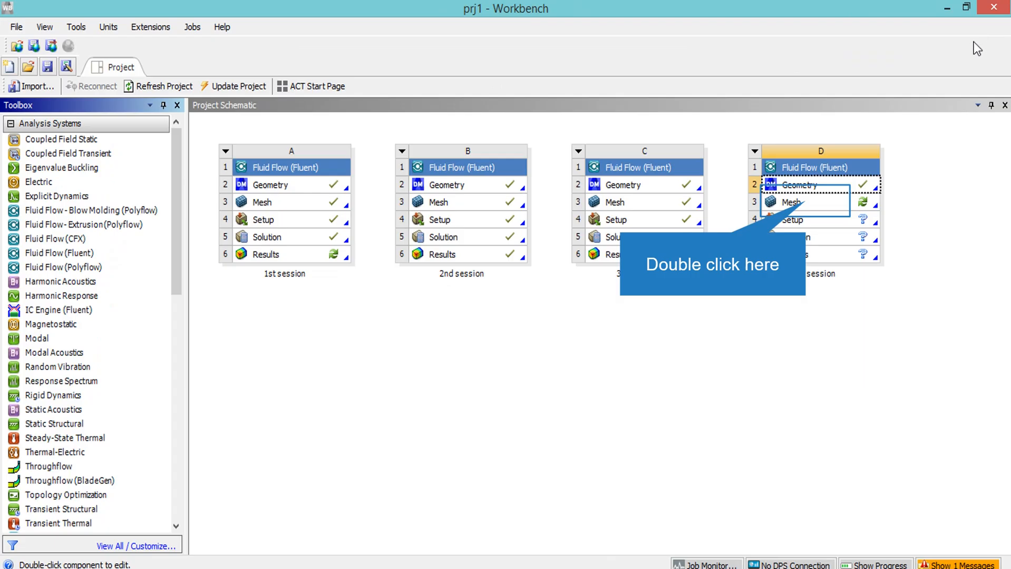
pyautogui.doubleClick(806, 202)
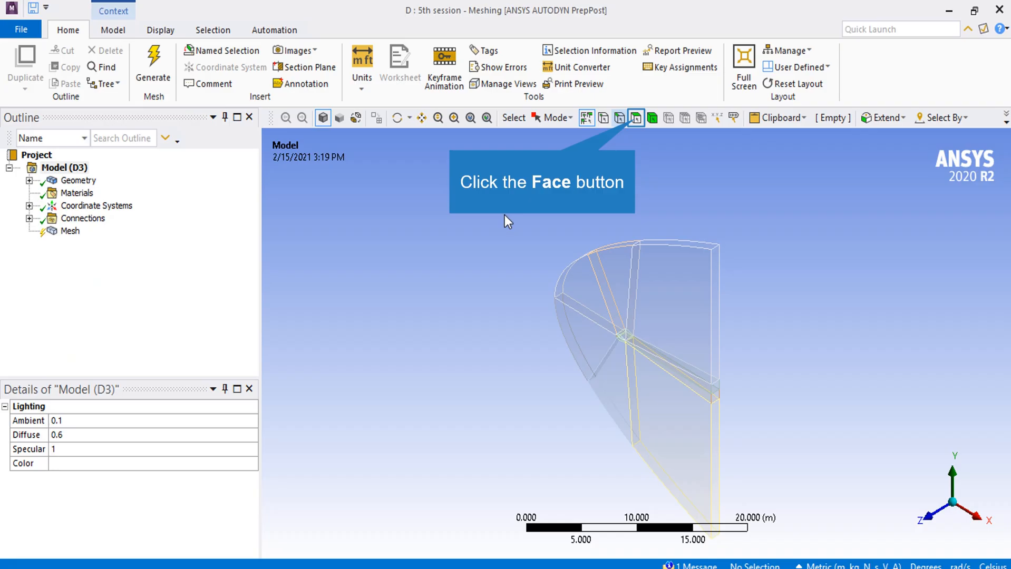
# Create a named selection "Pressure far field" from the domain's curved outer faces and flat rear faces.
pyautogui.click(636, 118)
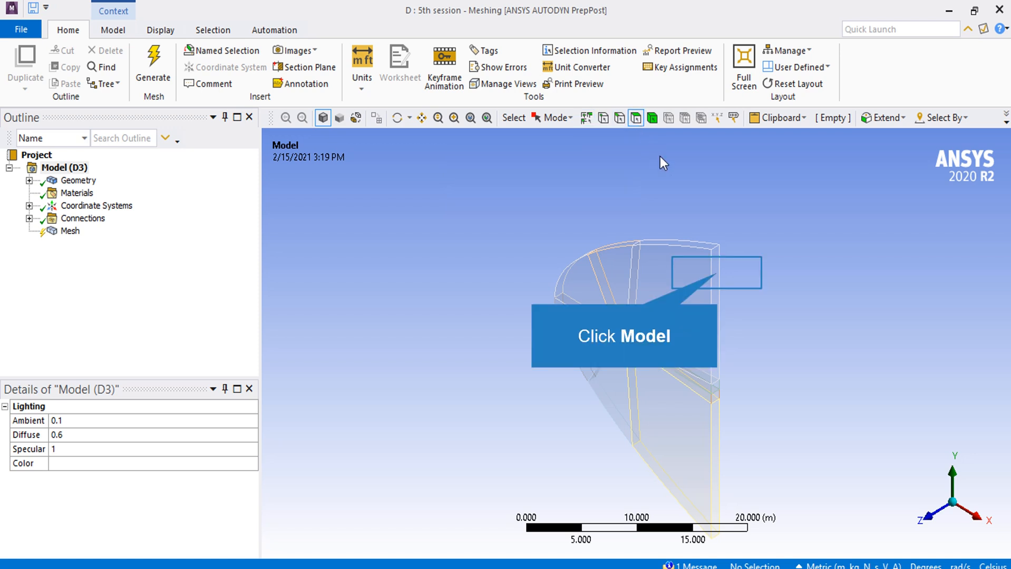
pyautogui.click(718, 271)
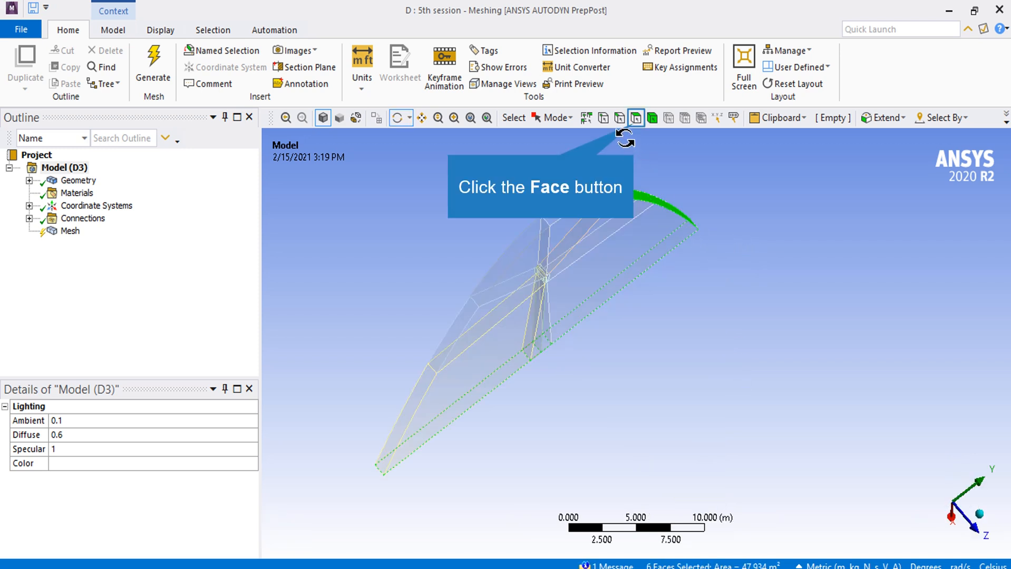
pyautogui.click(636, 118)
pyautogui.keyDown('ctrl'); pyautogui.click(432, 352); pyautogui.keyUp('ctrl')
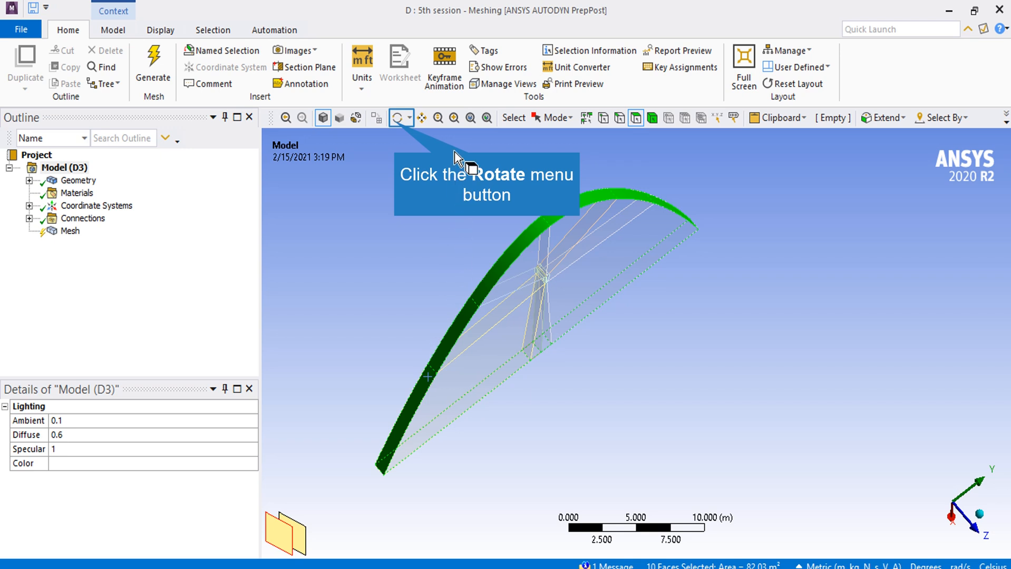
pyautogui.click(398, 118)
pyautogui.moveTo(581, 257); pyautogui.dragTo(469, 158)
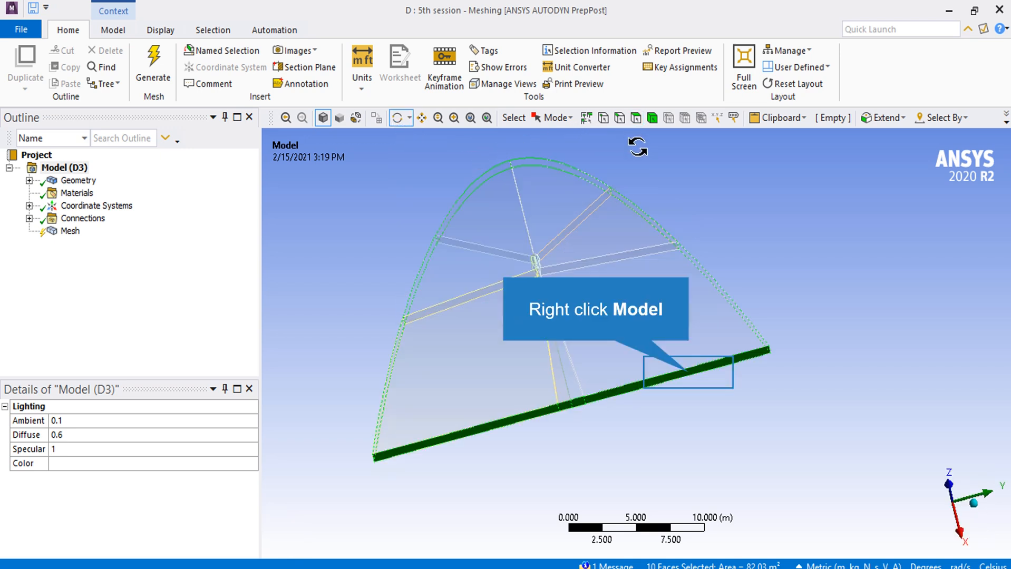
pyautogui.rightClick(688, 371)
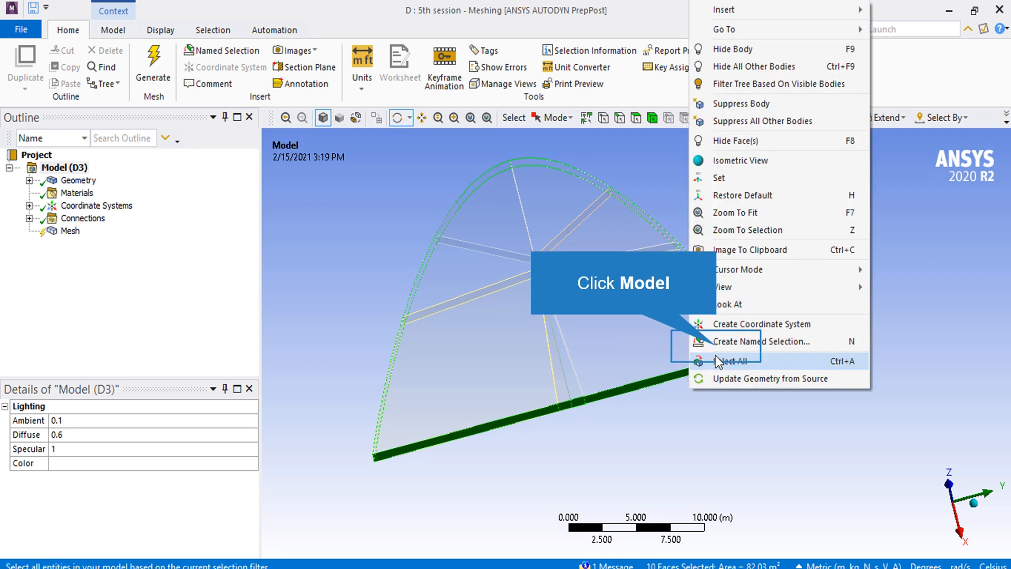
pyautogui.click(737, 342)
pyautogui.write('Pressure far field')
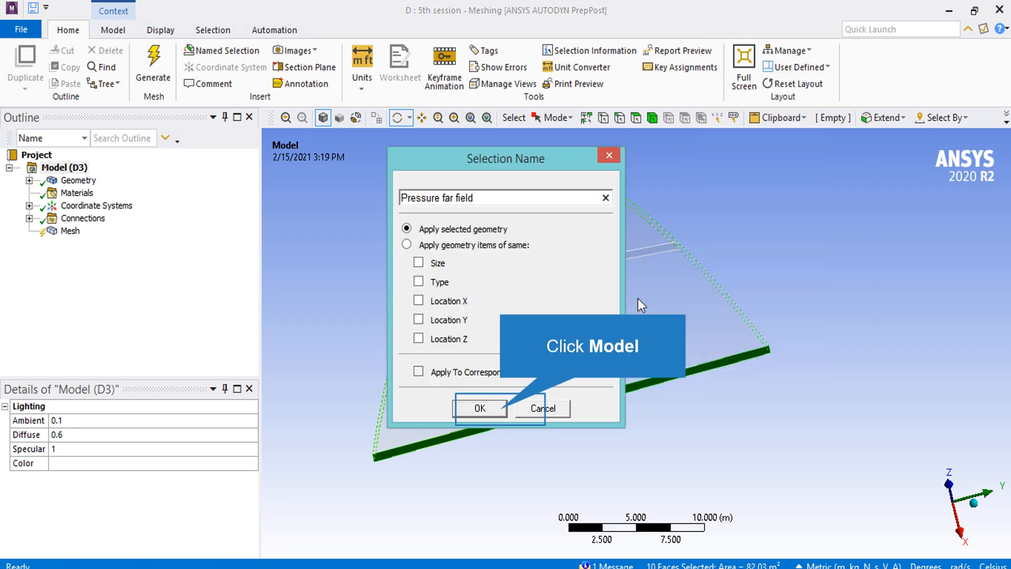
pyautogui.click(505, 408)
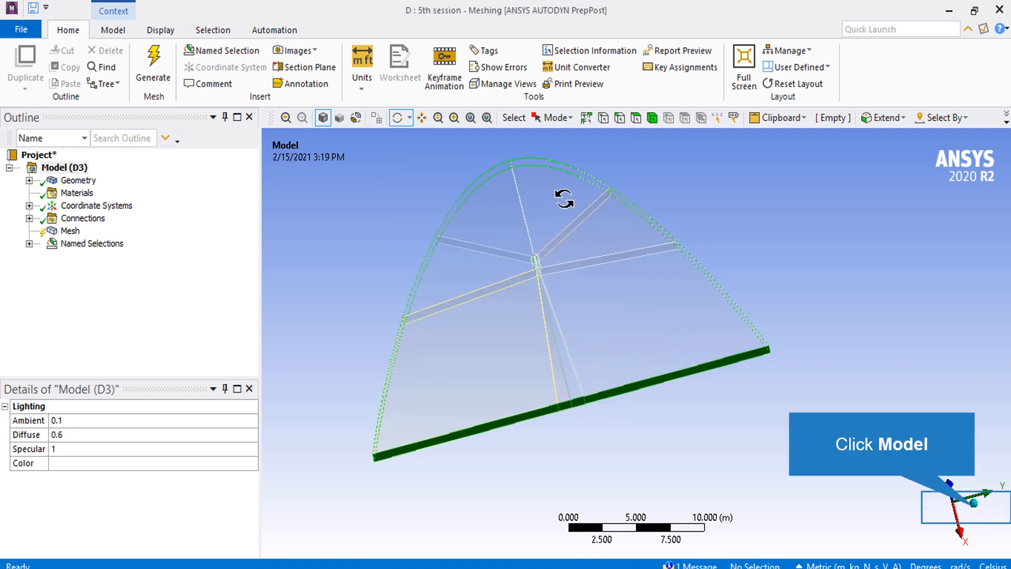
# Select all the large side faces of the domain on both sides of the airfoil, including the small ones around it.
pyautogui.click(974, 504)
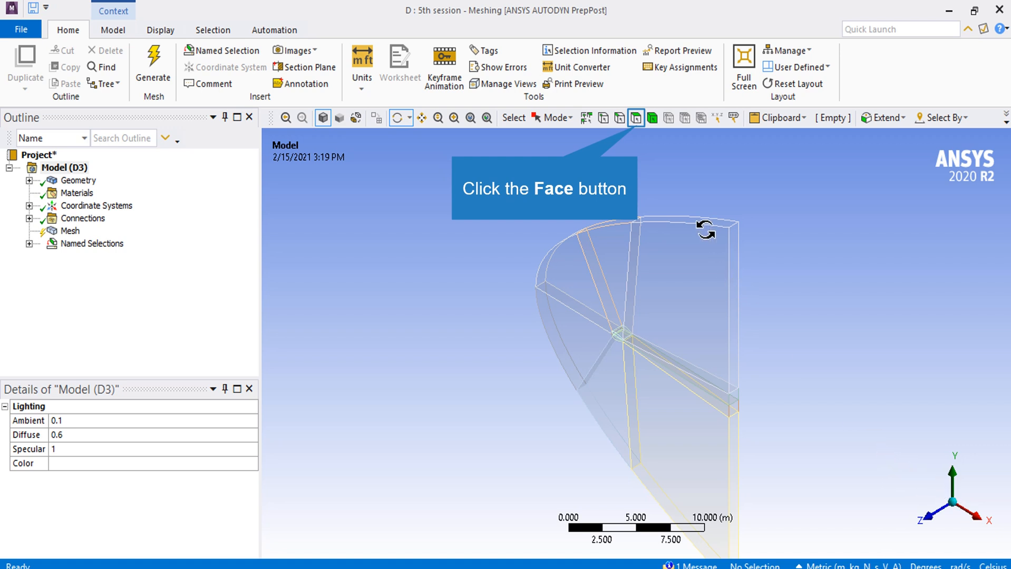
pyautogui.click(637, 119)
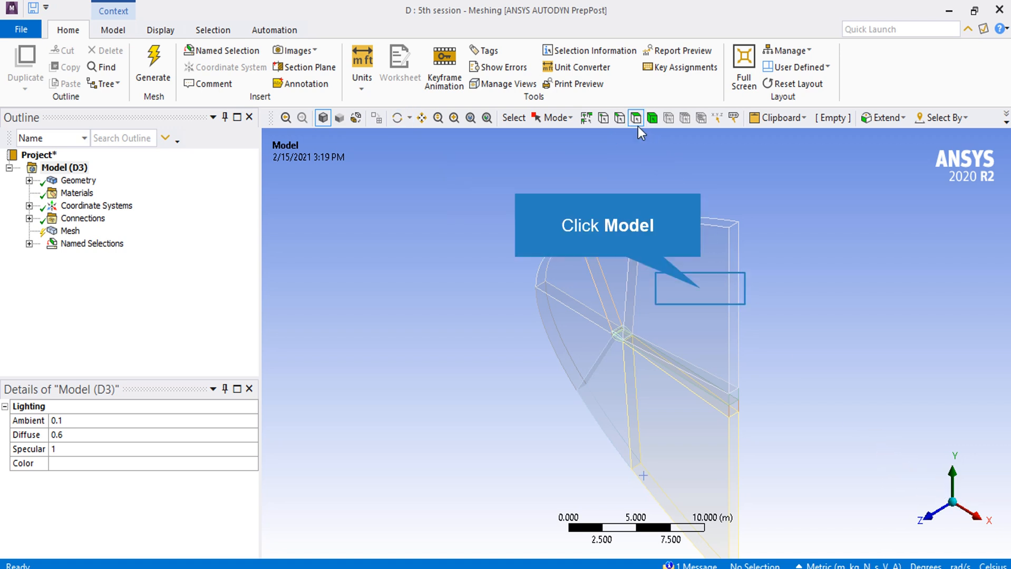
pyautogui.click(701, 290)
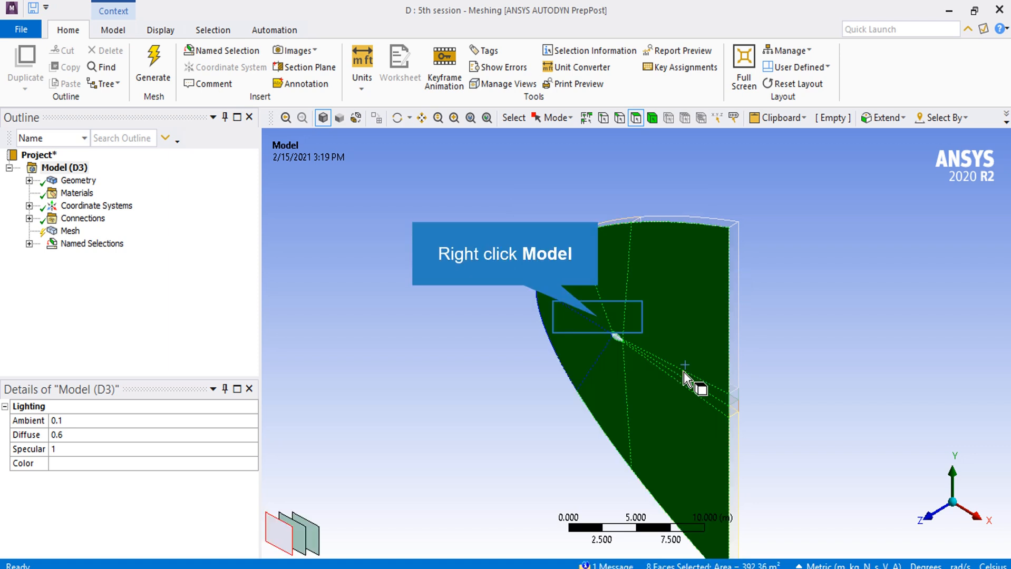
pyautogui.moveTo(597, 317); pyautogui.dragTo(637, 352, button='right')
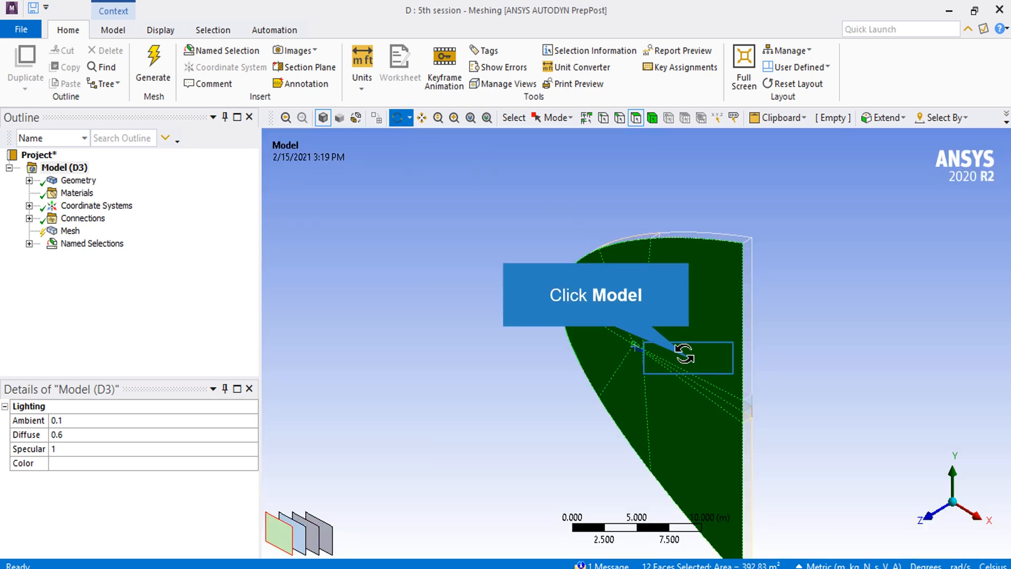
pyautogui.click(684, 304)
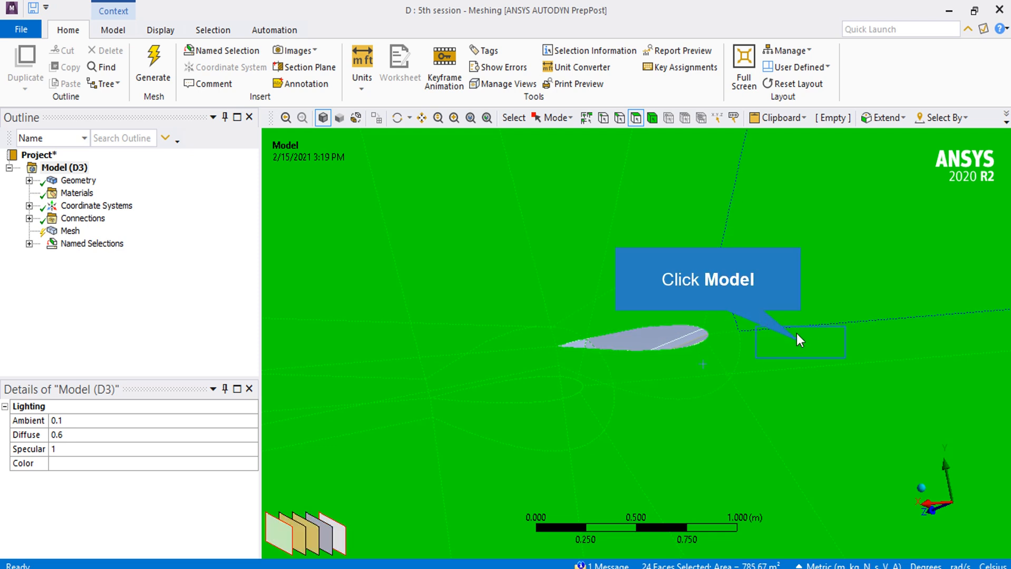
pyautogui.click(797, 338)
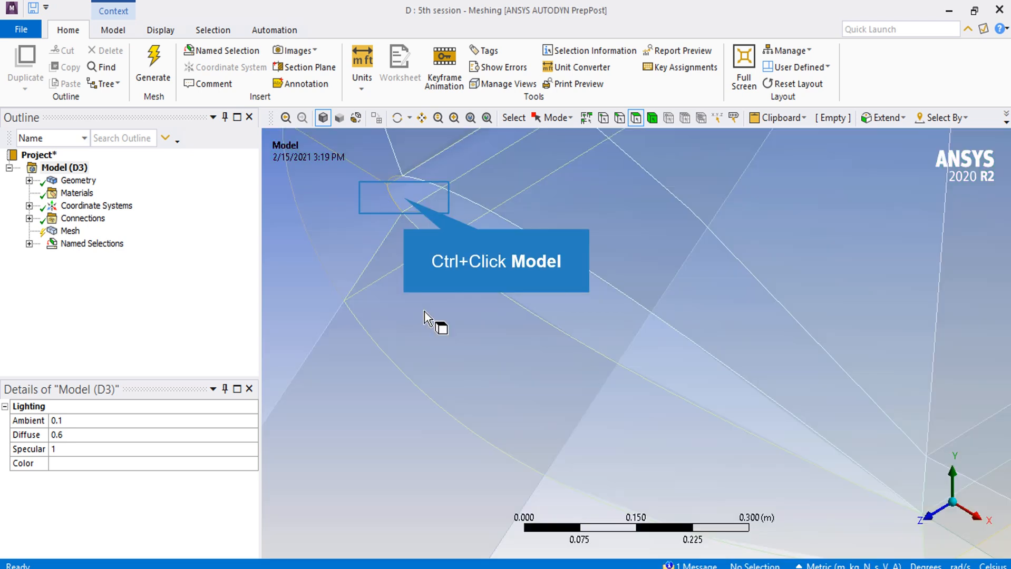
# Create a named selection "Bottom wall" from the airfoil's leading-edge and lower surface faces.
pyautogui.keyDown('ctrl'); pyautogui.click(404, 198); pyautogui.keyUp('ctrl')
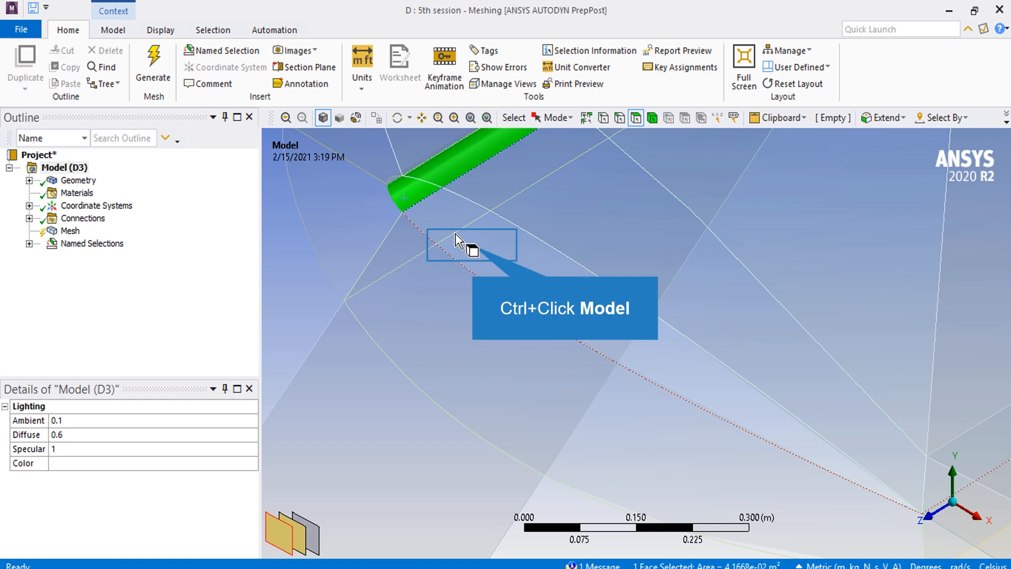
pyautogui.keyDown('ctrl'); pyautogui.click(459, 240); pyautogui.keyUp('ctrl')
pyautogui.rightClick(477, 253)
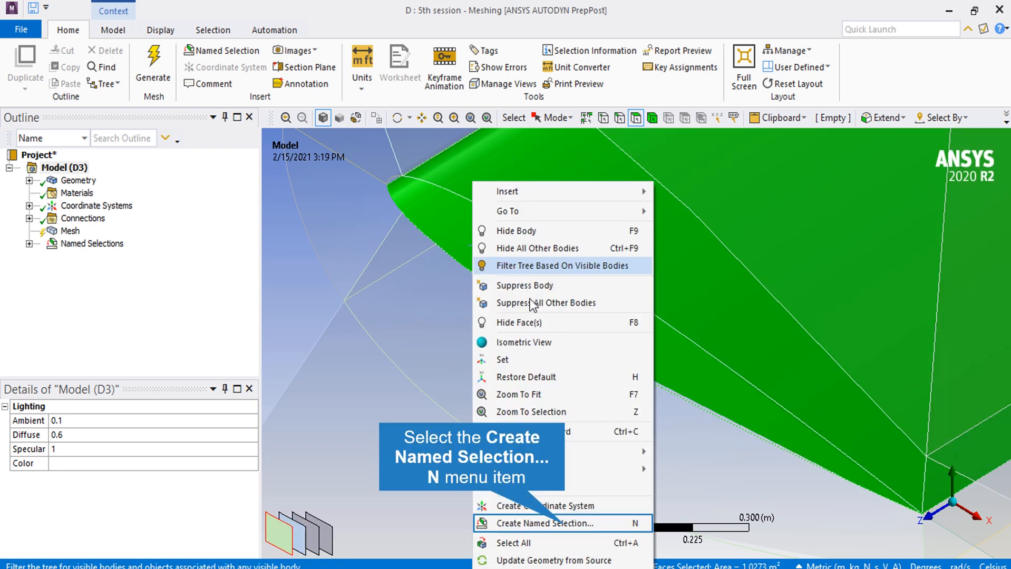
pyautogui.click(564, 523)
pyautogui.write('Bottom wall')
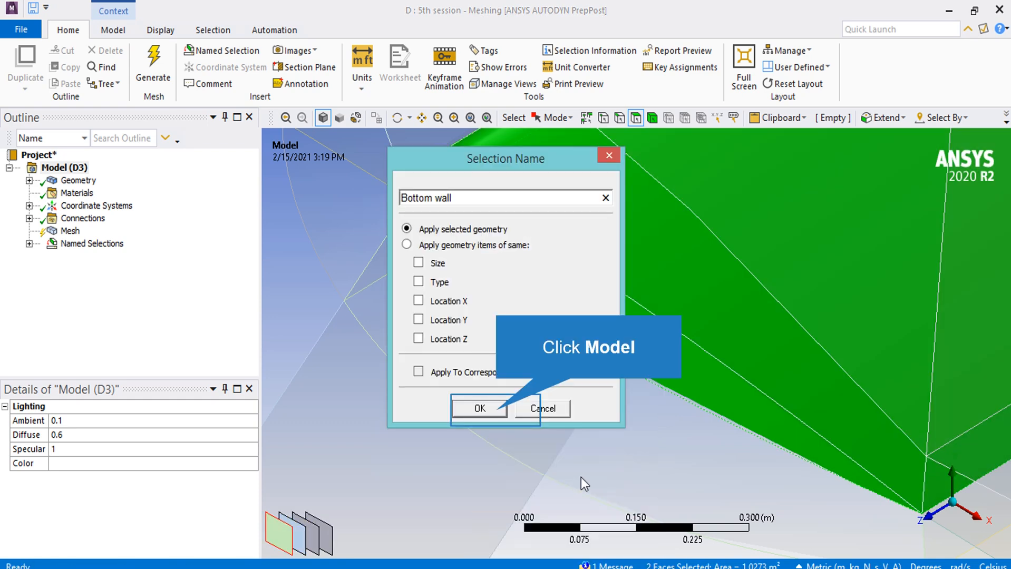
pyautogui.click(479, 408)
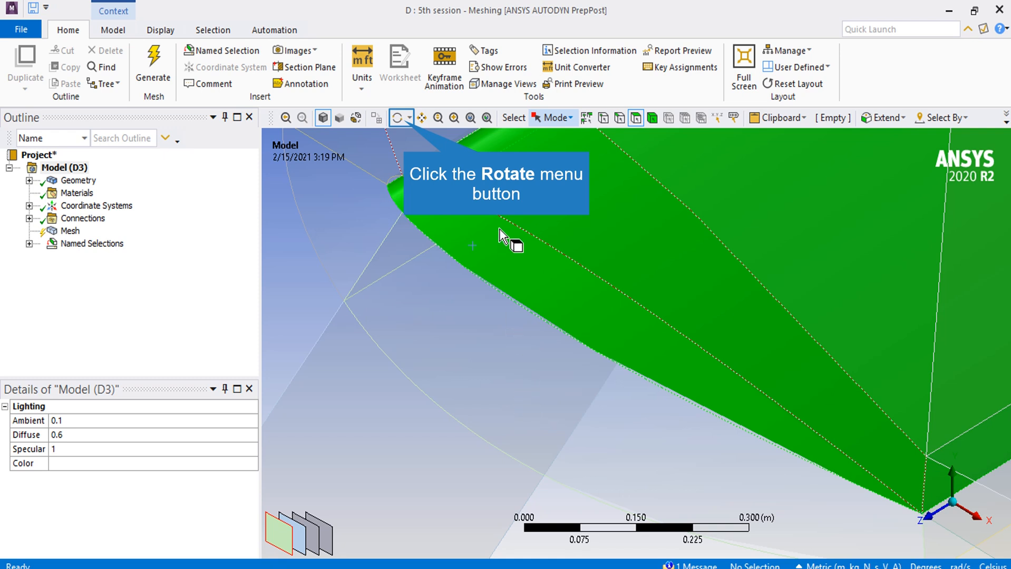
# Create a named selection "Top wall" from the airfoil's upper leading-edge face and upper surface face.
pyautogui.click(401, 118)
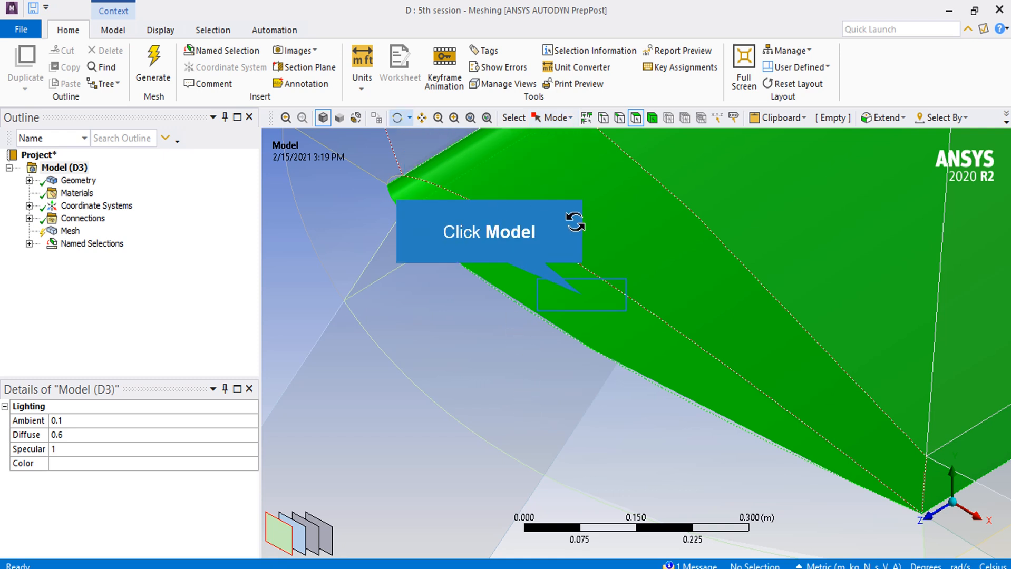
pyautogui.click(582, 295)
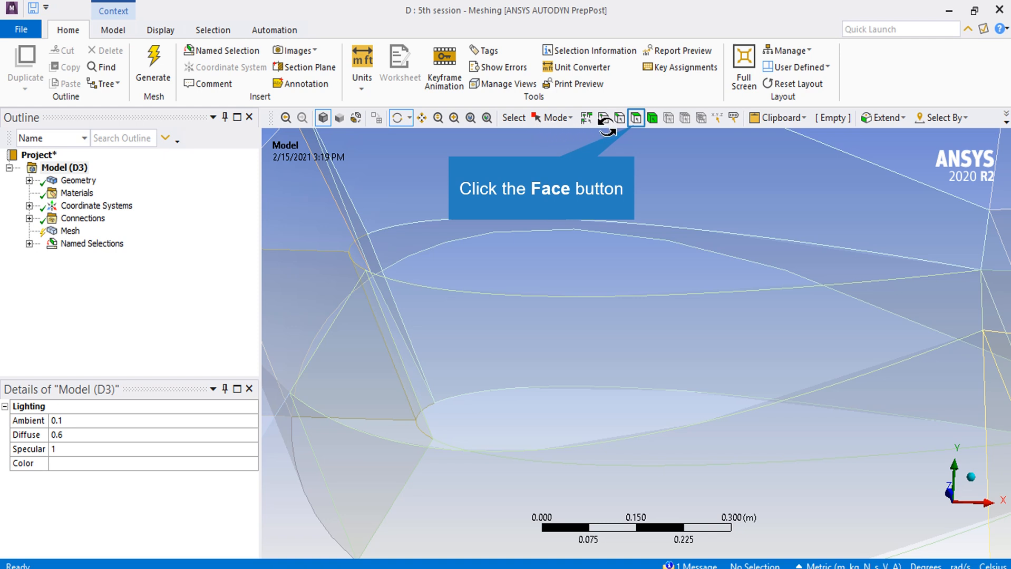
pyautogui.click(635, 125)
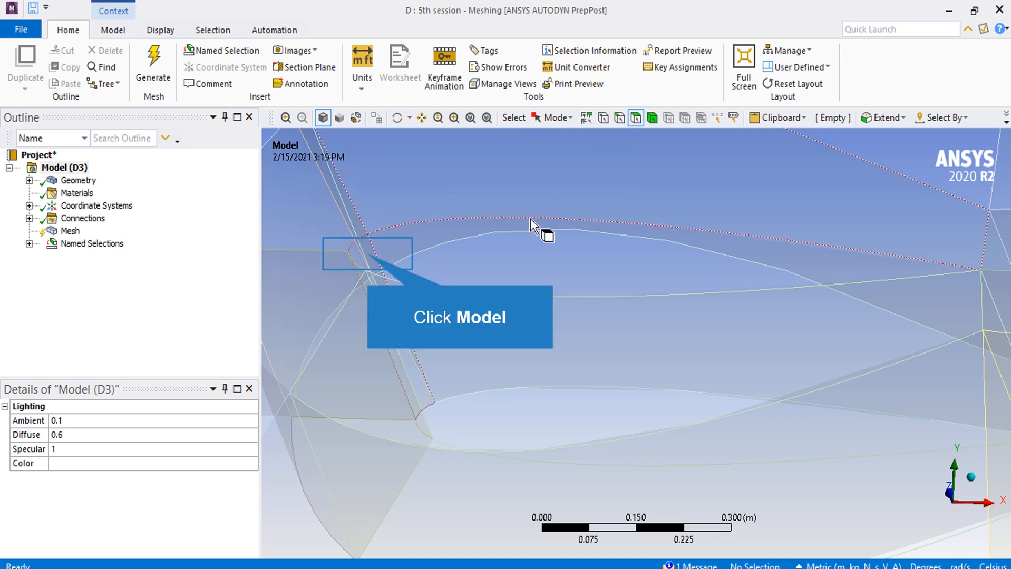
pyautogui.click(367, 253)
pyautogui.keyDown('ctrl'); pyautogui.click(456, 242); pyautogui.keyUp('ctrl')
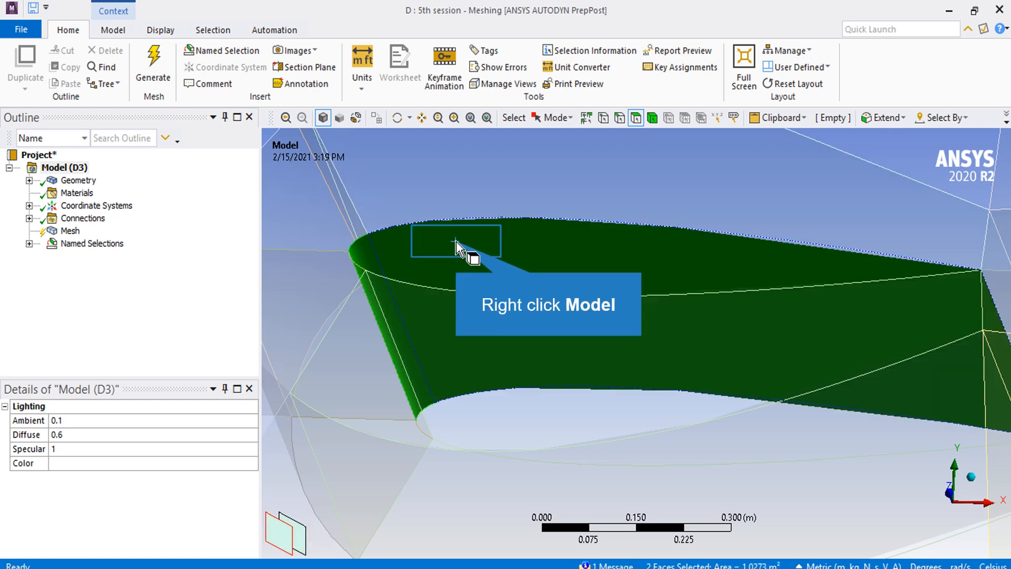
pyautogui.rightClick(457, 242)
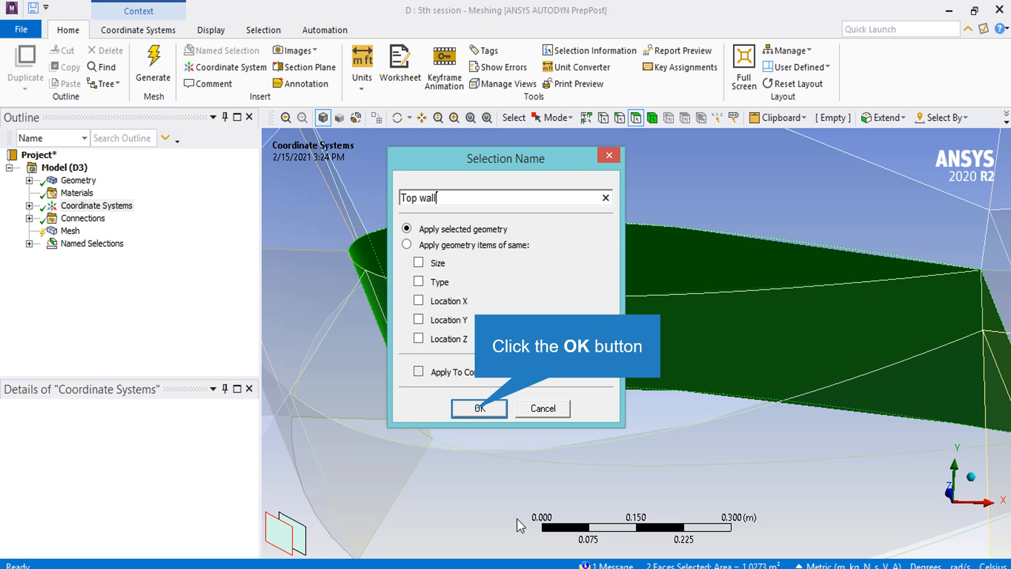
pyautogui.click(475, 409)
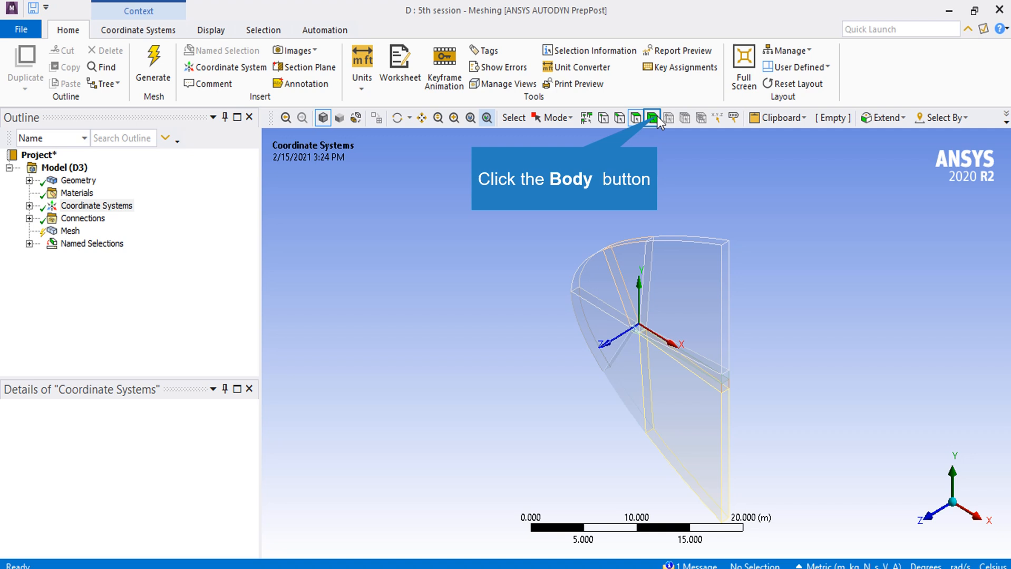
# Create a named selection "flow" containing all the bodies of the domain.
pyautogui.click(657, 116)
pyautogui.rightClick(504, 262)
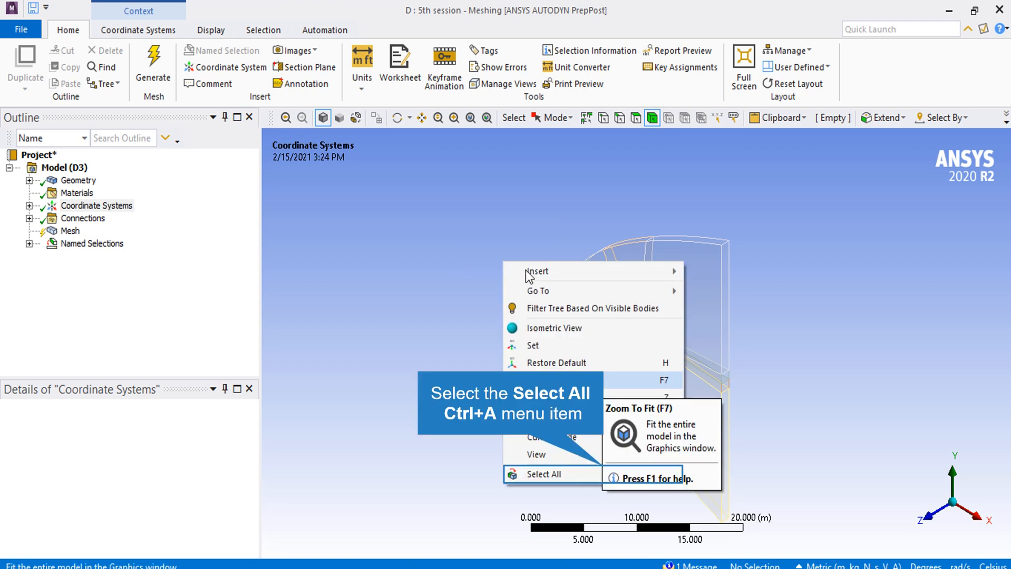
pyautogui.click(603, 472)
pyautogui.rightClick(601, 317)
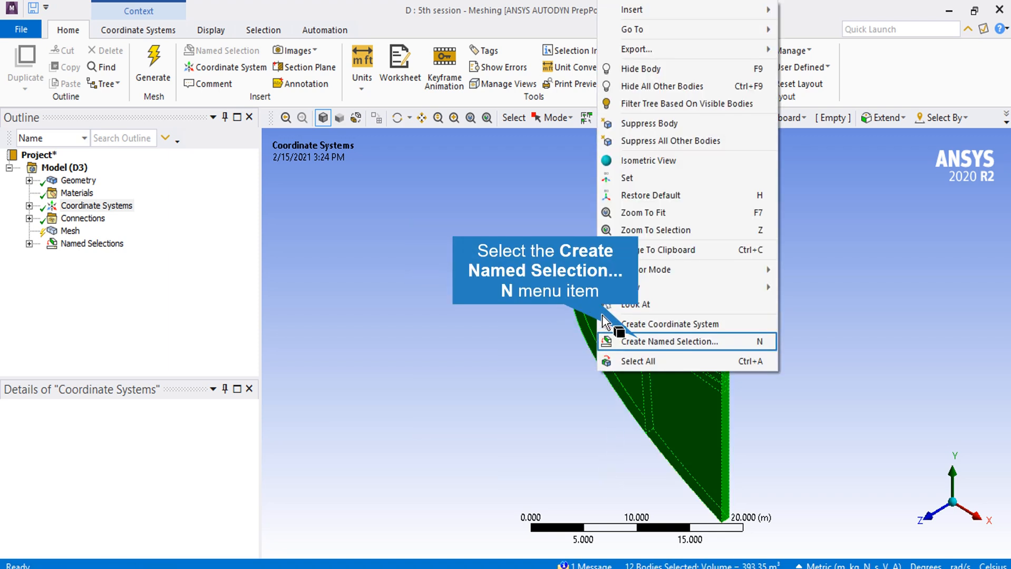
pyautogui.click(637, 341)
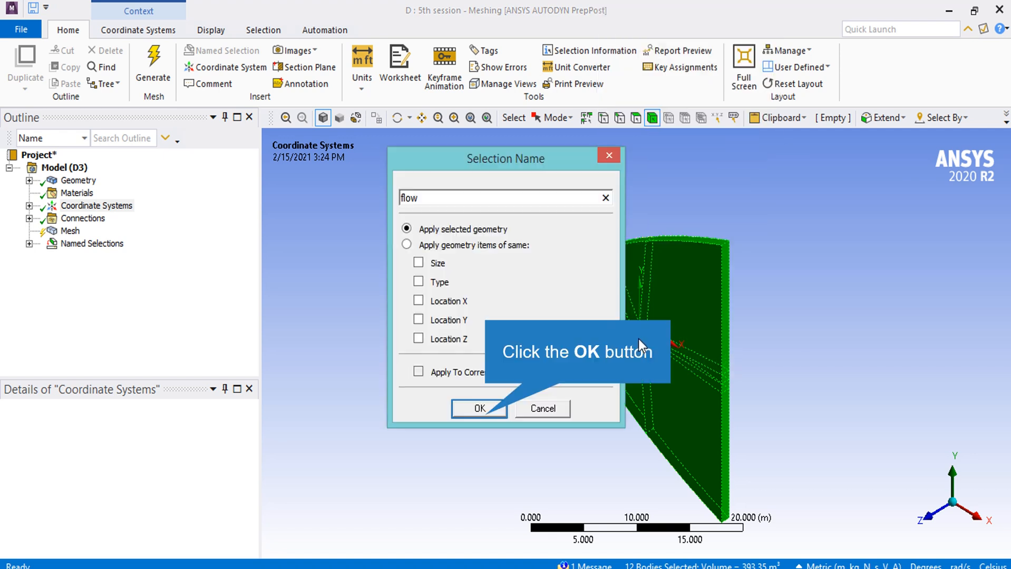
pyautogui.click(501, 417)
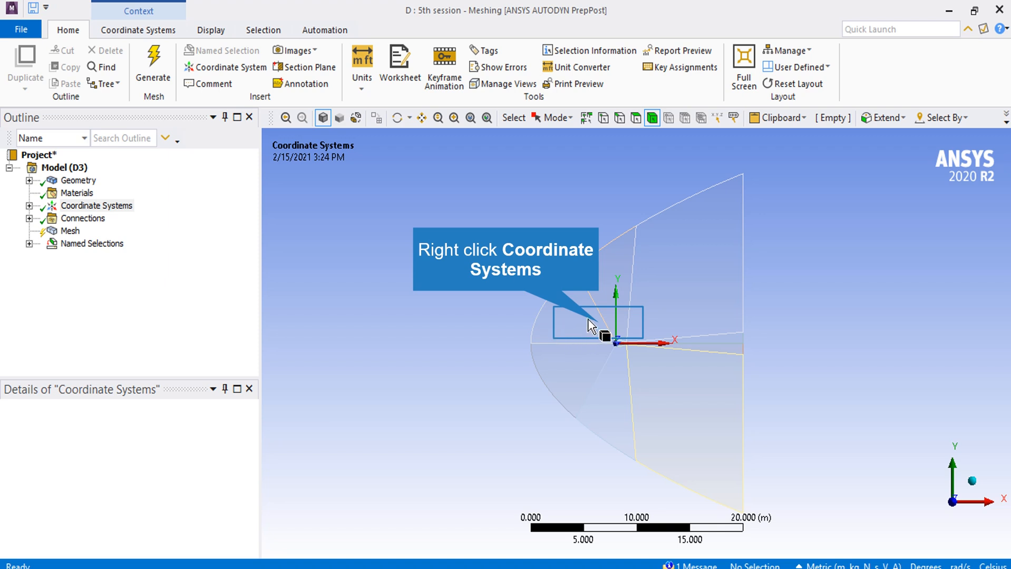
# Insert a mesh sizing on the five short edges that connect the airfoil outline to the curve surrounding it.
pyautogui.scroll(5, 598, 322)
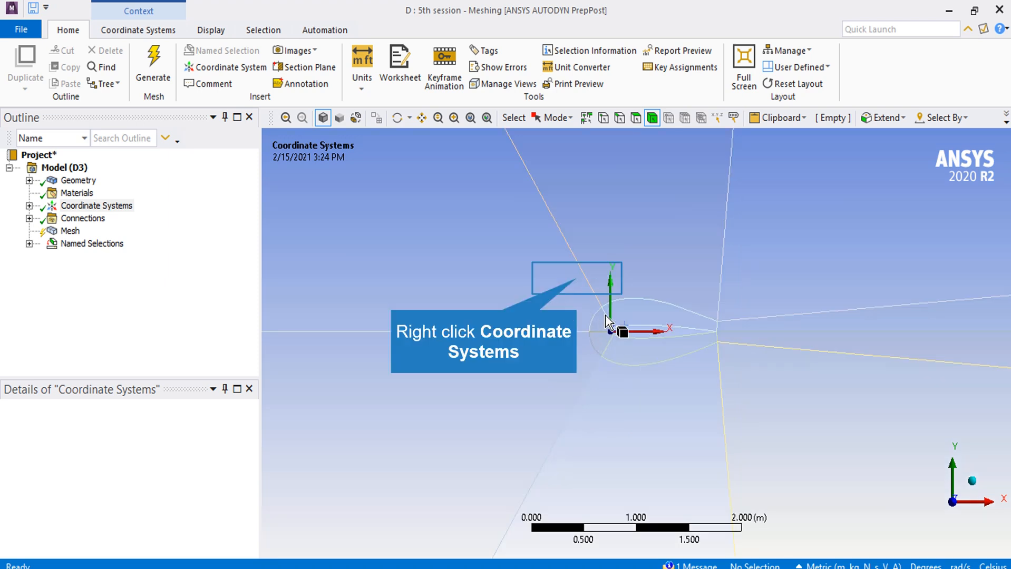
pyautogui.scroll(3, 591, 286)
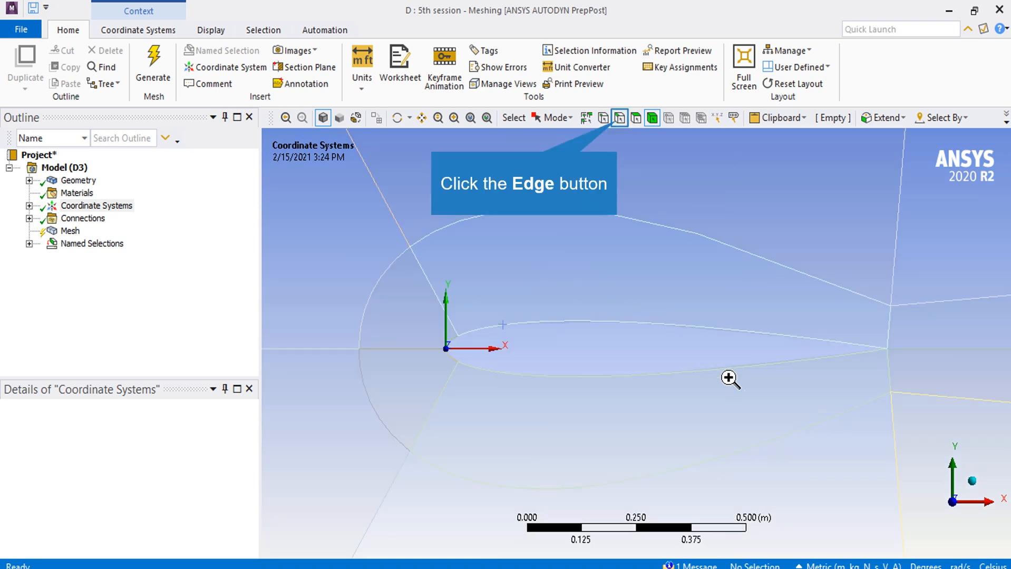
pyautogui.click(616, 120)
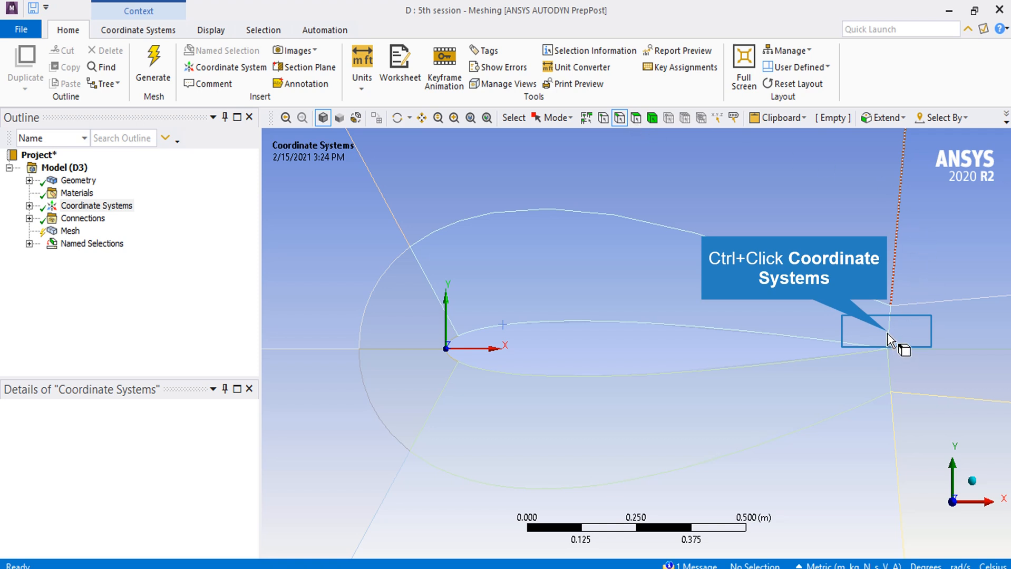
pyautogui.keyDown('ctrl'); pyautogui.click(428, 280); pyautogui.keyUp('ctrl')
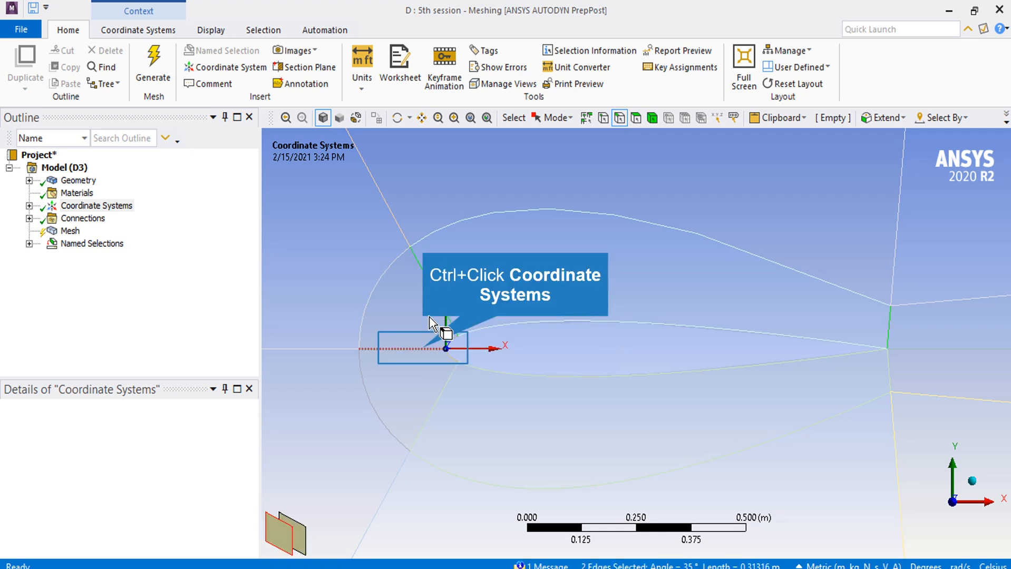
pyautogui.keyDown('ctrl'); pyautogui.click(423, 348); pyautogui.keyUp('ctrl')
pyautogui.keyDown('ctrl'); pyautogui.click(441, 393); pyautogui.keyUp('ctrl')
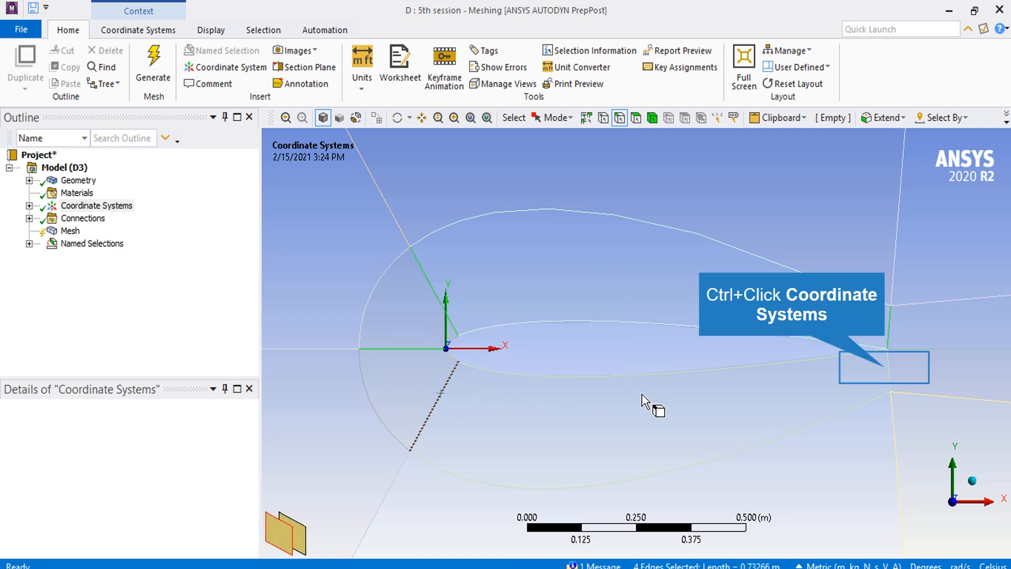
pyautogui.rightClick(887, 336)
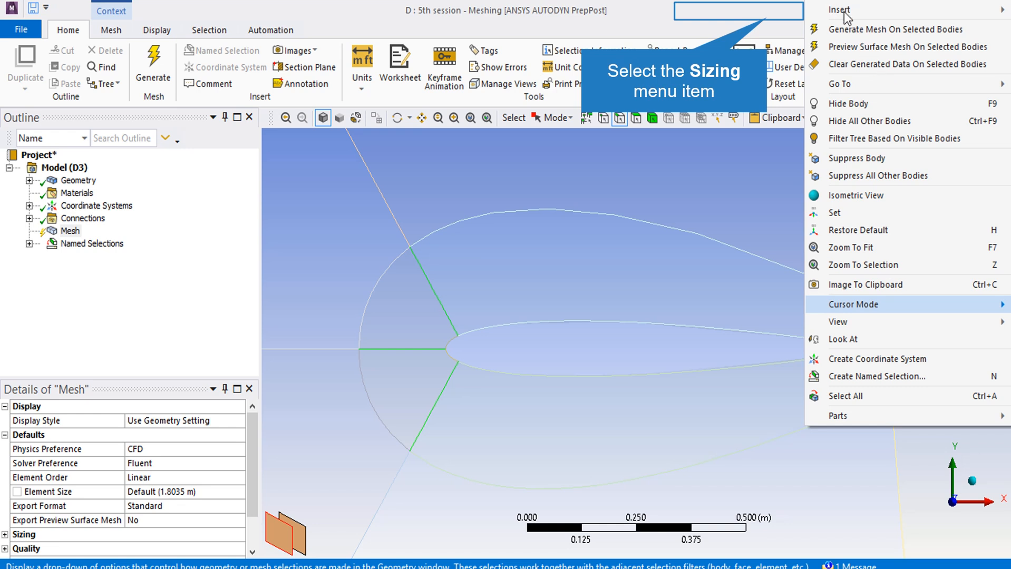
pyautogui.click(767, 22)
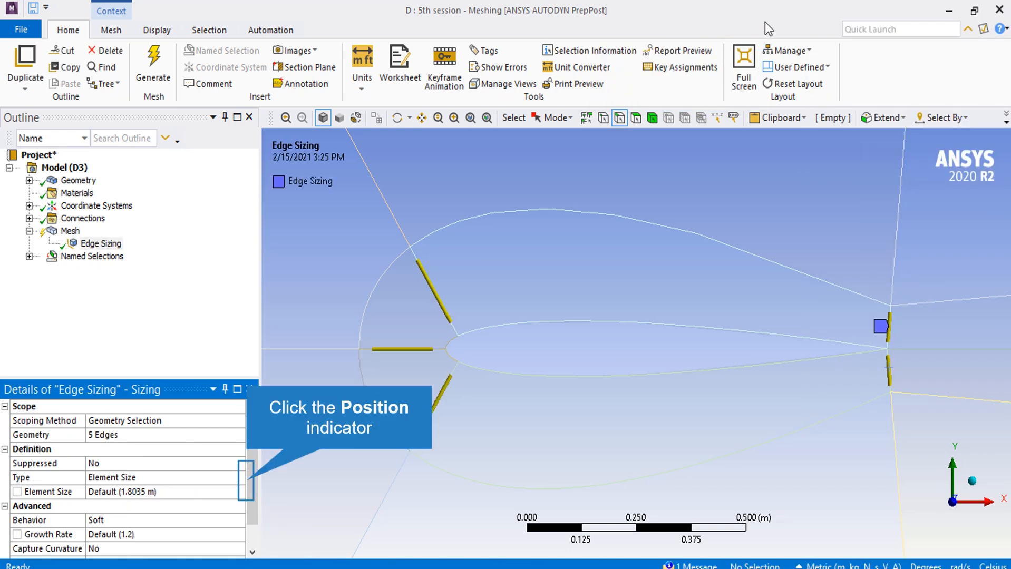
# Define the five-edge sizing by Number of Divisions with 80 divisions and Hard behavior.
pyautogui.click(246, 481)
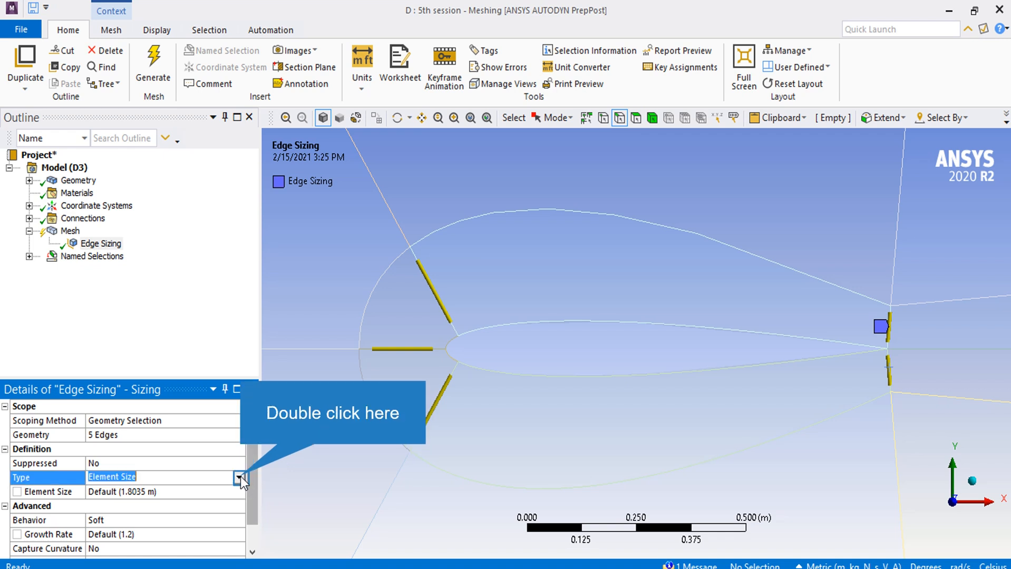
pyautogui.doubleClick(240, 476)
pyautogui.click(220, 497)
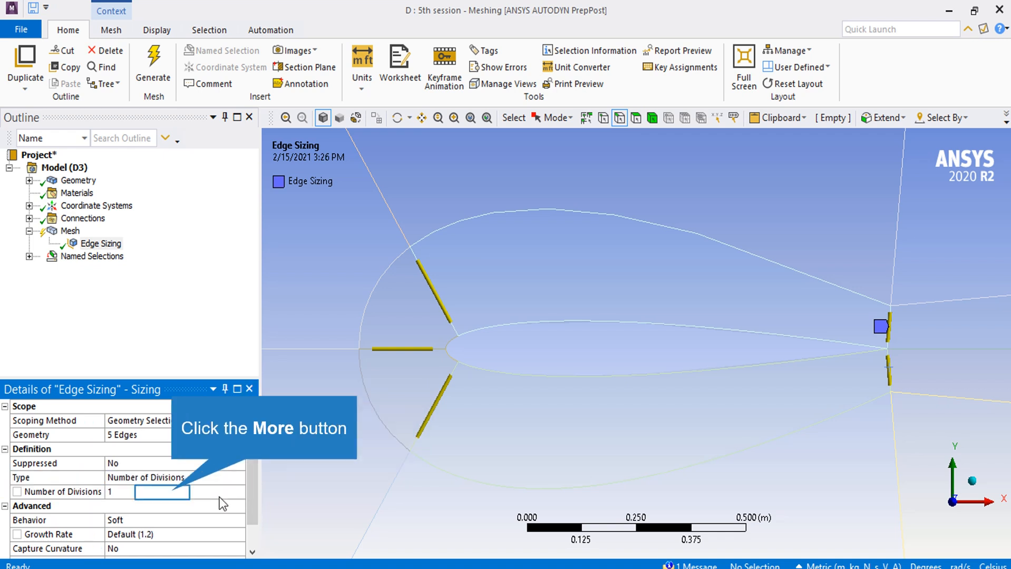
pyautogui.click(175, 493)
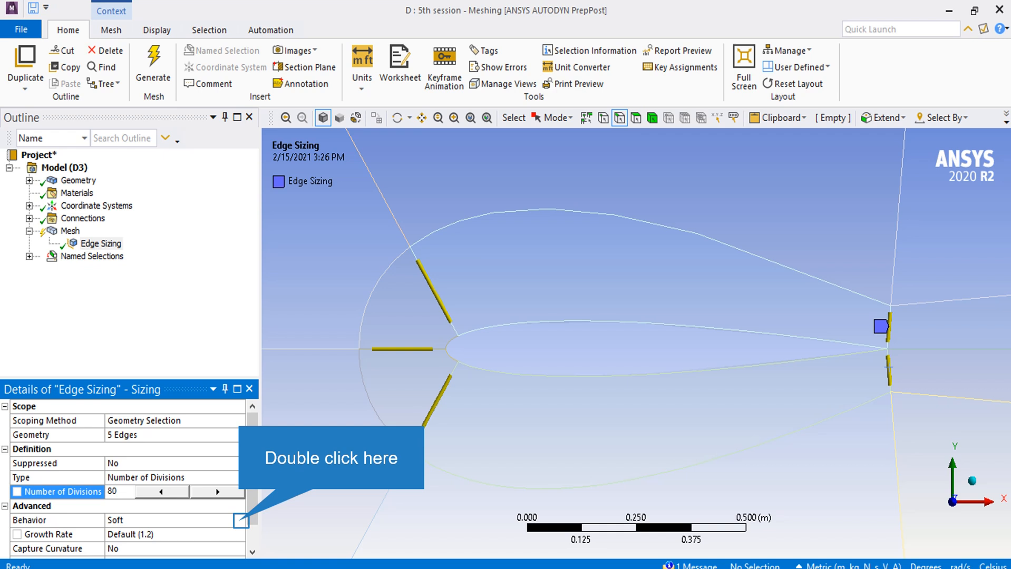
pyautogui.doubleClick(241, 521)
pyautogui.click(223, 530)
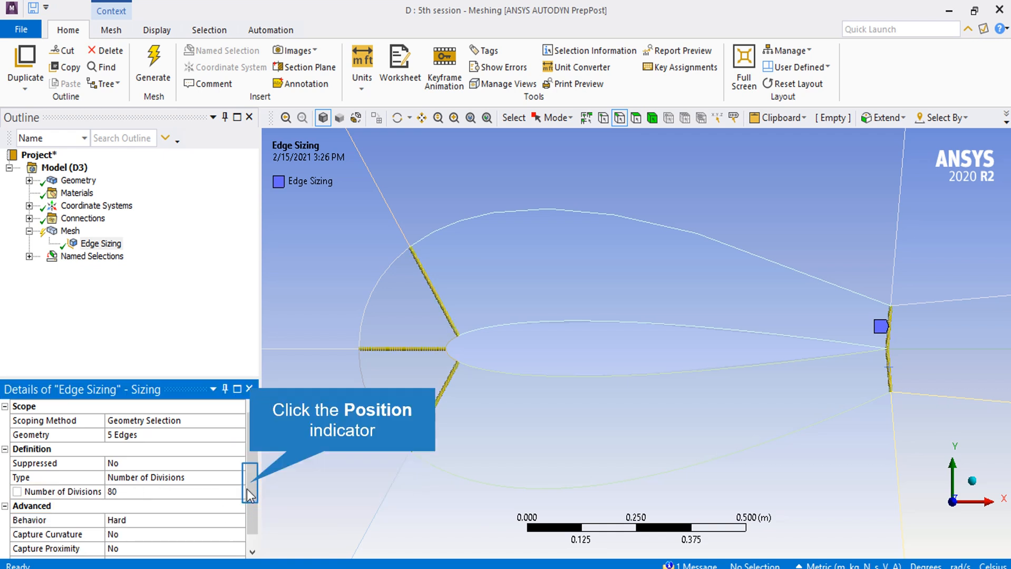
# Give the edge sizing the single-direction short-to-long bias type with the Smooth Transition option and a bias growth rate of 1.09.
pyautogui.click(247, 489)
pyautogui.click(240, 548)
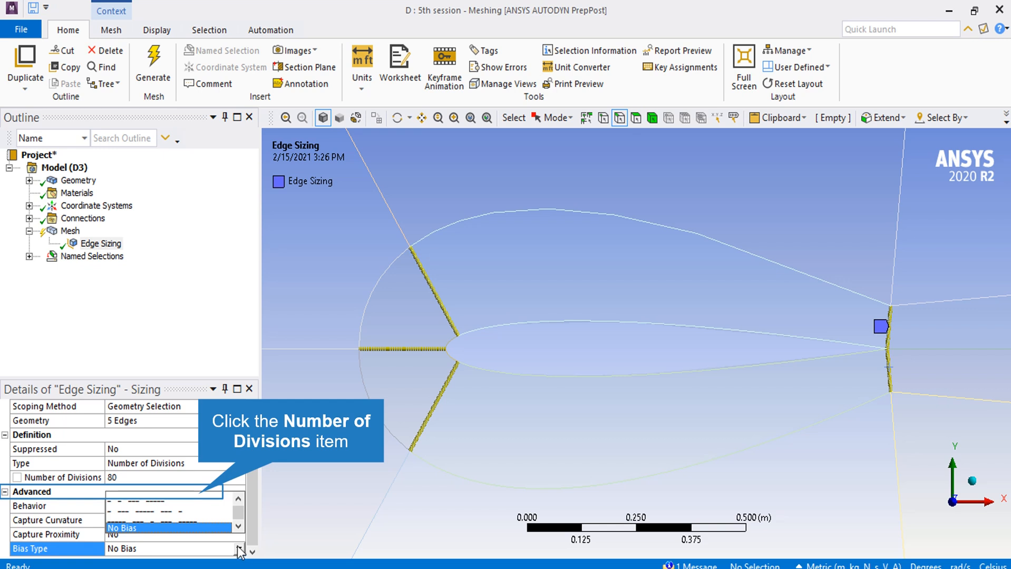
pyautogui.click(201, 498)
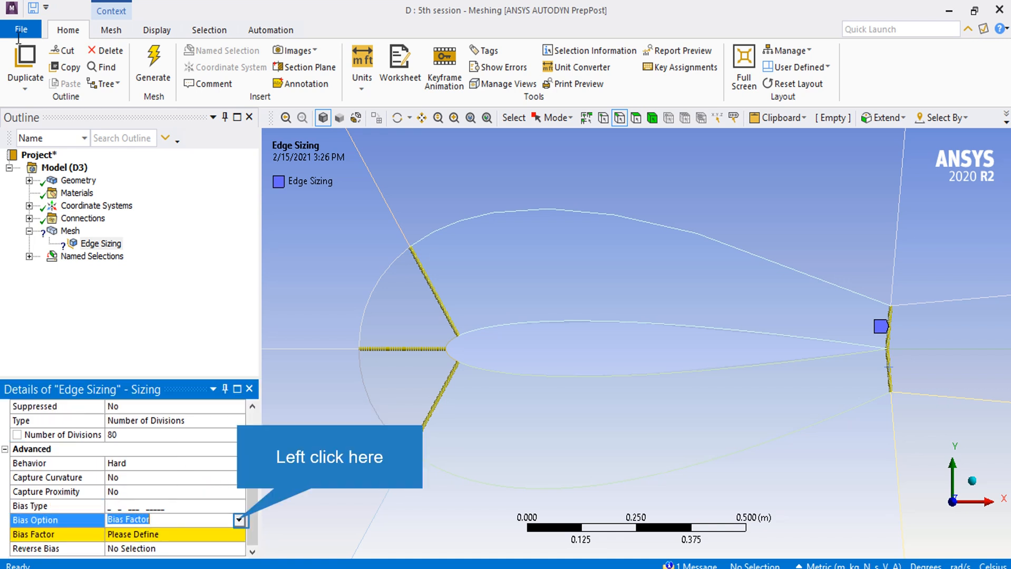
pyautogui.click(239, 520)
pyautogui.click(224, 541)
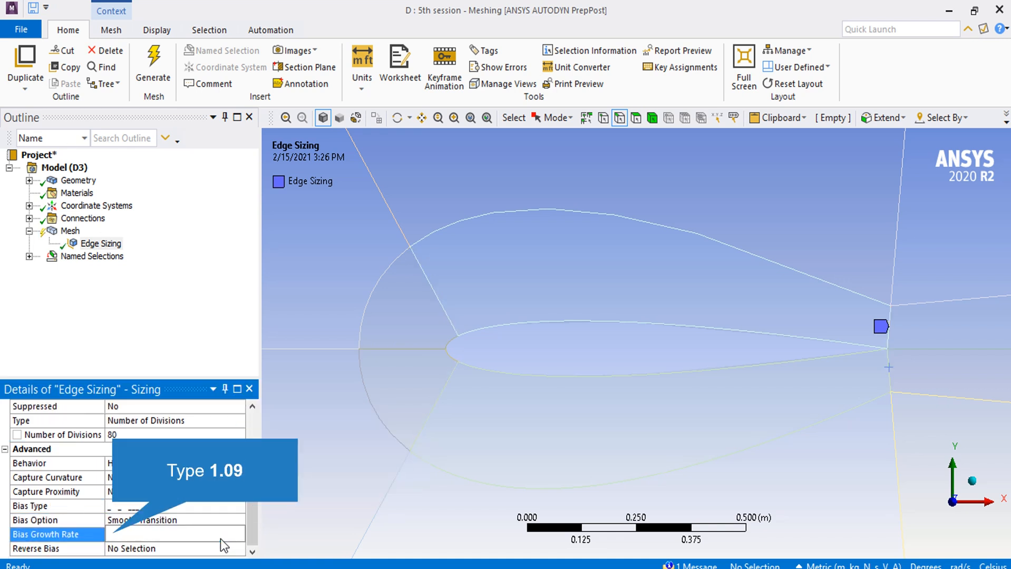
pyautogui.click(215, 539)
pyautogui.write('.09')
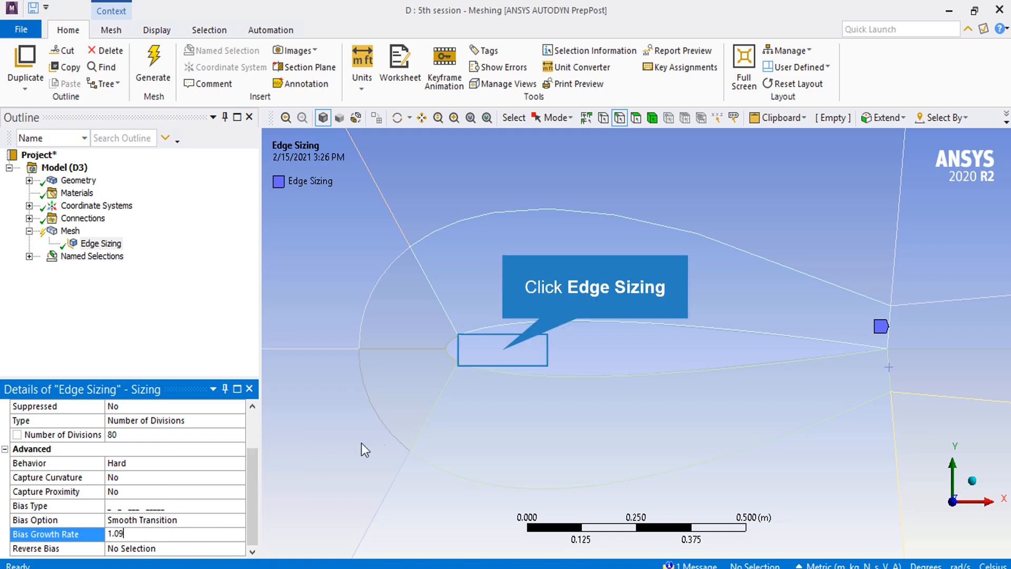
pyautogui.click(500, 356)
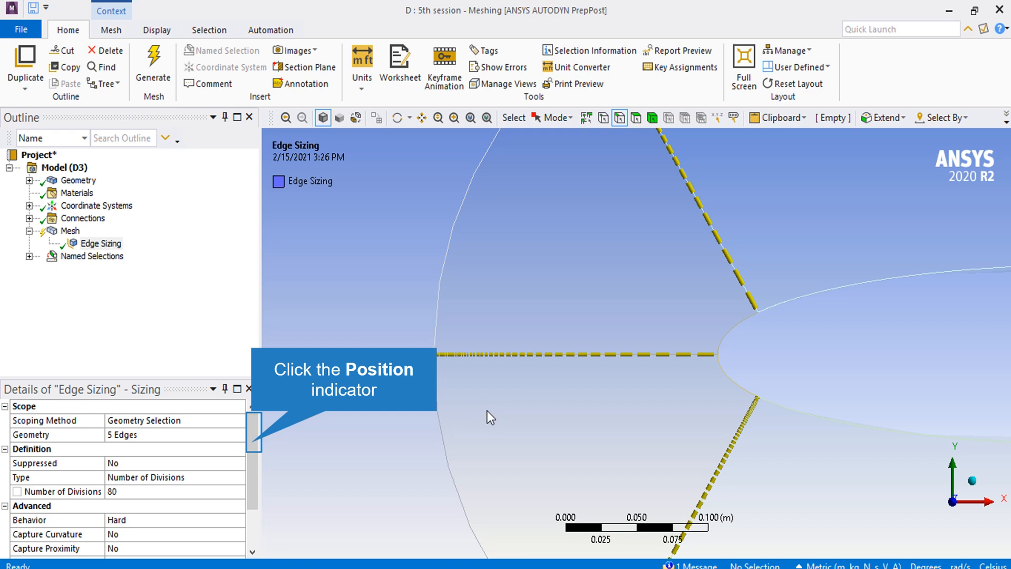
# Reverse the bias on the horizontal and upper leading-edge connecting edges and the upper trailing-edge connecting edge.
pyautogui.click(252, 444)
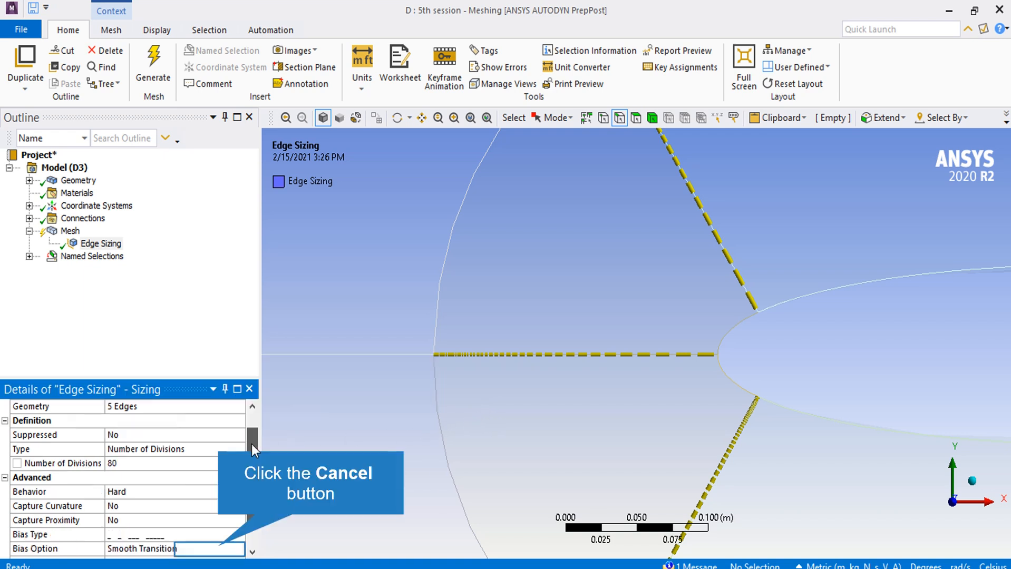
pyautogui.click(219, 548)
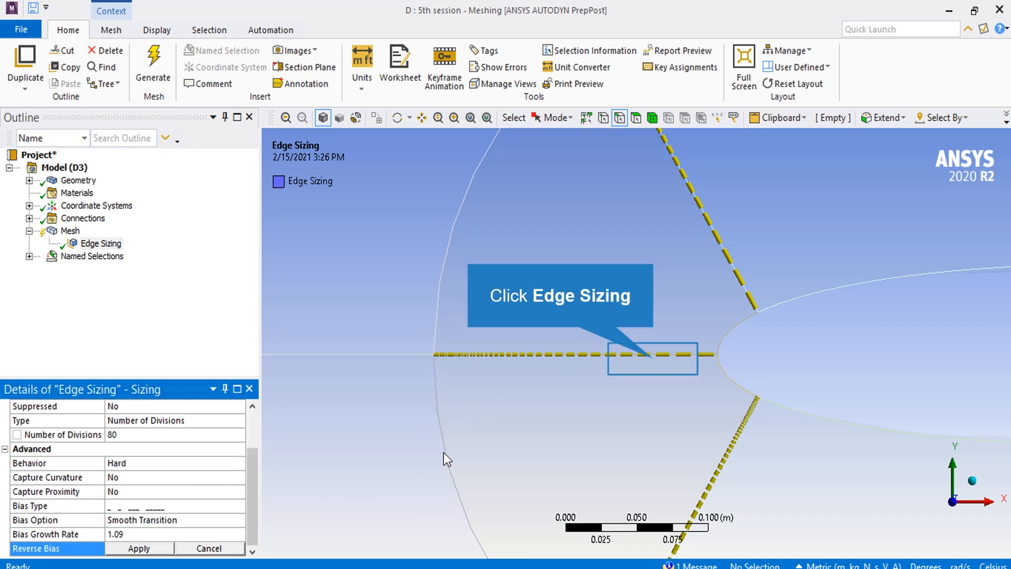
pyautogui.click(653, 354)
pyautogui.keyDown('ctrl'); pyautogui.click(738, 293); pyautogui.keyUp('ctrl')
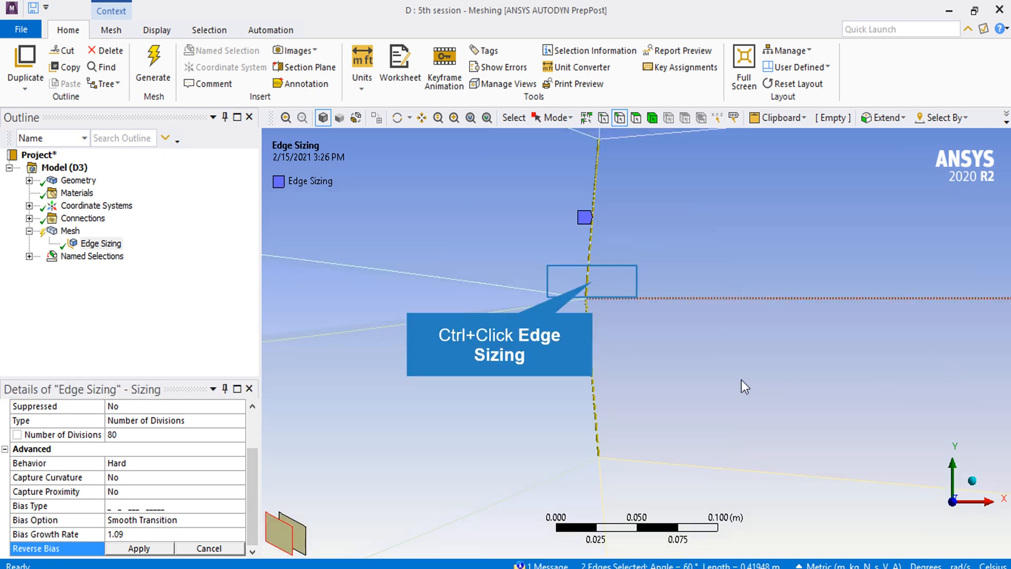
pyautogui.keyDown('ctrl'); pyautogui.click(601, 293); pyautogui.keyUp('ctrl')
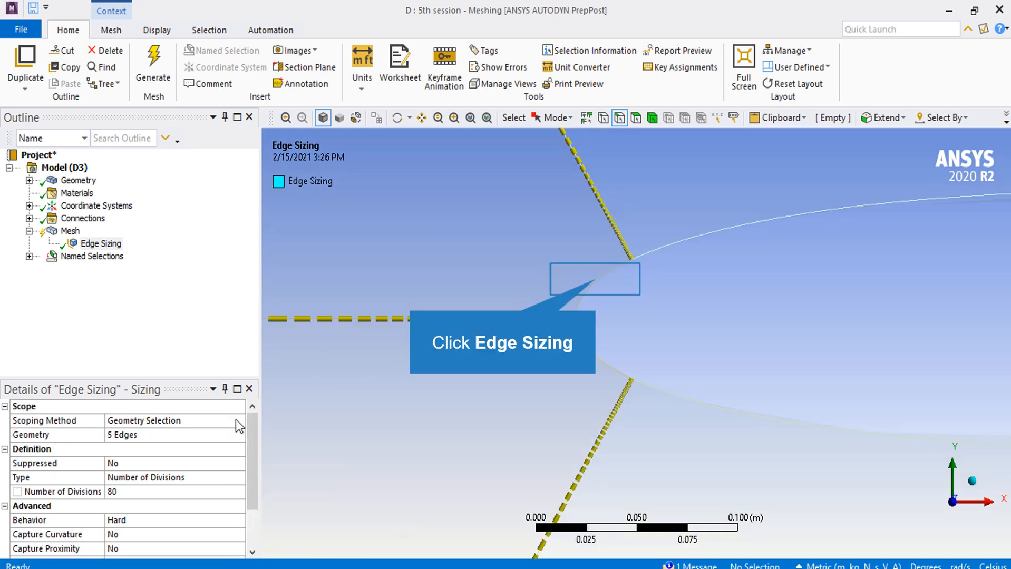
# Insert a second edge sizing on the two small curved edges at the airfoil's leading edge.
pyautogui.click(595, 285)
pyautogui.keyDown('ctrl'); pyautogui.click(591, 348); pyautogui.keyUp('ctrl')
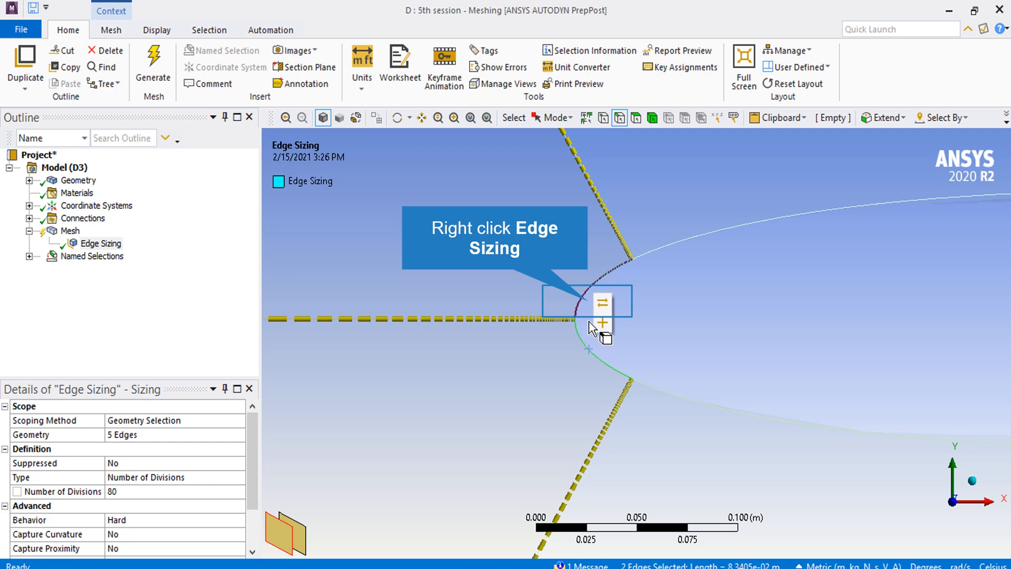
pyautogui.rightClick(588, 307)
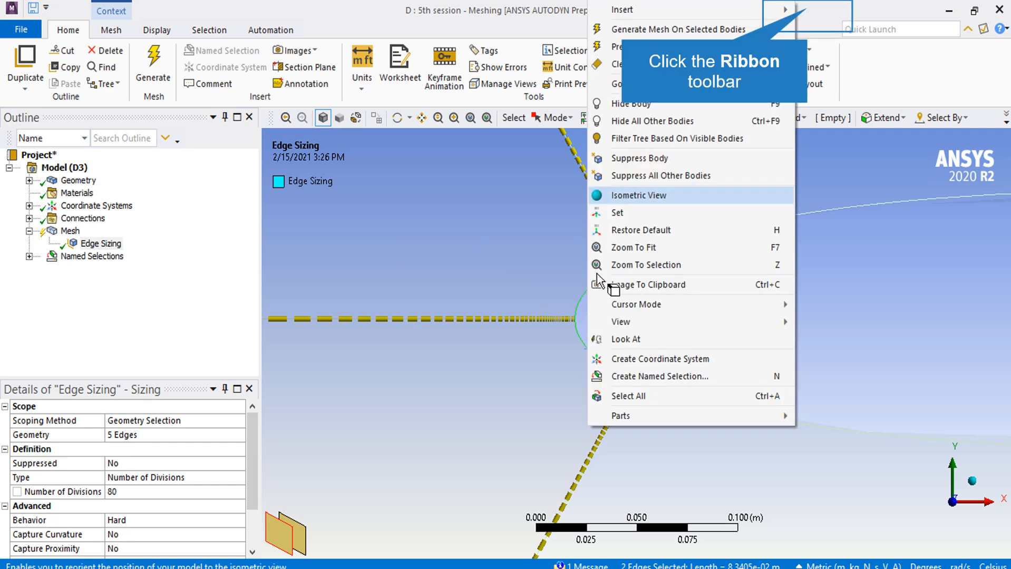
pyautogui.click(807, 8)
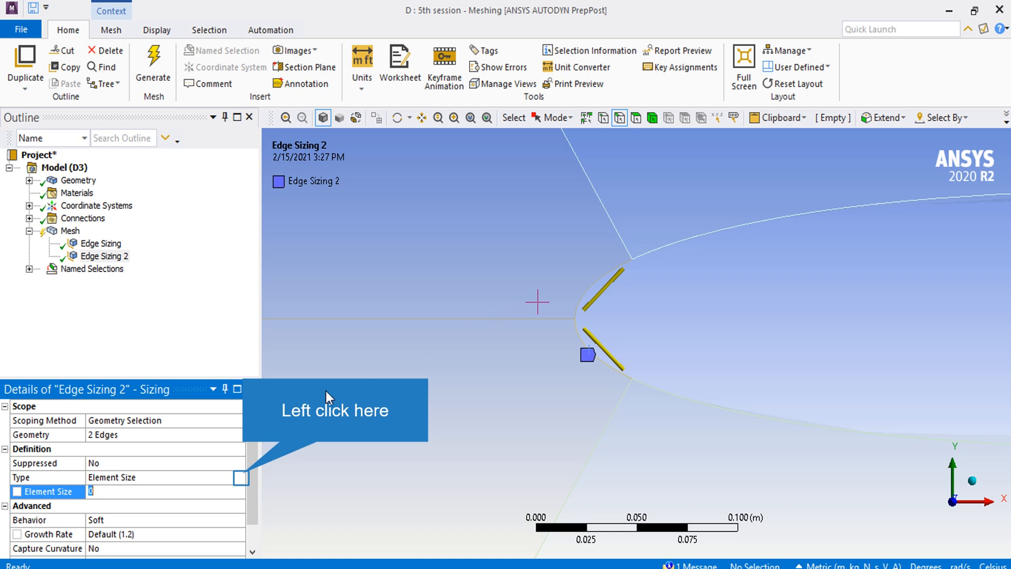
# Define the leading-edge sizing by Number of Divisions with 20 divisions.
pyautogui.click(243, 476)
pyautogui.click(166, 503)
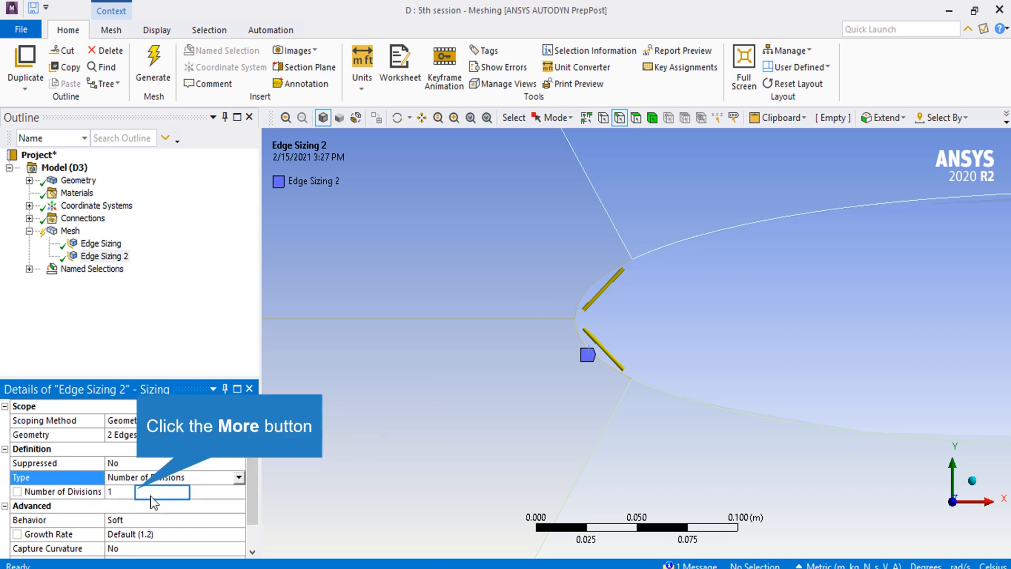
pyautogui.click(149, 493)
pyautogui.write('20')
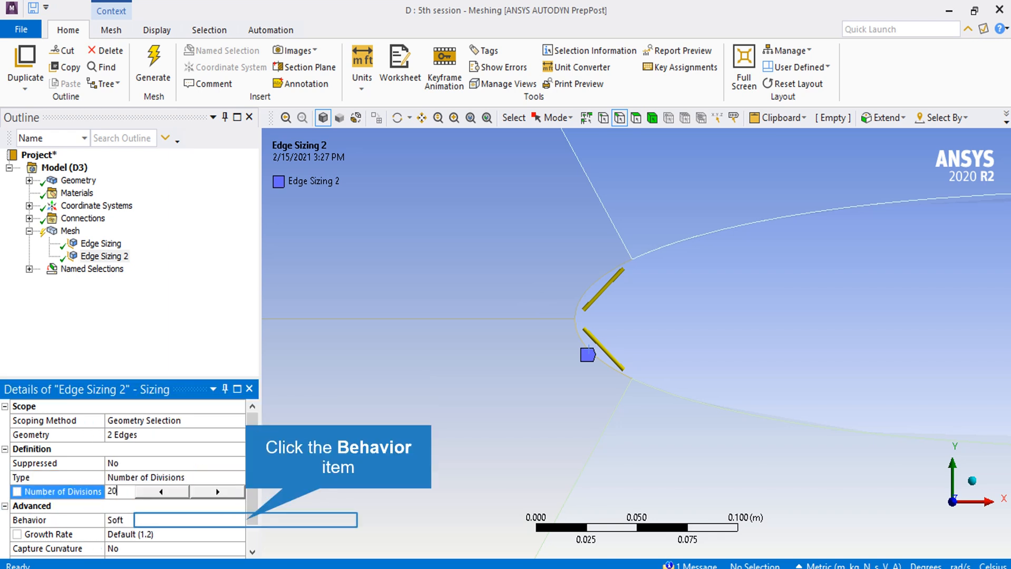
# Give the leading-edge sizing Hard behavior and a single-direction short-to-long bias with a bias factor of 4, reversed on the upper curved edge.
pyautogui.click(231, 521)
pyautogui.click(205, 542)
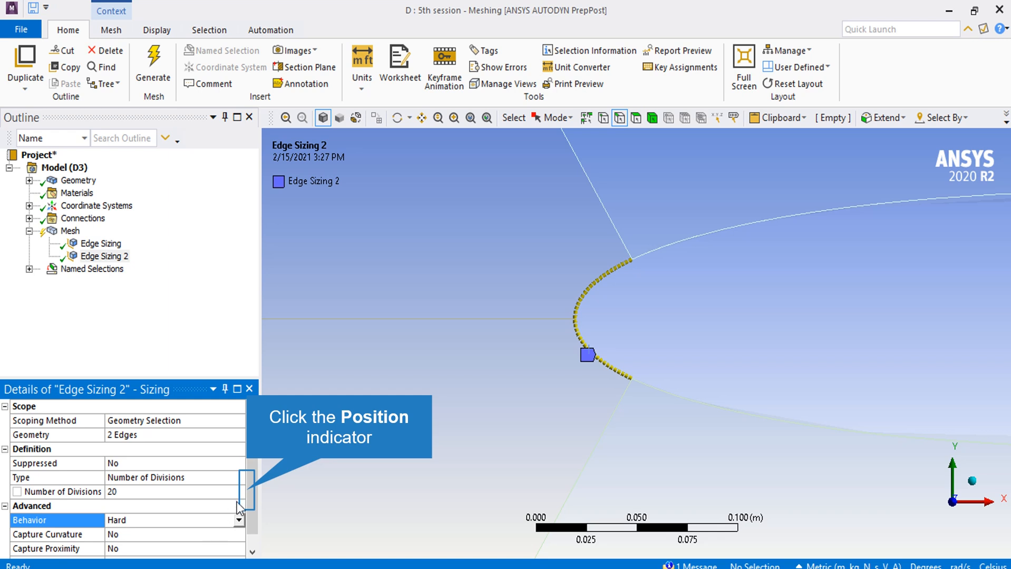
pyautogui.click(247, 490)
pyautogui.click(230, 549)
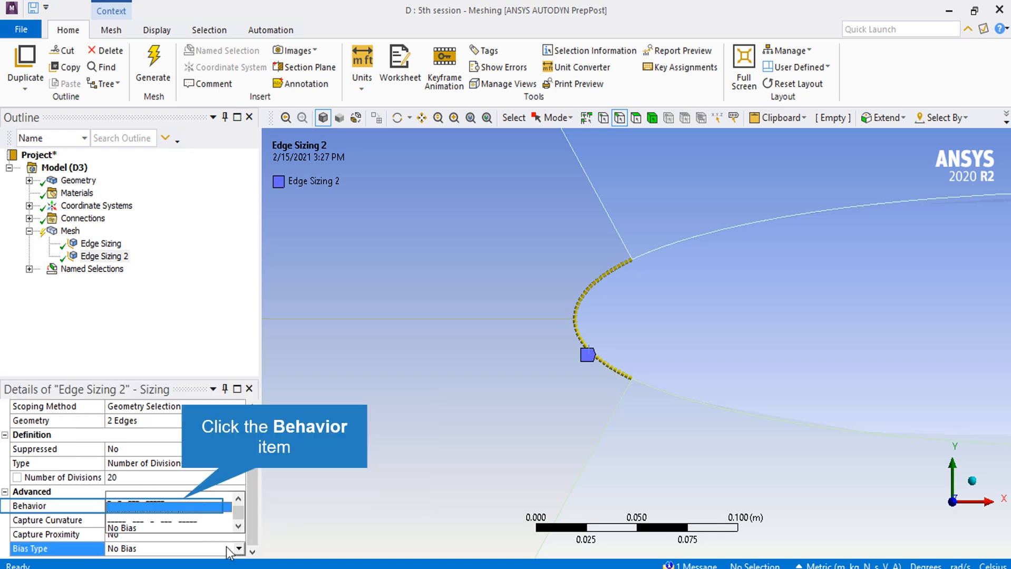
pyautogui.click(182, 501)
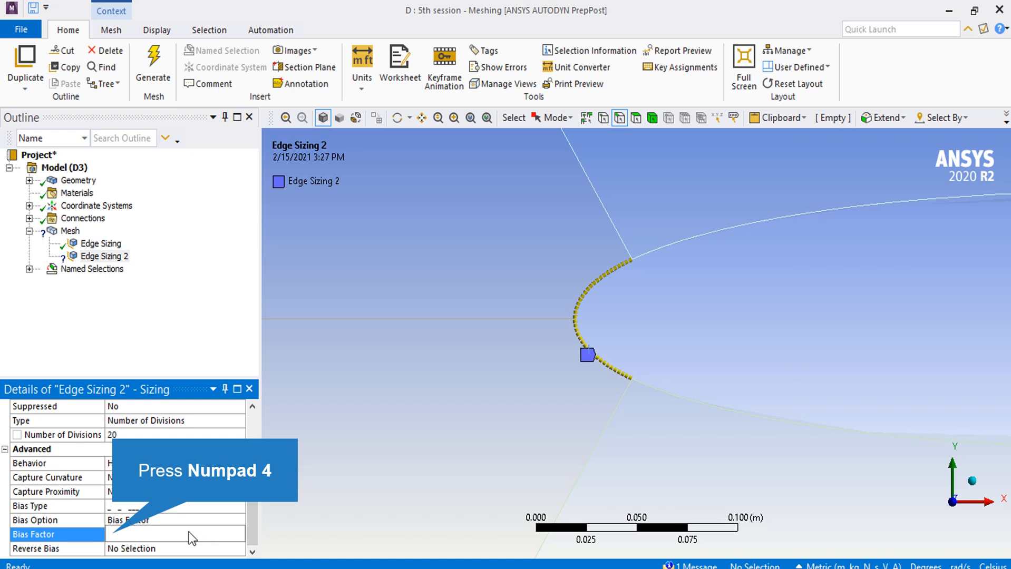
pyautogui.write('4')
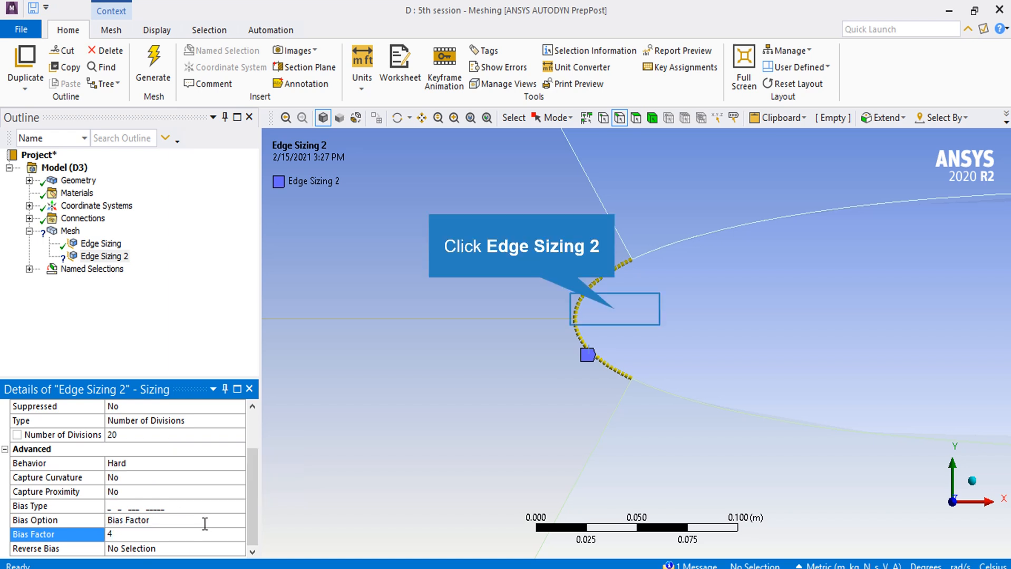
pyautogui.click(589, 324)
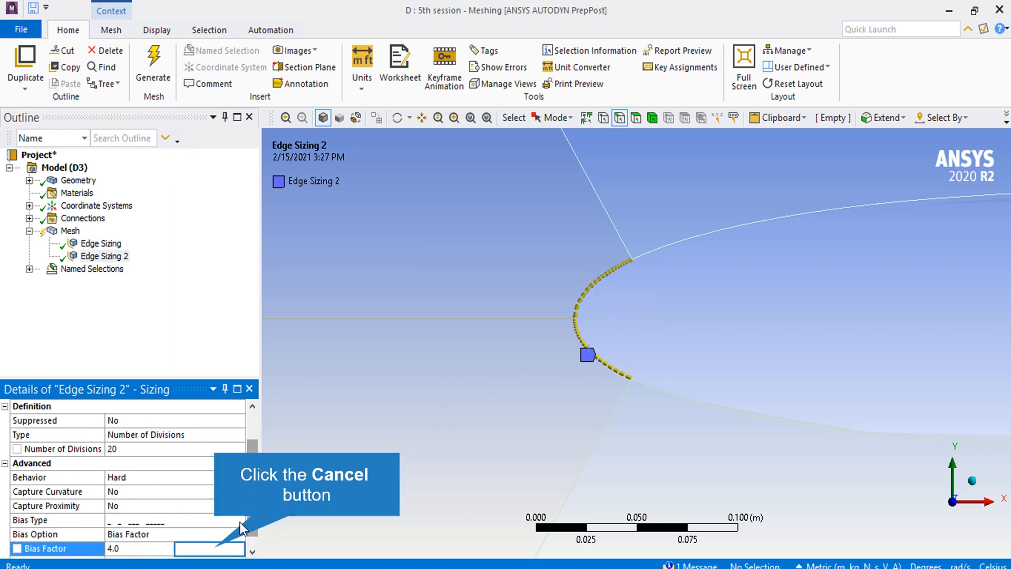
pyautogui.click(213, 550)
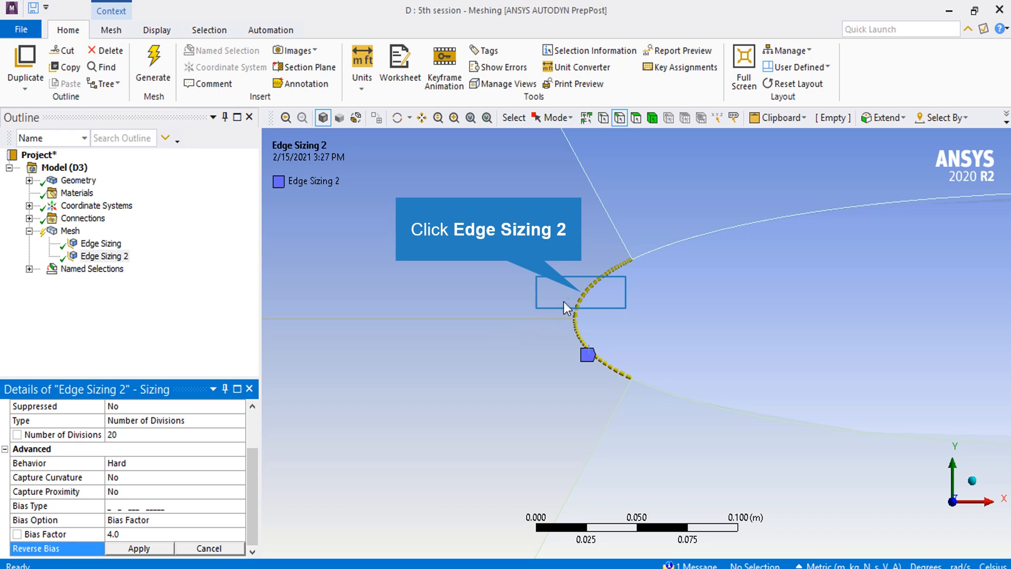
pyautogui.click(164, 546)
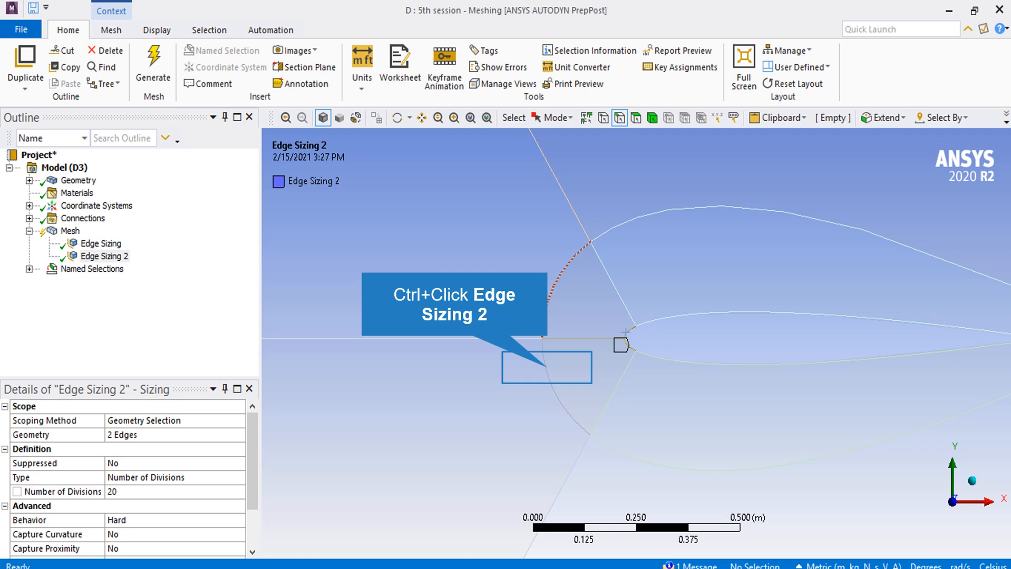
# Add an edge sizing on the two inner-block arcs ahead of the airfoil's leading edge, with 20 divisions and Hard behavior.
pyautogui.keyDown('ctrl'); pyautogui.click(546, 367); pyautogui.keyUp('ctrl')
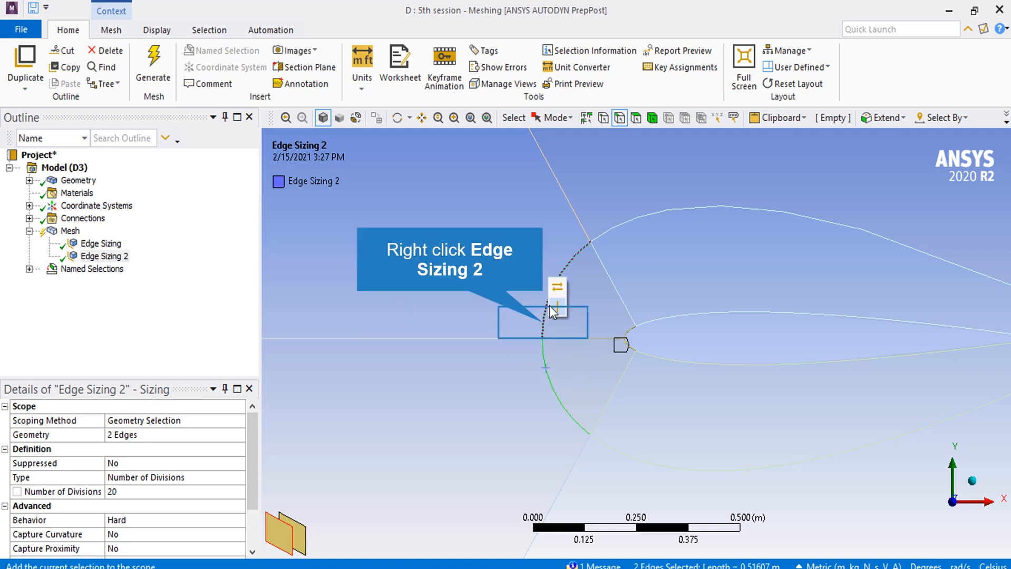
pyautogui.rightClick(542, 323)
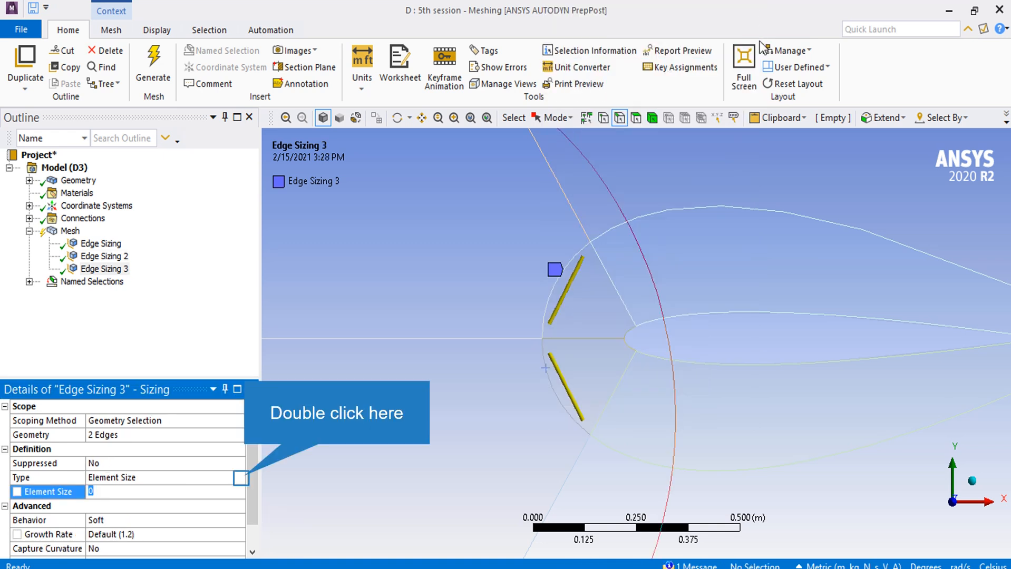
pyautogui.doubleClick(244, 476)
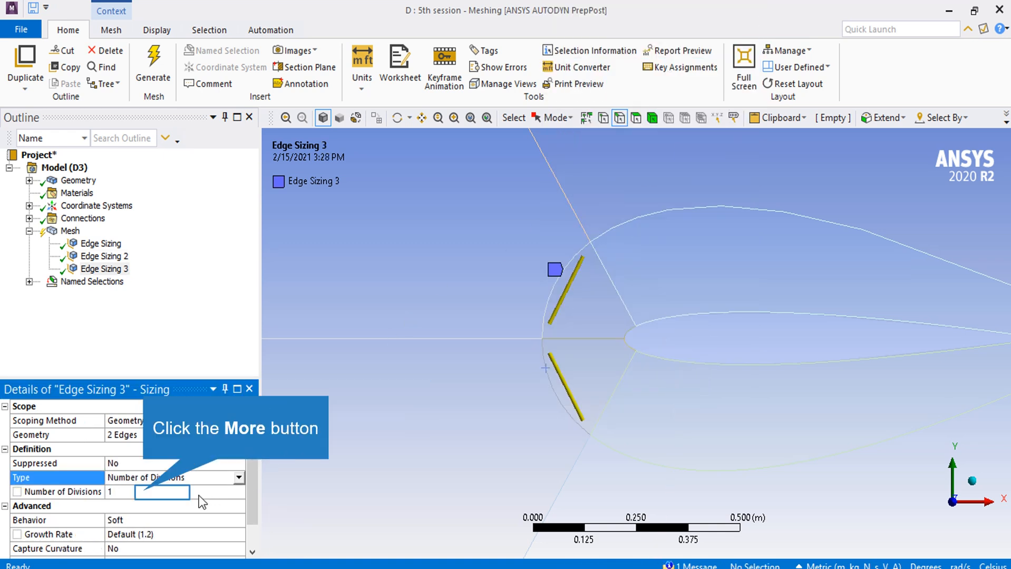
pyautogui.click(164, 493)
pyautogui.write('20')
pyautogui.doubleClick(241, 521)
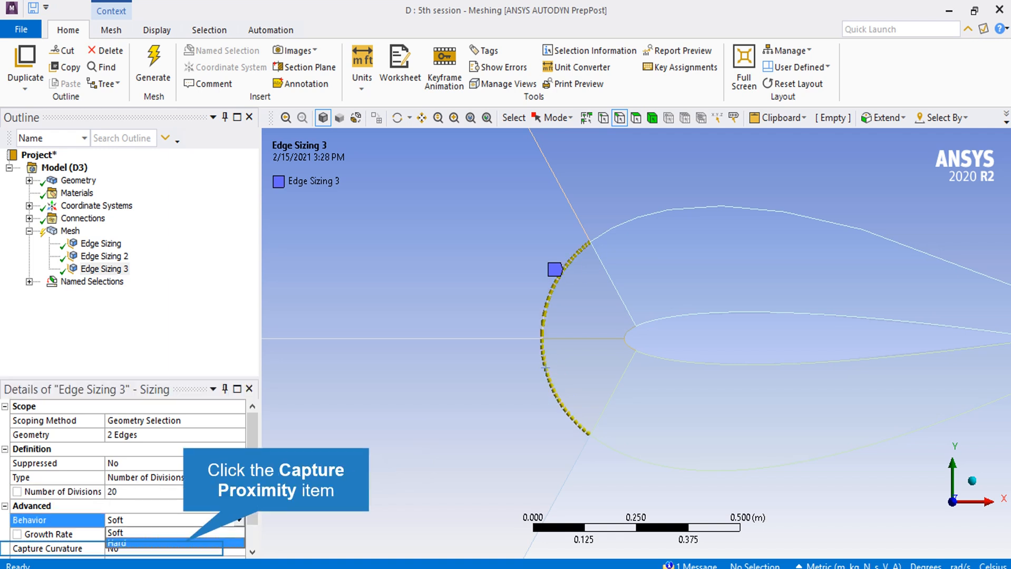
pyautogui.click(117, 543)
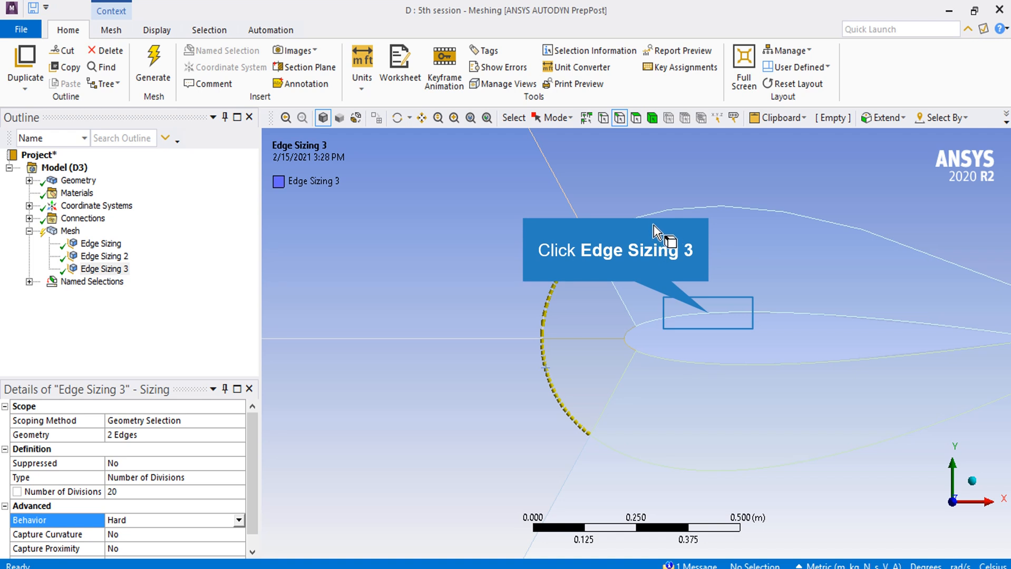
# Insert an edge sizing on the airfoil's long upper and lower surface edges and define it by Number of Divisions with 80 divisions.
pyautogui.click(708, 315)
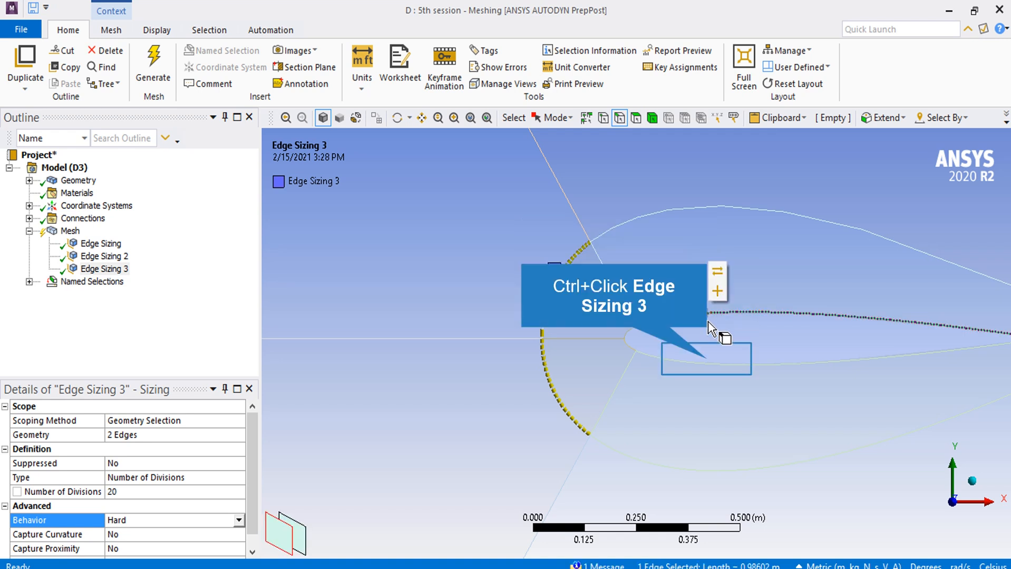
pyautogui.keyDown('ctrl'); pyautogui.click(701, 359); pyautogui.keyUp('ctrl')
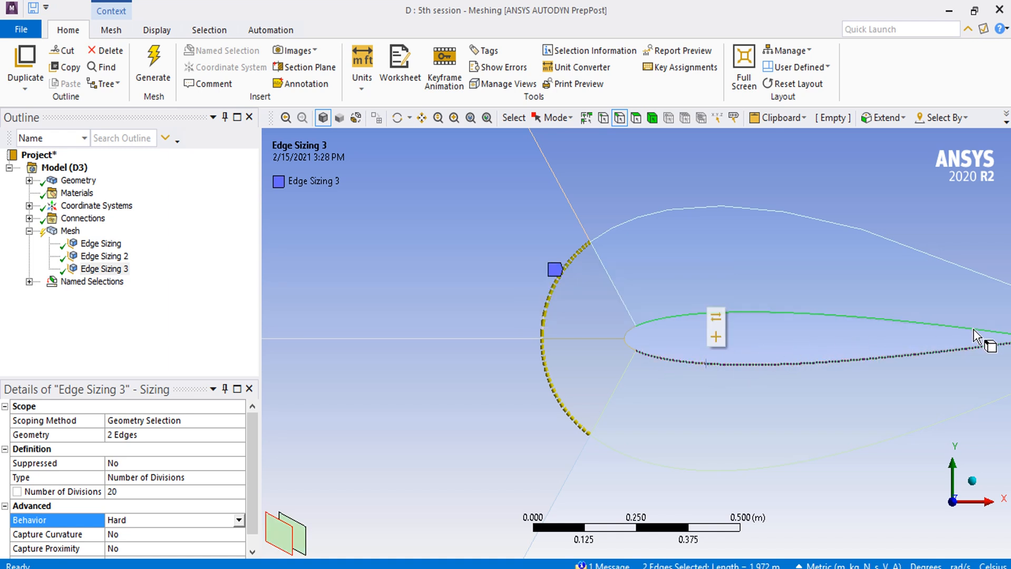
pyautogui.rightClick(987, 339)
pyautogui.moveTo(814, 16)
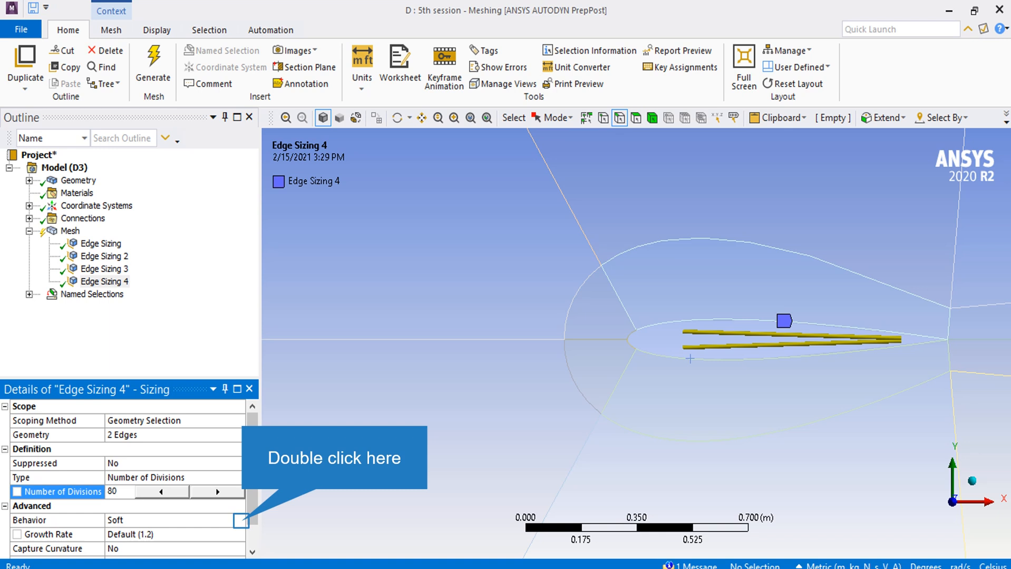
# Give the airfoil surface sizing Hard behavior and the short-long-short bias type with a bias factor of 6.
pyautogui.doubleClick(240, 521)
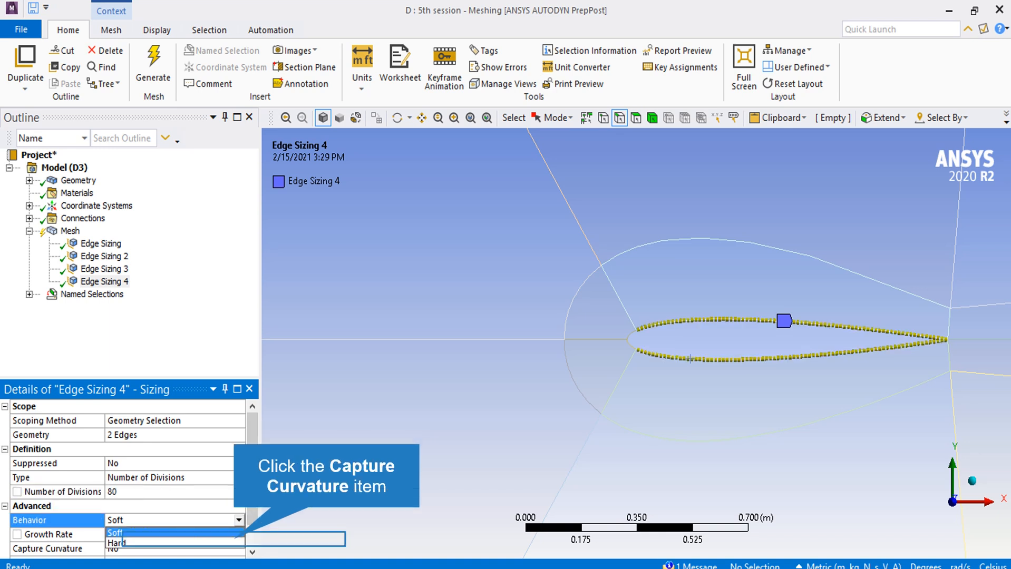
pyautogui.click(122, 543)
pyautogui.click(247, 494)
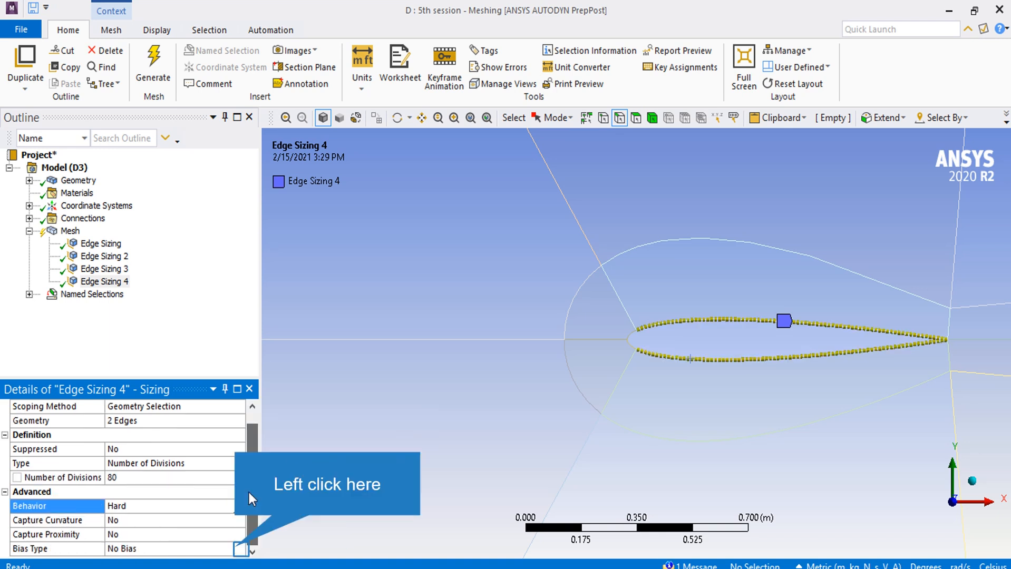
pyautogui.click(238, 551)
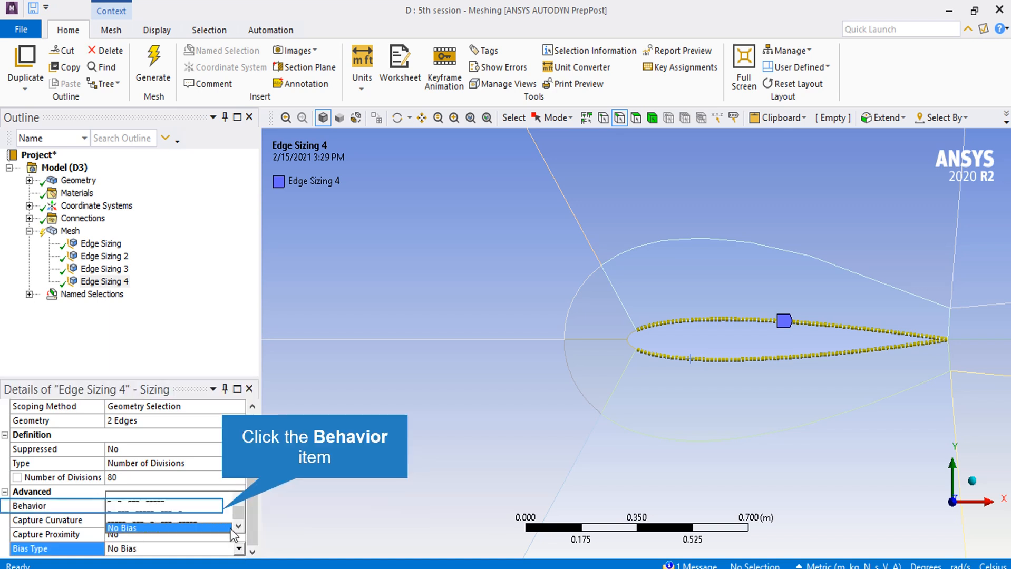
pyautogui.click(225, 510)
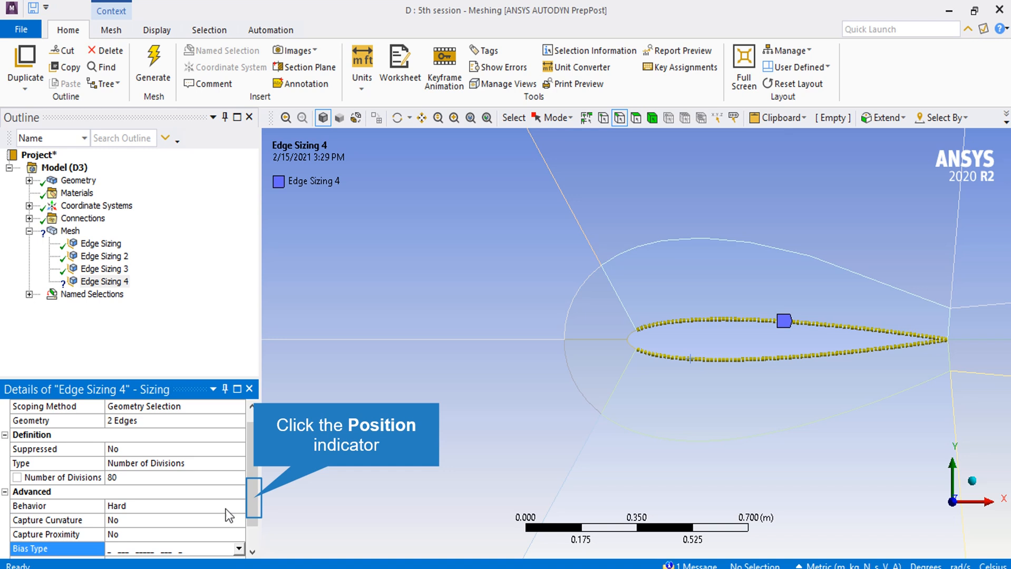
pyautogui.click(252, 499)
pyautogui.click(227, 549)
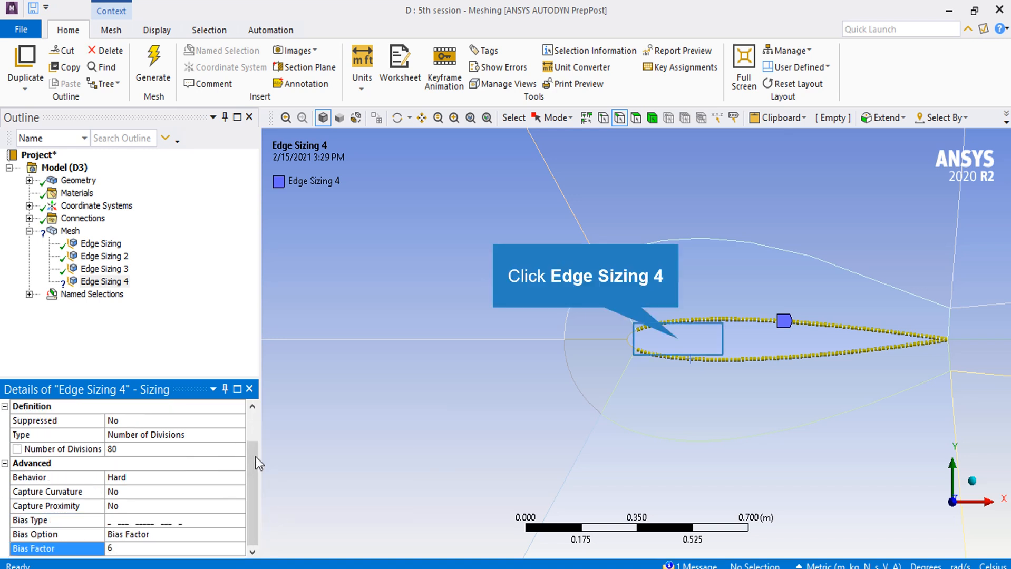
pyautogui.click(679, 340)
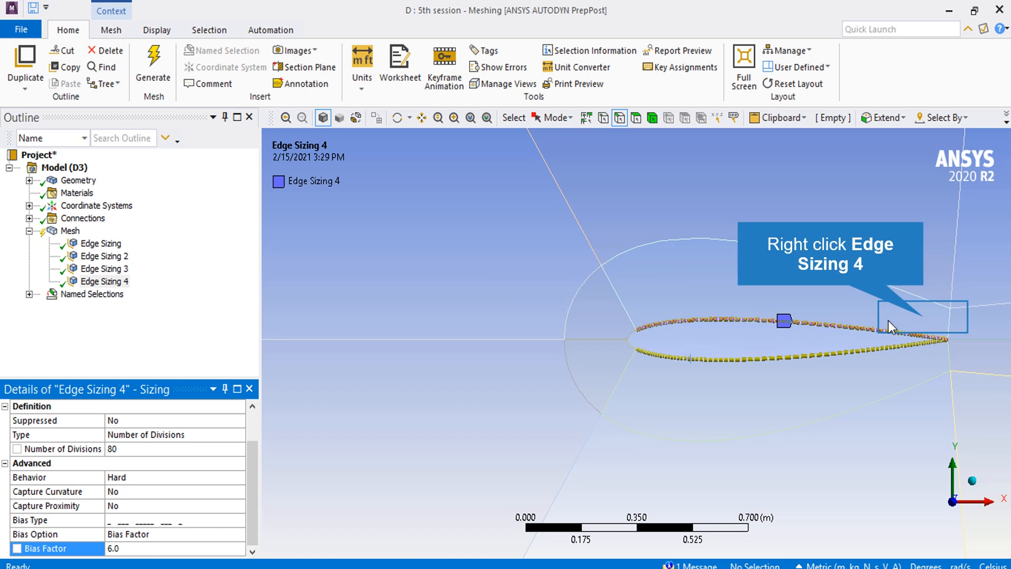
# Insert an edge sizing on the long upper and lower curves of the inner block surrounding the airfoil.
pyautogui.rightClick(923, 317)
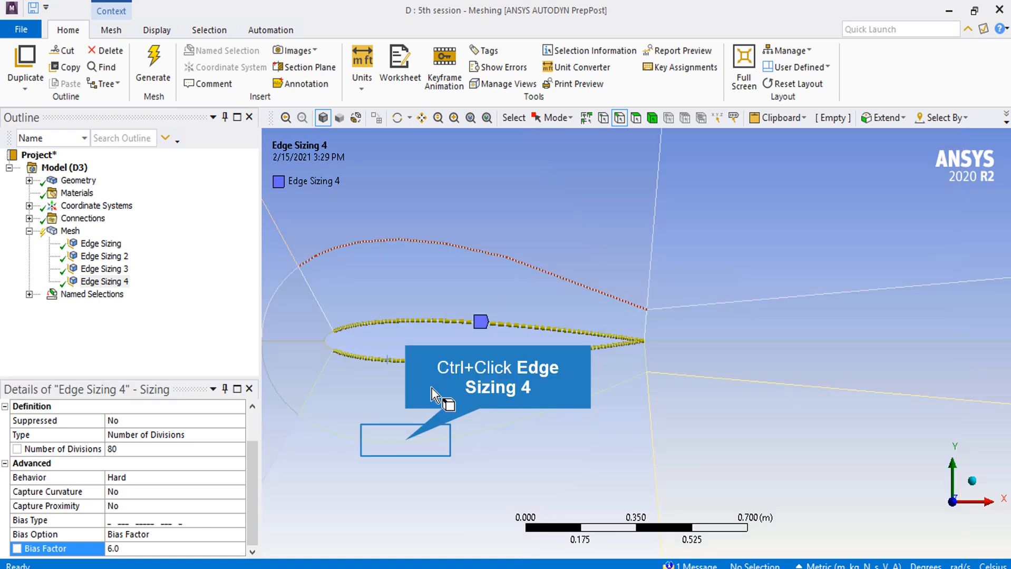
pyautogui.keyDown('ctrl'); pyautogui.click(406, 447); pyautogui.keyUp('ctrl')
pyautogui.rightClick(407, 448)
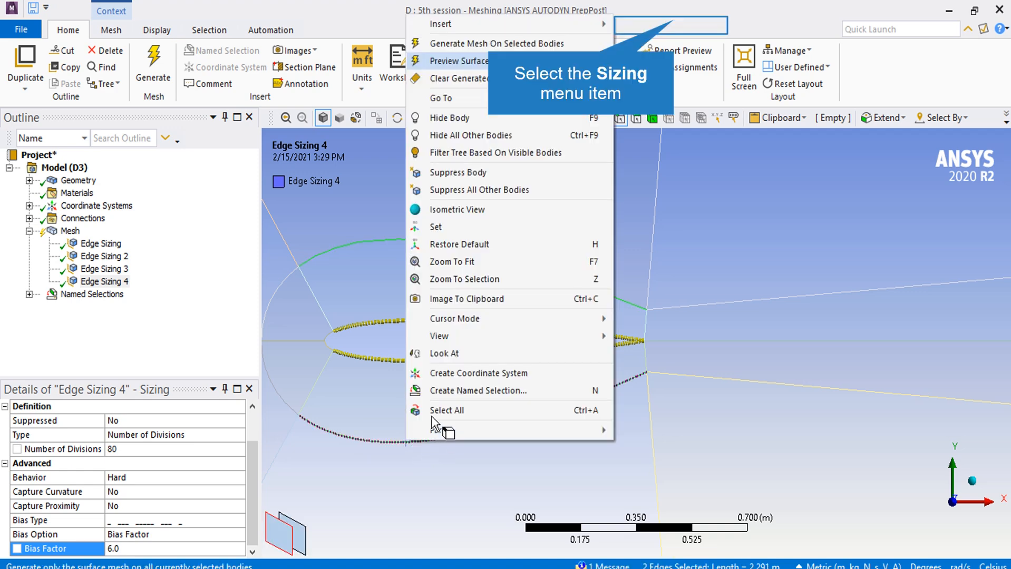
pyautogui.click(673, 23)
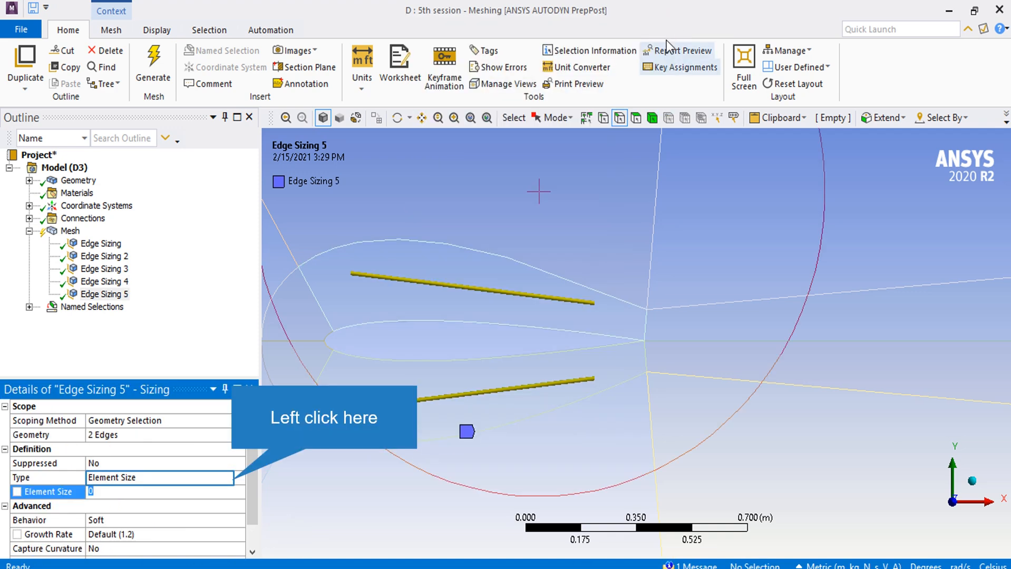
# Define the surrounding inner-block sizing by Number of Divisions with 80 divisions and Hard behavior.
pyautogui.click(236, 480)
pyautogui.click(223, 499)
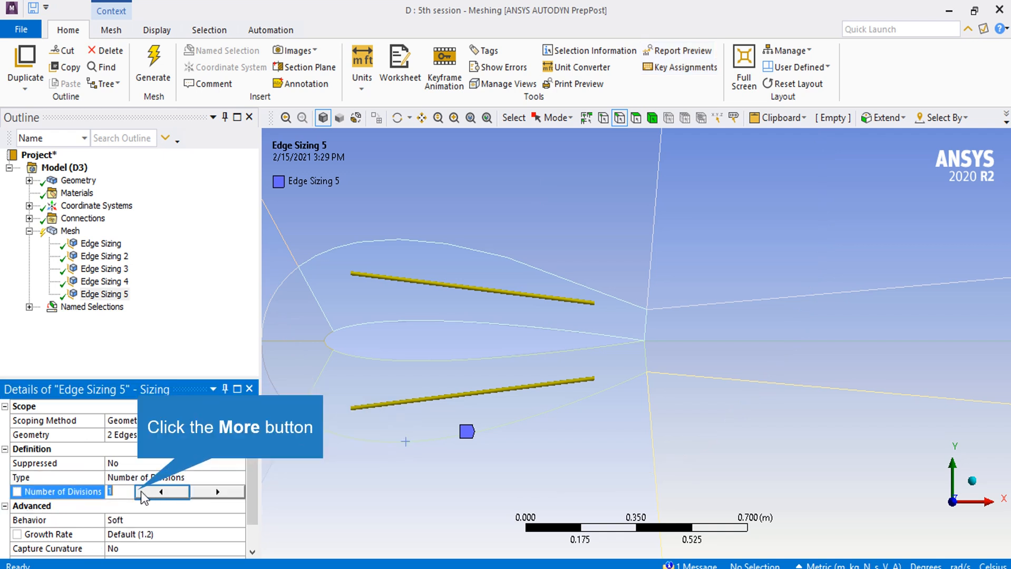
pyautogui.write('80')
pyautogui.doubleClick(241, 521)
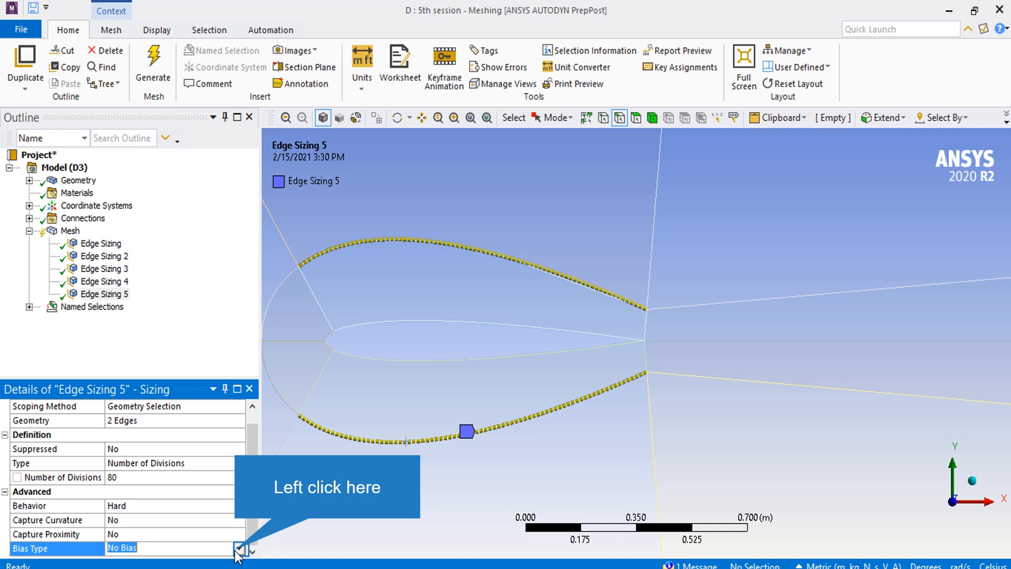
# Apply the short-long-short bias type with a bias factor of 2 to the surrounding inner-block sizing.
pyautogui.click(238, 550)
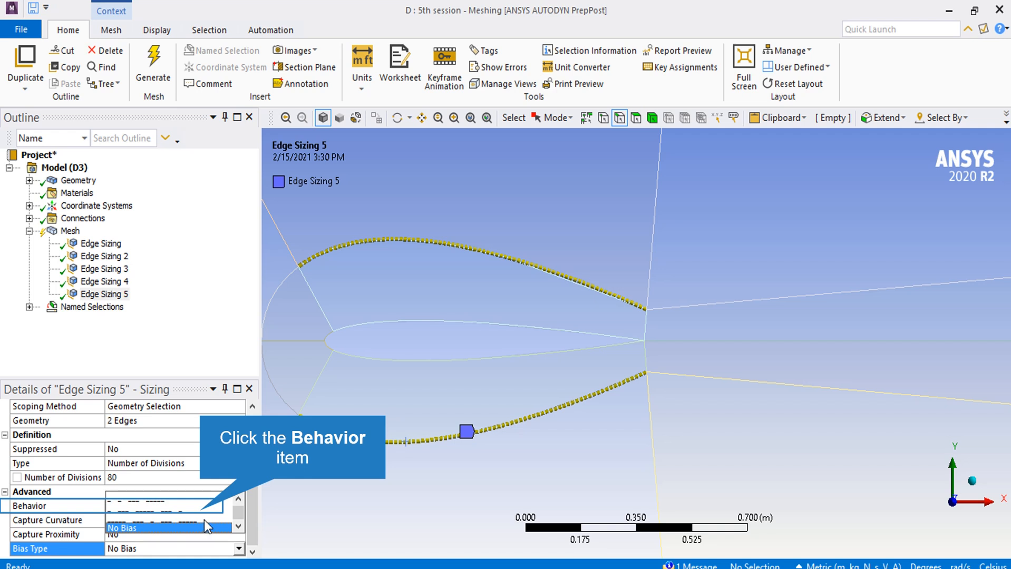
pyautogui.click(201, 510)
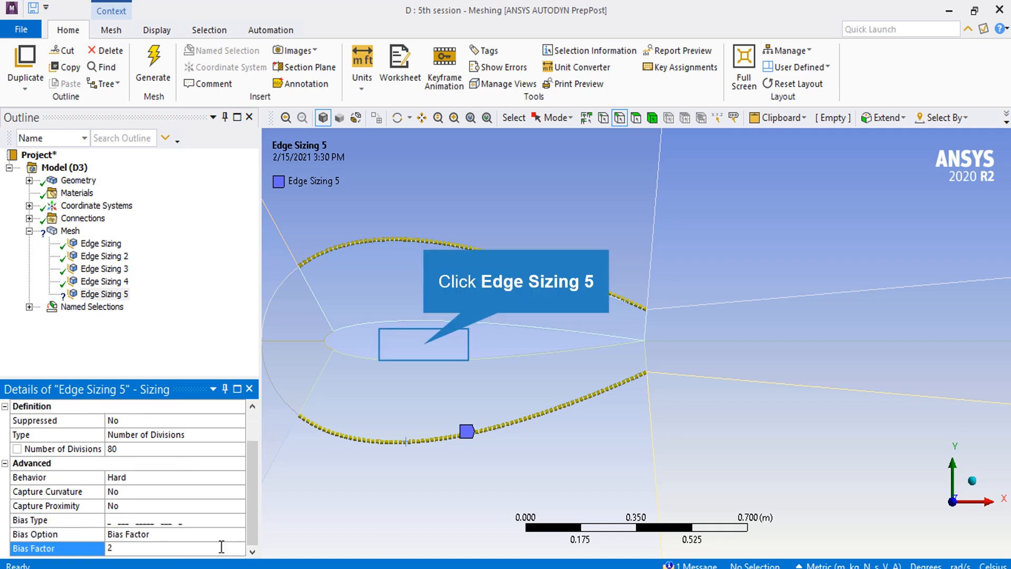
pyautogui.click(425, 345)
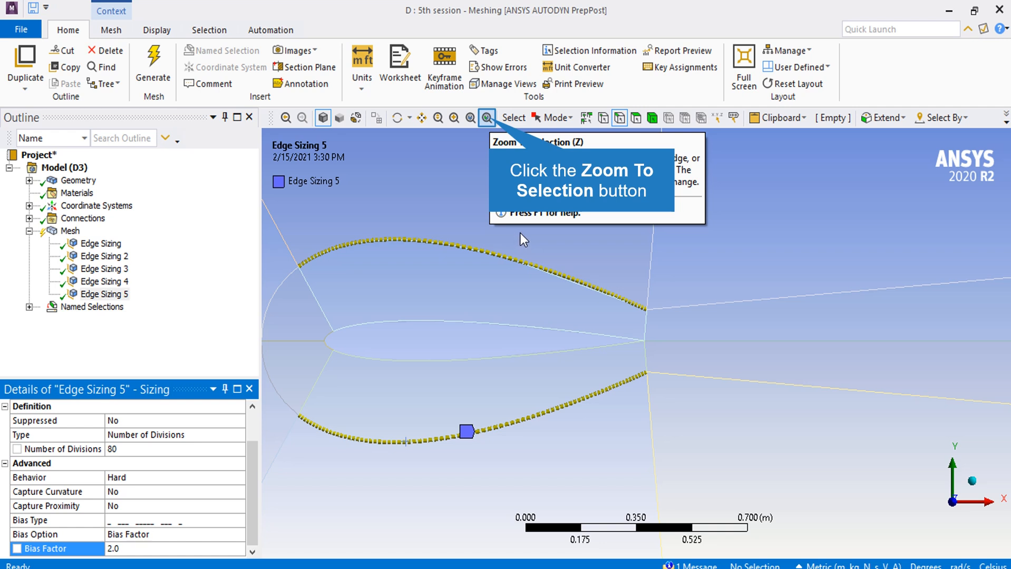
# Insert an edge sizing on the two outer domain boundary arcs directly upstream of the airfoil.
pyautogui.click(487, 118)
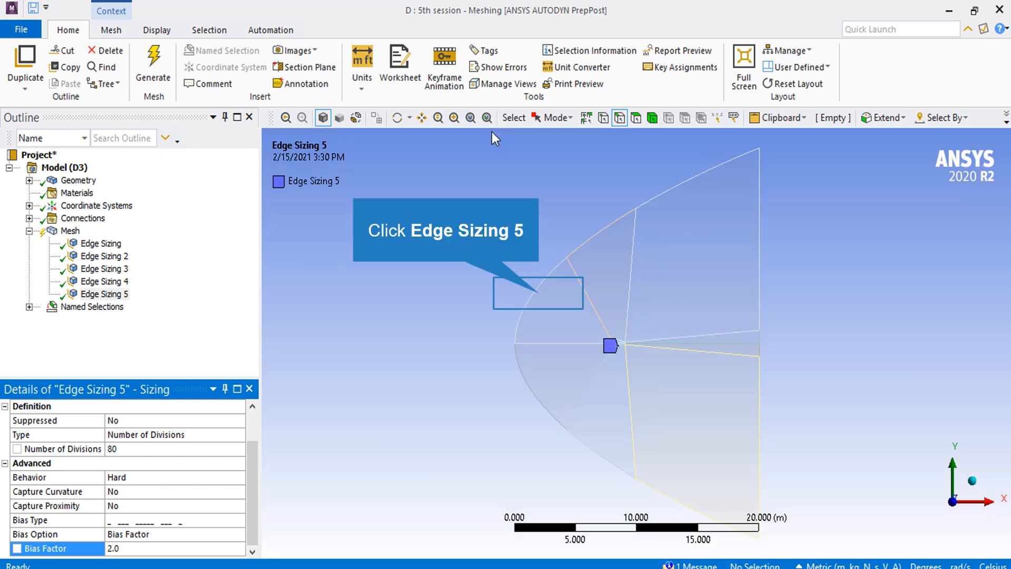
pyautogui.click(538, 297)
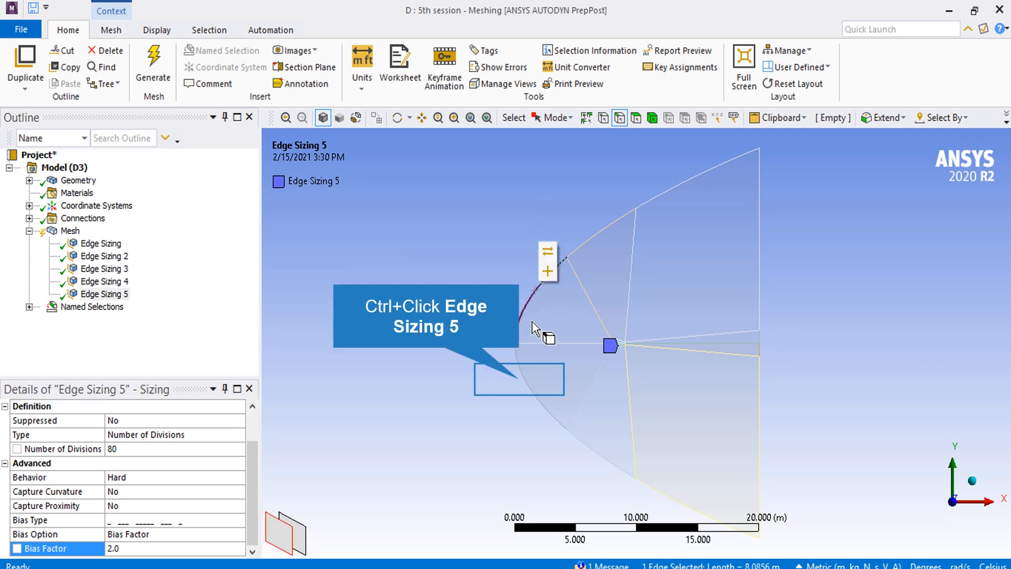
pyautogui.keyDown('ctrl'); pyautogui.click(519, 377); pyautogui.keyUp('ctrl')
pyautogui.rightClick(519, 379)
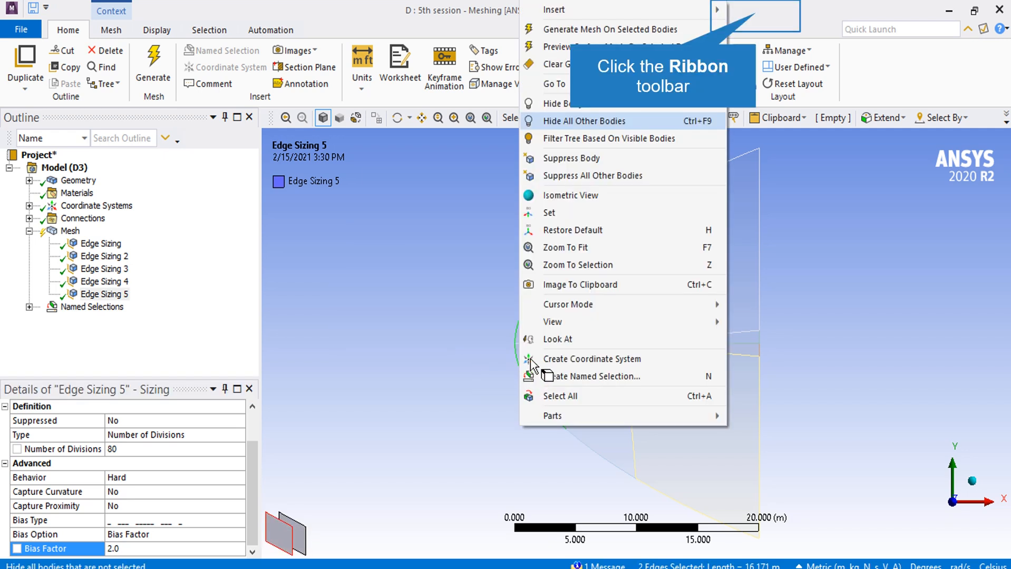
pyautogui.click(749, 20)
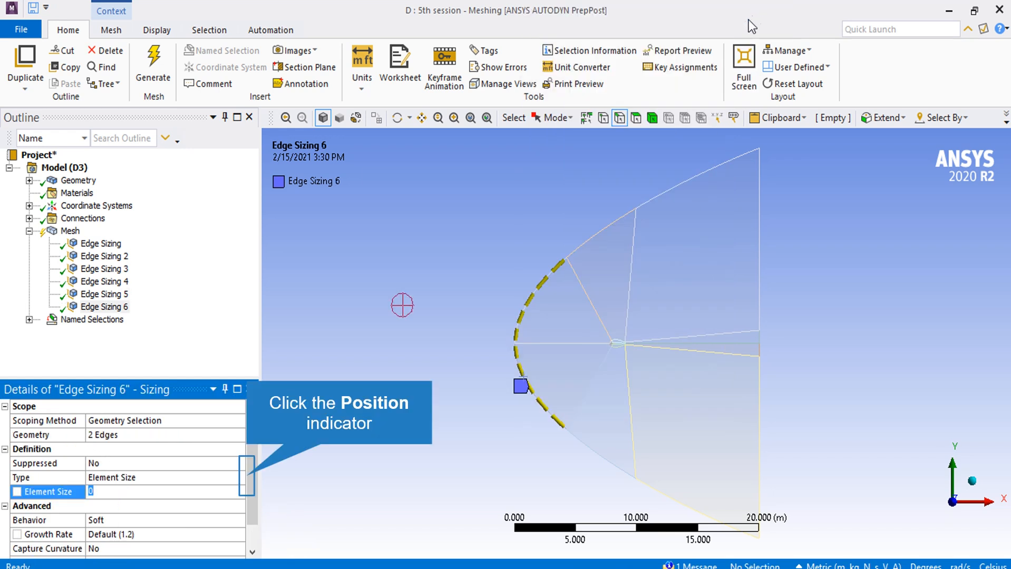
# Define the upstream outer-arc sizing by Number of Divisions with 20 divisions.
pyautogui.click(247, 476)
pyautogui.doubleClick(242, 476)
pyautogui.click(218, 499)
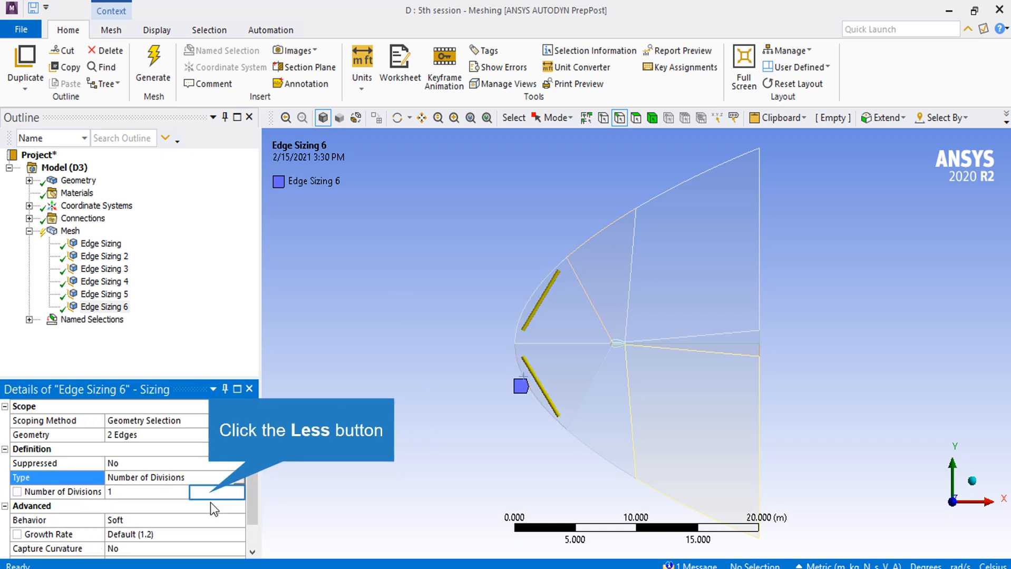
pyautogui.click(212, 494)
pyautogui.write('20')
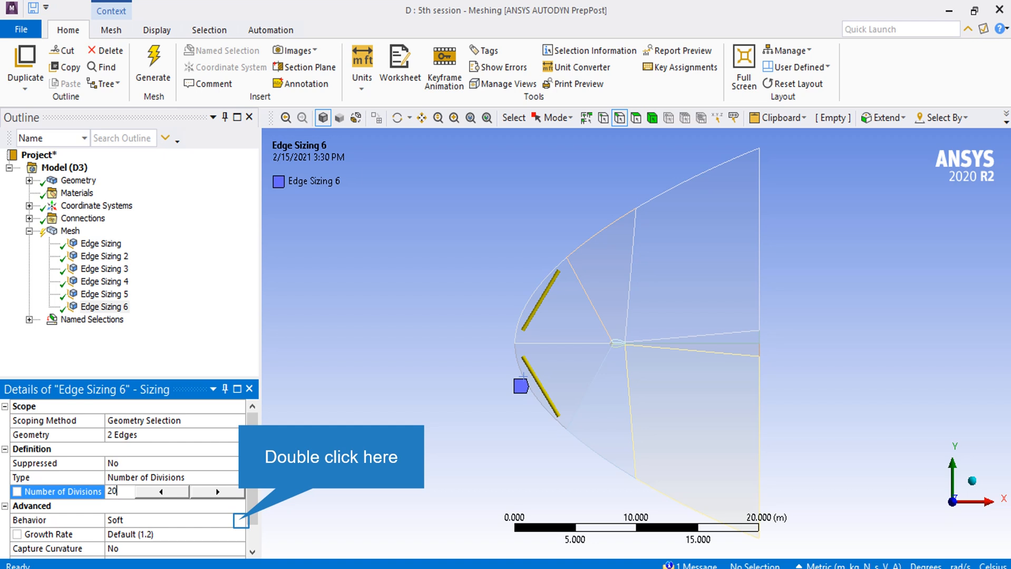
# Set the behavior of the upstream outer-arc edge sizing to Hard.
pyautogui.doubleClick(241, 520)
pyautogui.click(114, 542)
pyautogui.scroll(-1, 253, 497)
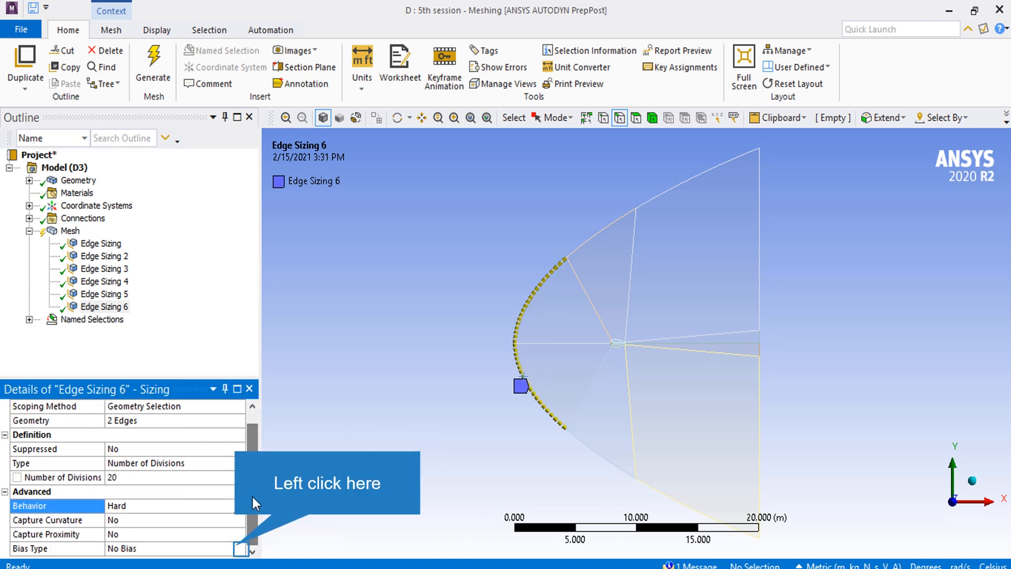
# Apply the short-to-long bias type with a bias factor of 6 to the upstream outer-arc sizing, and reverse the bias on the upper arc.
pyautogui.click(239, 550)
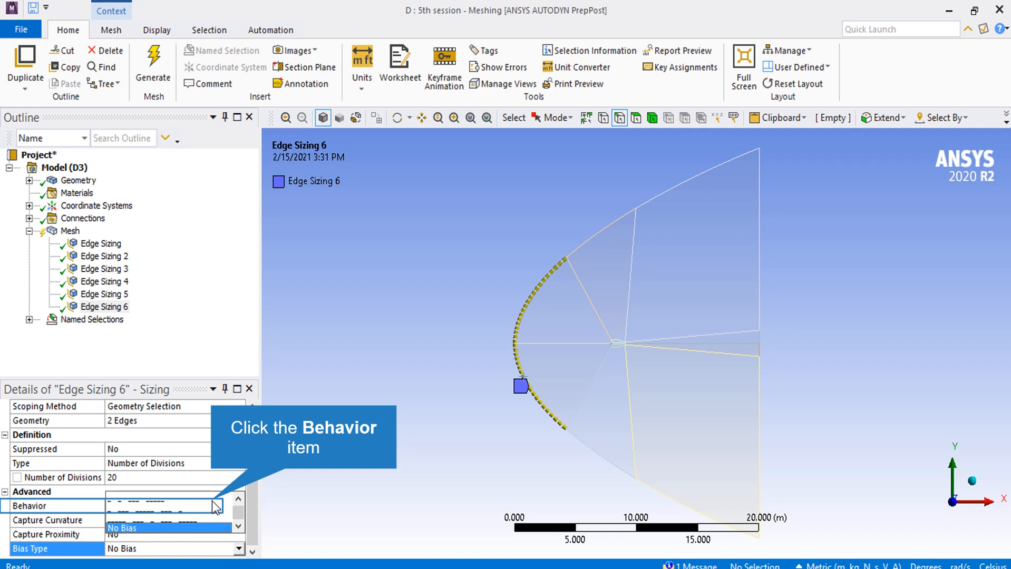
pyautogui.click(215, 507)
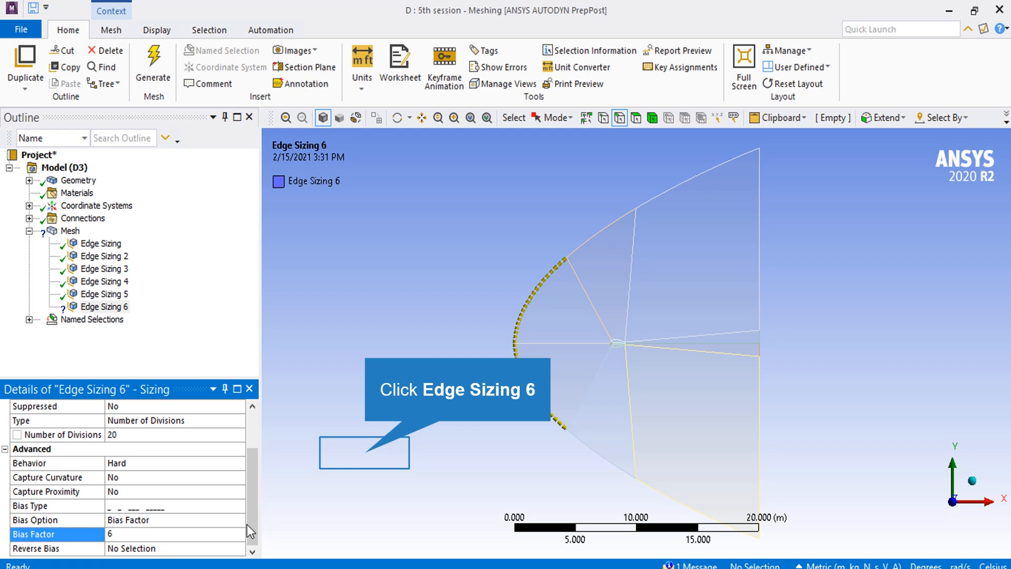
pyautogui.click(367, 454)
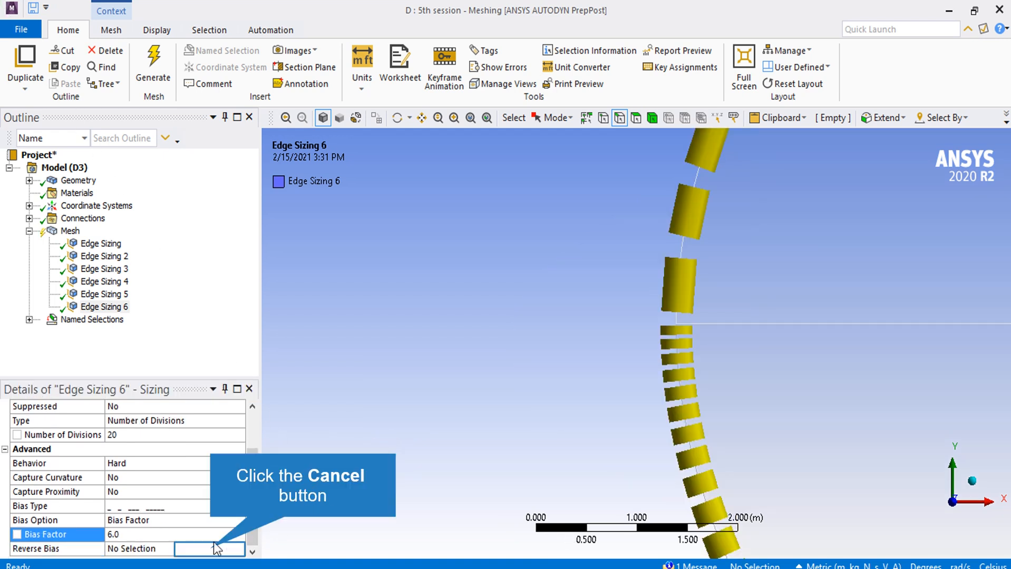
pyautogui.click(213, 544)
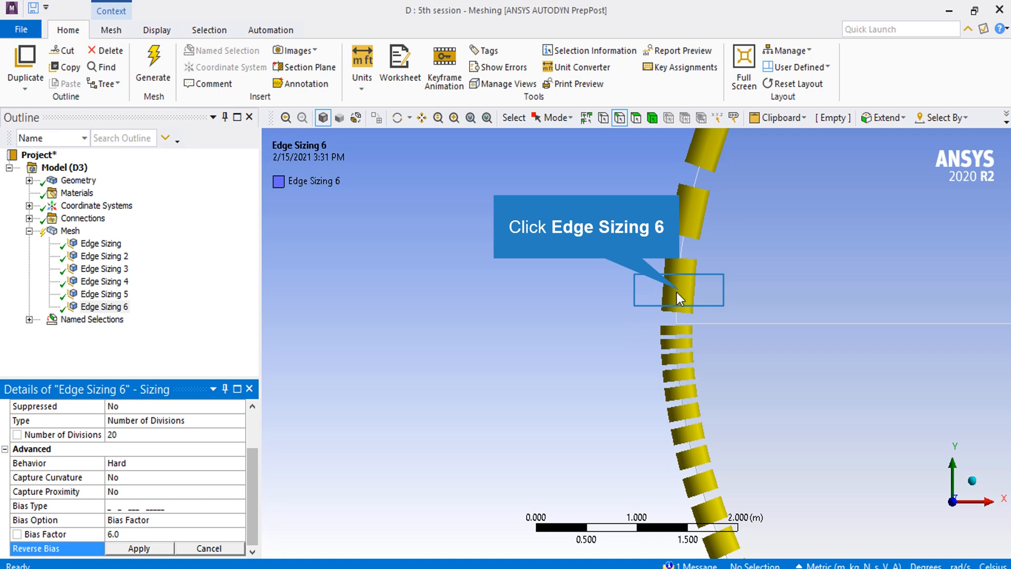
pyautogui.click(676, 294)
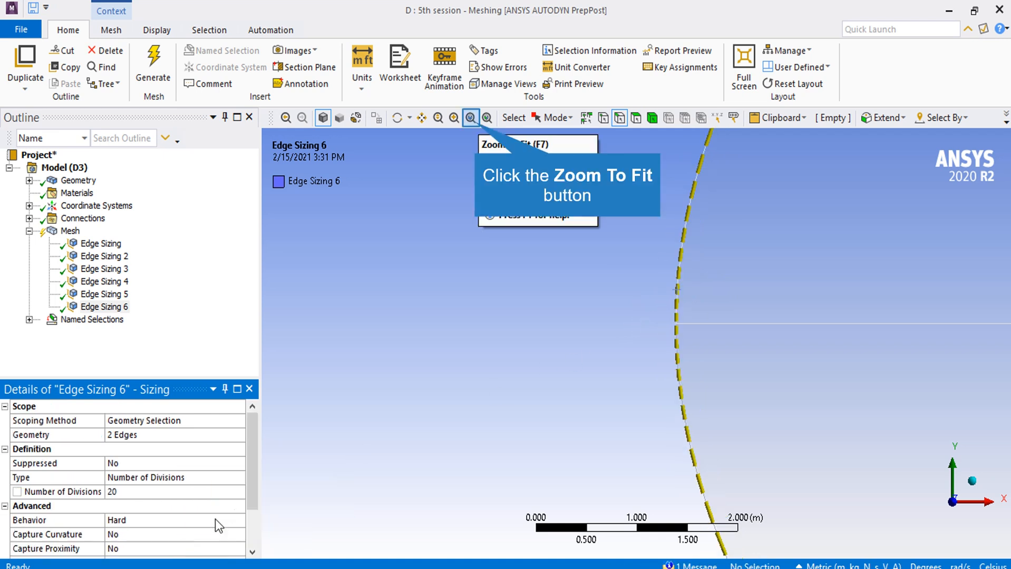
# Insert an edge sizing on the two outer boundary arcs above and below the airfoil, adjoining the upstream arcs.
pyautogui.click(474, 121)
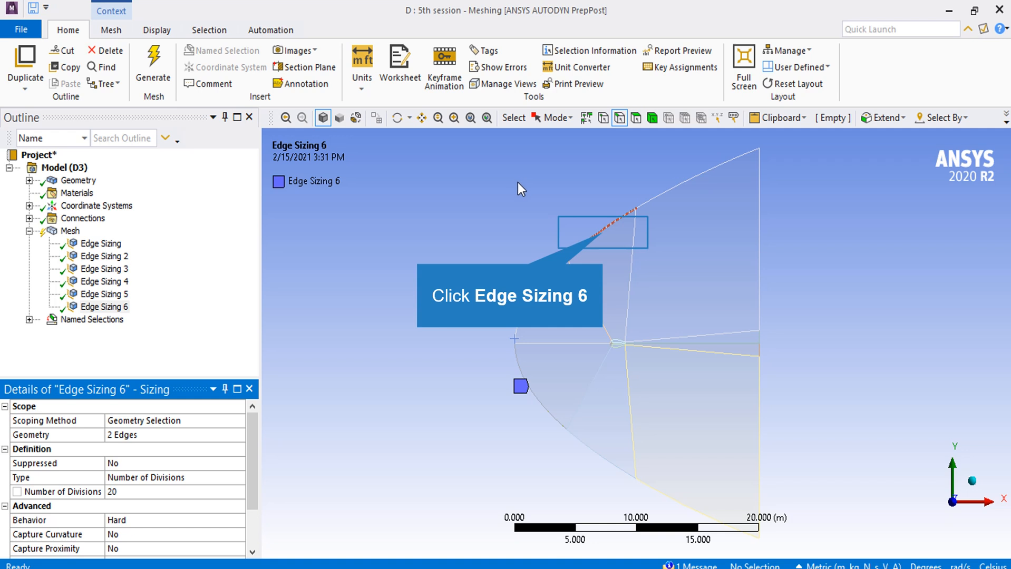
pyautogui.click(603, 233)
pyautogui.keyDown('ctrl'); pyautogui.click(596, 452); pyautogui.keyUp('ctrl')
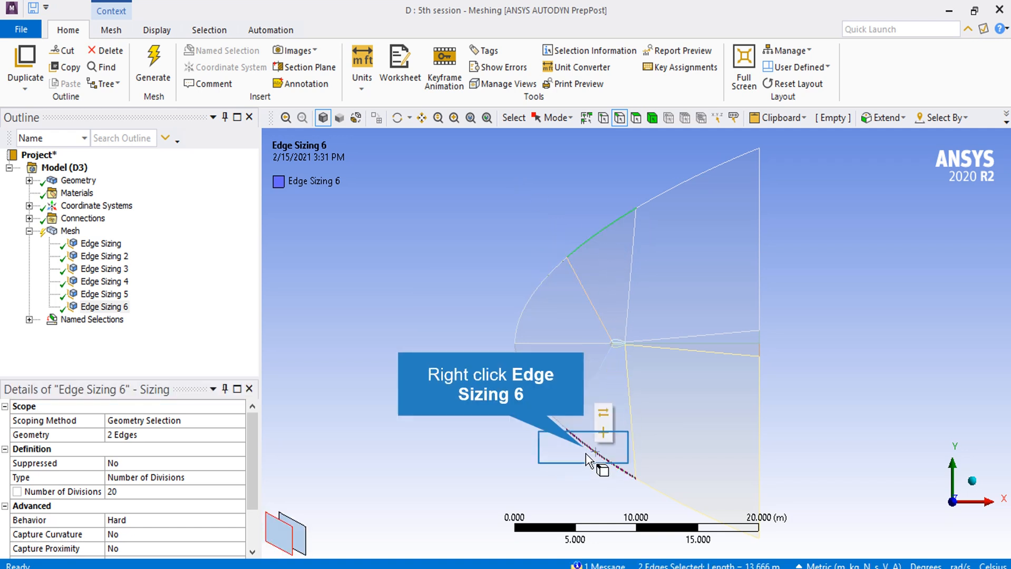
pyautogui.rightClick(595, 452)
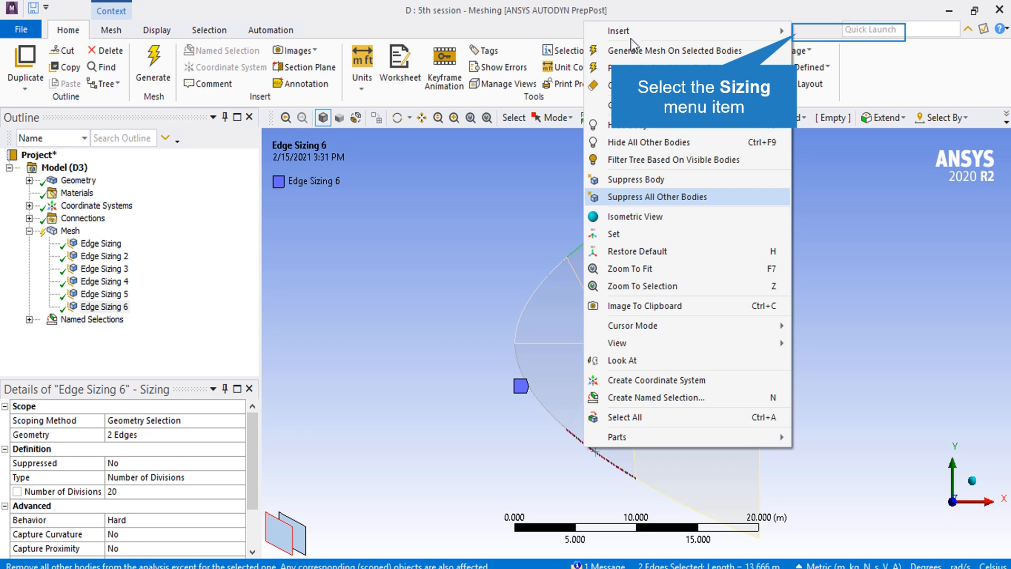
pyautogui.click(796, 34)
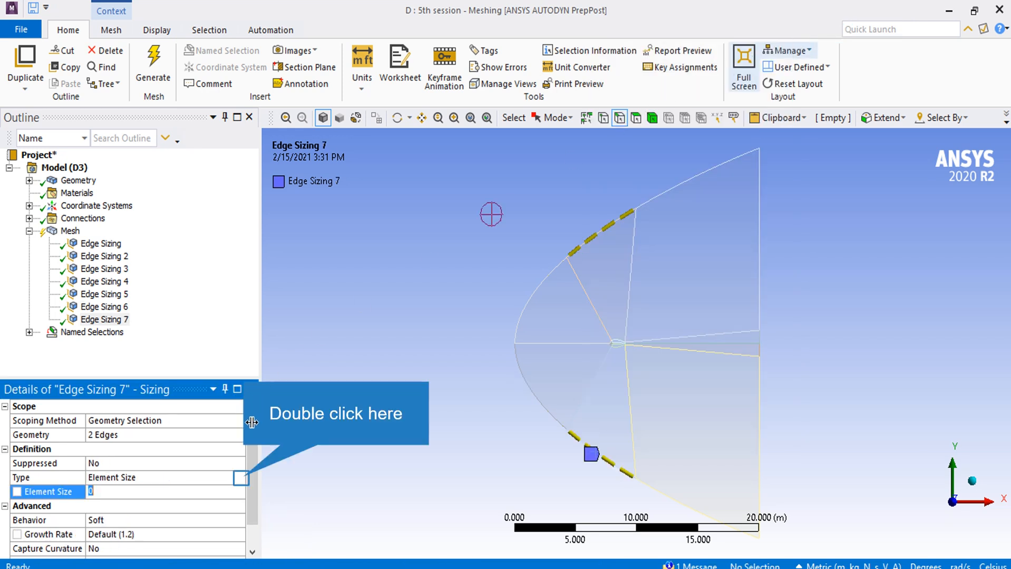
# Define the sizing of the arcs above and below the airfoil by Number of Divisions with 80 divisions and Hard behavior.
pyautogui.doubleClick(243, 477)
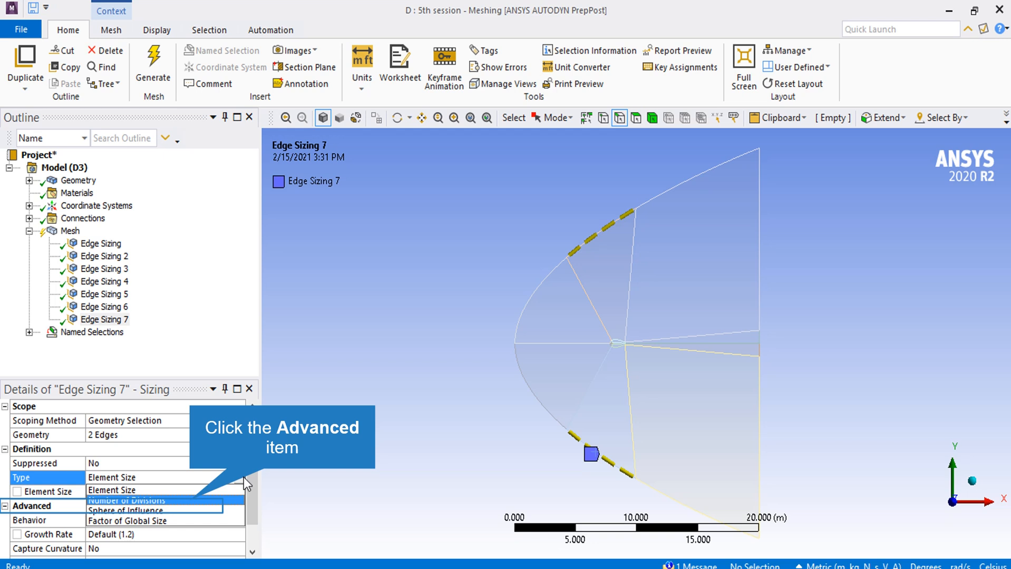
pyautogui.click(191, 501)
pyautogui.write('80')
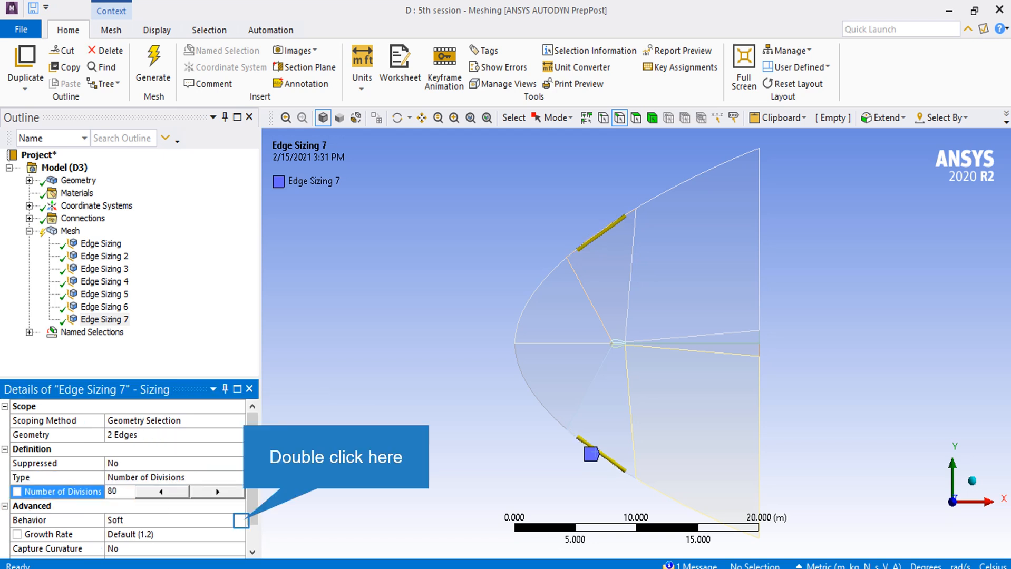
pyautogui.doubleClick(241, 521)
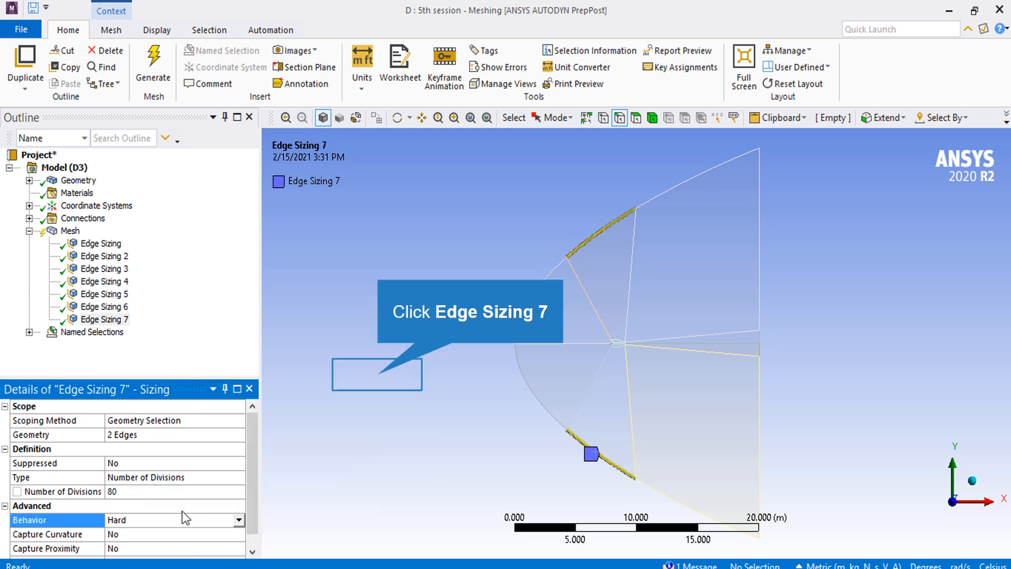
pyautogui.click(378, 375)
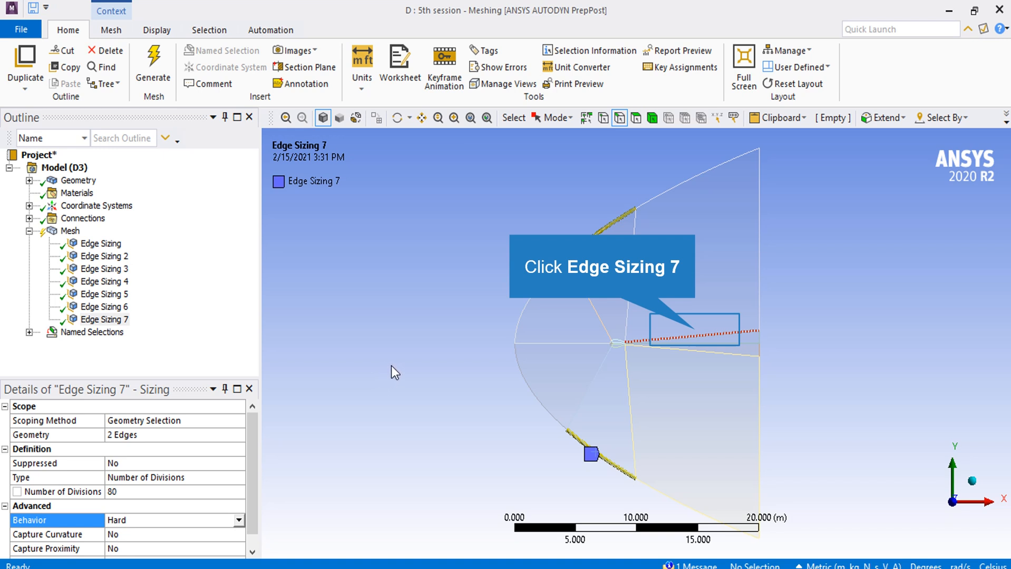
# Insert an edge sizing on the three wake edges running from the airfoil's trailing region to the outlet.
pyautogui.click(695, 330)
pyautogui.keyDown('ctrl'); pyautogui.click(730, 352); pyautogui.keyUp('ctrl')
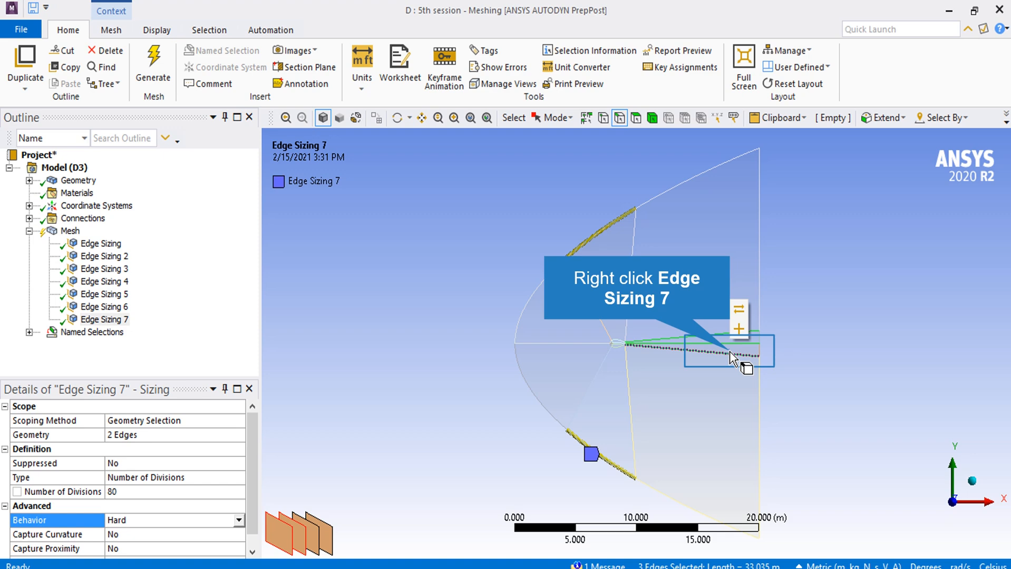
pyautogui.rightClick(730, 350)
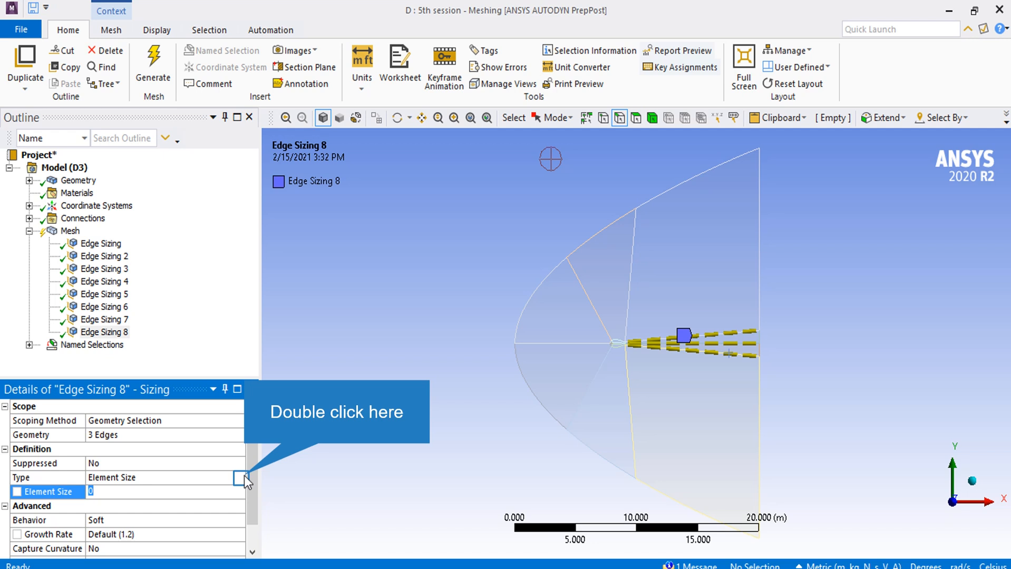
# Define the wake-edge sizing by Number of Divisions with 100 divisions and Hard behavior.
pyautogui.doubleClick(244, 477)
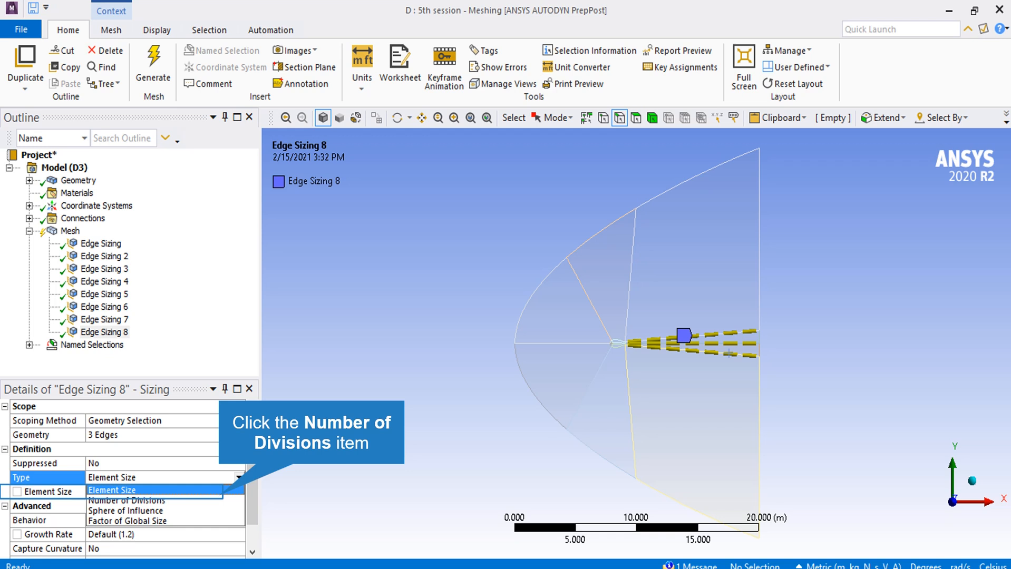
pyautogui.click(127, 501)
pyautogui.click(168, 497)
pyautogui.write('100')
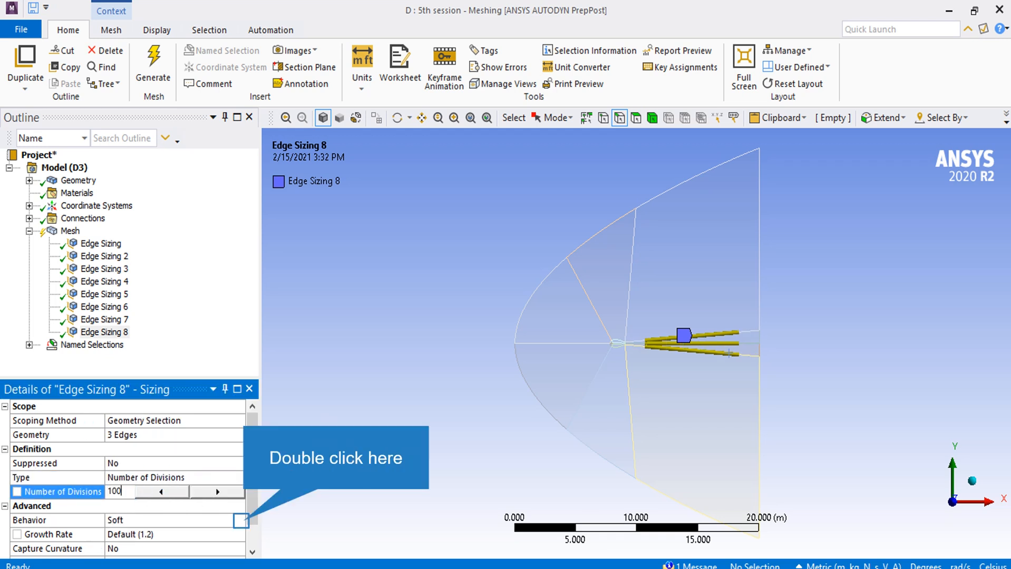
pyautogui.doubleClick(241, 520)
pyautogui.click(175, 543)
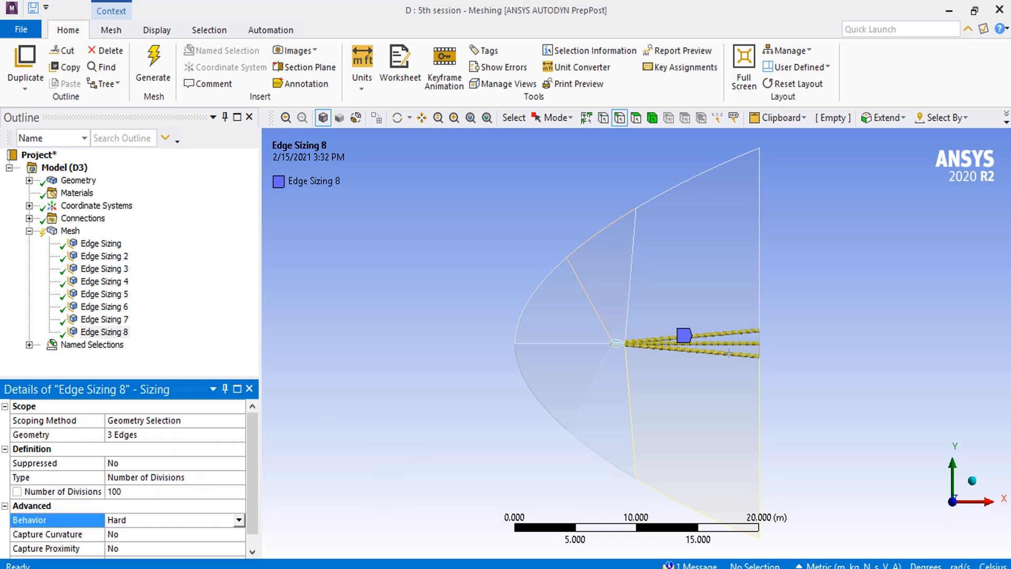
# Apply the short-to-long bias type to the wake-edge sizing with the Smooth Transition option and a bias growth rate of 1.04.
pyautogui.click(175, 557)
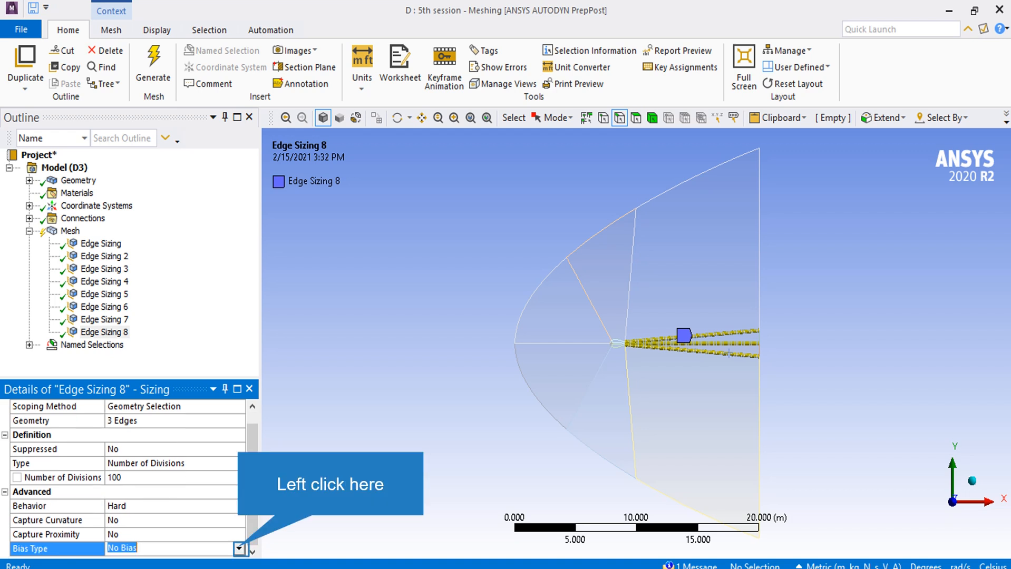
pyautogui.click(239, 550)
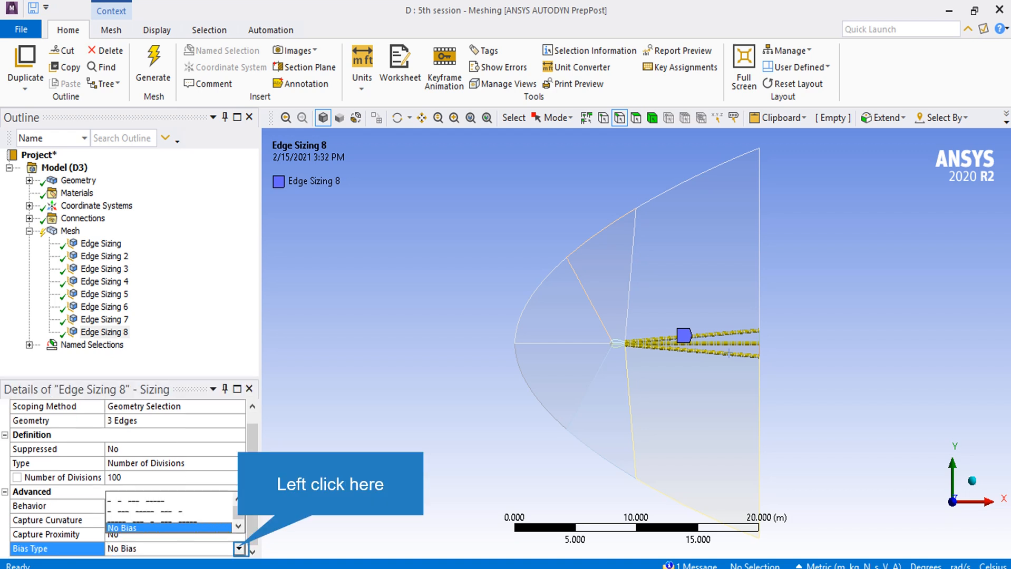
pyautogui.click(168, 500)
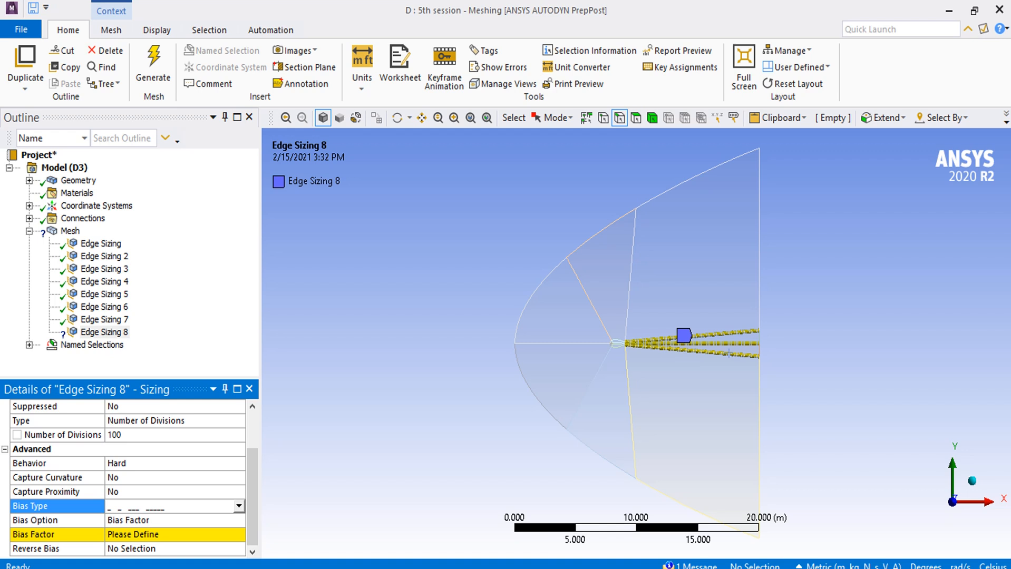
pyautogui.click(174, 520)
pyautogui.click(239, 521)
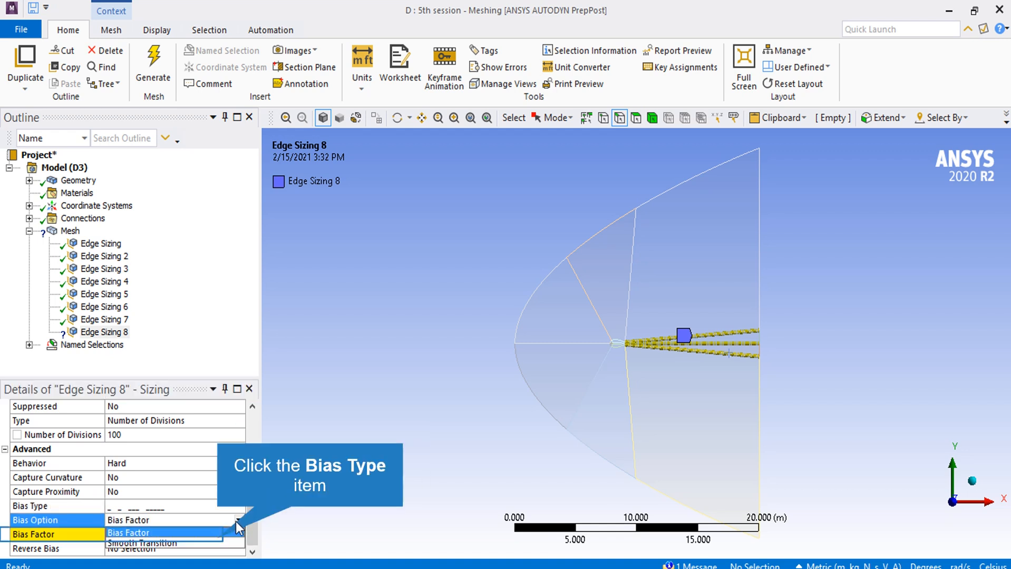
pyautogui.click(223, 543)
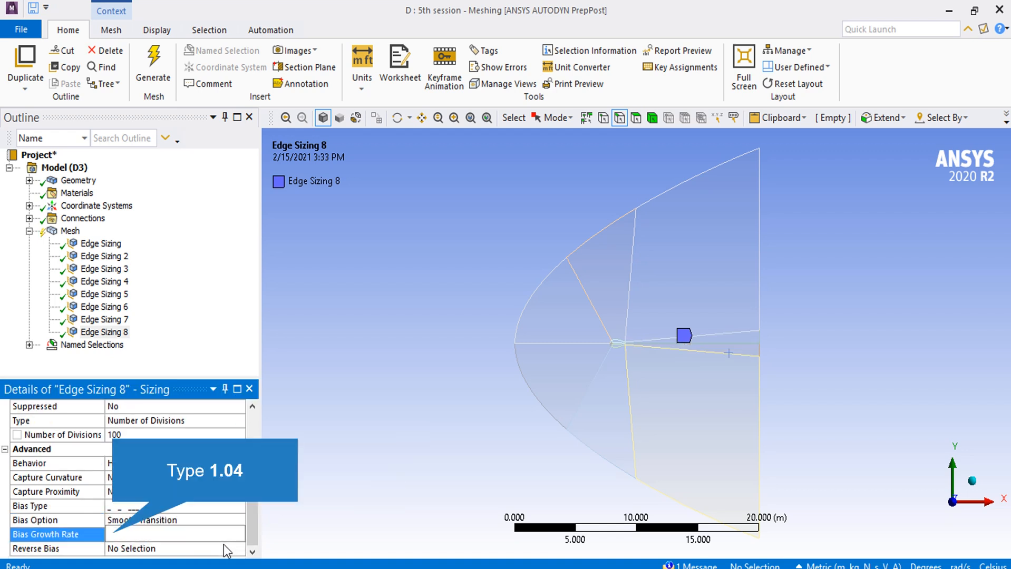
pyautogui.write('1.04')
pyautogui.press('Return')
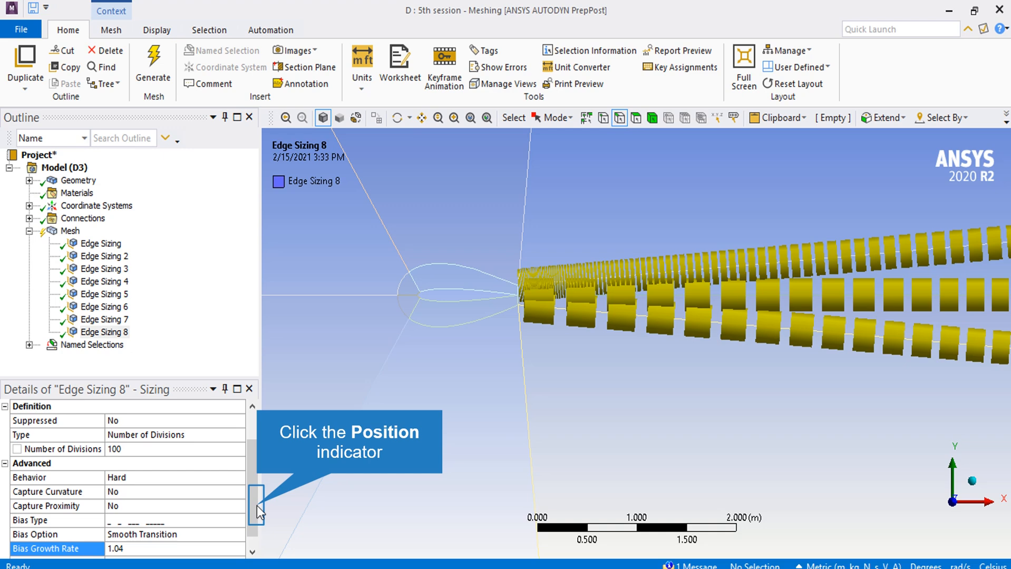
# Reverse the bias on the middle and lower wake edges so their divisions are finest near the airfoil.
pyautogui.click(256, 506)
pyautogui.click(219, 549)
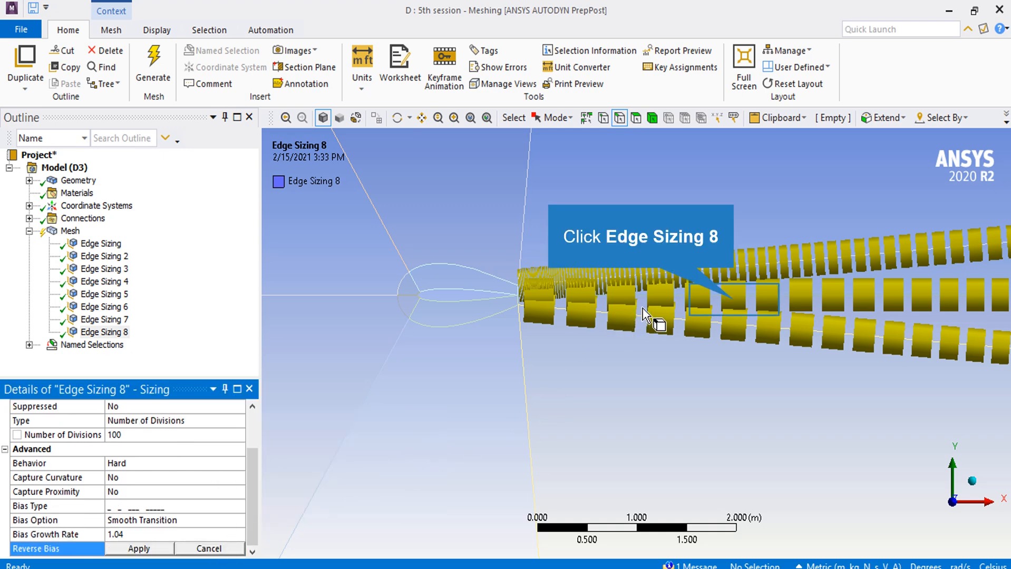
pyautogui.click(733, 299)
pyautogui.keyDown('ctrl'); pyautogui.click(738, 323); pyautogui.keyUp('ctrl')
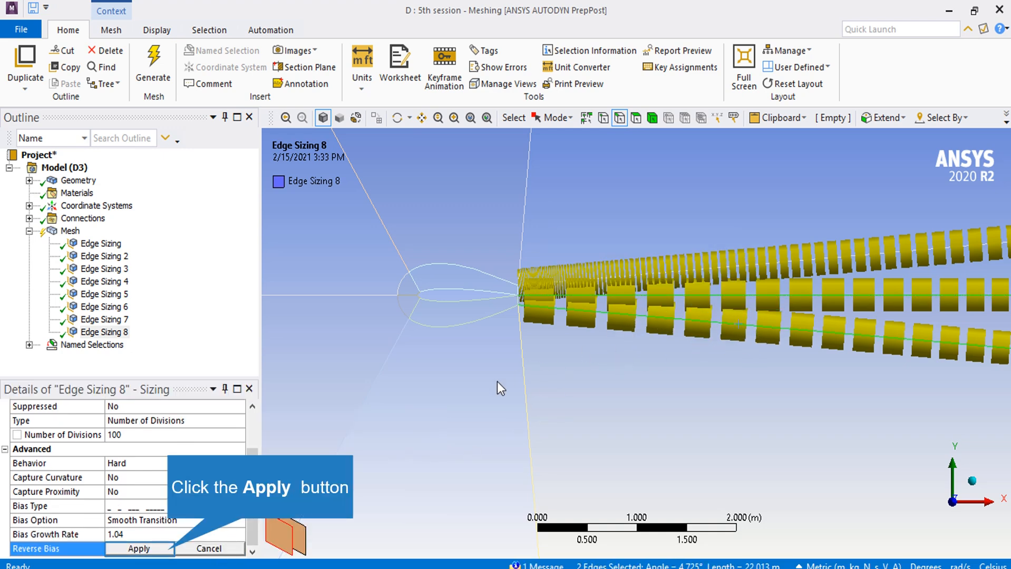
pyautogui.click(170, 551)
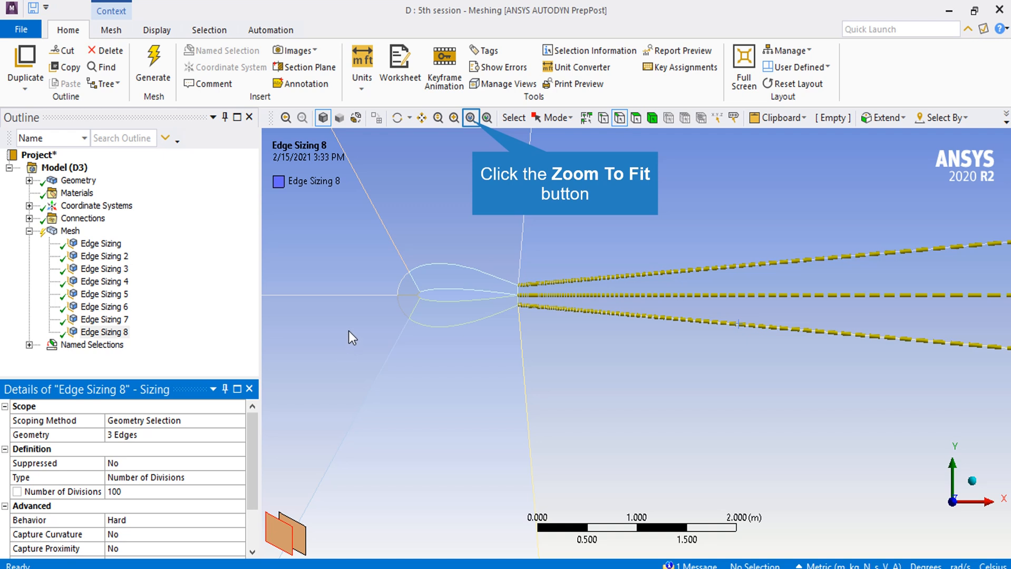
# Insert an edge sizing on the two downstream outer boundary arcs that reach the outlet.
pyautogui.click(470, 117)
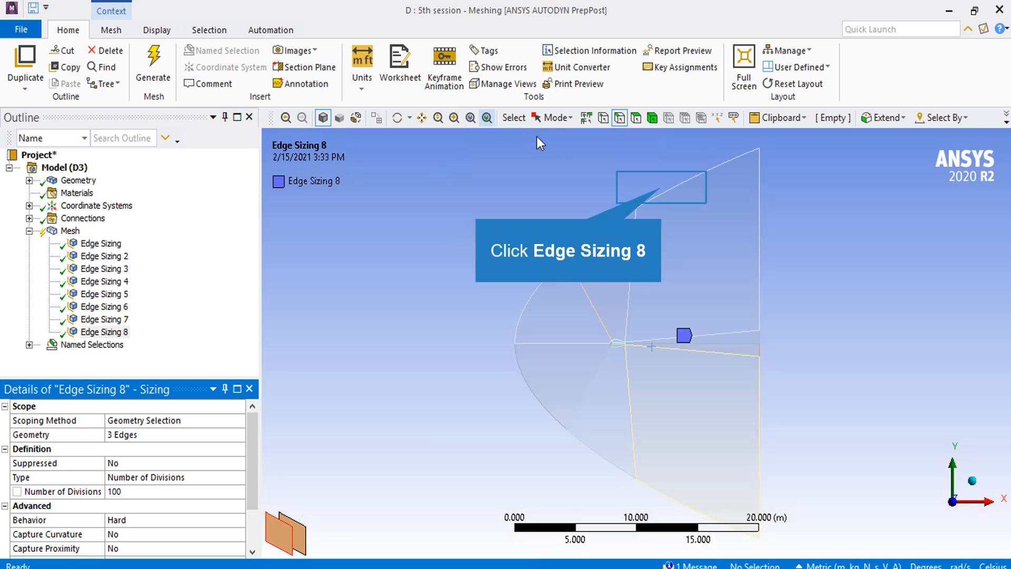
pyautogui.click(663, 195)
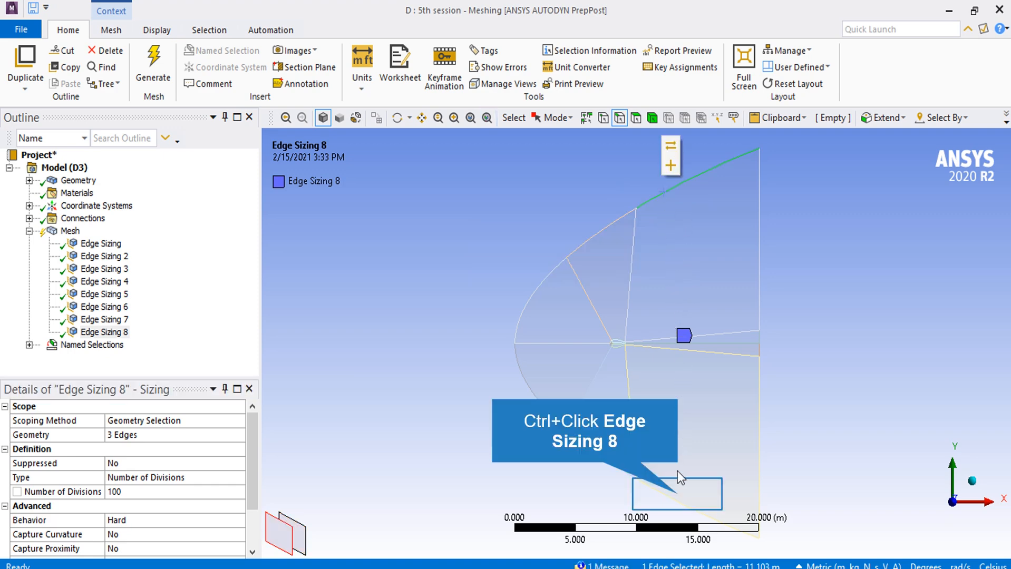
pyautogui.keyDown('ctrl'); pyautogui.click(675, 495); pyautogui.keyUp('ctrl')
pyautogui.rightClick(677, 494)
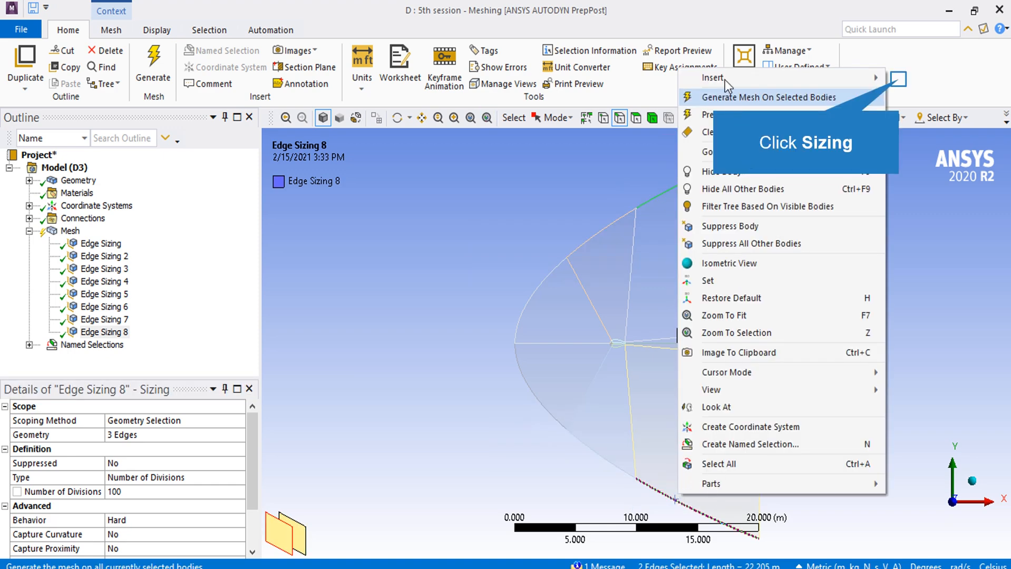
pyautogui.click(898, 80)
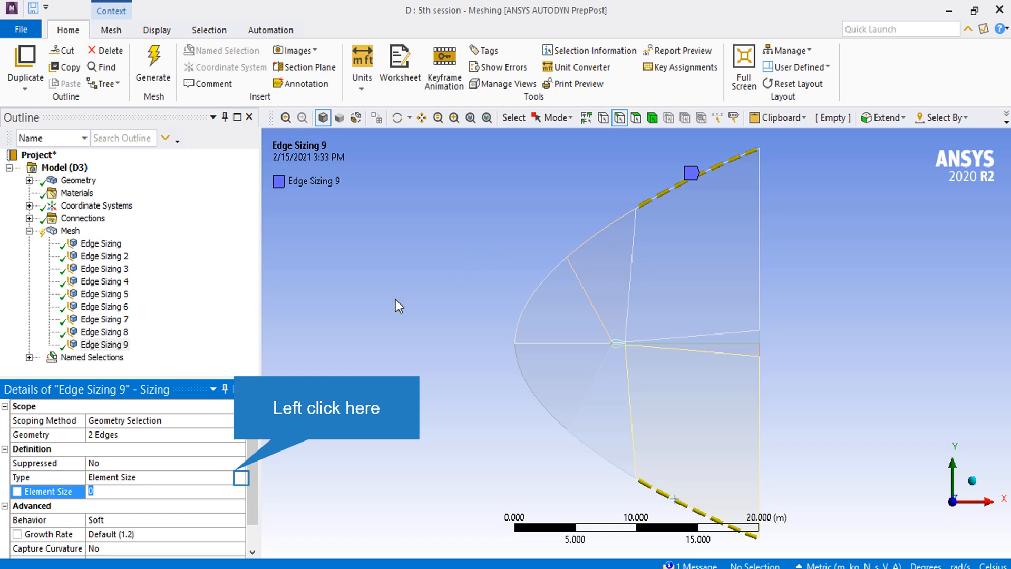
# Define the sizing of the two downstream outer arcs by Number of Divisions with 100 divisions and Hard behavior.
pyautogui.click(238, 478)
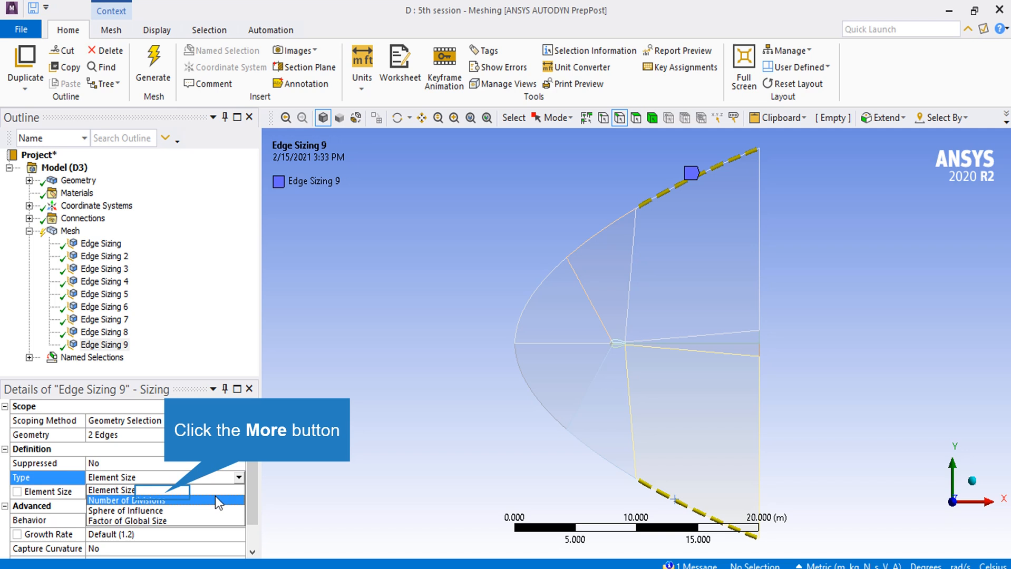
pyautogui.click(170, 500)
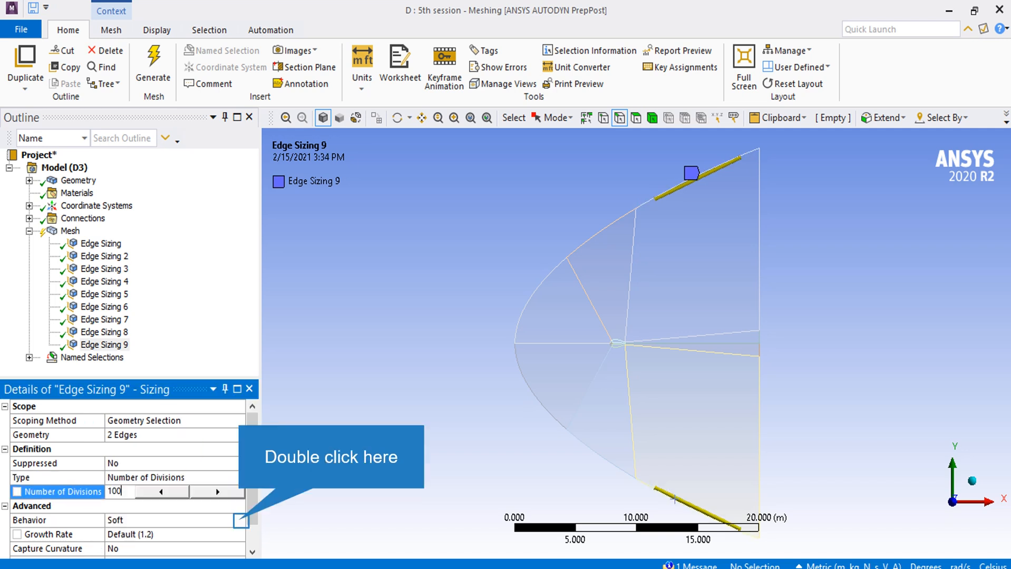
pyautogui.doubleClick(240, 521)
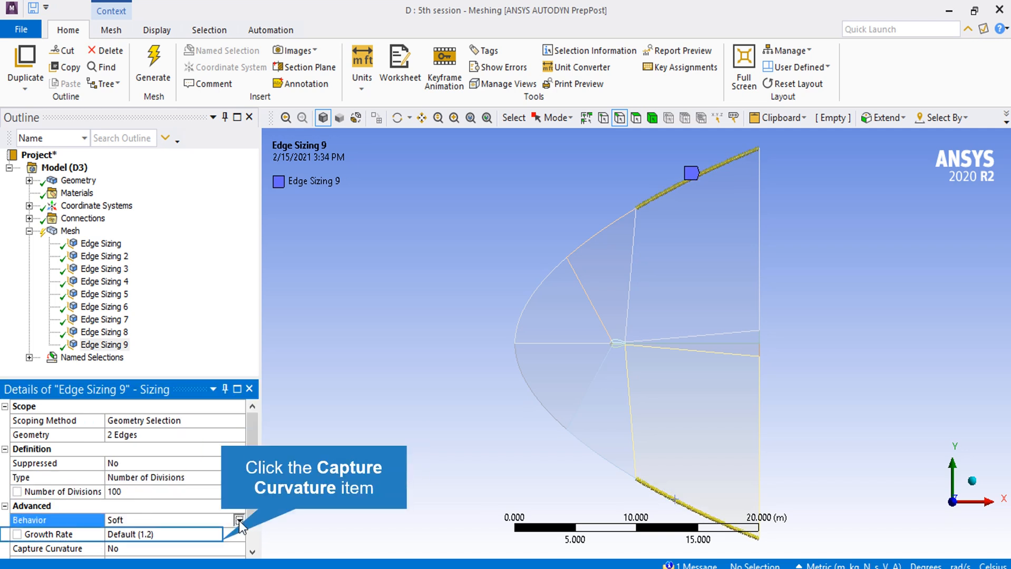
pyautogui.click(221, 540)
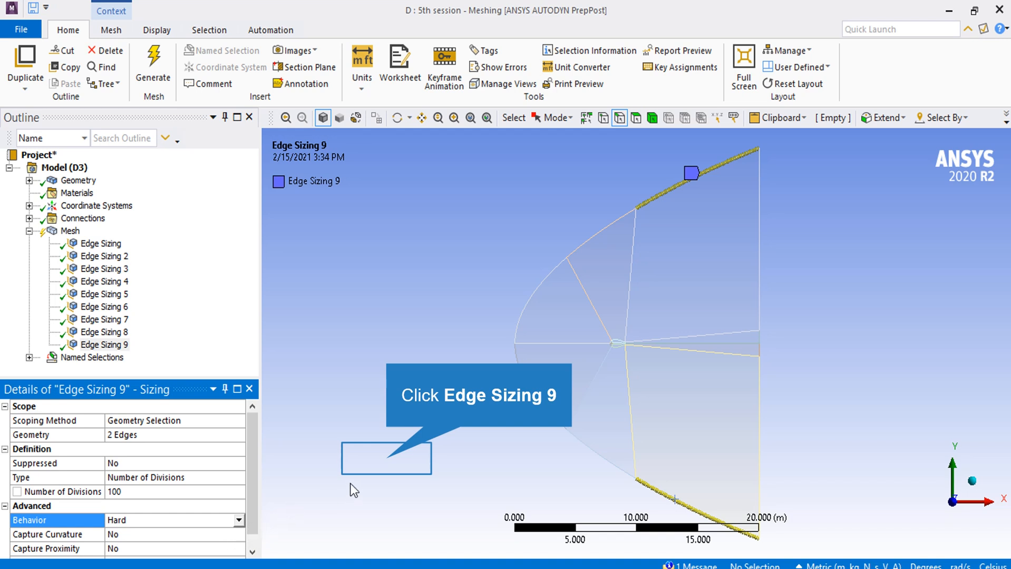
# Insert an edge sizing on the two short outlet edges directly above and below the wake centerline.
pyautogui.moveTo(709, 303); pyautogui.dragTo(793, 373, button='right')
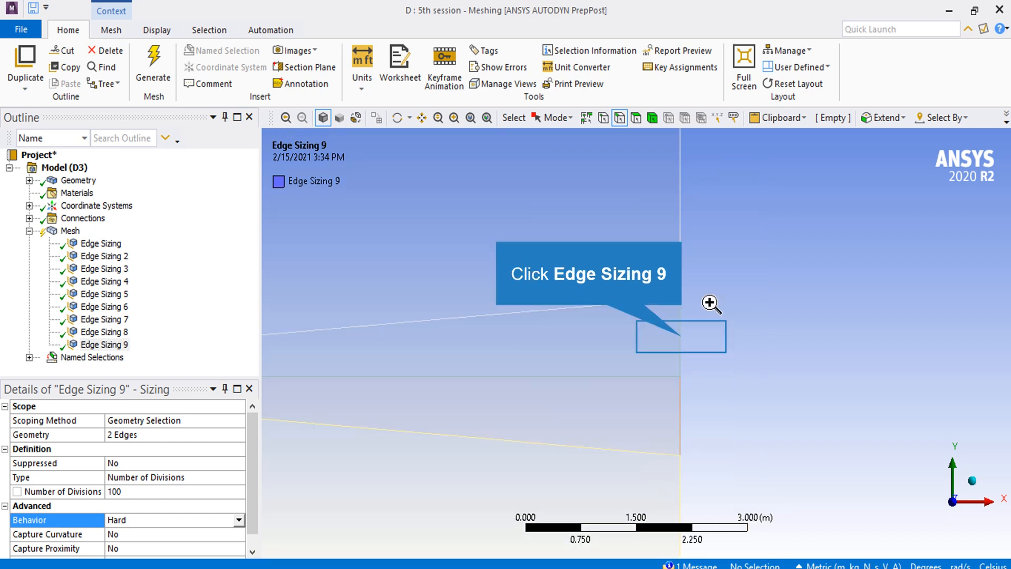
pyautogui.click(682, 338)
pyautogui.keyDown('ctrl'); pyautogui.click(680, 390); pyautogui.keyUp('ctrl')
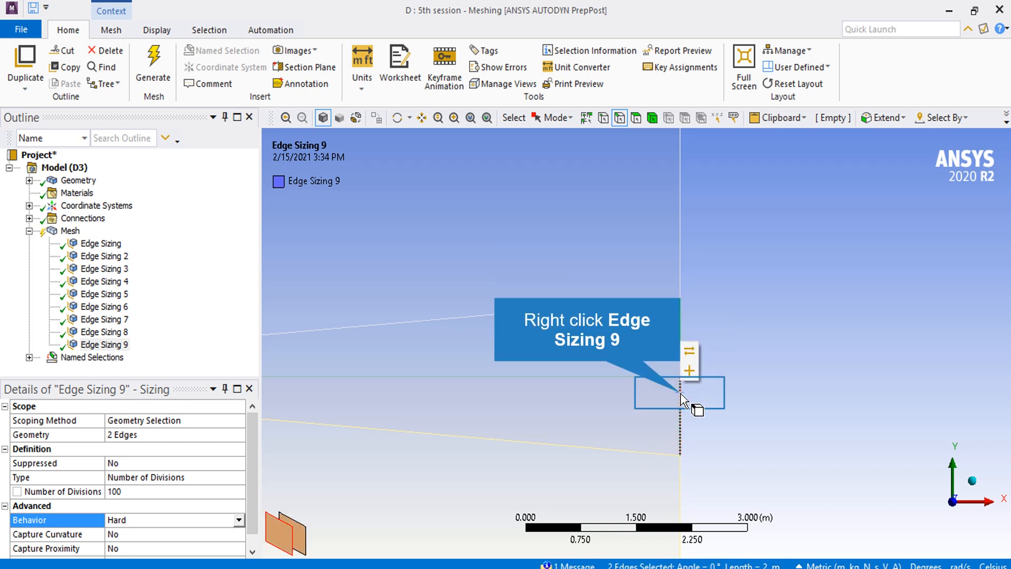
pyautogui.rightClick(681, 394)
pyautogui.moveTo(753, 11)
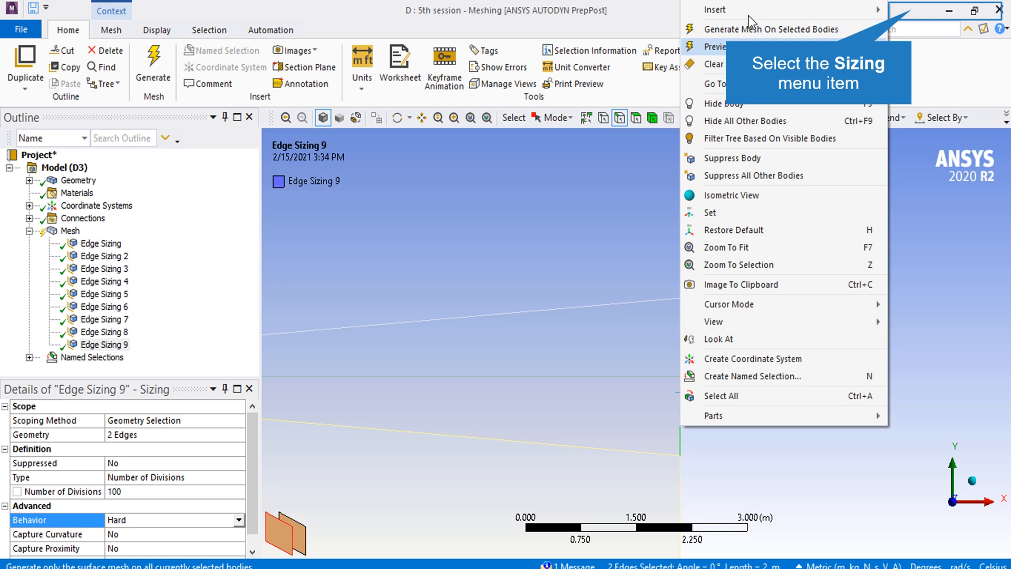
pyautogui.click(899, 21)
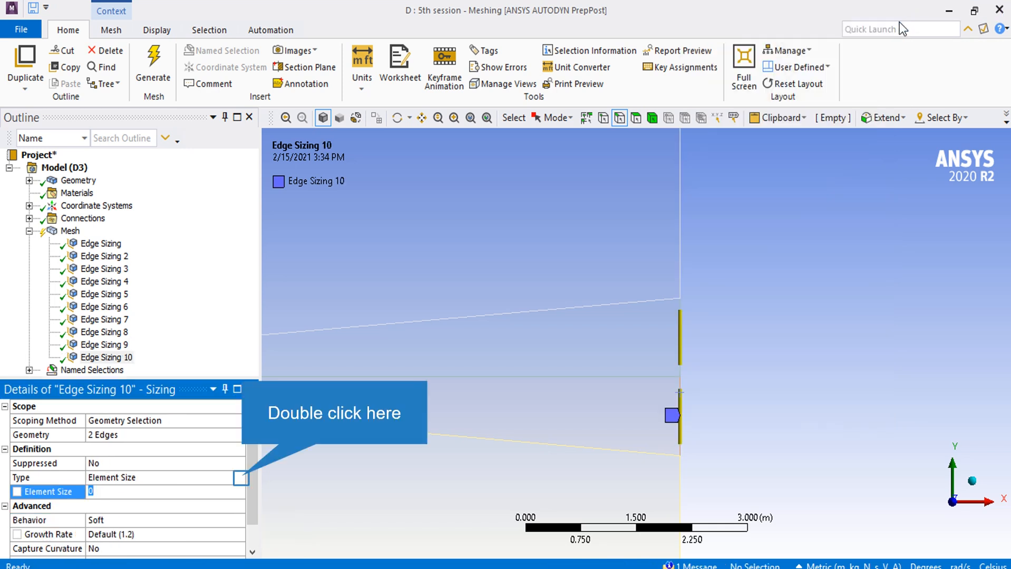
# Define the sizing of the two short outlet edges by Number of Divisions with 80 divisions and Hard behavior.
pyautogui.doubleClick(242, 477)
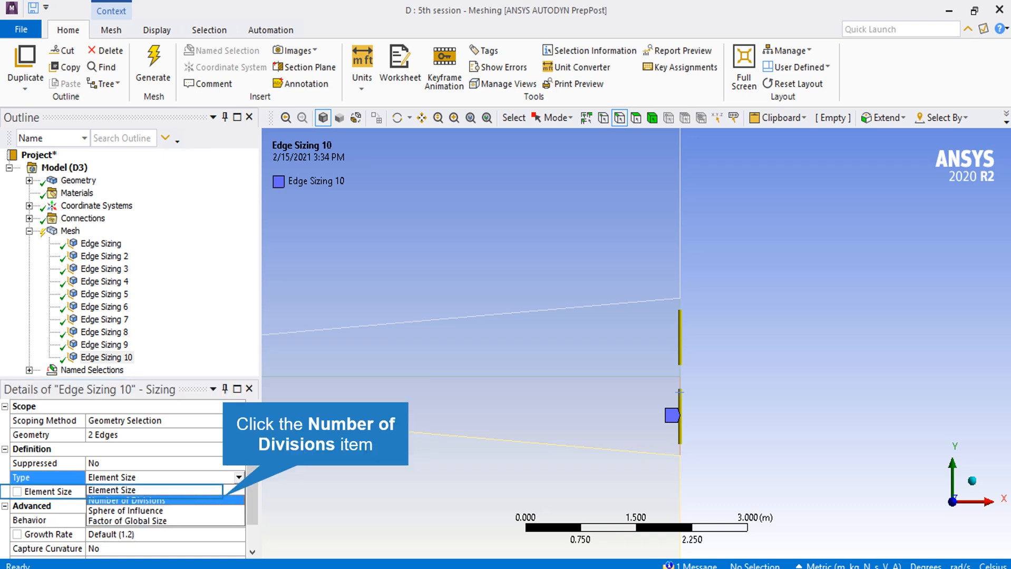
pyautogui.click(158, 500)
pyautogui.click(217, 495)
pyautogui.write('80')
pyautogui.click(241, 521)
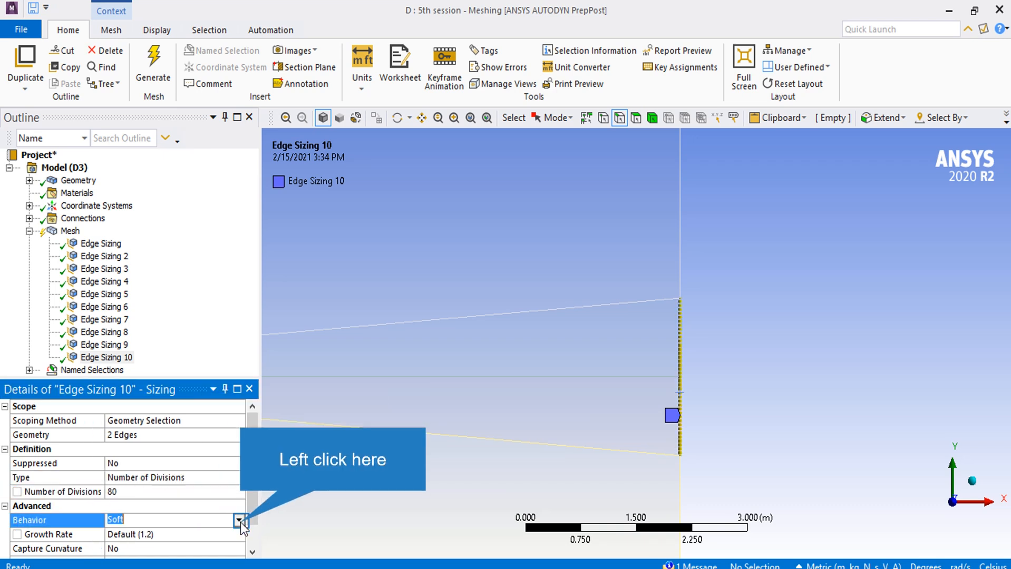
pyautogui.click(240, 521)
pyautogui.click(224, 534)
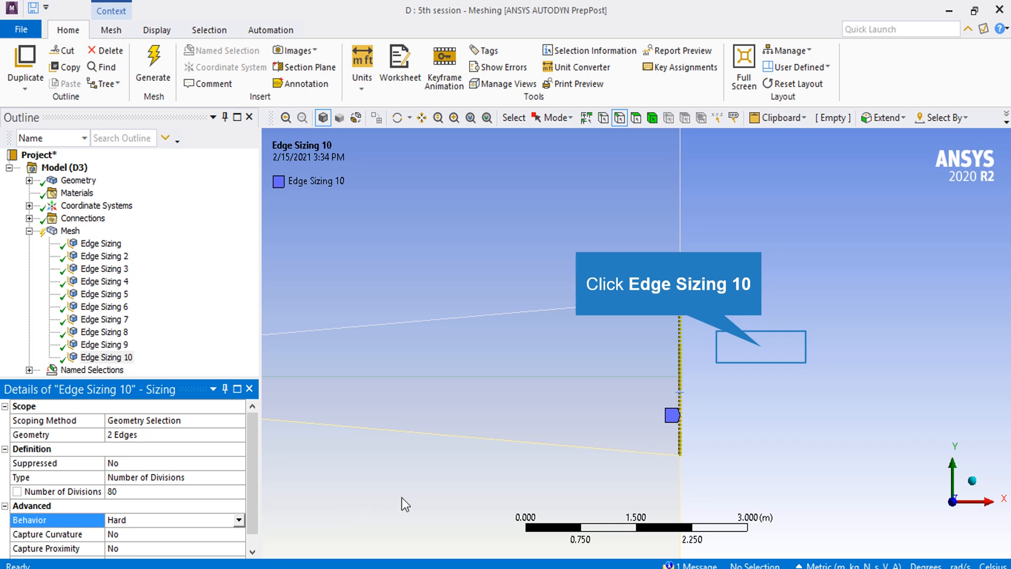
pyautogui.click(756, 350)
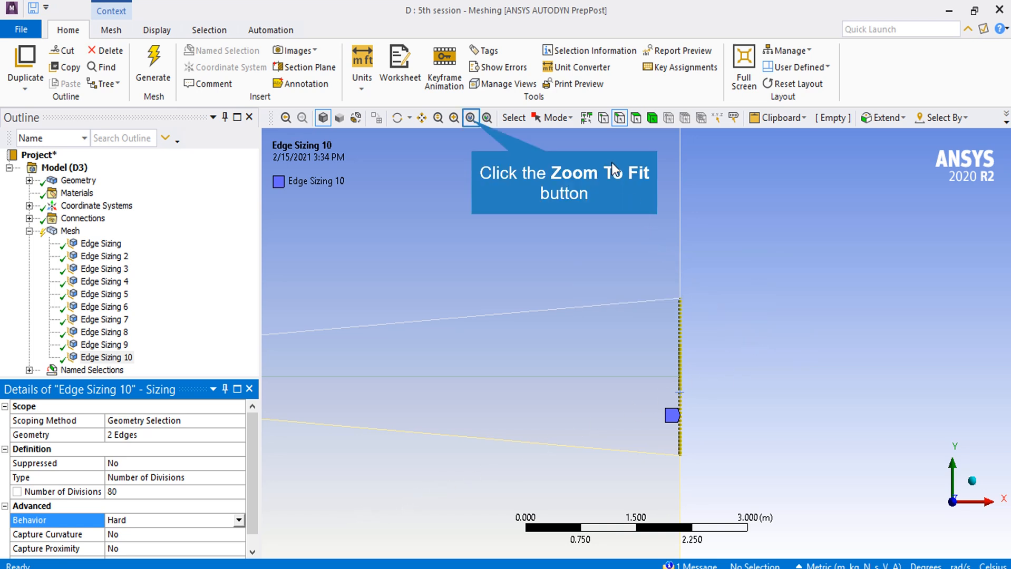
# Insert an edge sizing on the five block edges radiating from the airfoil and the two long outlet edges.
pyautogui.click(471, 117)
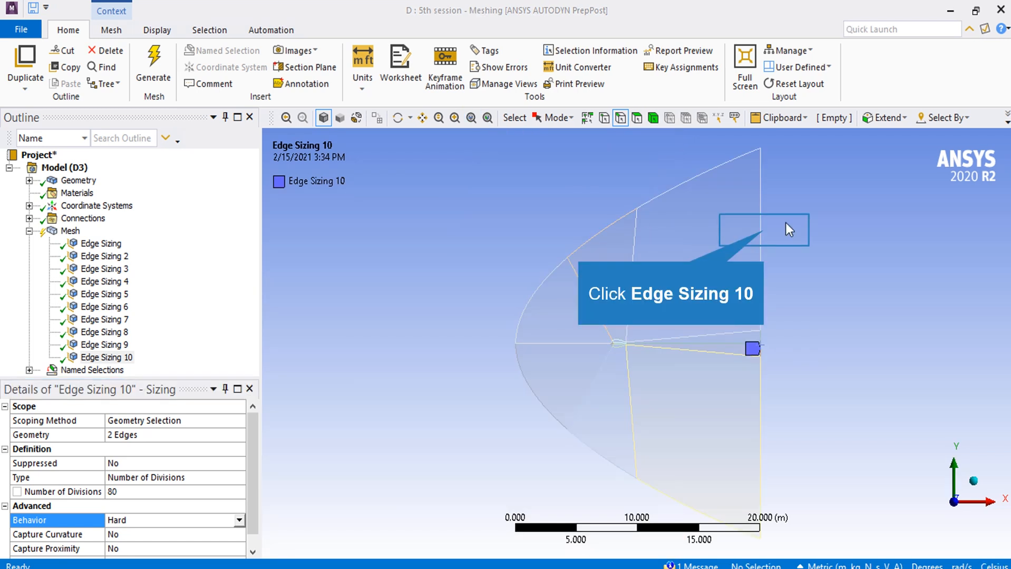
pyautogui.click(763, 237)
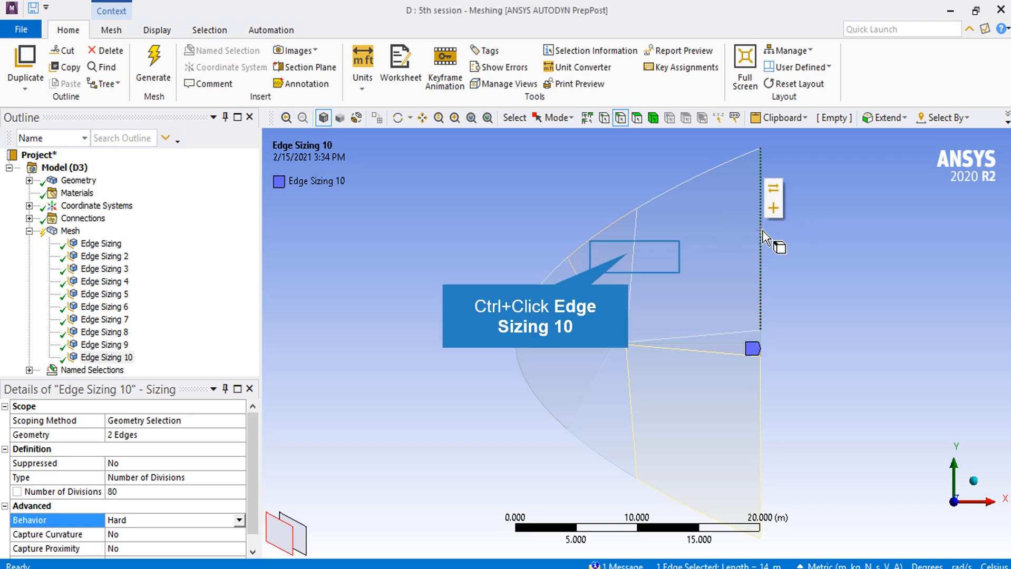
pyautogui.keyDown('ctrl'); pyautogui.click(634, 257); pyautogui.keyUp('ctrl')
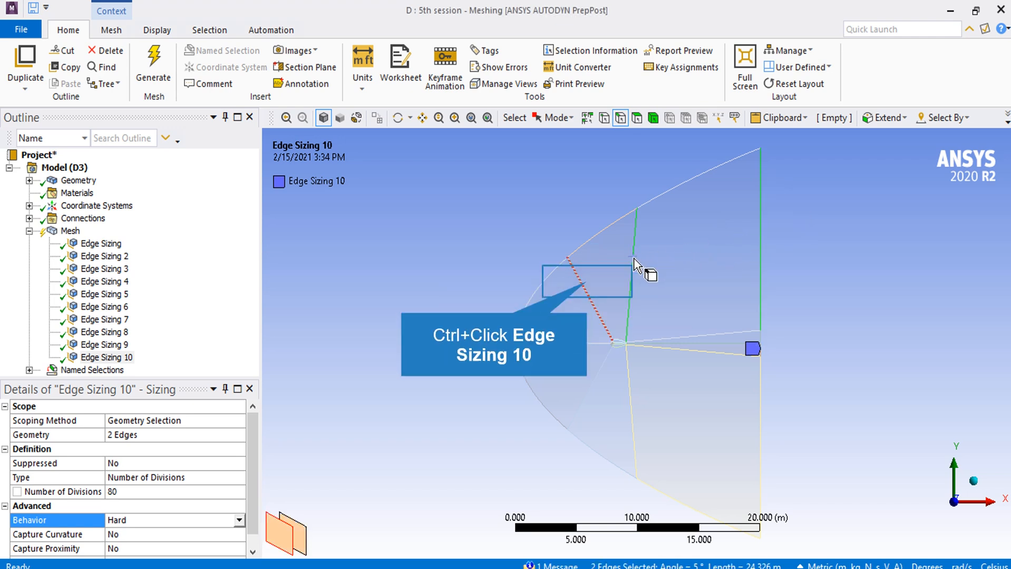
pyautogui.keyDown('ctrl'); pyautogui.click(586, 285); pyautogui.keyUp('ctrl')
pyautogui.keyDown('ctrl'); pyautogui.click(569, 343); pyautogui.keyUp('ctrl')
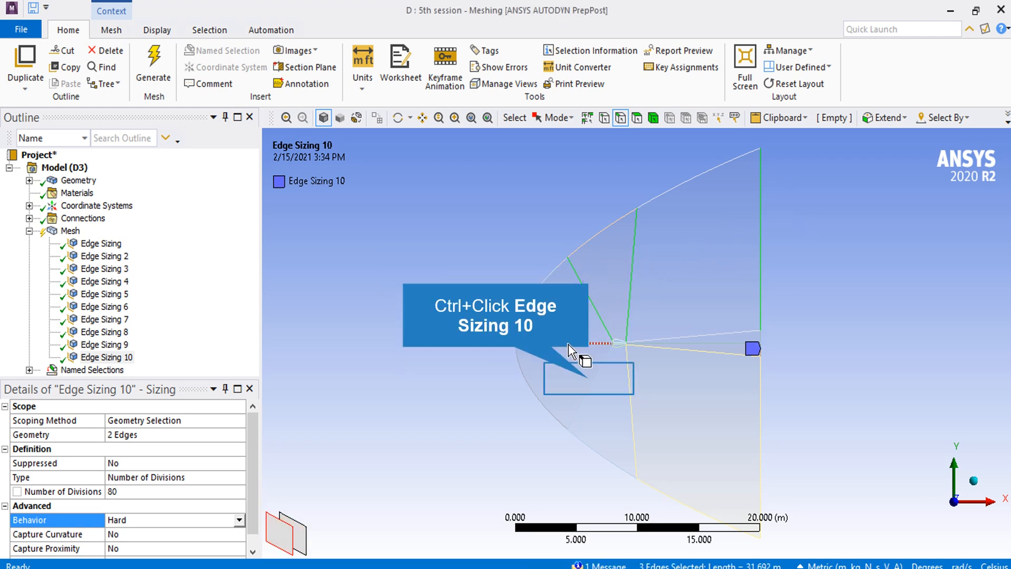
pyautogui.keyDown('ctrl'); pyautogui.click(601, 391); pyautogui.keyUp('ctrl')
pyautogui.keyDown('ctrl'); pyautogui.click(628, 409); pyautogui.keyUp('ctrl')
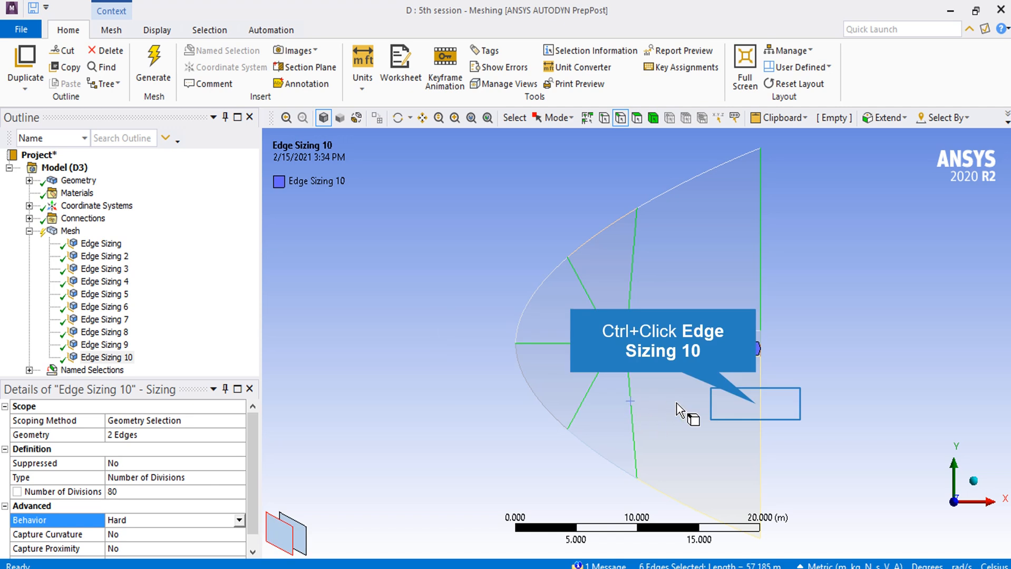
pyautogui.keyDown('ctrl'); pyautogui.click(760, 408); pyautogui.keyUp('ctrl')
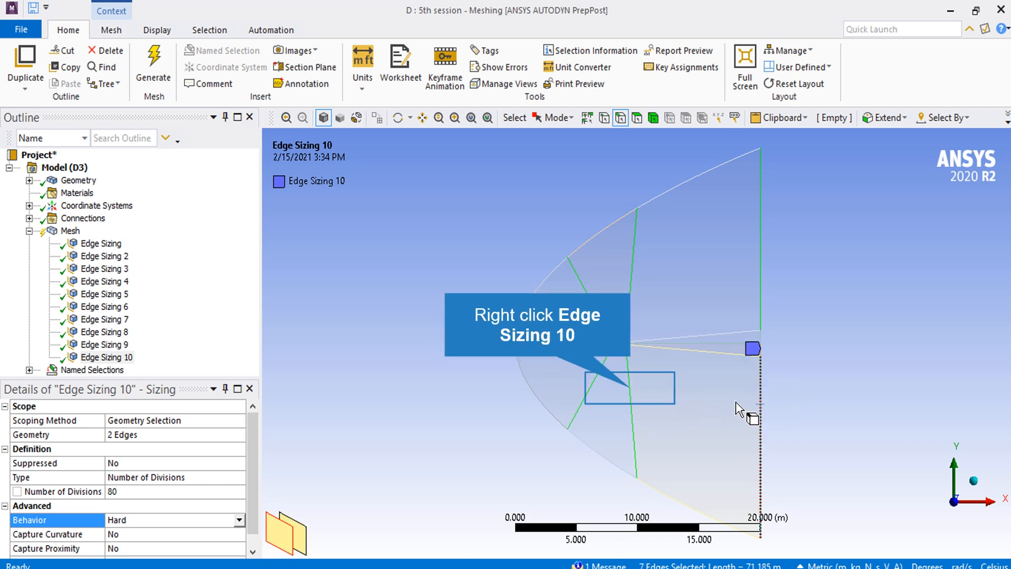
pyautogui.rightClick(630, 389)
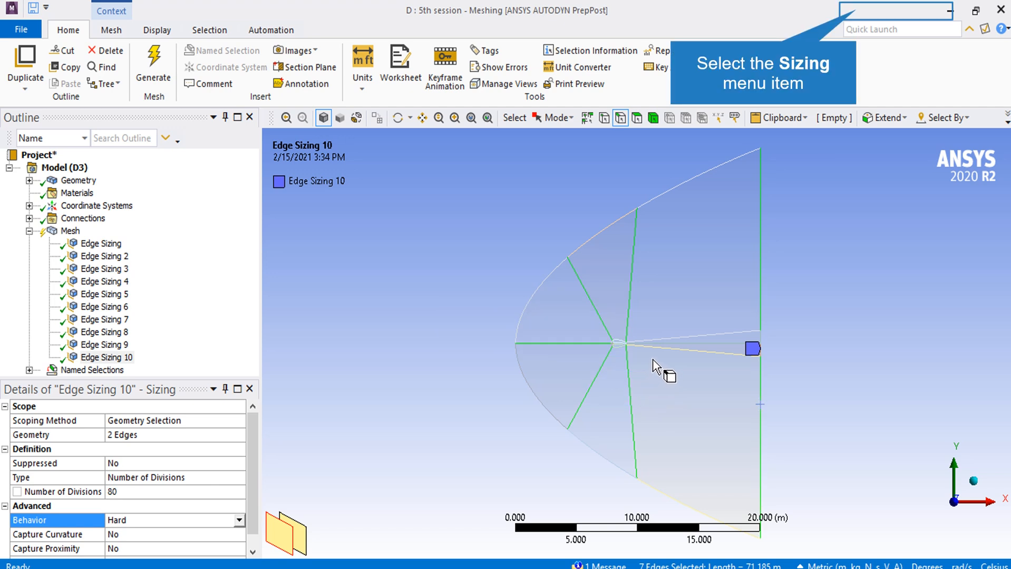
pyautogui.click(854, 10)
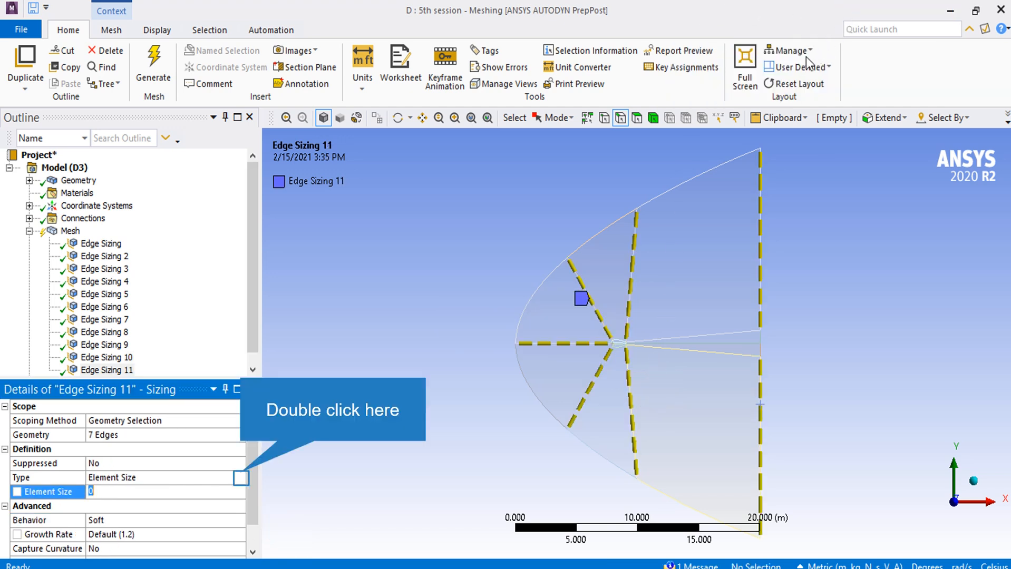
# Define the seven-edge sizing by Number of Divisions with 50 divisions and Hard behavior.
pyautogui.click(241, 473)
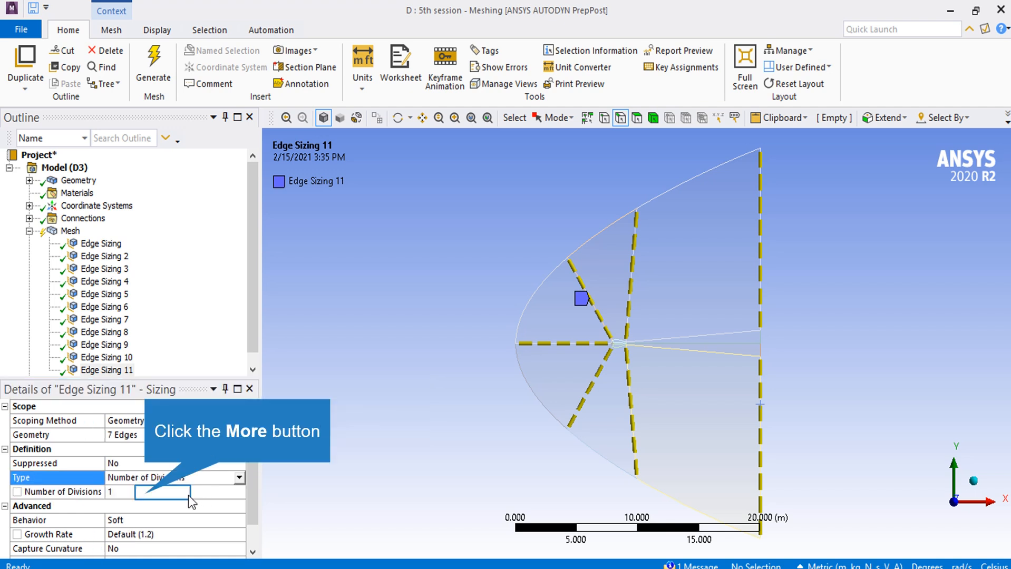
pyautogui.write('50')
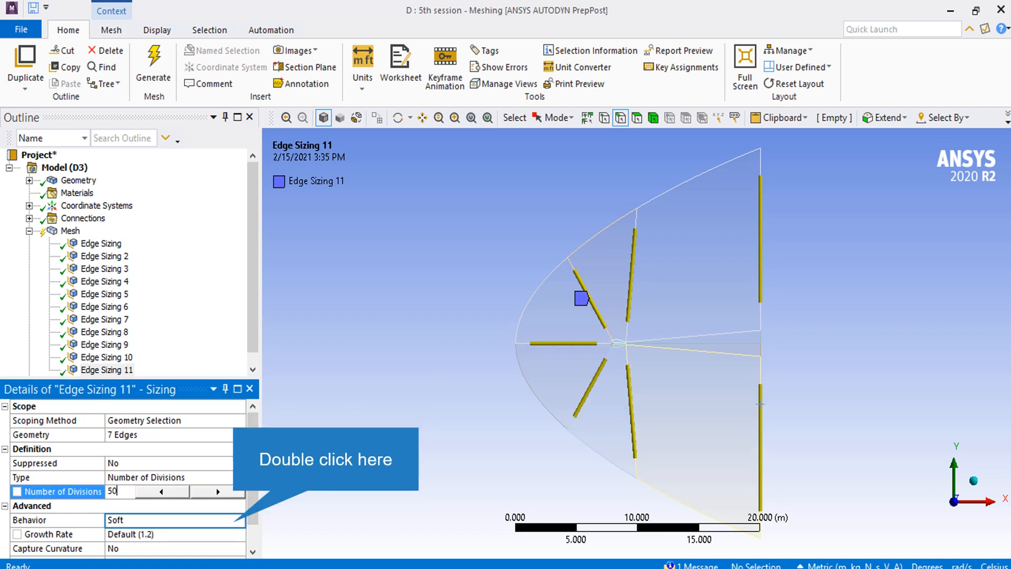
pyautogui.doubleClick(174, 520)
pyautogui.click(212, 536)
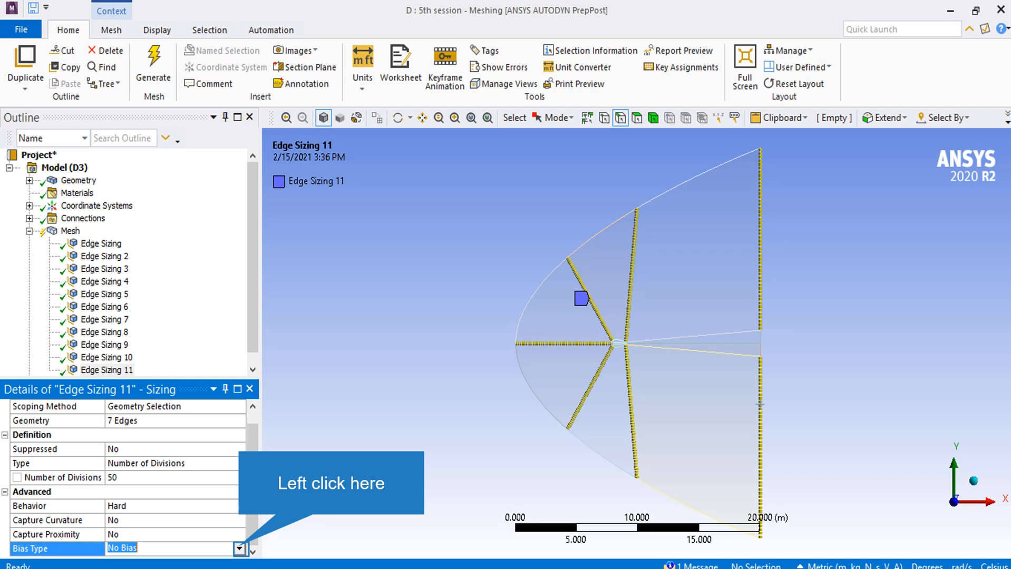
# Apply the short-to-long bias type to the seven-edge sizing with the Smooth Transition option and a bias growth rate of 1.08.
pyautogui.click(240, 549)
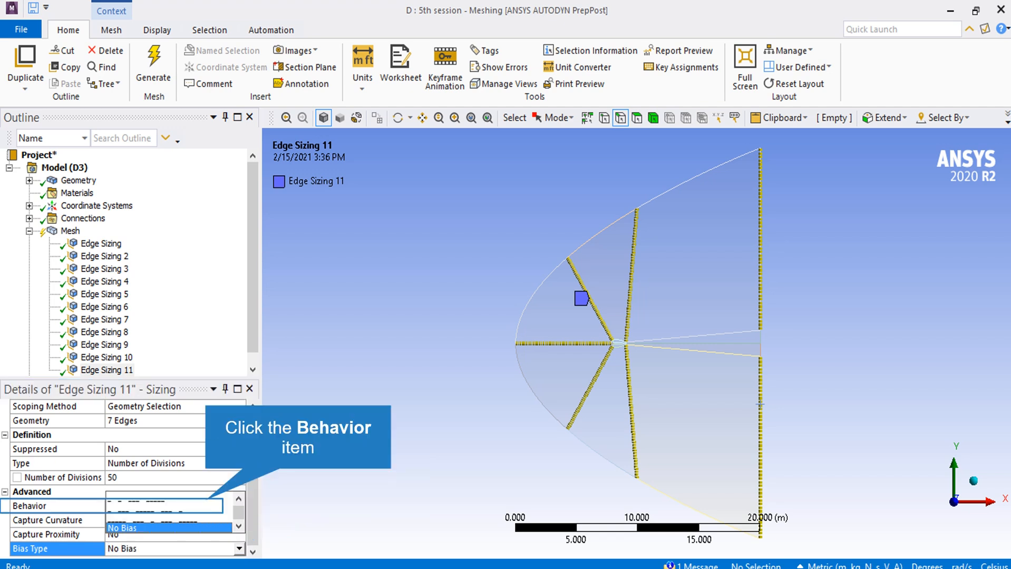
pyautogui.click(138, 501)
pyautogui.click(232, 520)
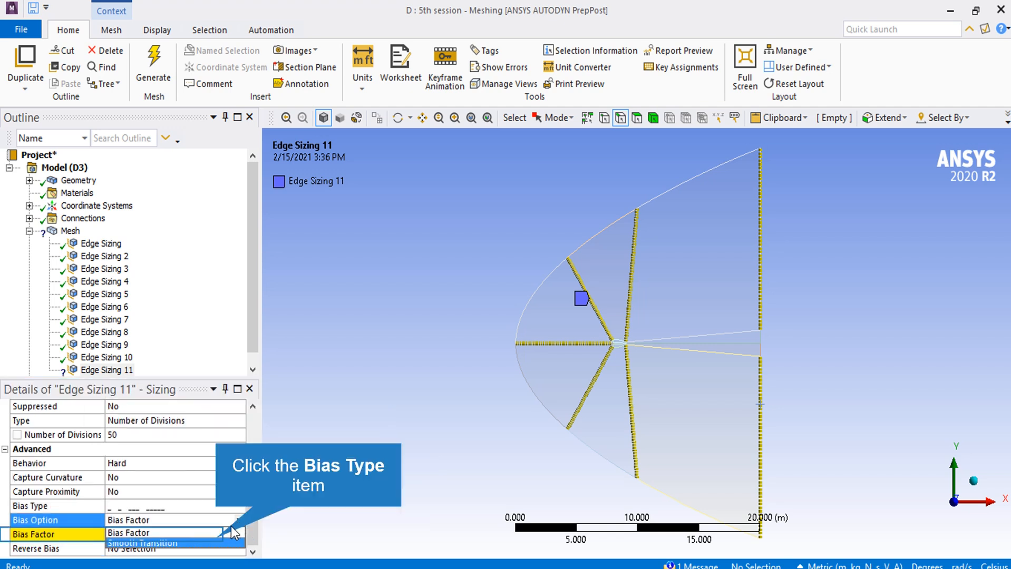
pyautogui.click(216, 541)
pyautogui.click(183, 534)
pyautogui.write('1')
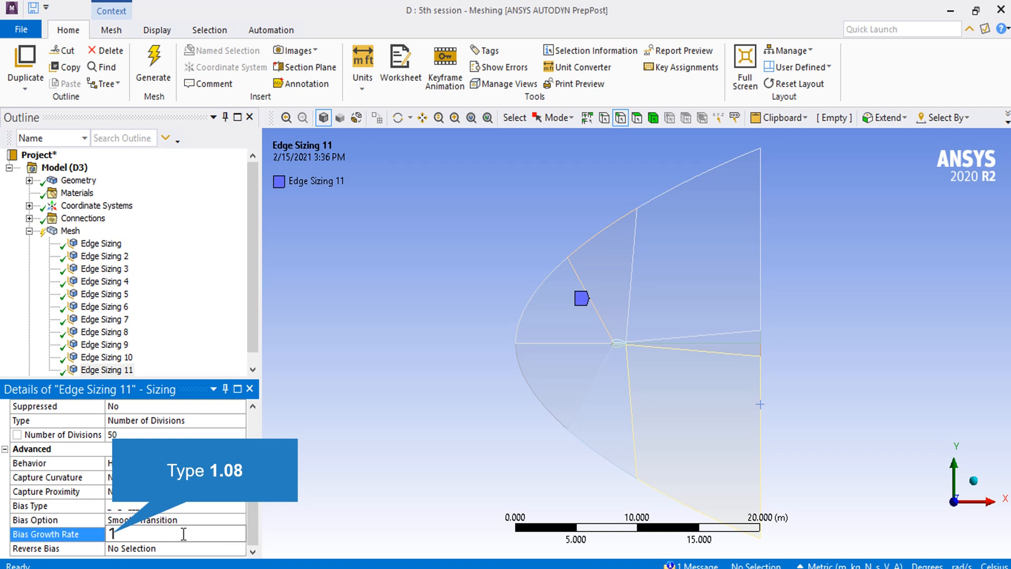
pyautogui.write('.08')
pyautogui.press('Return')
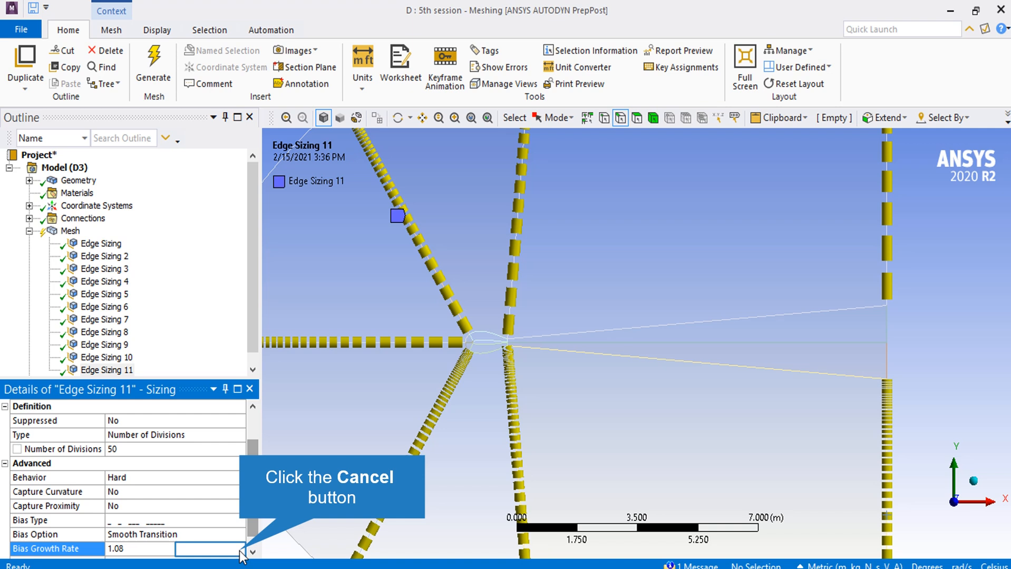
# Reverse the bias on the horizontal upstream edge, the two upper radial edges and the upper long outlet edge.
pyautogui.click(240, 550)
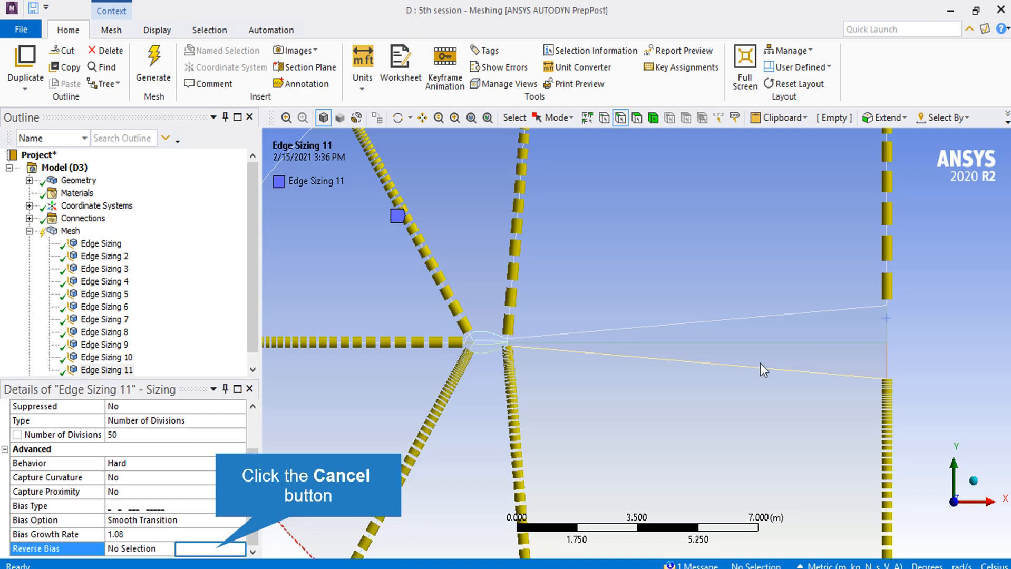
pyautogui.click(221, 546)
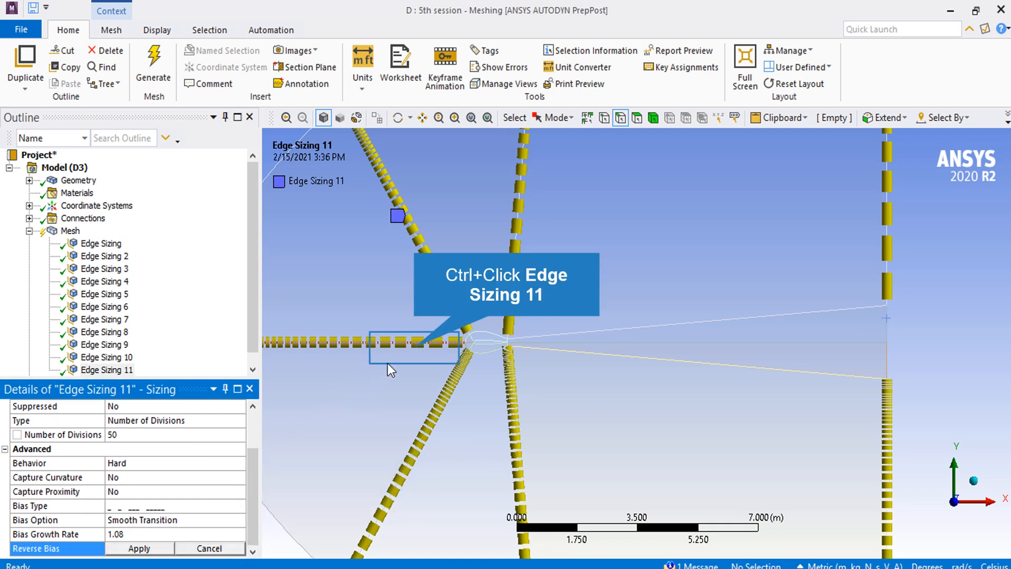
pyautogui.keyDown('ctrl'); pyautogui.click(429, 345); pyautogui.keyUp('ctrl')
pyautogui.keyDown('ctrl'); pyautogui.click(458, 322); pyautogui.keyUp('ctrl')
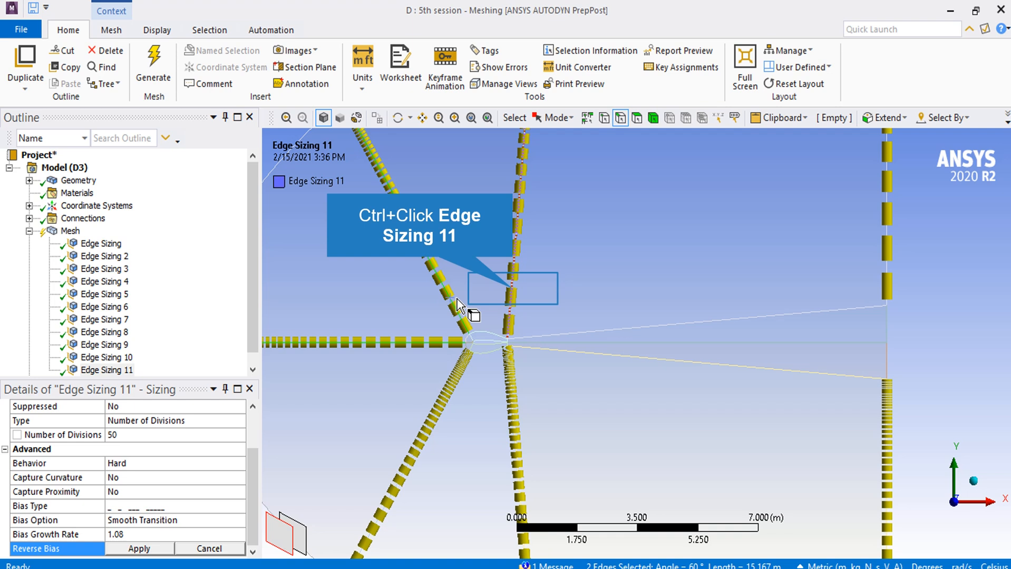
pyautogui.keyDown('ctrl'); pyautogui.click(514, 288); pyautogui.keyUp('ctrl')
pyautogui.keyDown('ctrl'); pyautogui.click(885, 246); pyautogui.keyUp('ctrl')
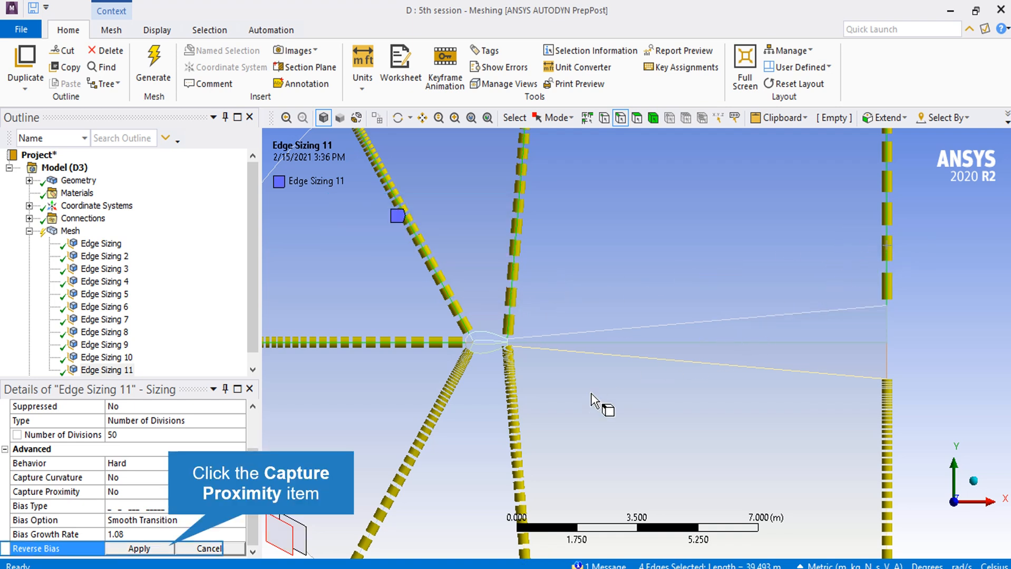
pyautogui.click(170, 548)
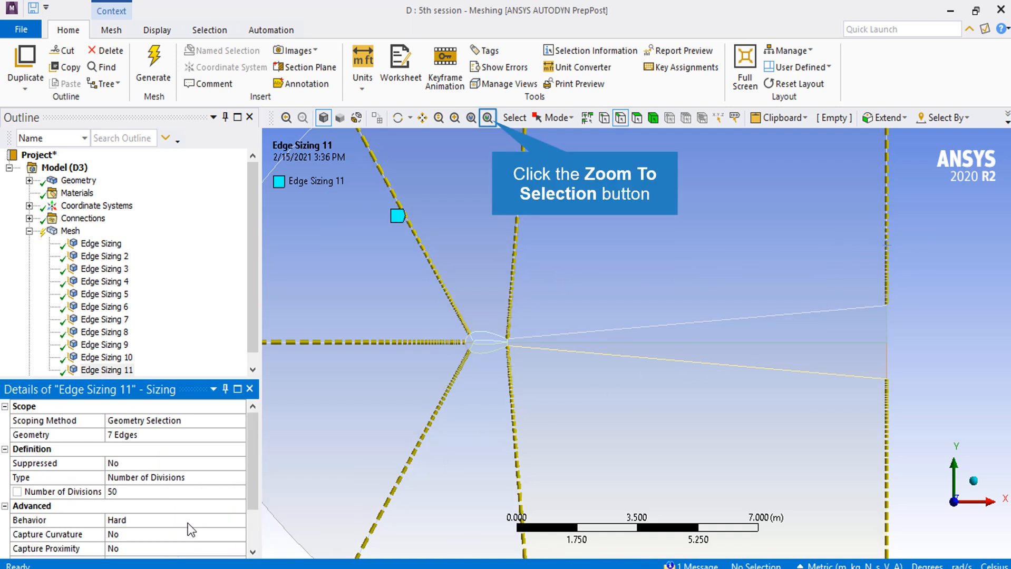
pyautogui.click(488, 118)
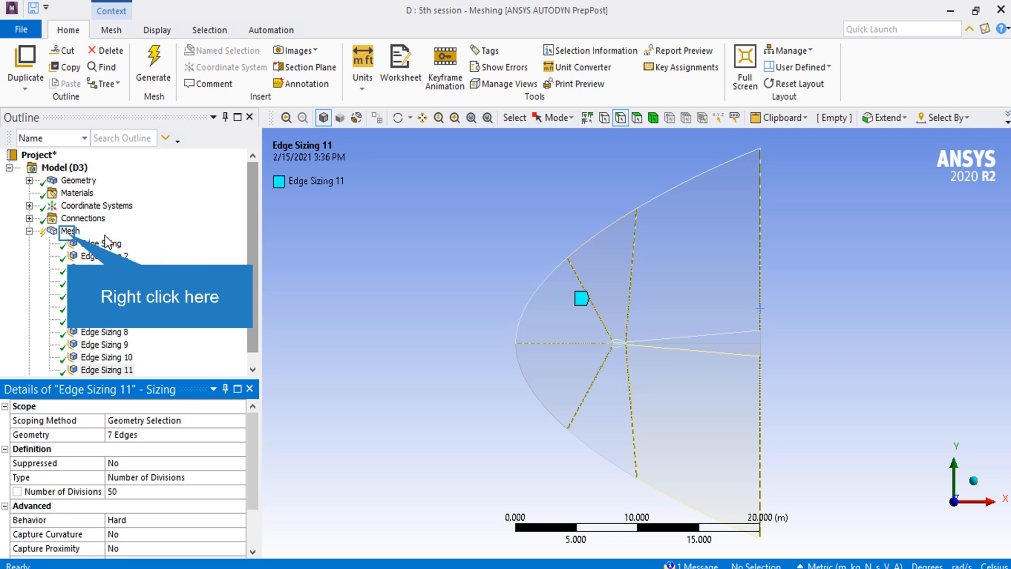
# Insert a mesh method scoped to all 12 bodies of the flow domain and set it to Sweep.
pyautogui.rightClick(68, 234)
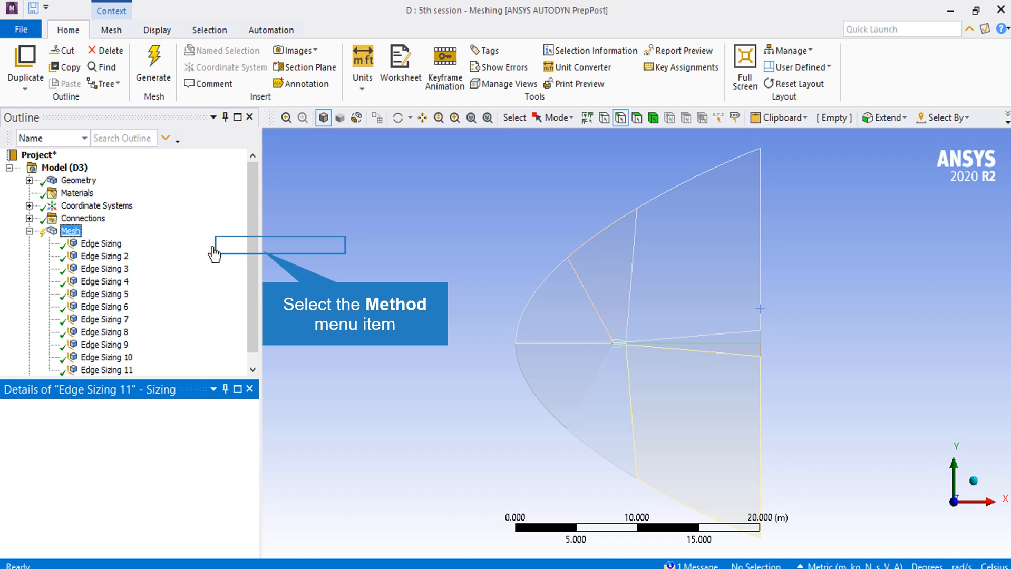
pyautogui.click(262, 251)
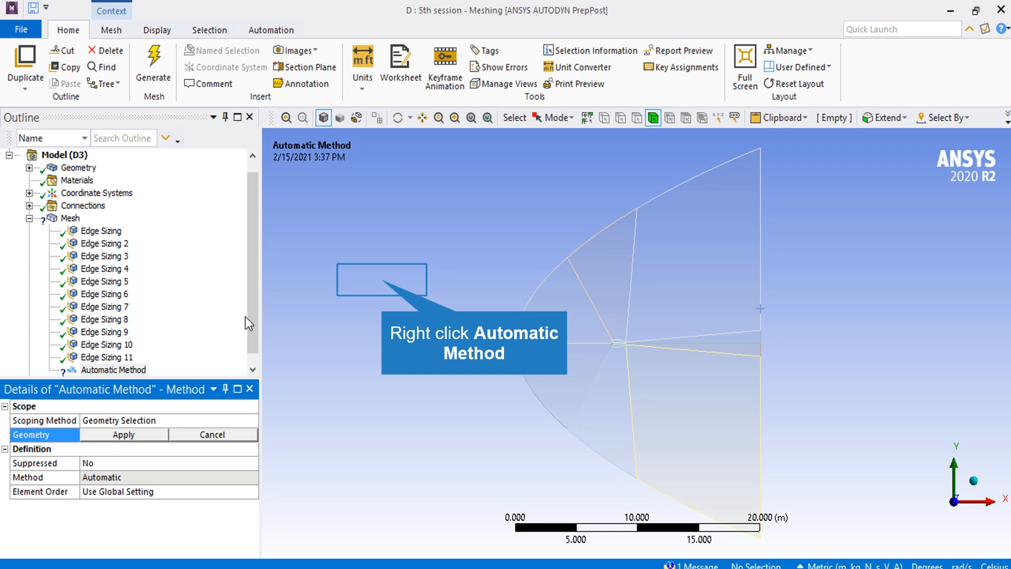
pyautogui.rightClick(382, 280)
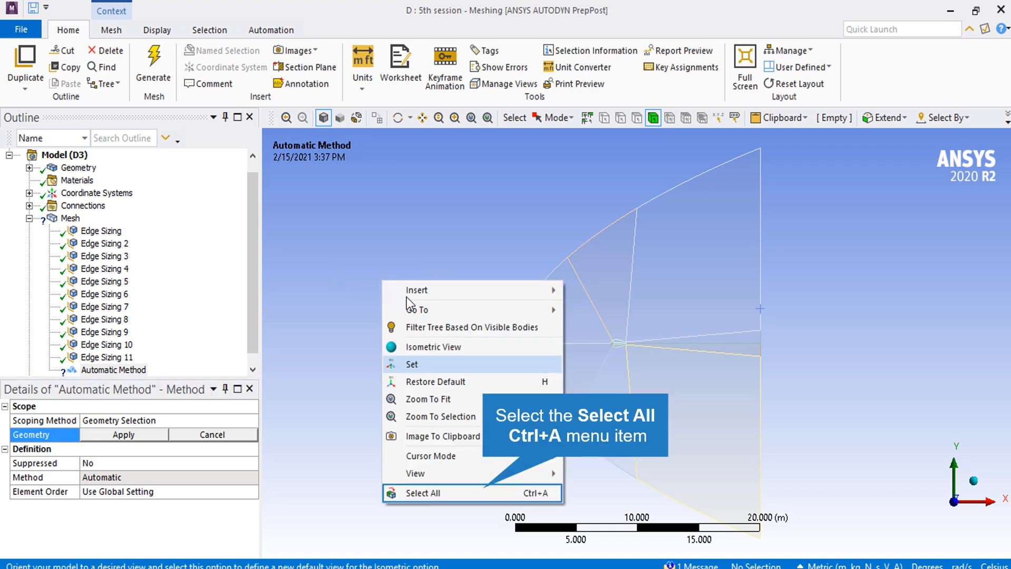
pyautogui.click(483, 491)
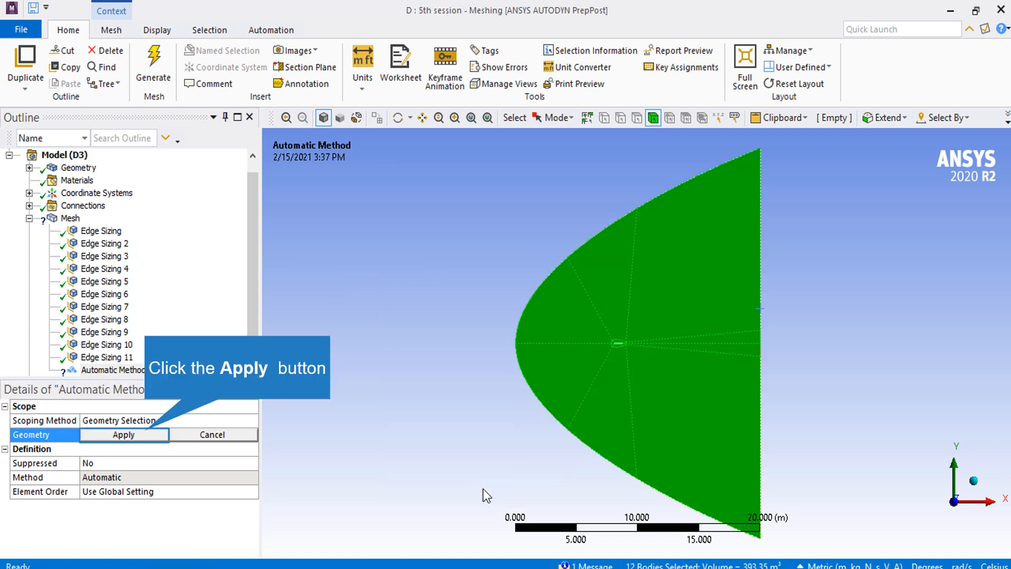
pyautogui.click(145, 433)
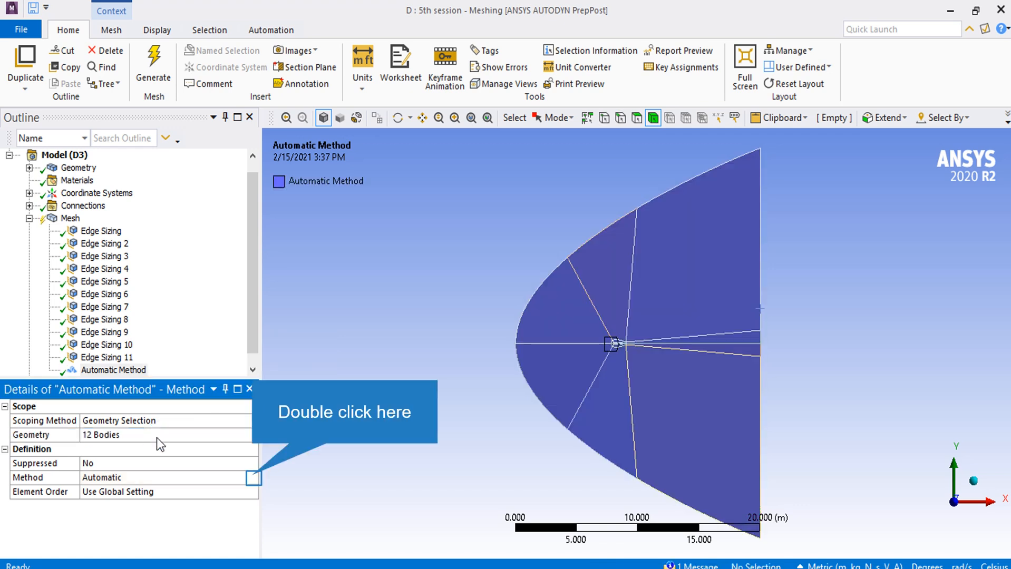
pyautogui.doubleClick(254, 478)
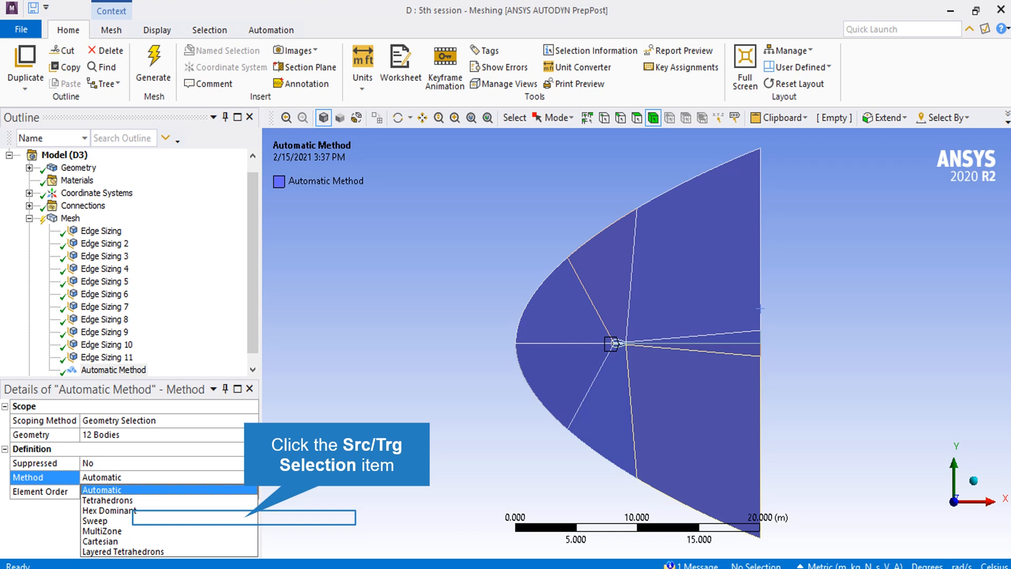
pyautogui.click(244, 520)
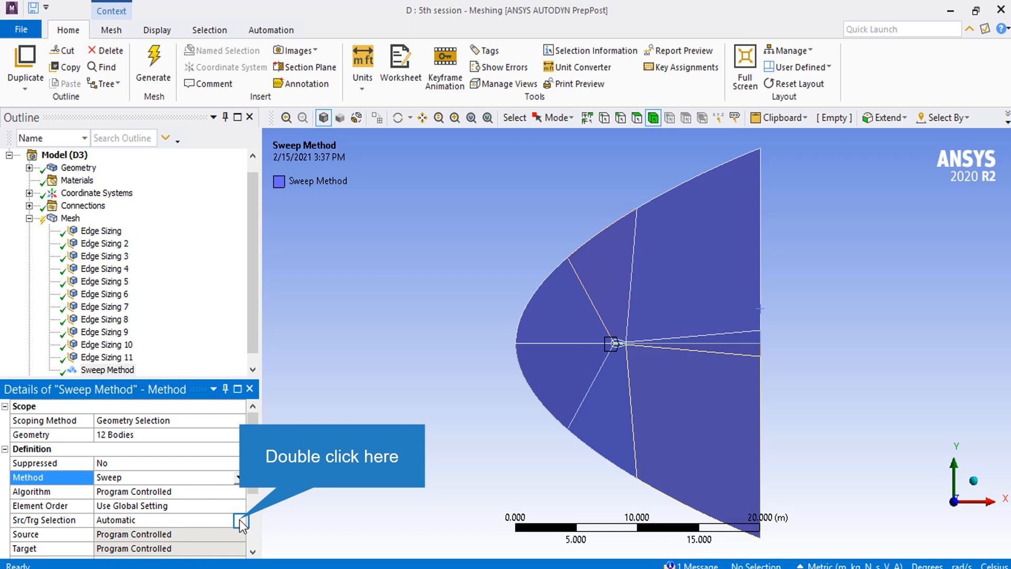
# Set the sweep method's source/target selection to Manual Source and assign the 12 front faces of the domain as source.
pyautogui.doubleClick(239, 520)
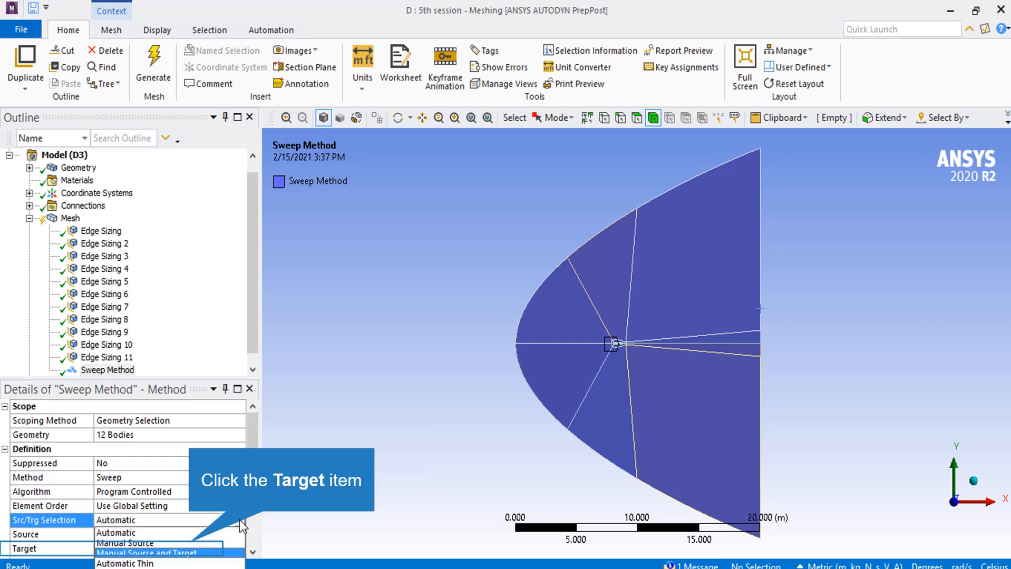
pyautogui.click(191, 543)
pyautogui.click(194, 535)
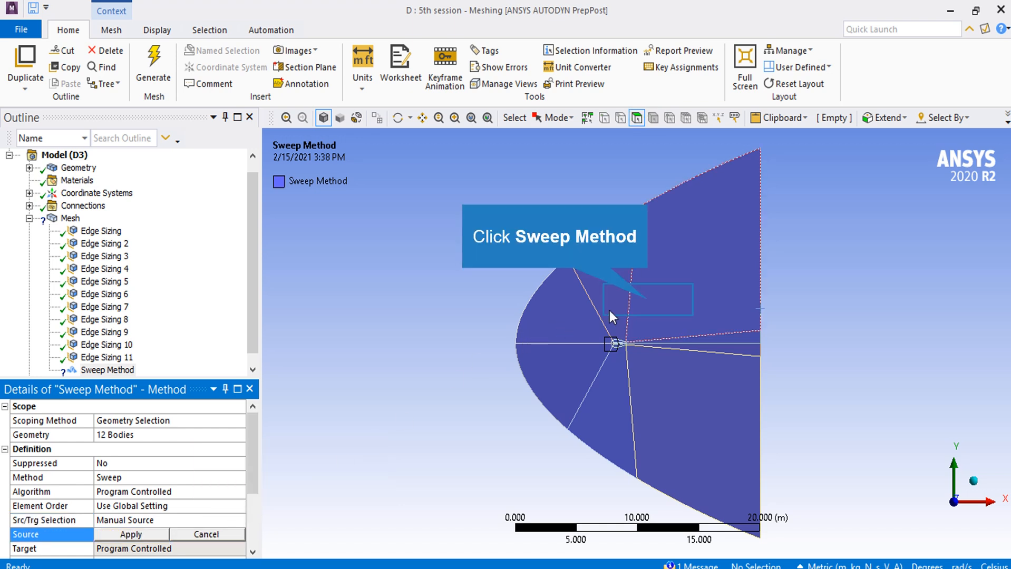
pyautogui.click(648, 300)
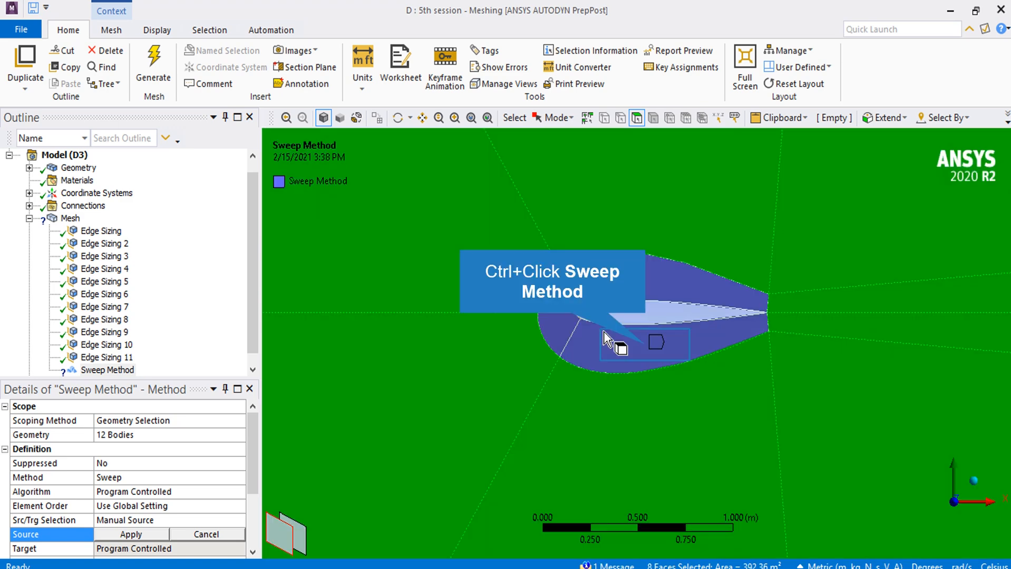
pyautogui.keyDown('ctrl'); pyautogui.click(654, 350); pyautogui.keyUp('ctrl')
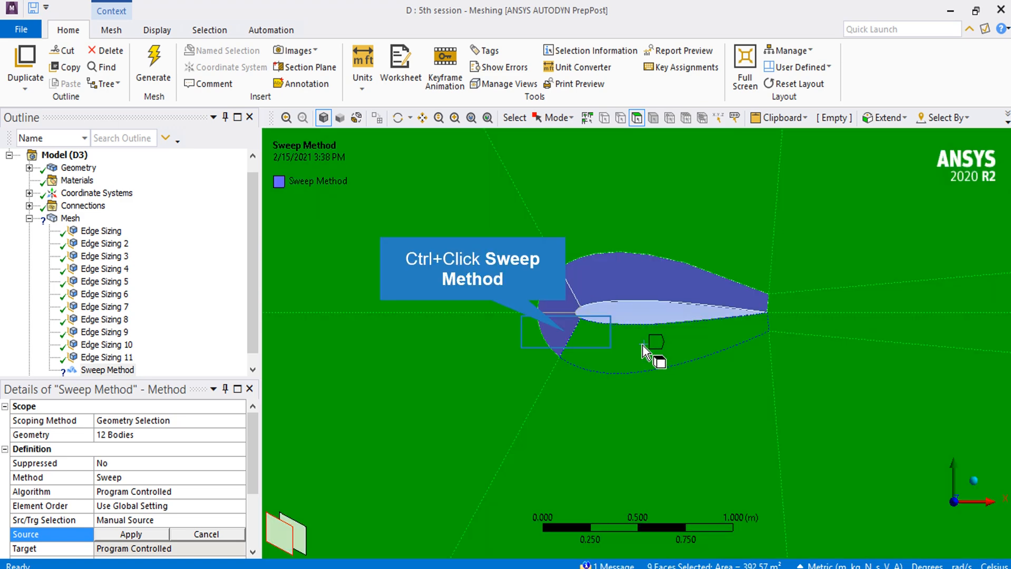
pyautogui.keyDown('ctrl'); pyautogui.click(643, 282); pyautogui.keyUp('ctrl')
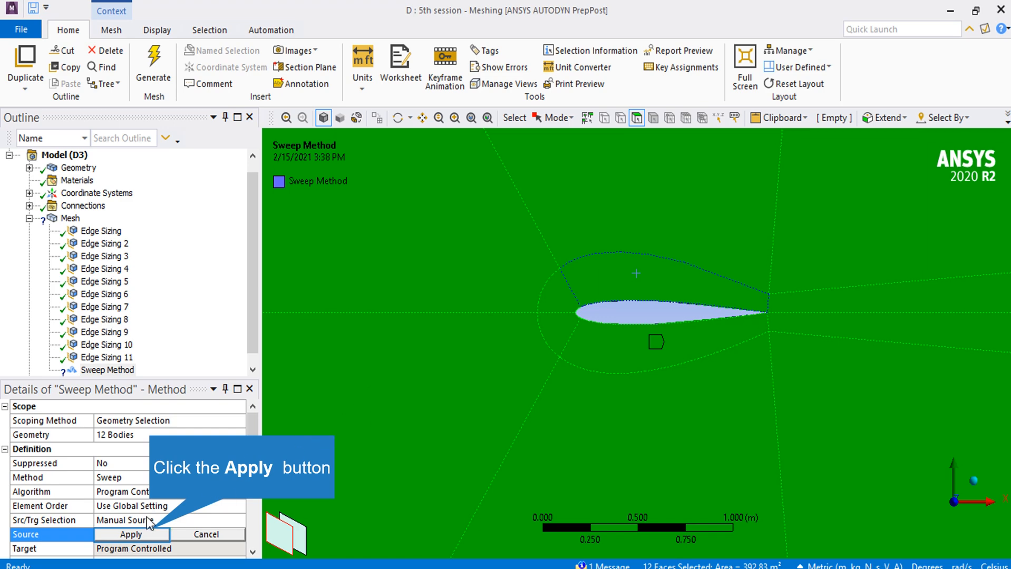
pyautogui.click(131, 534)
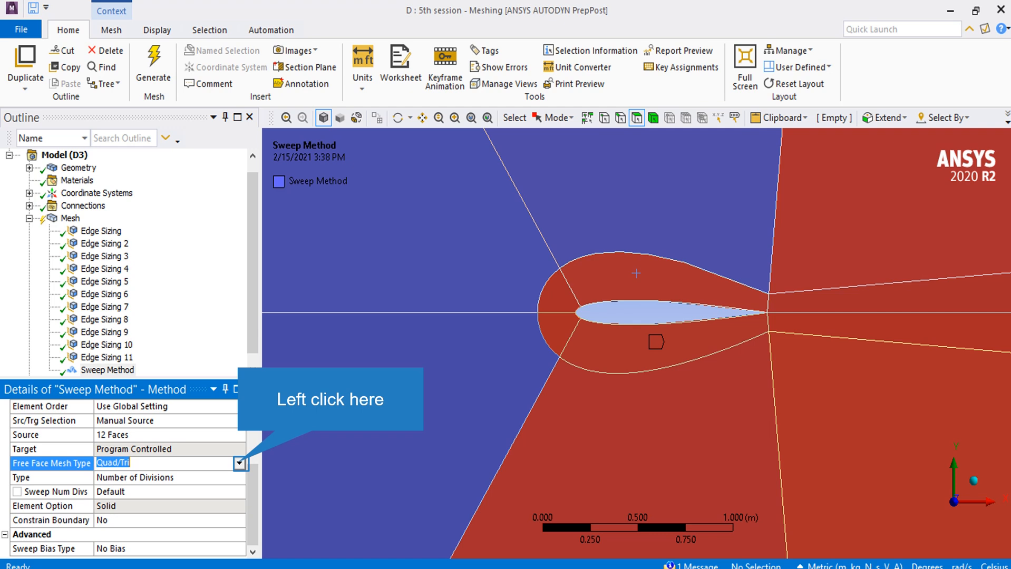
# Set the sweep method's free face mesh type to All Quad with 10 sweep divisions.
pyautogui.click(240, 463)
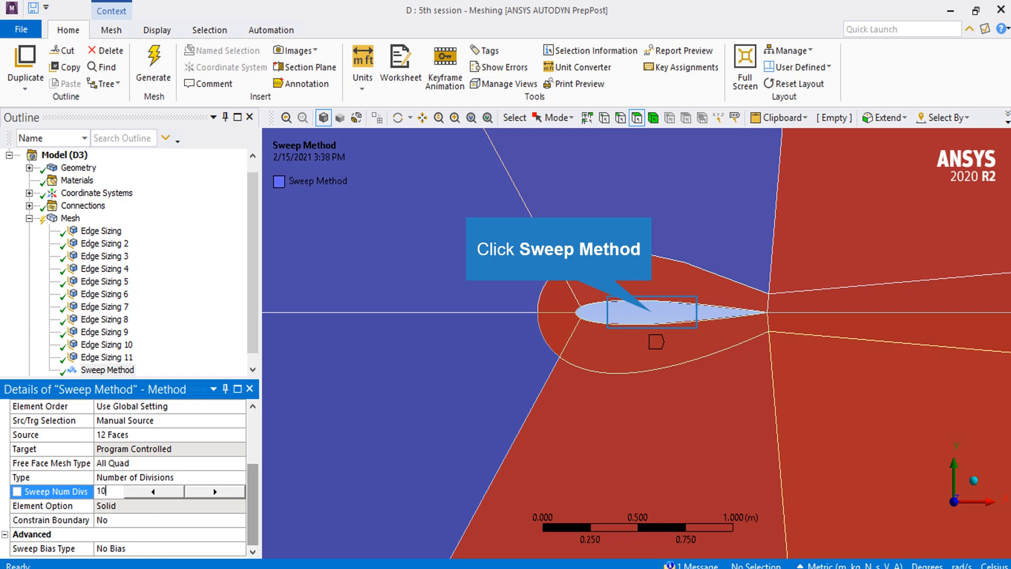
pyautogui.click(658, 312)
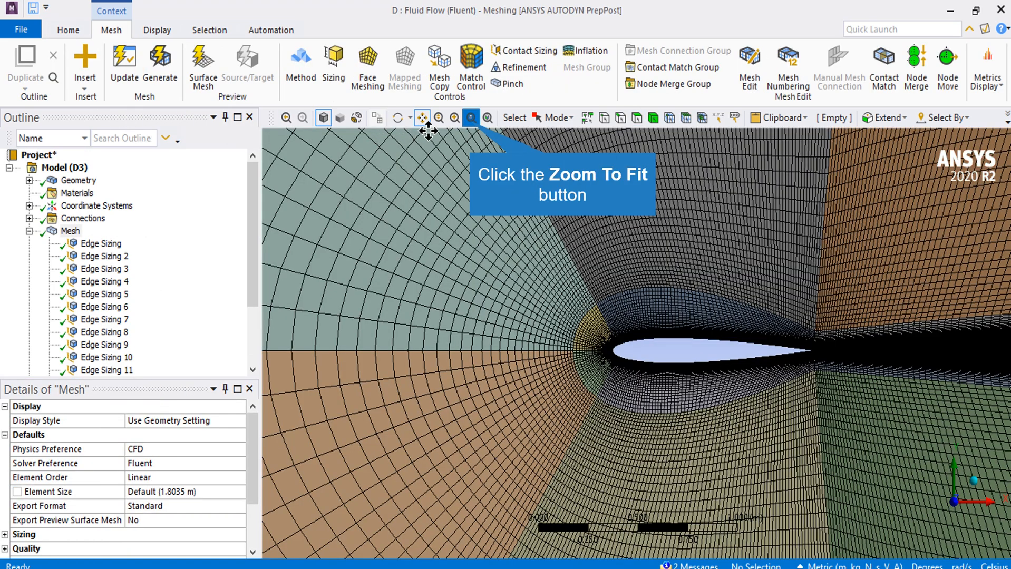
# Close the meshing window and launch Fluent from the Setup cell of system D with Double Precision and 4 solver processes.
pyautogui.click(470, 119)
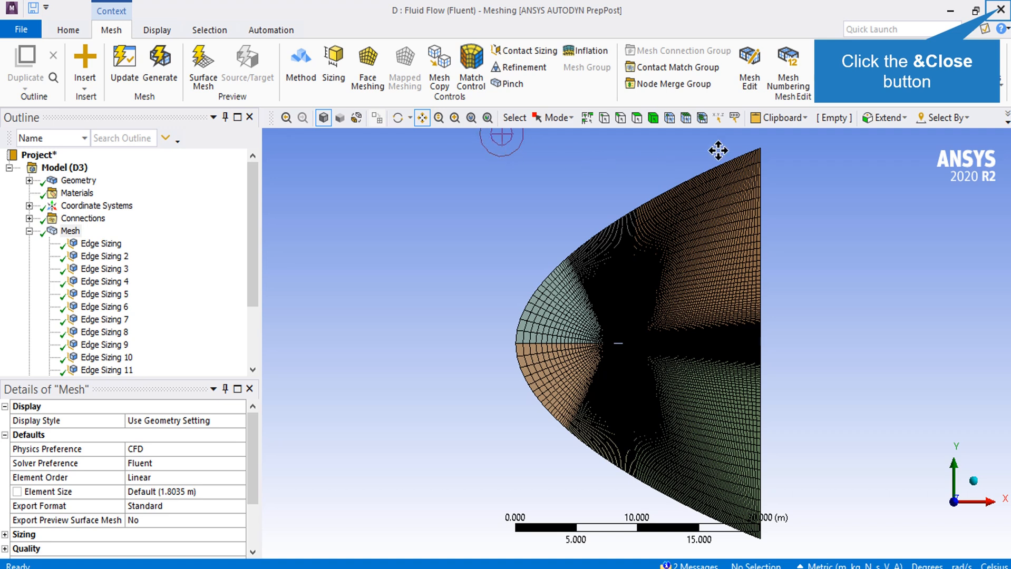
pyautogui.click(1001, 10)
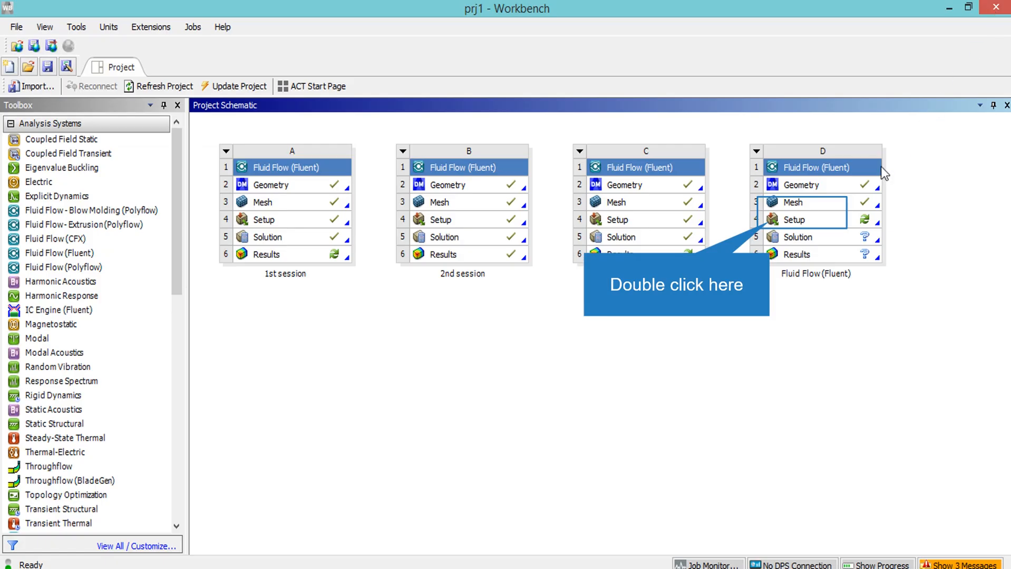
pyautogui.doubleClick(826, 227)
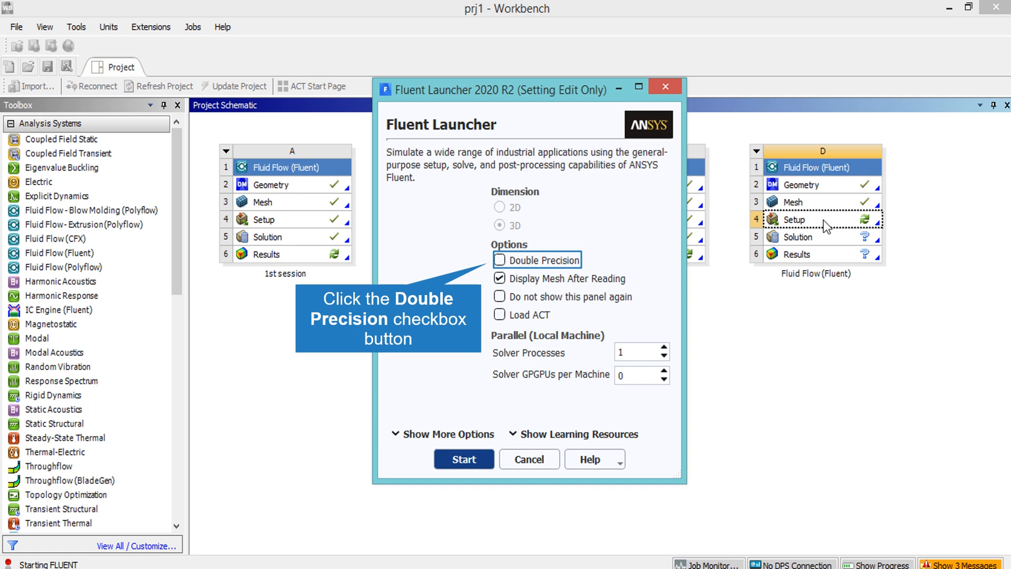
pyautogui.click(504, 260)
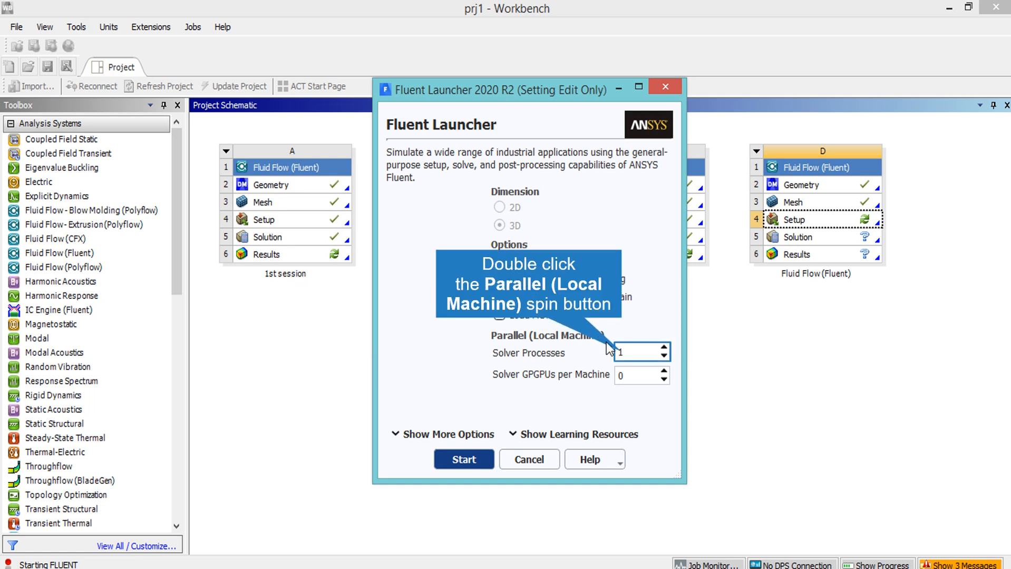
pyautogui.doubleClick(622, 352)
pyautogui.write('4')
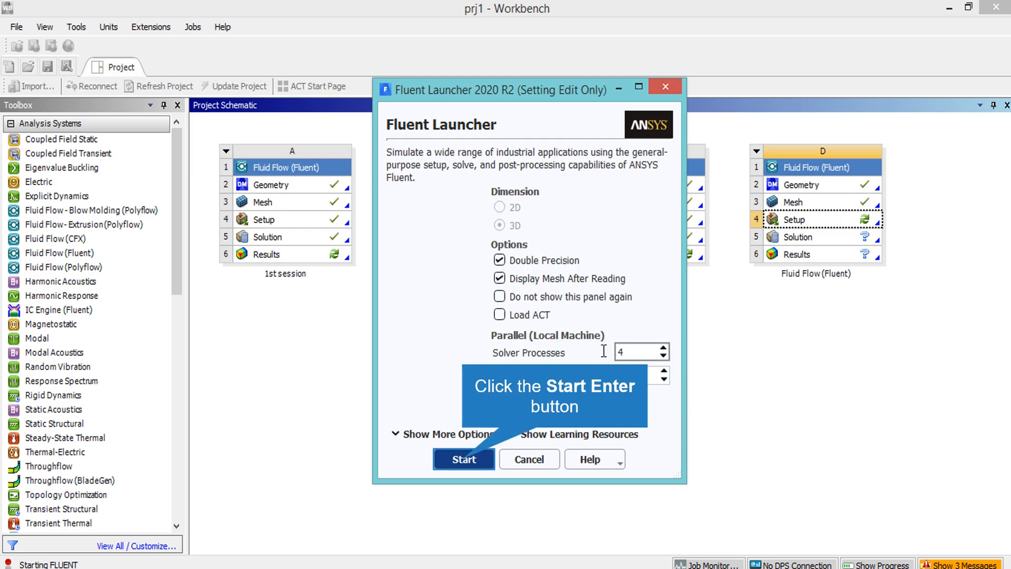
pyautogui.click(463, 459)
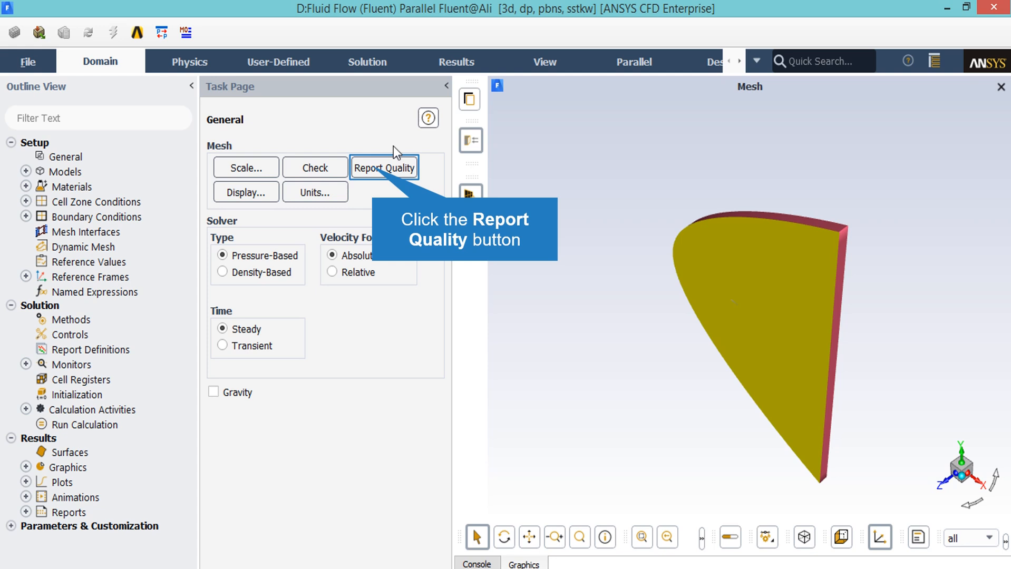
# Report the mesh quality and switch the solver type to Density-Based.
pyautogui.click(384, 167)
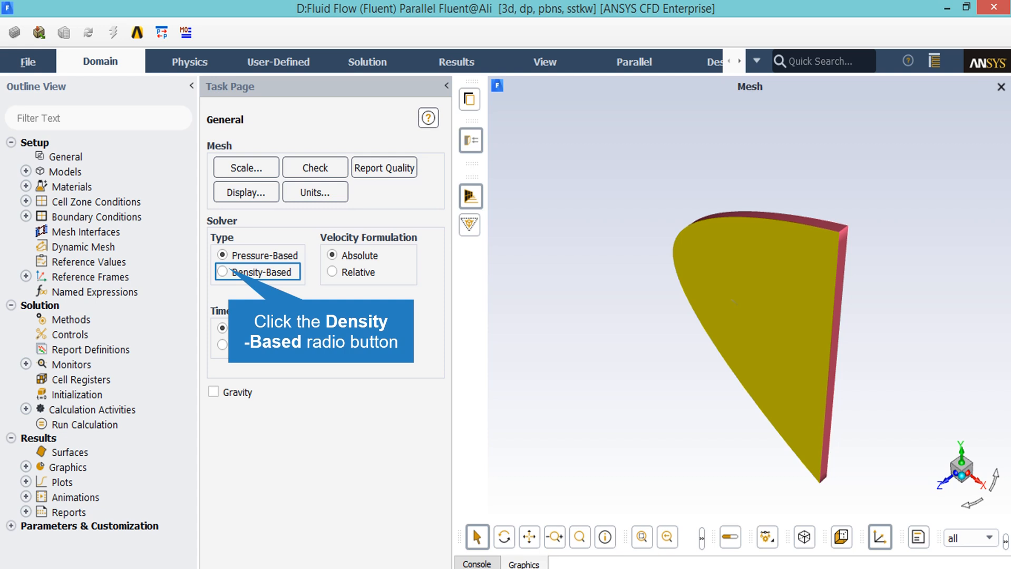
pyautogui.click(231, 272)
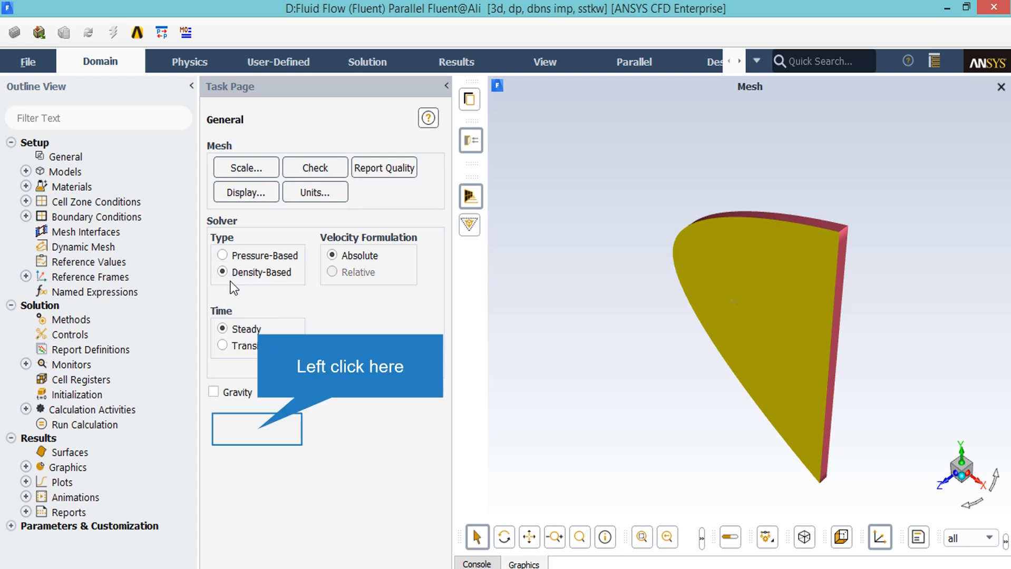
pyautogui.click(261, 436)
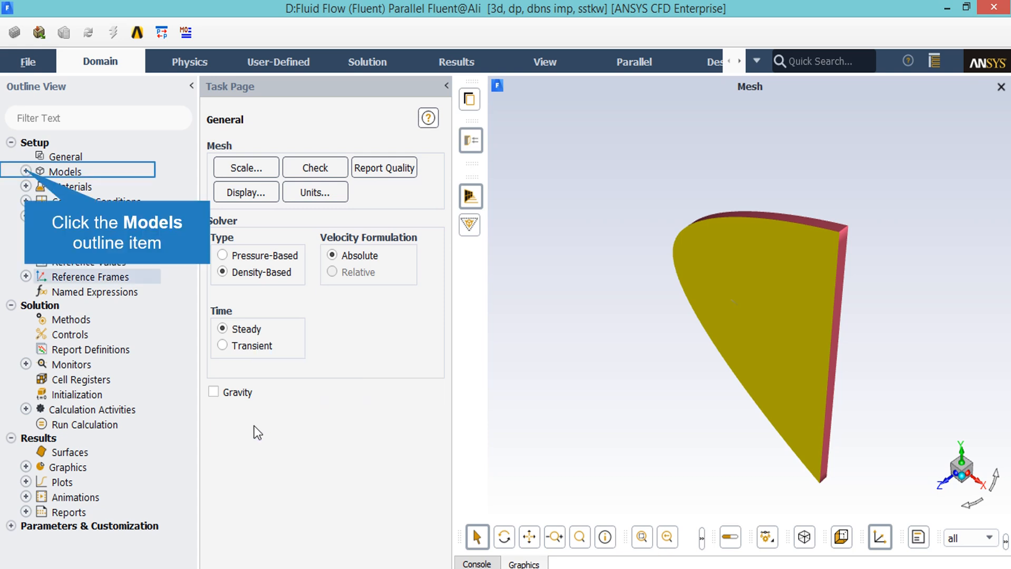
# Enable the energy equation in the physical models.
pyautogui.click(25, 171)
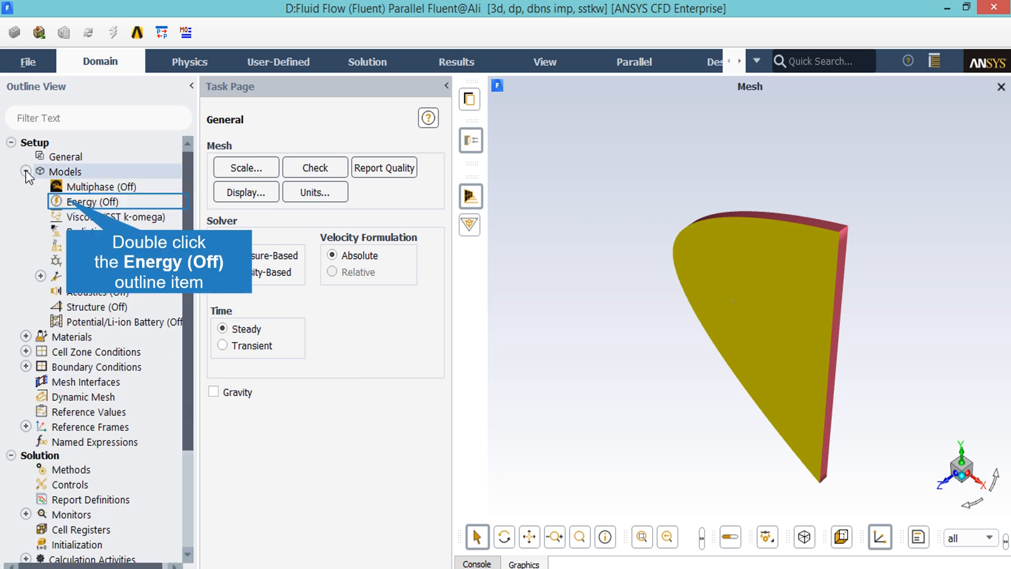
pyautogui.doubleClick(55, 200)
pyautogui.click(220, 309)
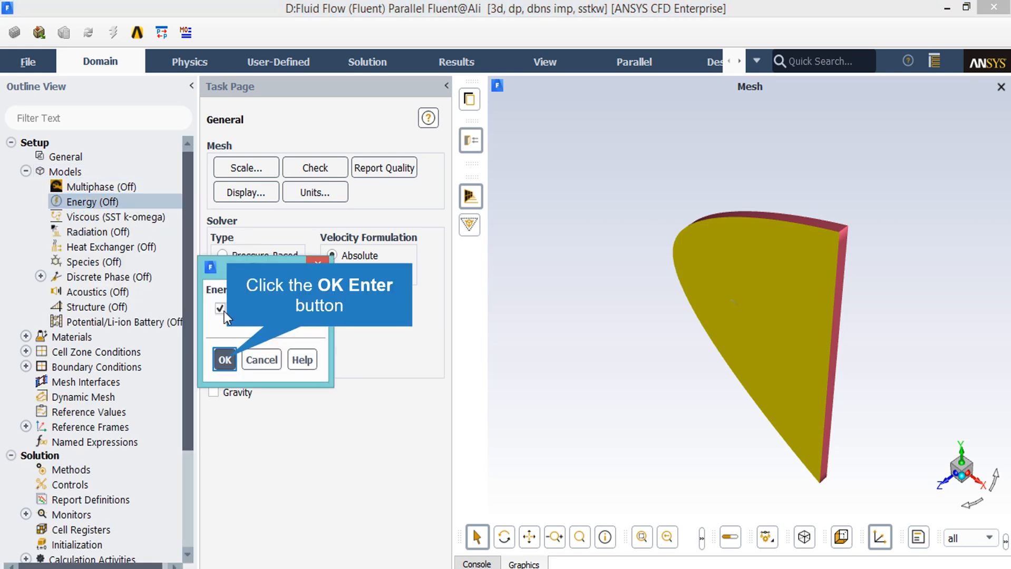
pyautogui.click(225, 359)
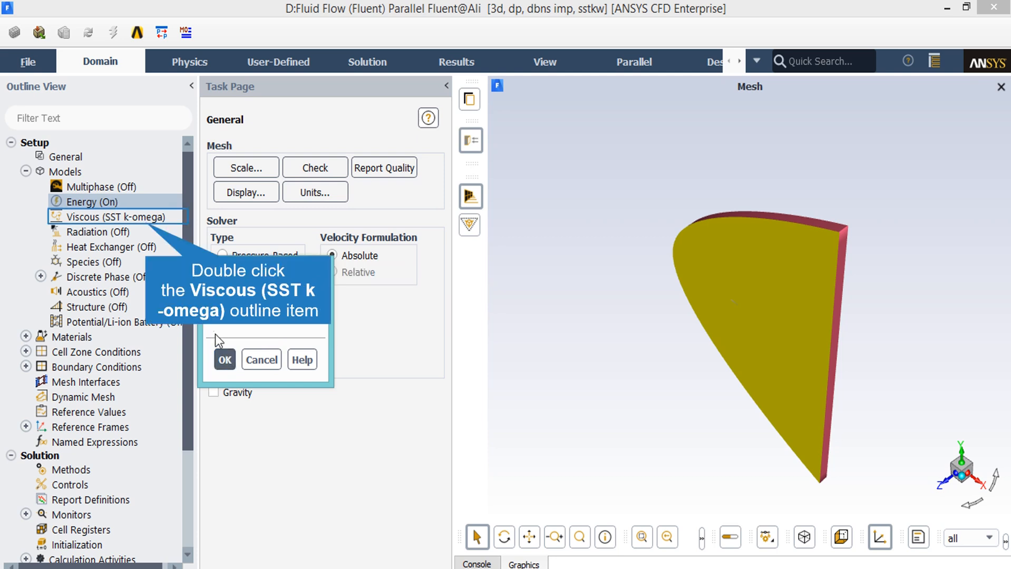
# Change the viscous model to Spalart-Allmaras (1 eqn).
pyautogui.doubleClick(145, 221)
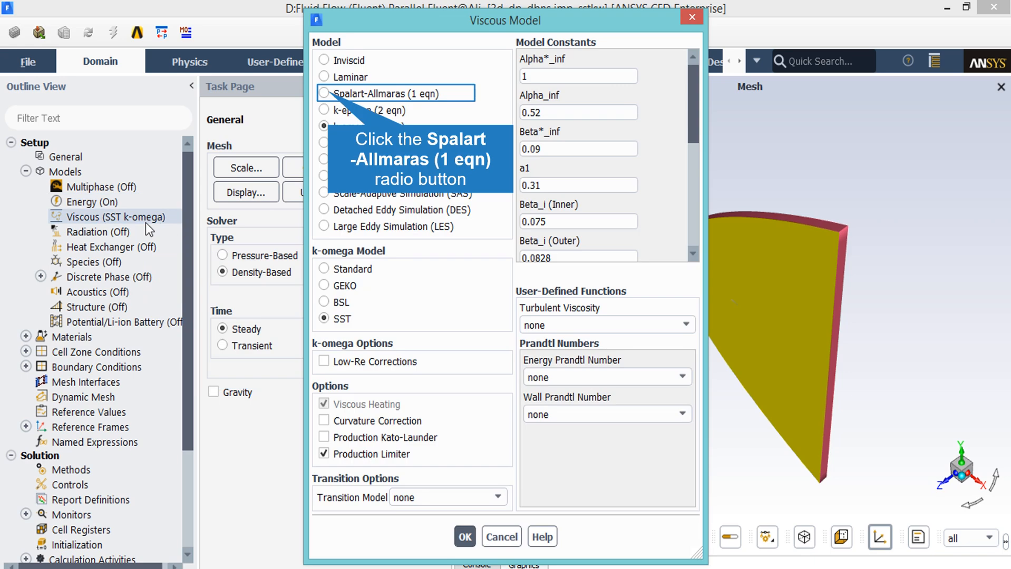
pyautogui.click(329, 94)
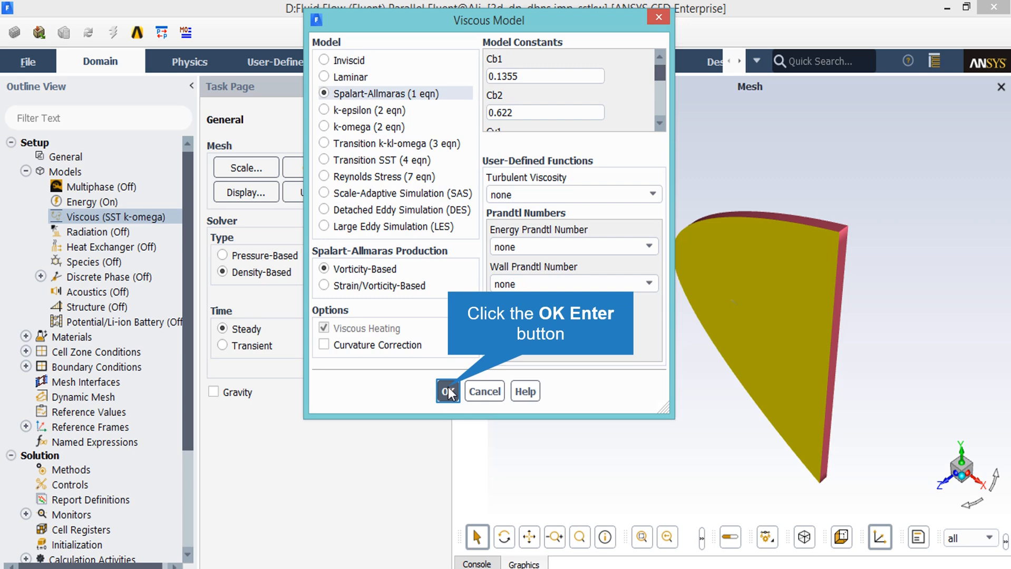
pyautogui.click(448, 392)
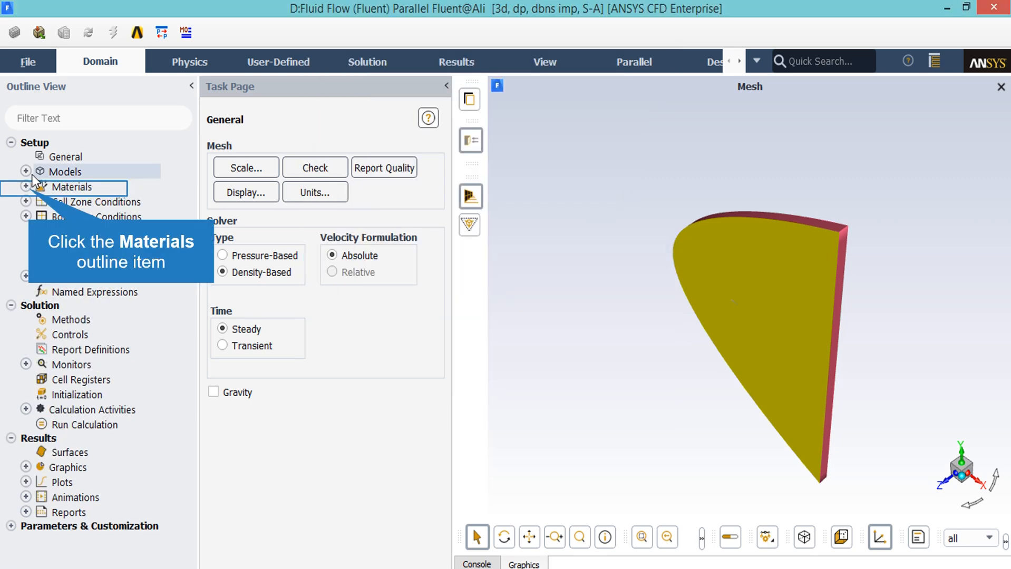
# Edit the air material to use ideal-gas density and the three-coefficient Sutherland law for viscosity, and save the change.
pyautogui.click(29, 188)
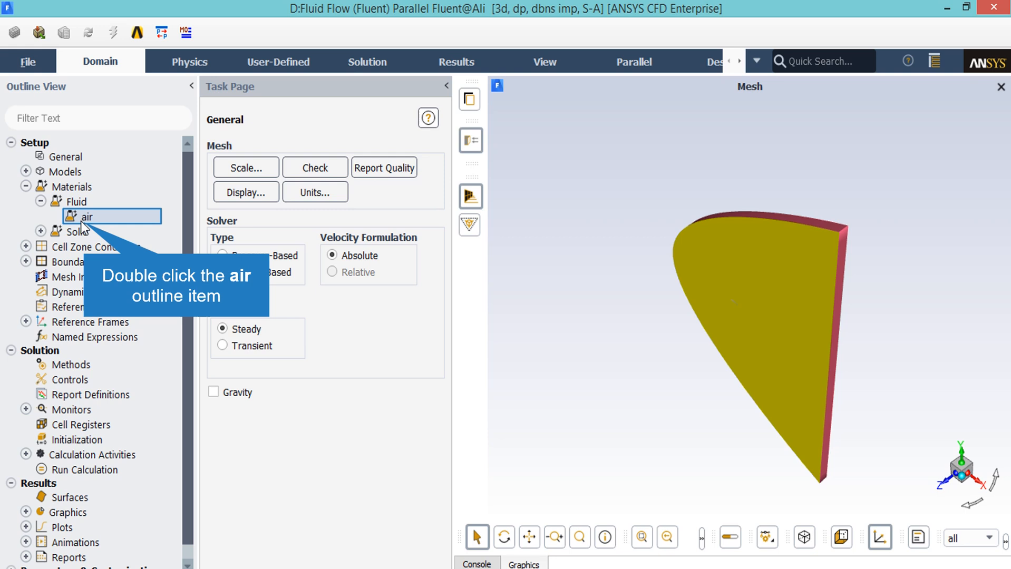
pyautogui.doubleClick(84, 217)
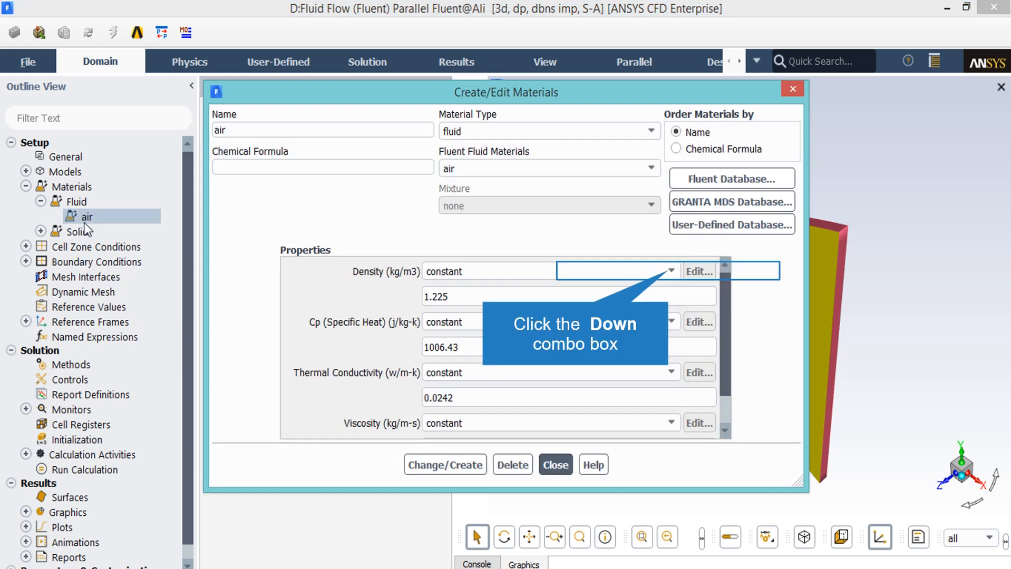
pyautogui.click(669, 271)
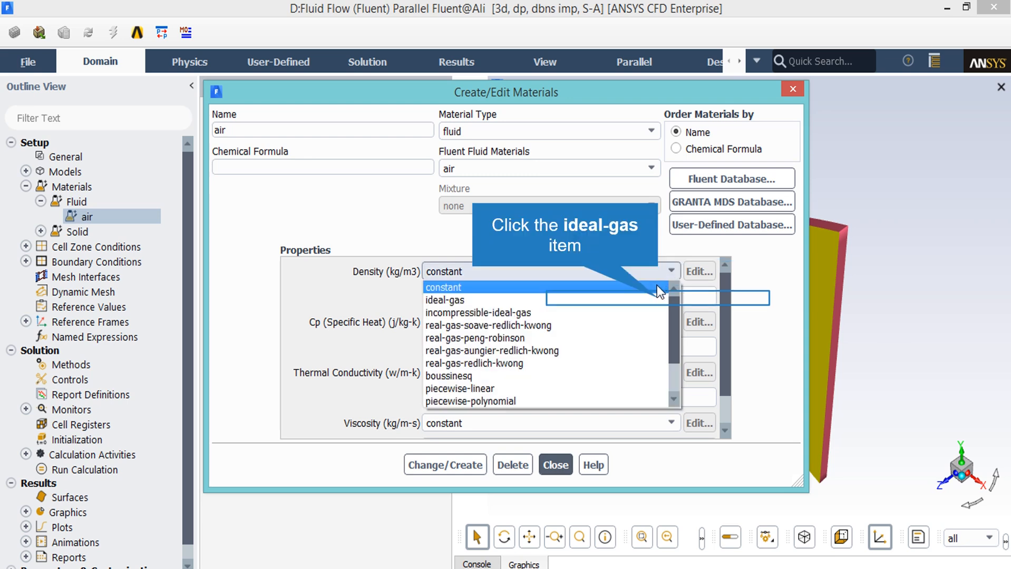
pyautogui.click(657, 299)
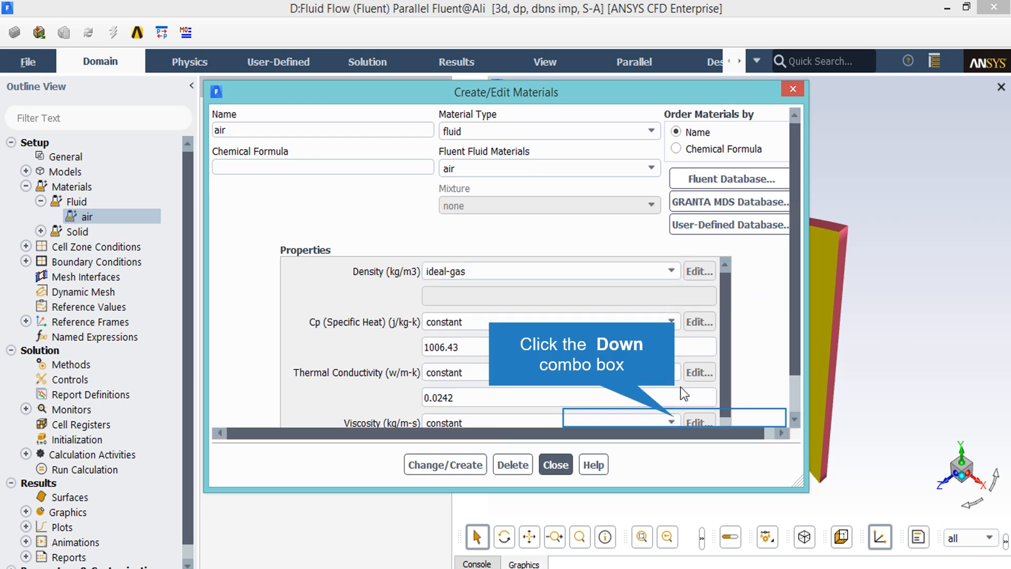
pyautogui.click(671, 421)
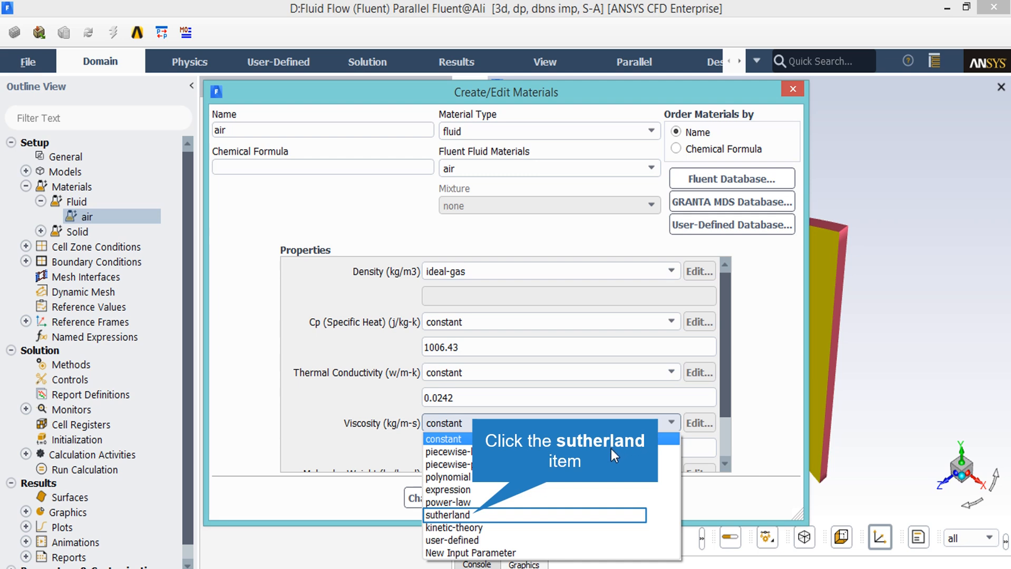
pyautogui.click(473, 514)
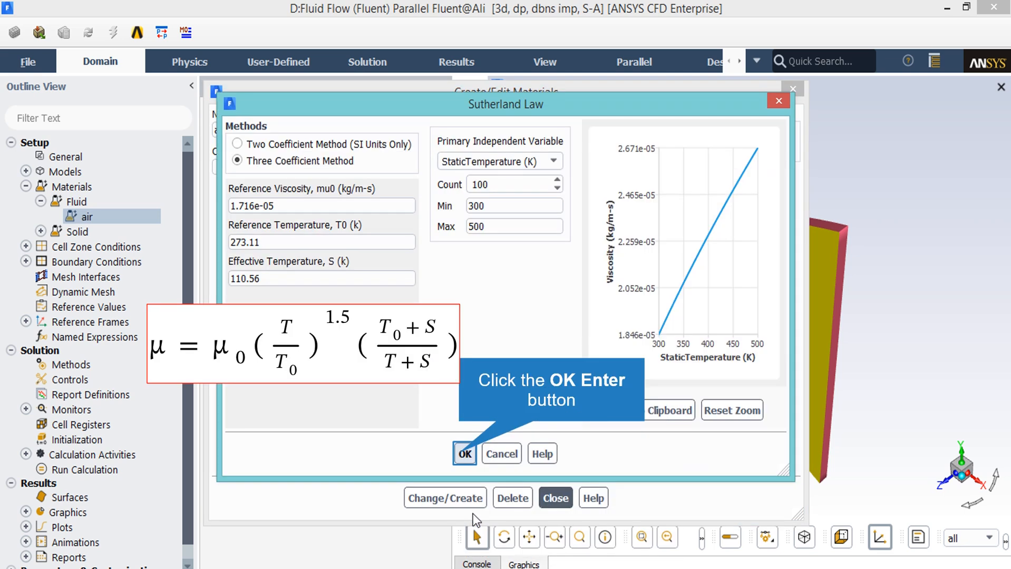
pyautogui.click(460, 454)
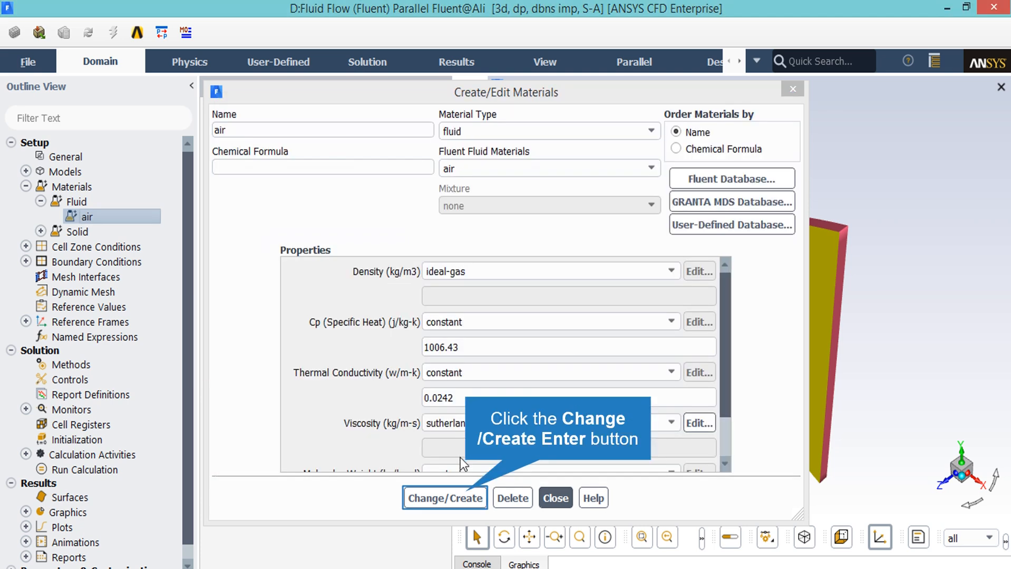
pyautogui.click(466, 498)
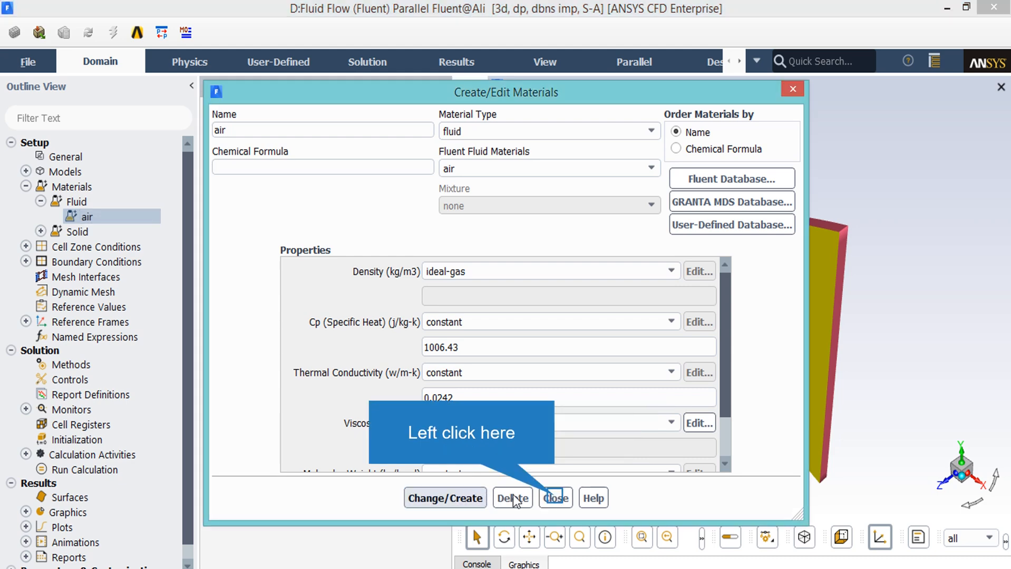
pyautogui.click(556, 498)
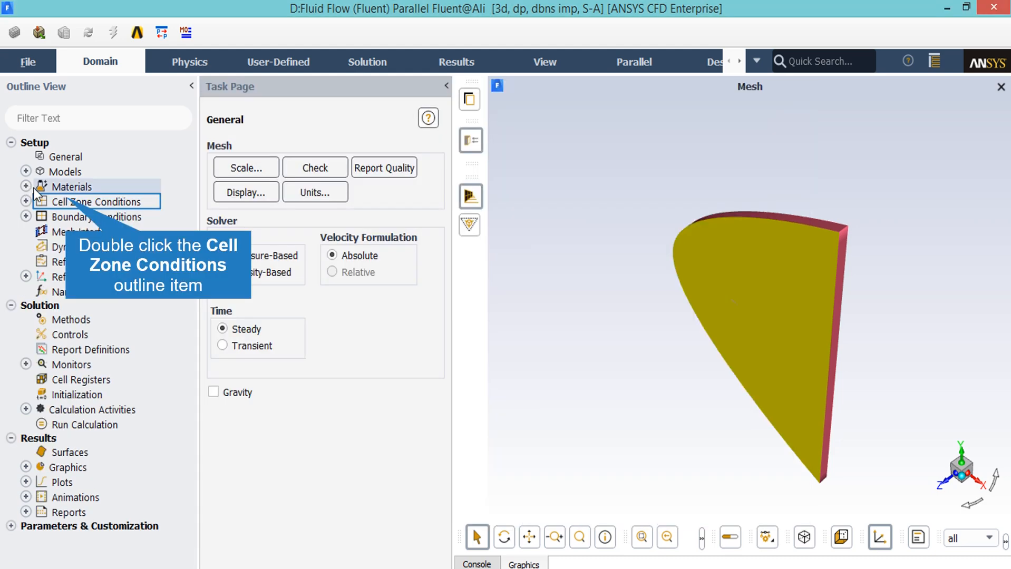
# Set the operating pressure to 0 Pa in the cell zone operating conditions.
pyautogui.doubleClick(68, 203)
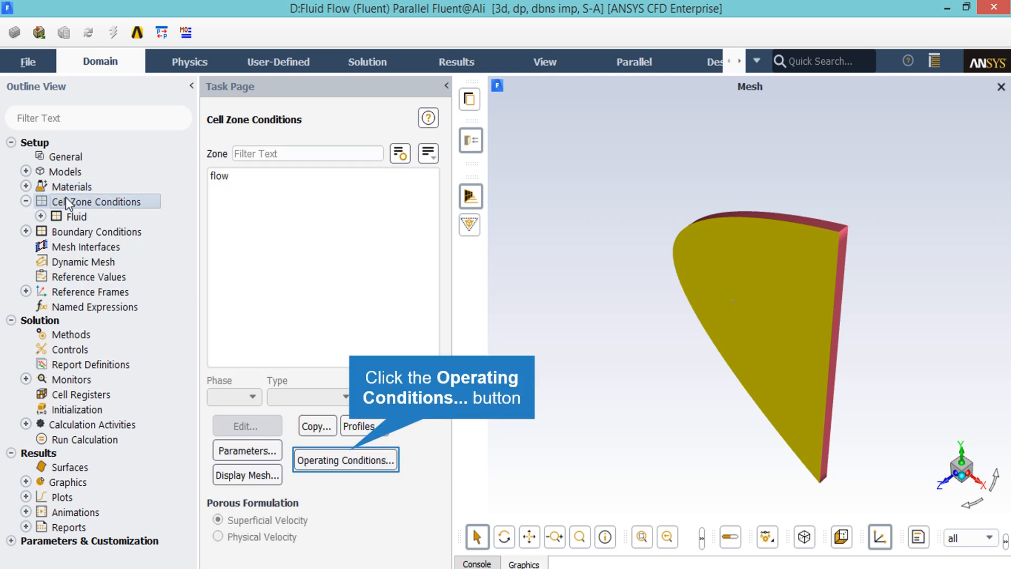
pyautogui.click(345, 460)
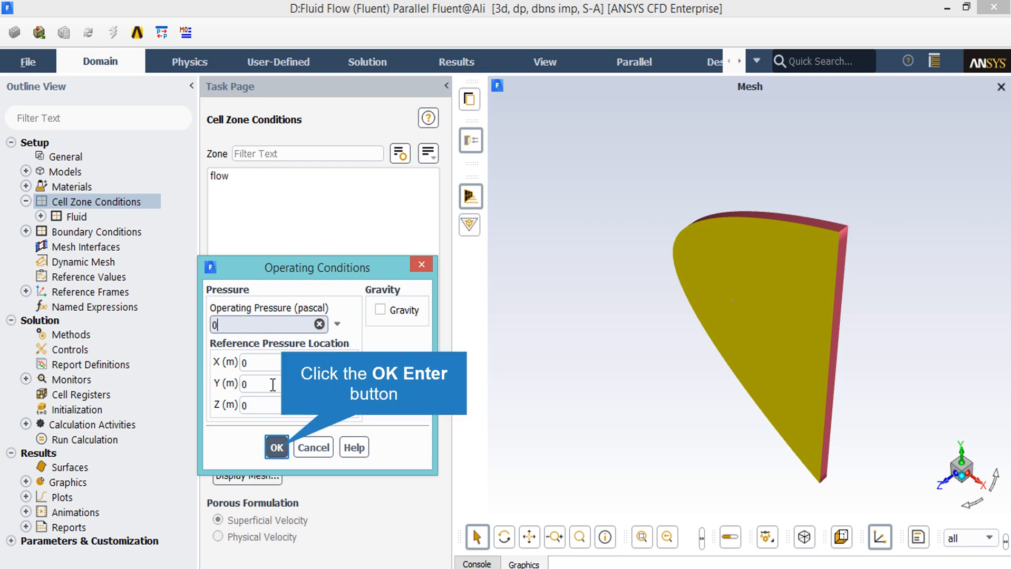
pyautogui.click(277, 448)
pyautogui.click(25, 201)
# For pressure_far_field, set gauge pressure 73048 Pa, flow direction X 0.9996435, Y 0.02670036, Z 0, turbulent intensity 0.01% and length scale 0.02 m.
pyautogui.doubleClick(74, 213)
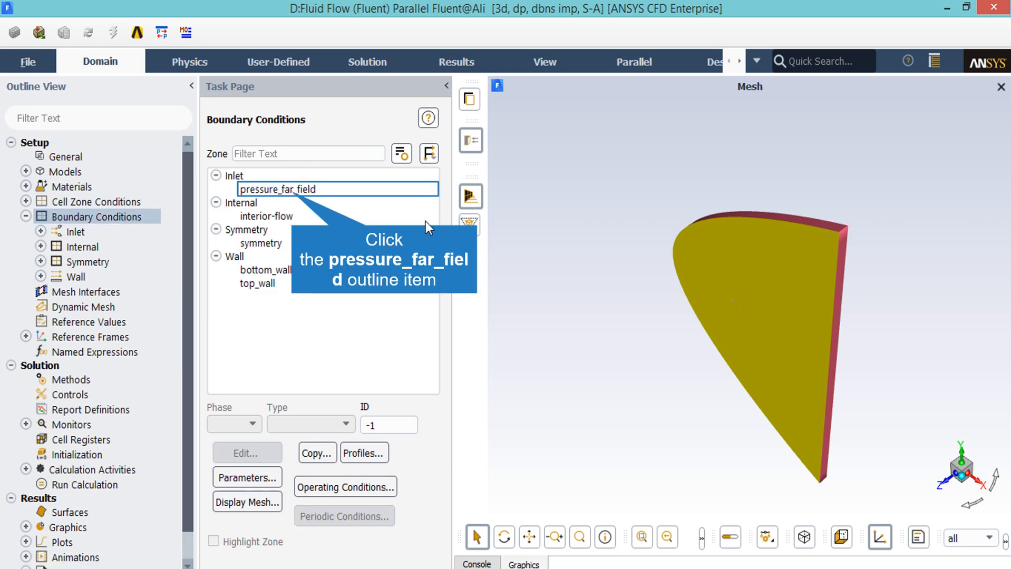
pyautogui.click(291, 192)
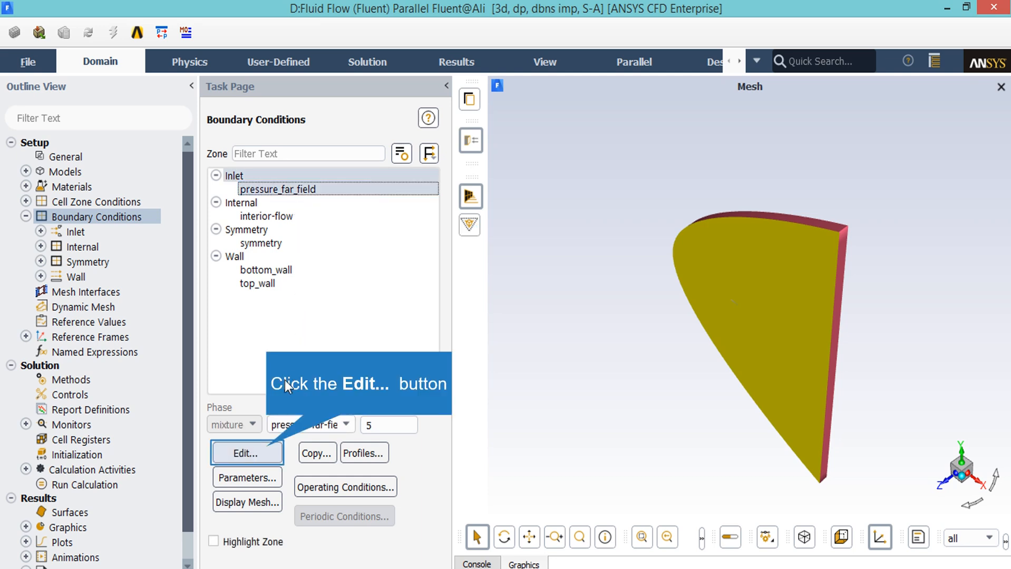
pyautogui.click(269, 452)
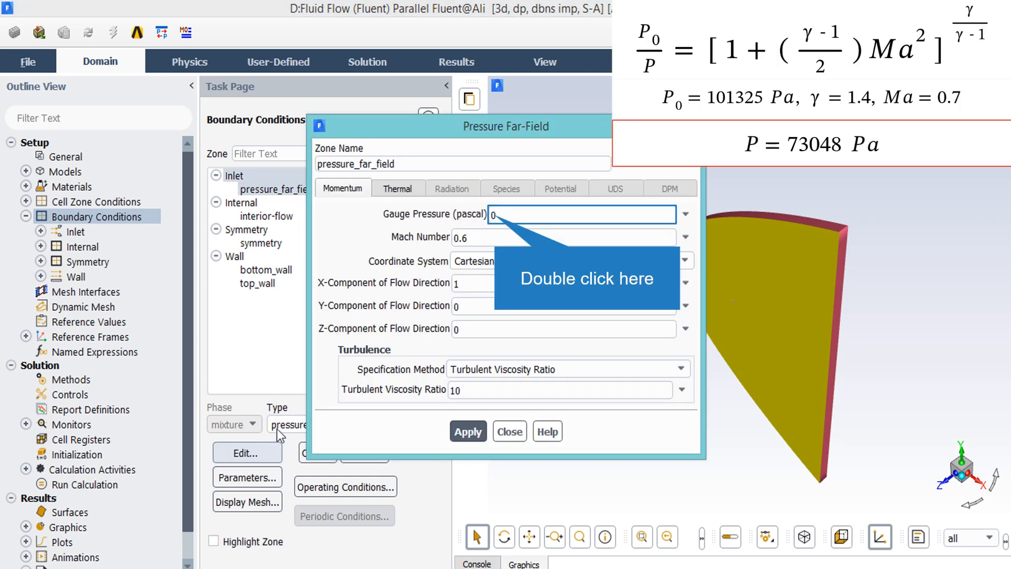
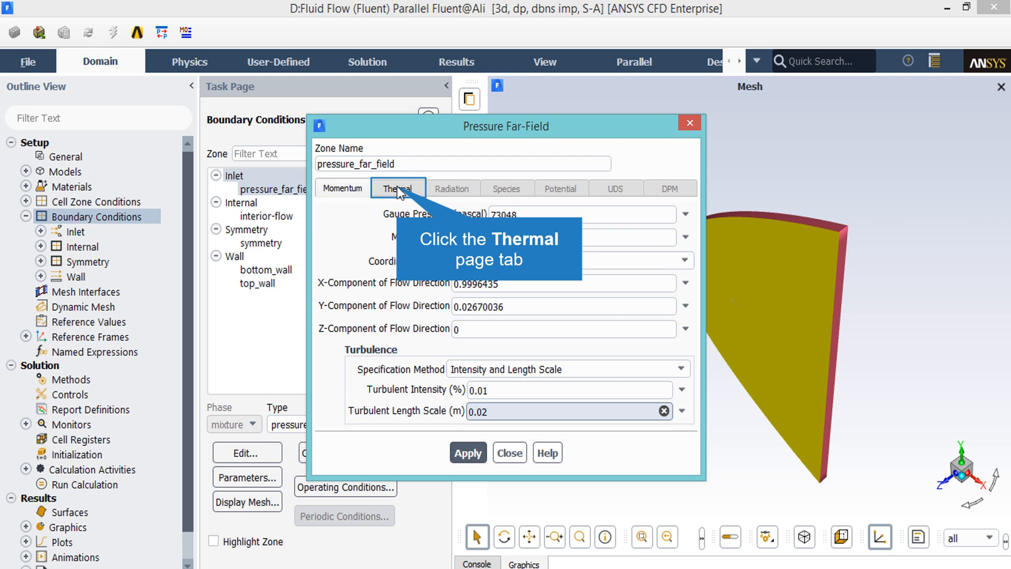
# Set the pressure_far_field temperature to 283.24 K and apply the boundary condition.
pyautogui.click(398, 189)
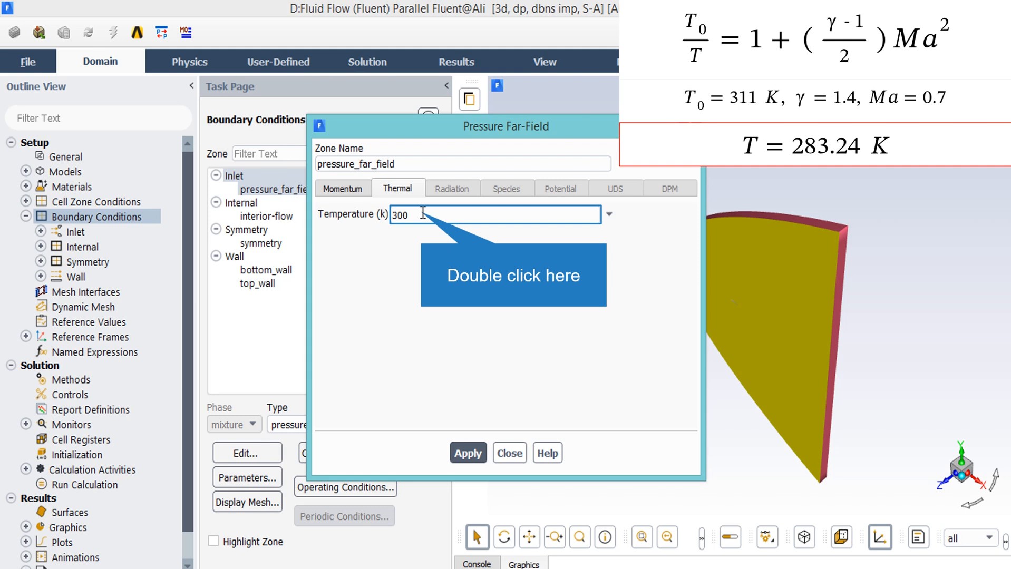
pyautogui.doubleClick(423, 214)
pyautogui.write('283.24')
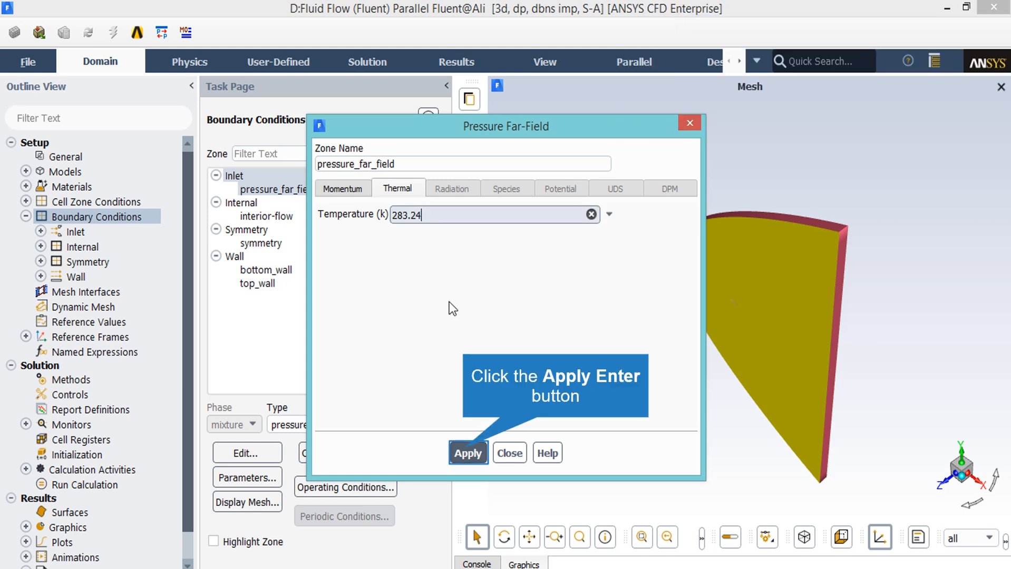
pyautogui.click(465, 453)
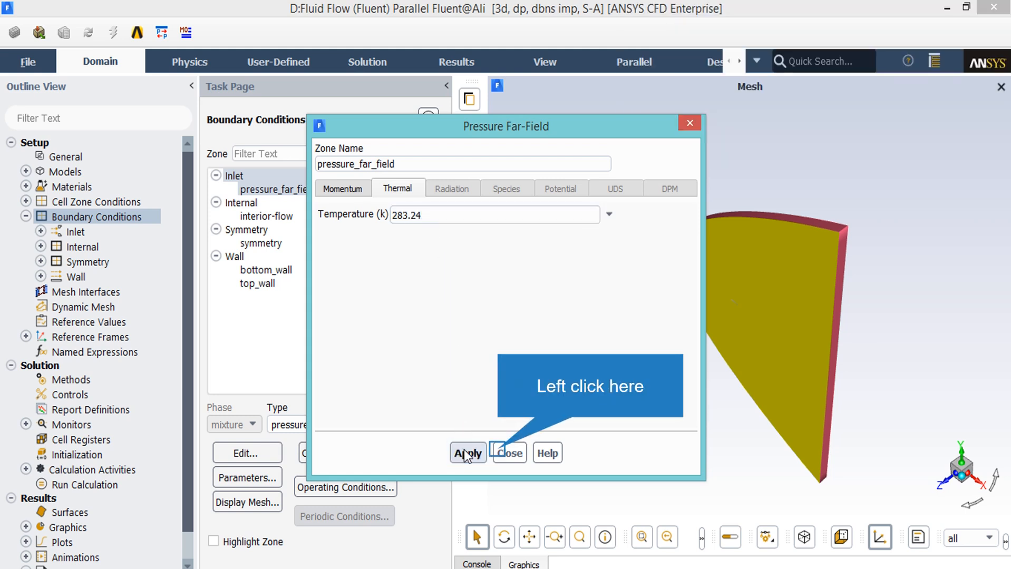
pyautogui.click(501, 455)
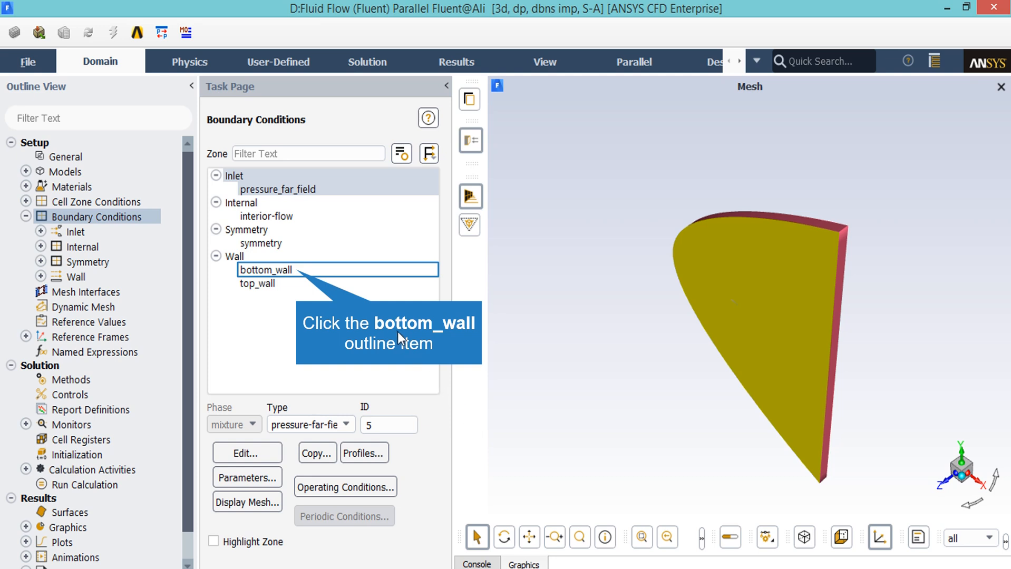
# Review the momentum and thermal settings of the bottom_wall boundary, leaving them as they are.
pyautogui.click(297, 270)
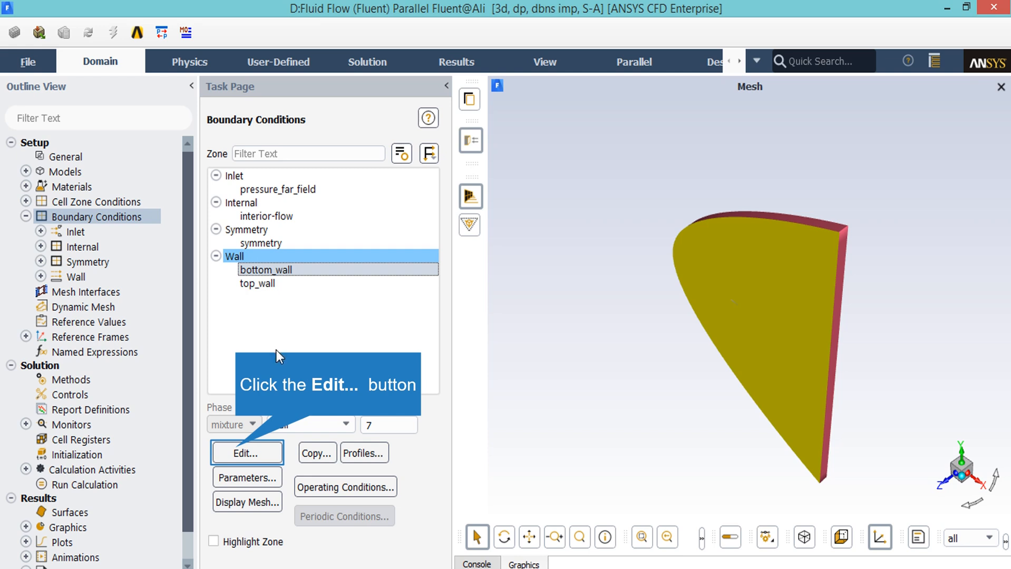
pyautogui.click(240, 451)
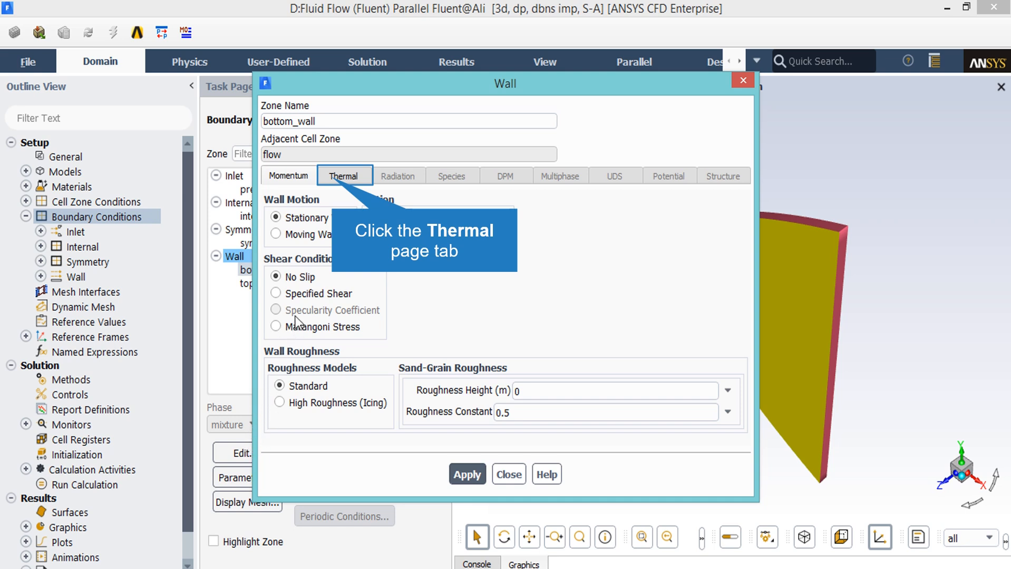
pyautogui.click(333, 179)
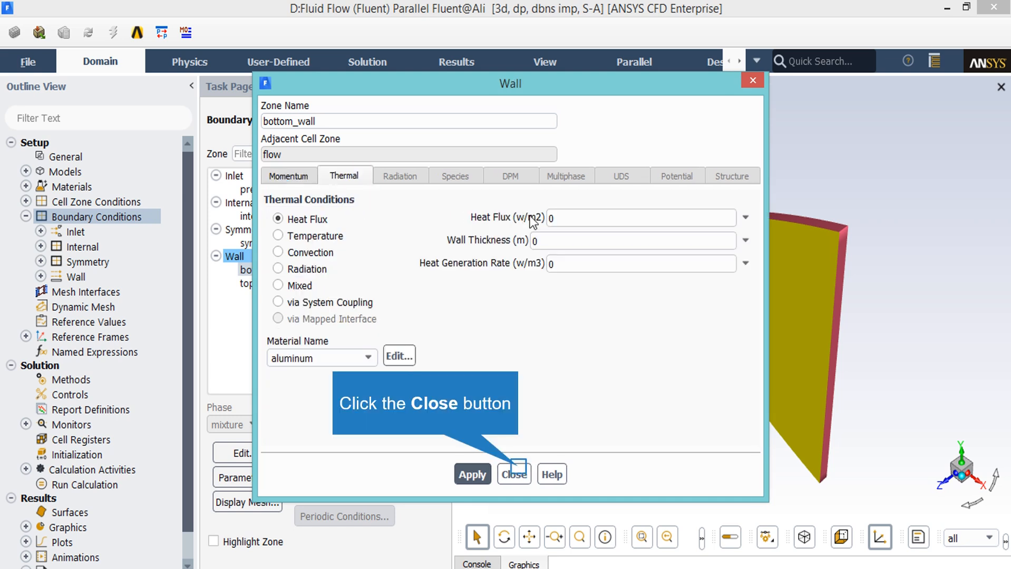
pyautogui.click(517, 473)
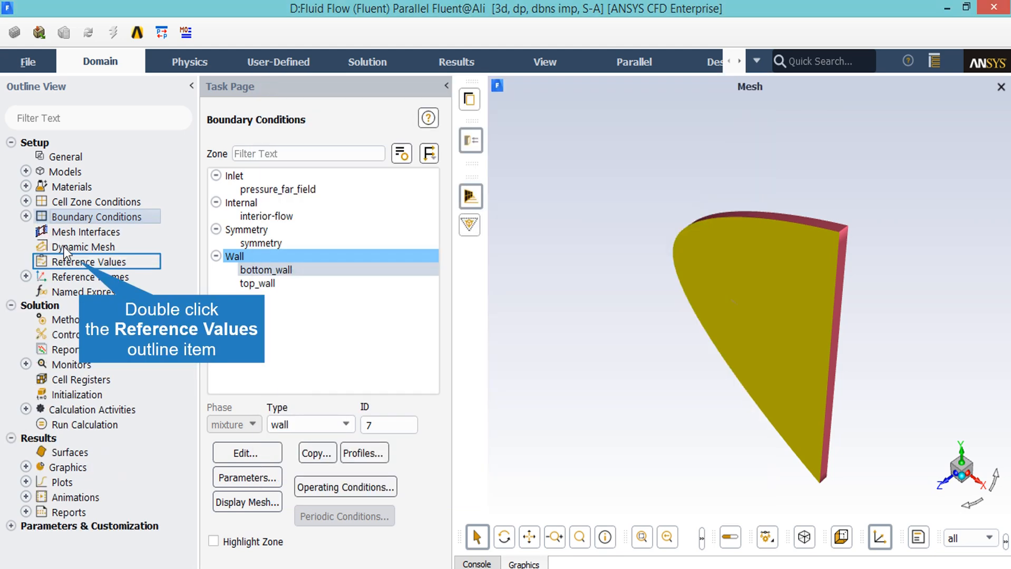
# Compute the reference values from the pressure_far_field boundary.
pyautogui.doubleClick(80, 263)
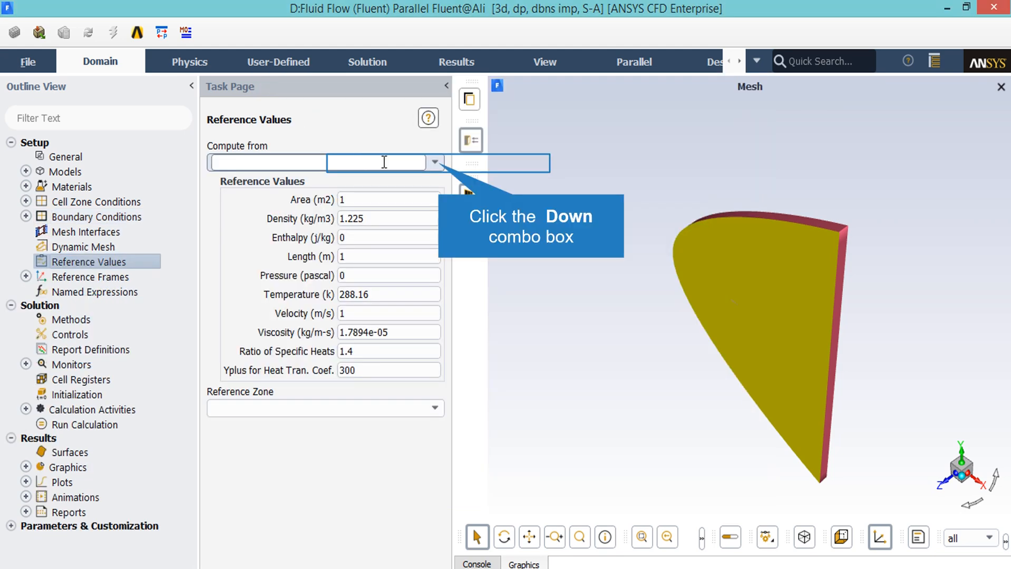
pyautogui.click(435, 162)
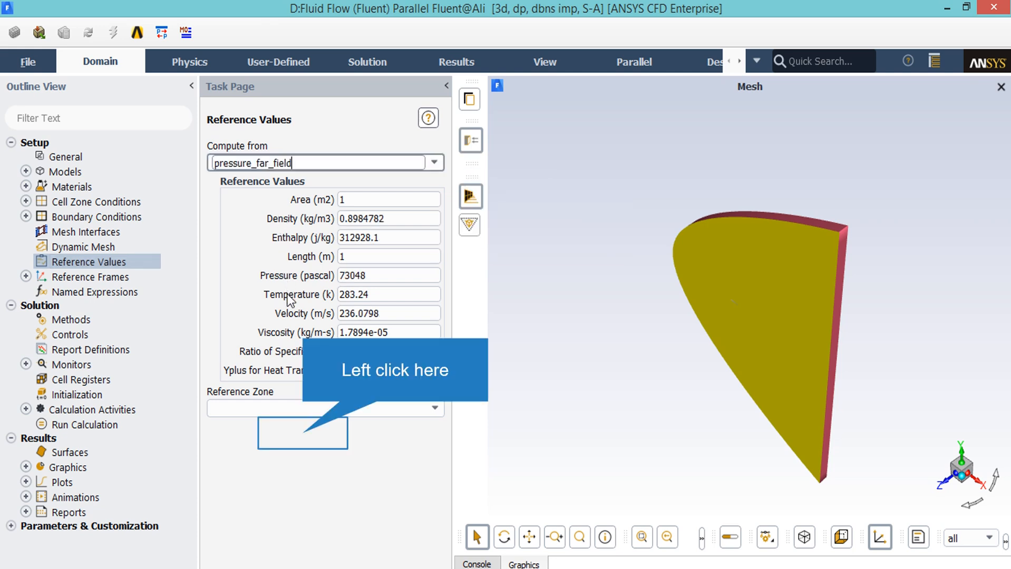
pyautogui.click(305, 436)
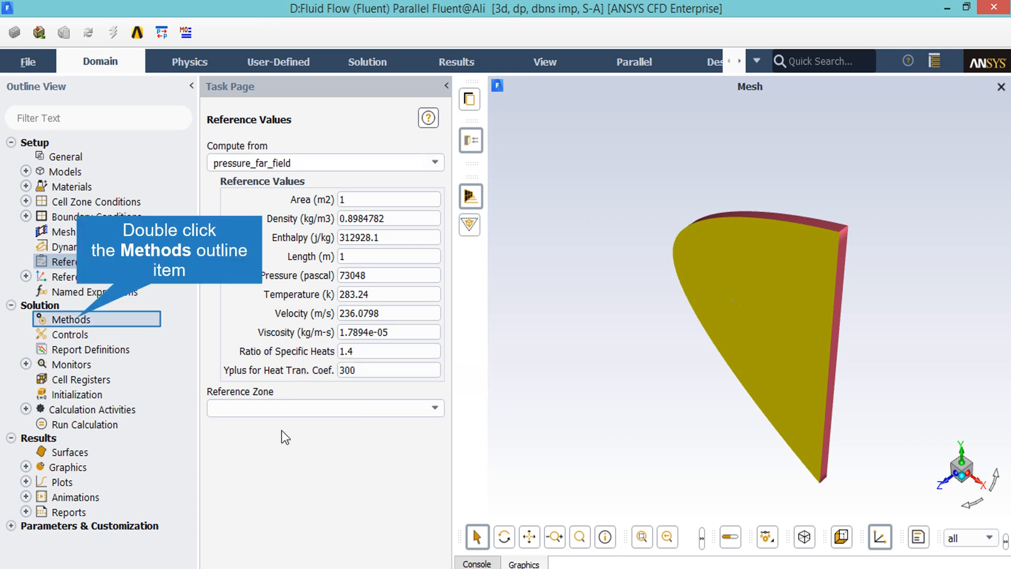
# Set the Modified Turbulent Viscosity discretization to Second Order Upwind and disable Pseudo Transient in the solution methods.
pyautogui.doubleClick(79, 322)
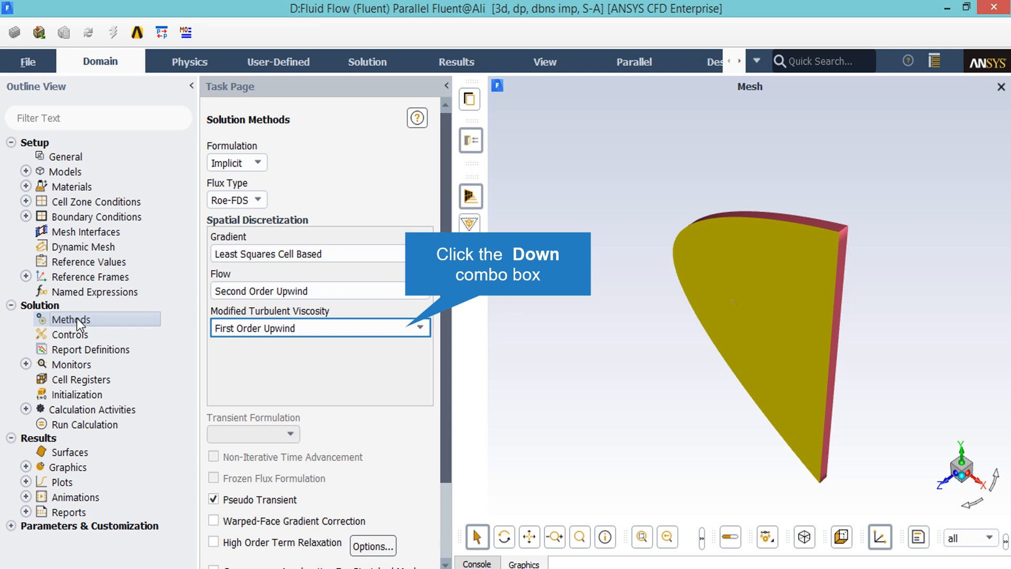
pyautogui.click(406, 328)
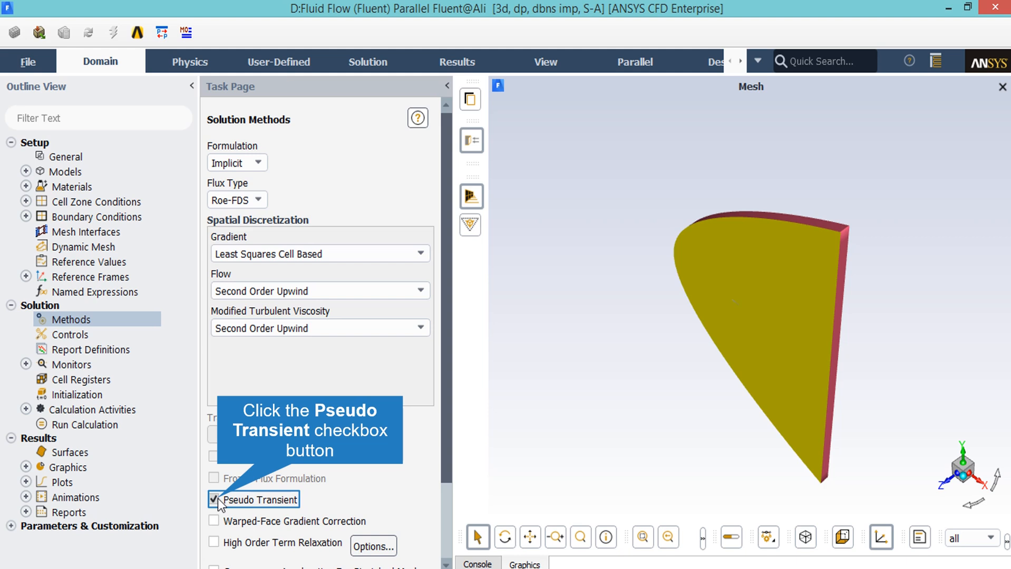
# Set the Courant number to 2.5 in the solution controls.
pyautogui.doubleClick(70, 335)
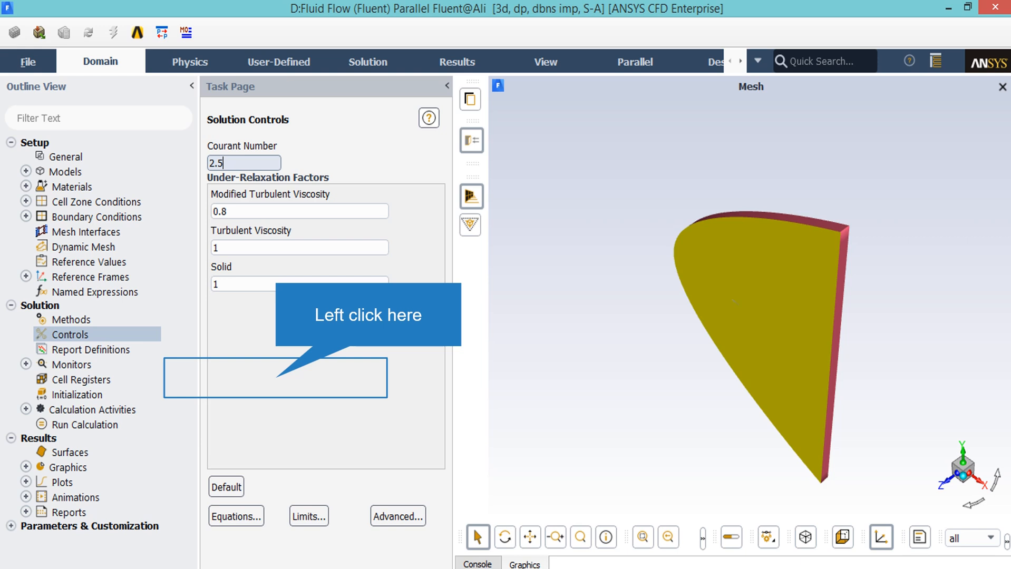
pyautogui.click(267, 377)
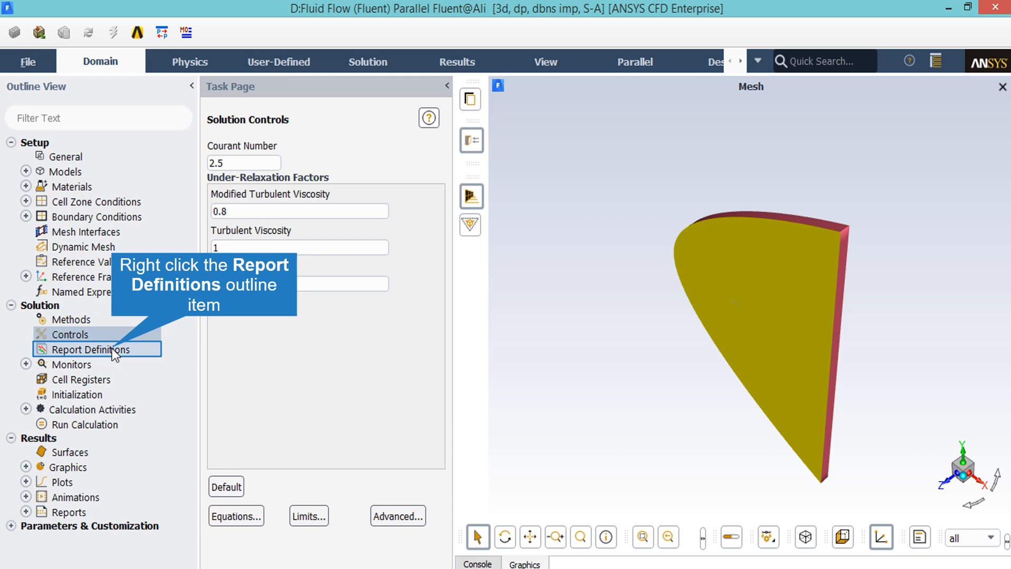
# Create a drag report definition named drag-coeff with force vector X 0.9996435 and Y 0.02670036.
pyautogui.rightClick(111, 348)
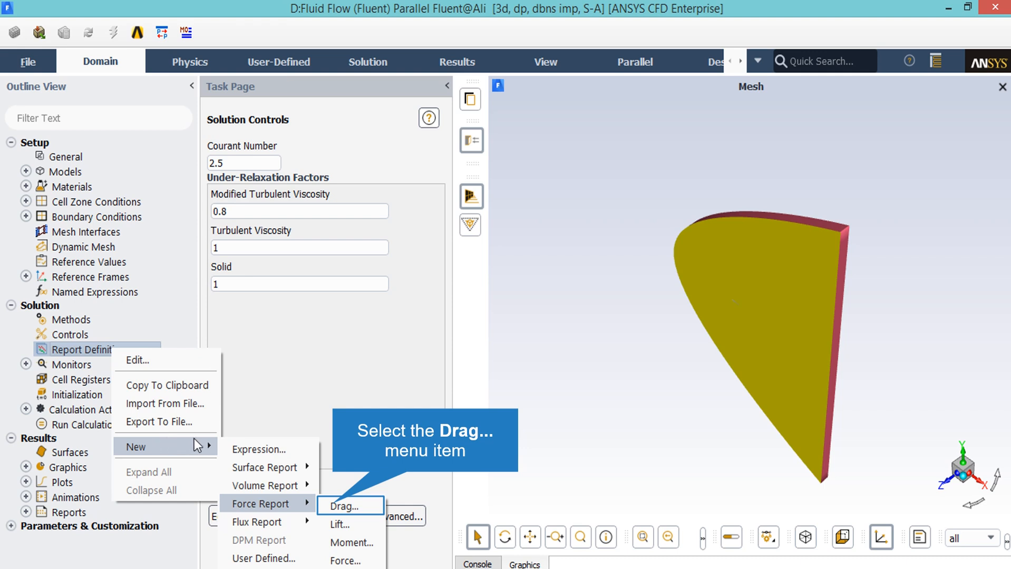
pyautogui.click(334, 507)
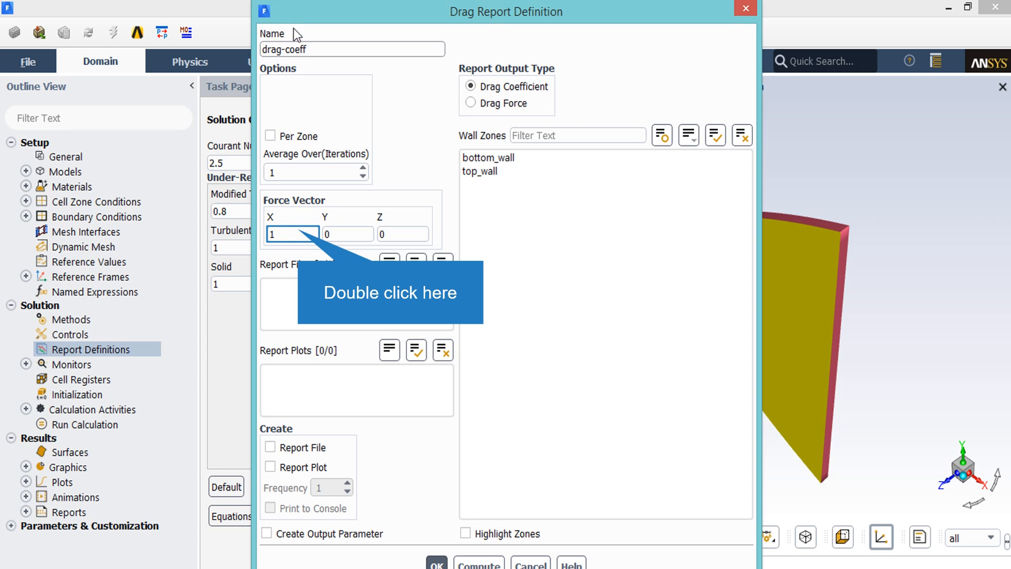
pyautogui.doubleClick(299, 230)
pyautogui.write('0.9996435')
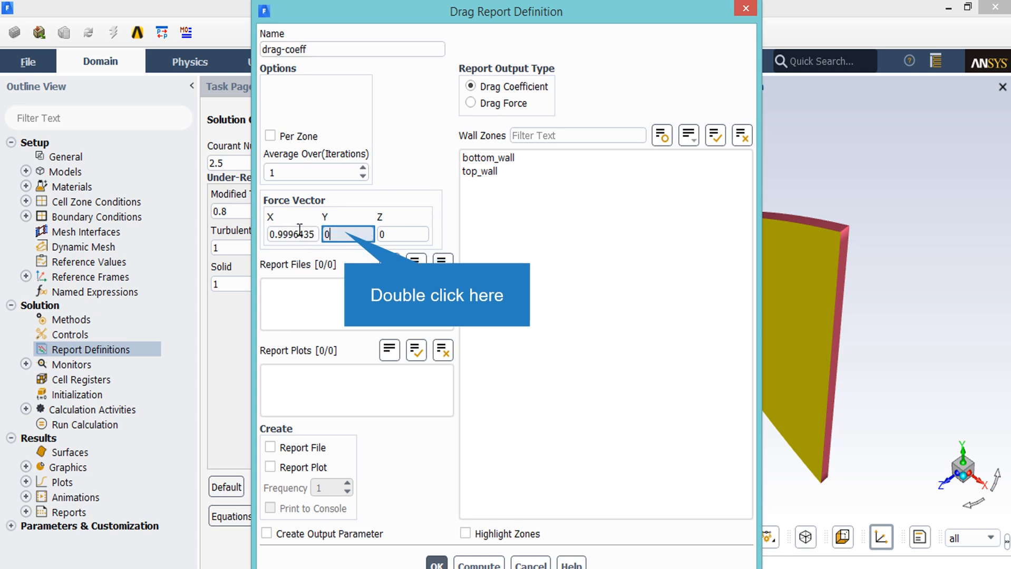
pyautogui.doubleClick(344, 233)
pyautogui.write('0.02670036')
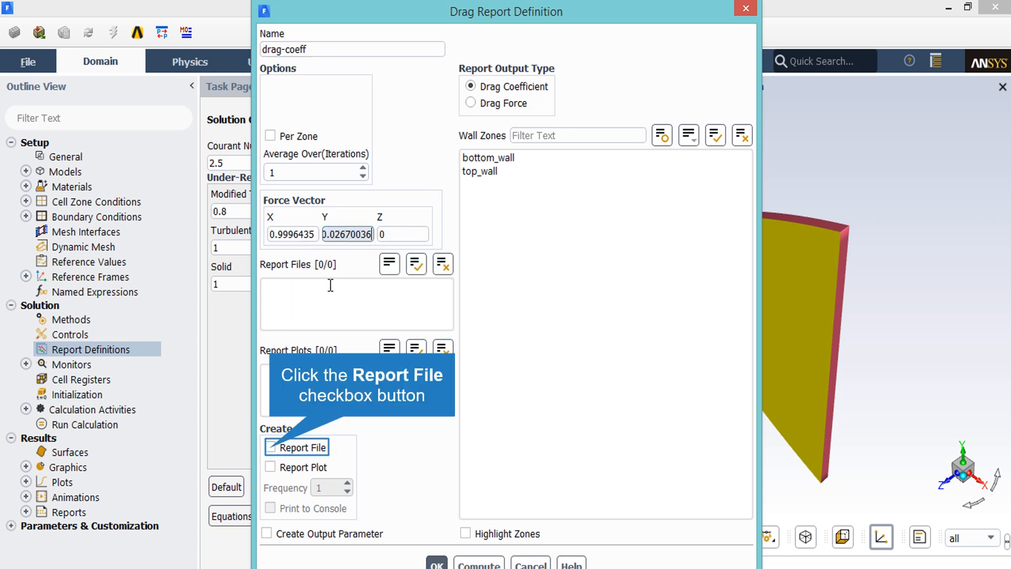
# Enable the report file and report plot for the drag coefficient and assign it to bottom_wall and top_wall.
pyautogui.click(270, 448)
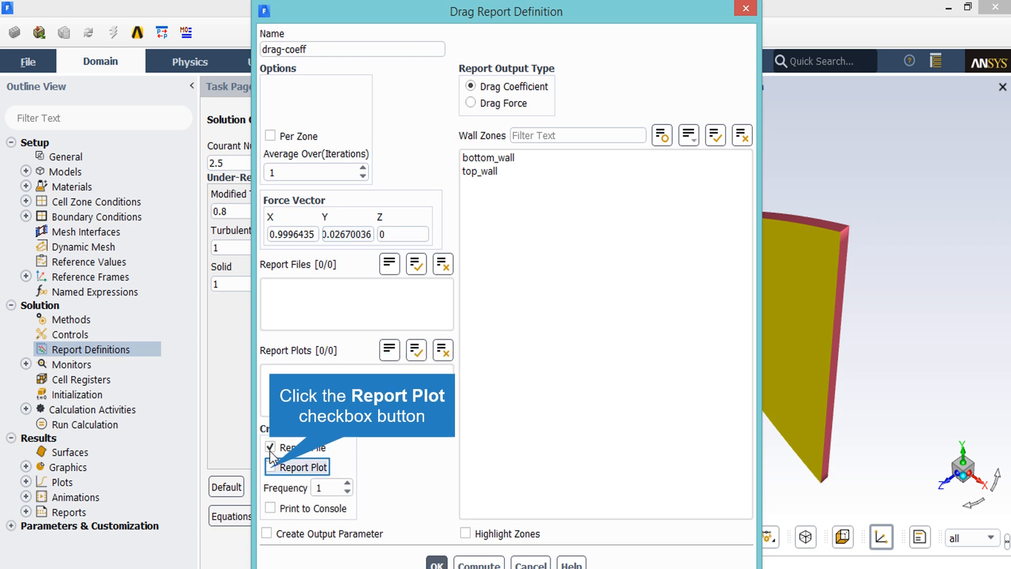
pyautogui.click(270, 467)
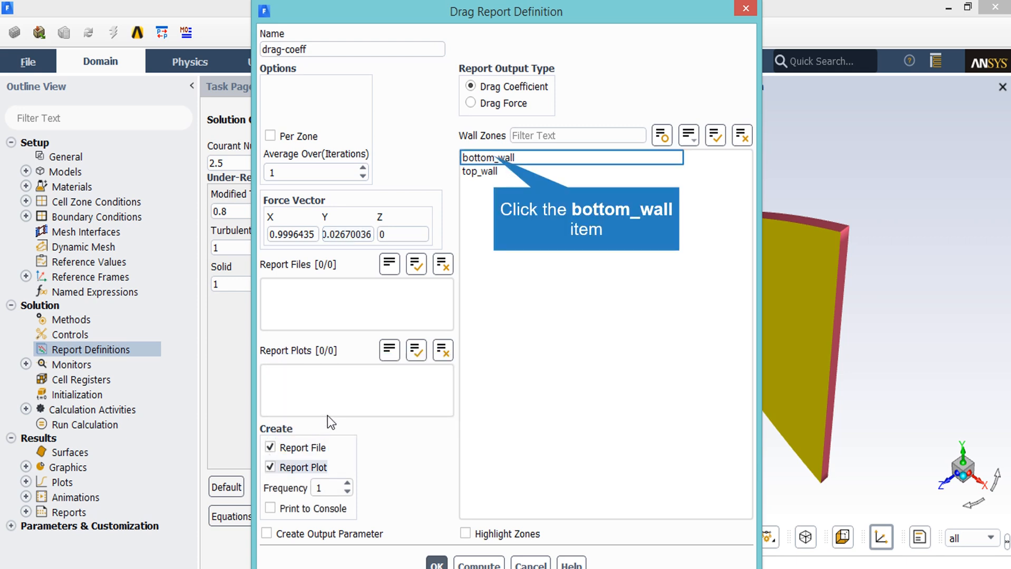
pyautogui.click(496, 158)
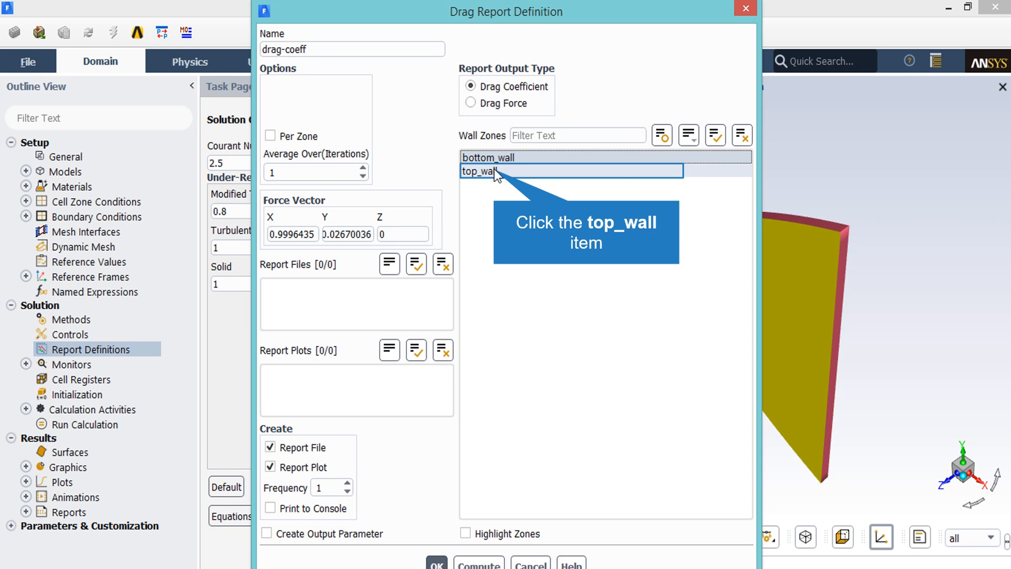
pyautogui.click(496, 172)
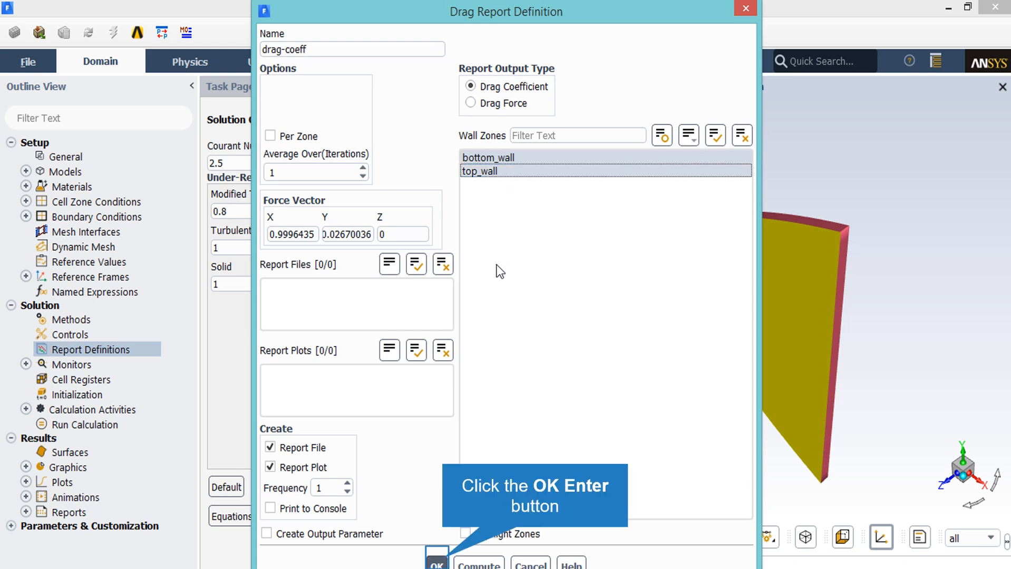
pyautogui.click(437, 563)
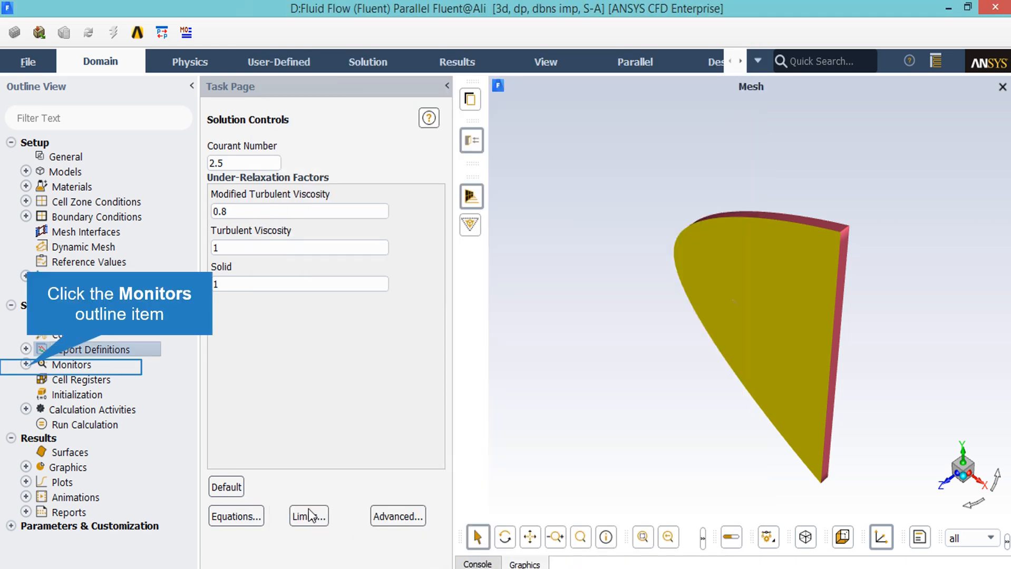
# Disable the convergence check for all residual equations in the residual monitors.
pyautogui.click(34, 371)
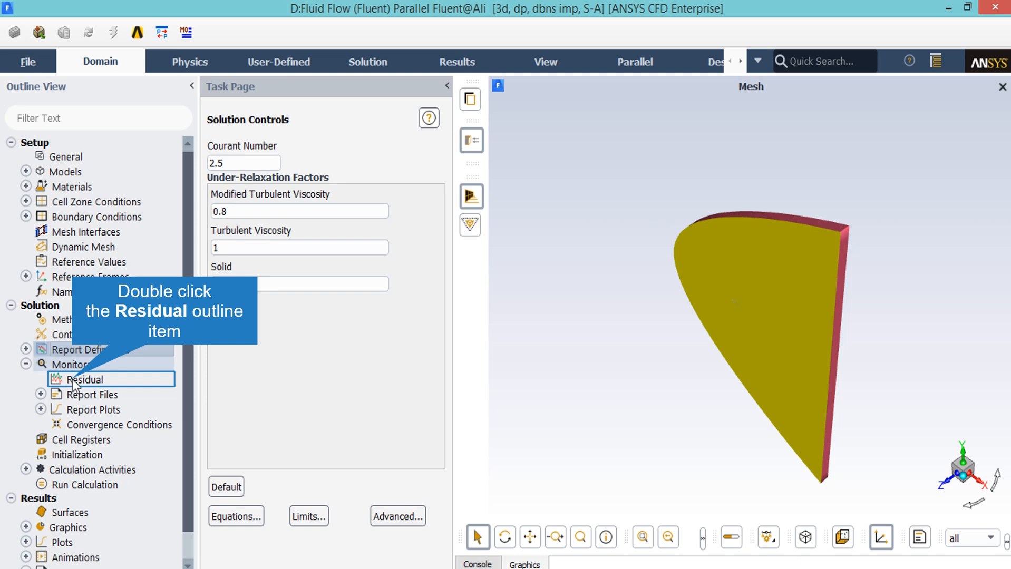
pyautogui.doubleClick(65, 379)
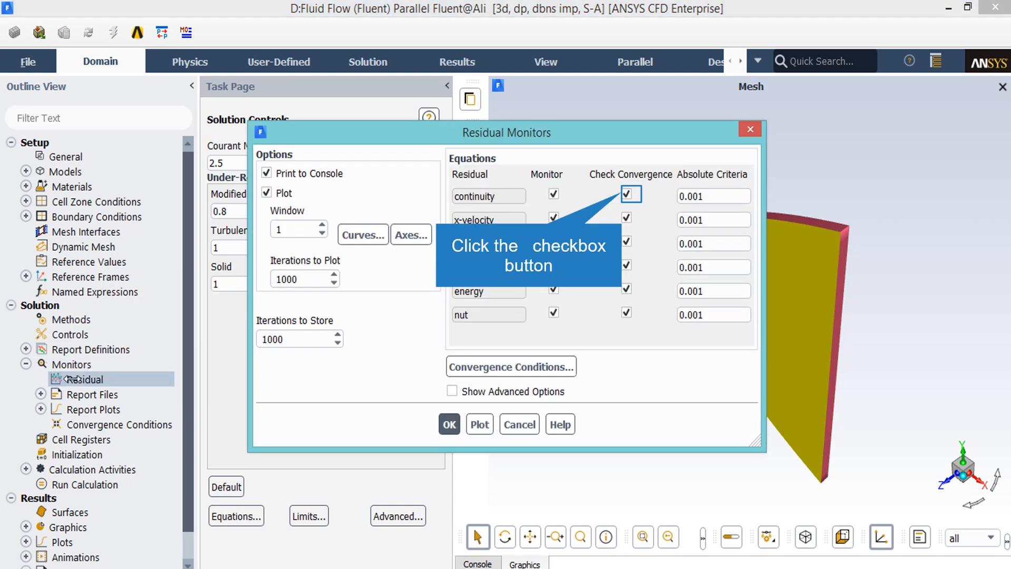
pyautogui.click(626, 195)
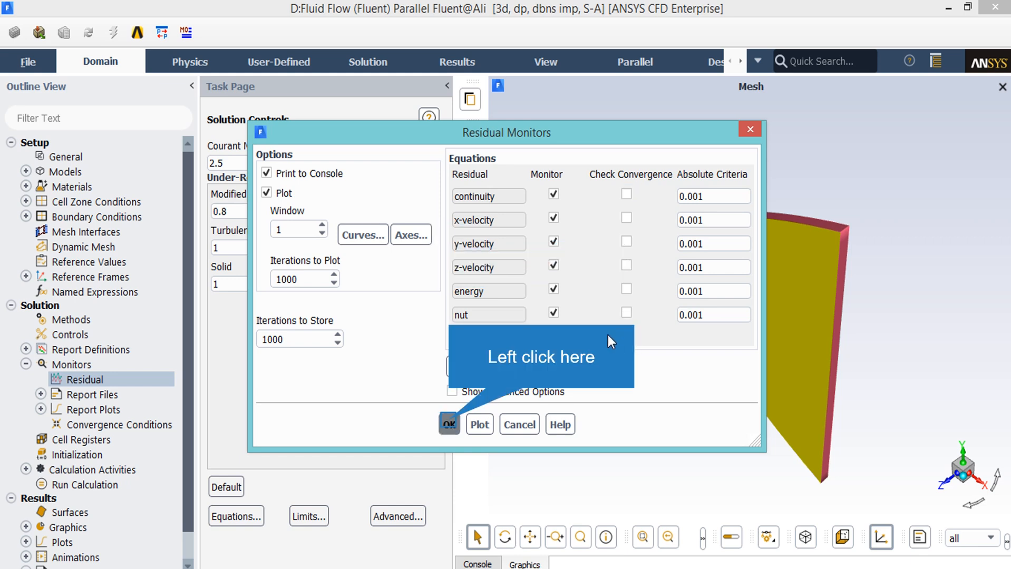
pyautogui.click(450, 425)
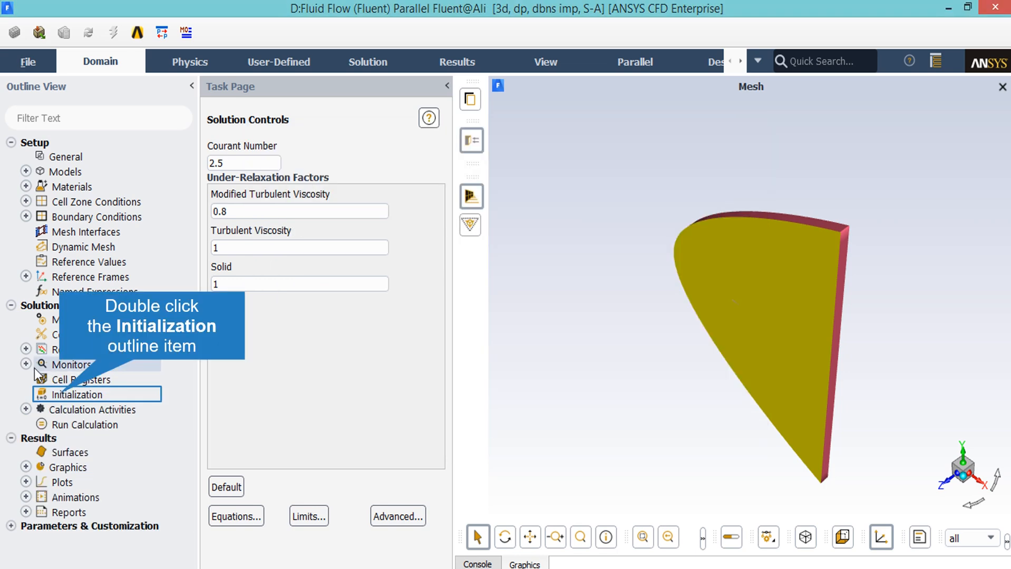
# Initialize the solution with Standard Initialization computed from the pressure_far_field boundary.
pyautogui.doubleClick(59, 396)
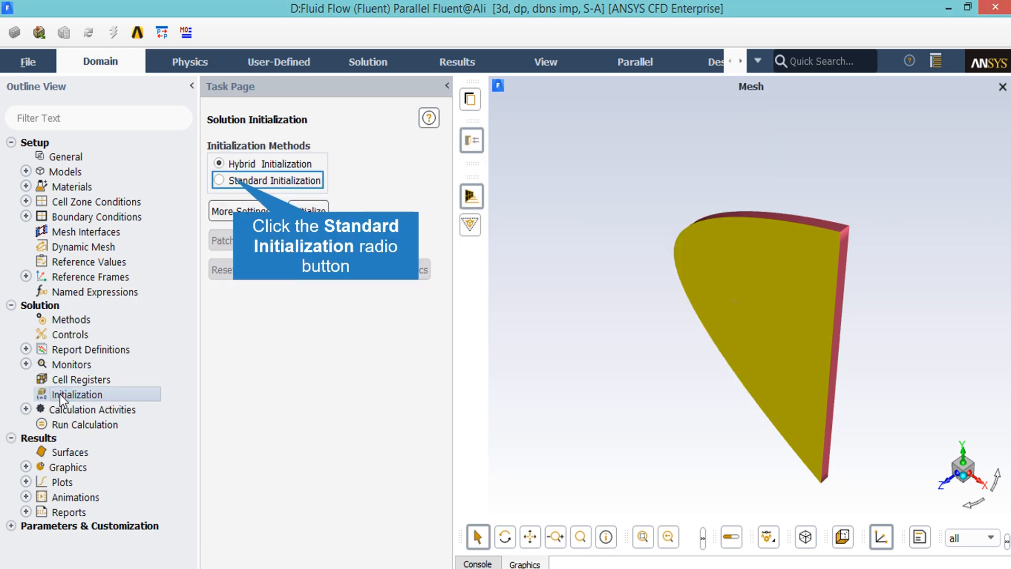
pyautogui.click(231, 182)
pyautogui.click(299, 216)
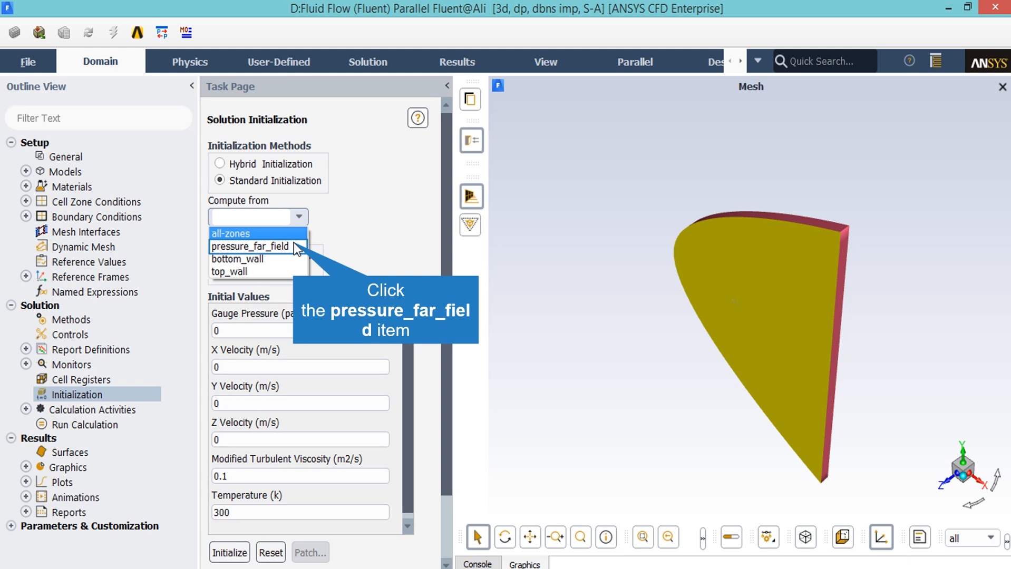
pyautogui.click(294, 245)
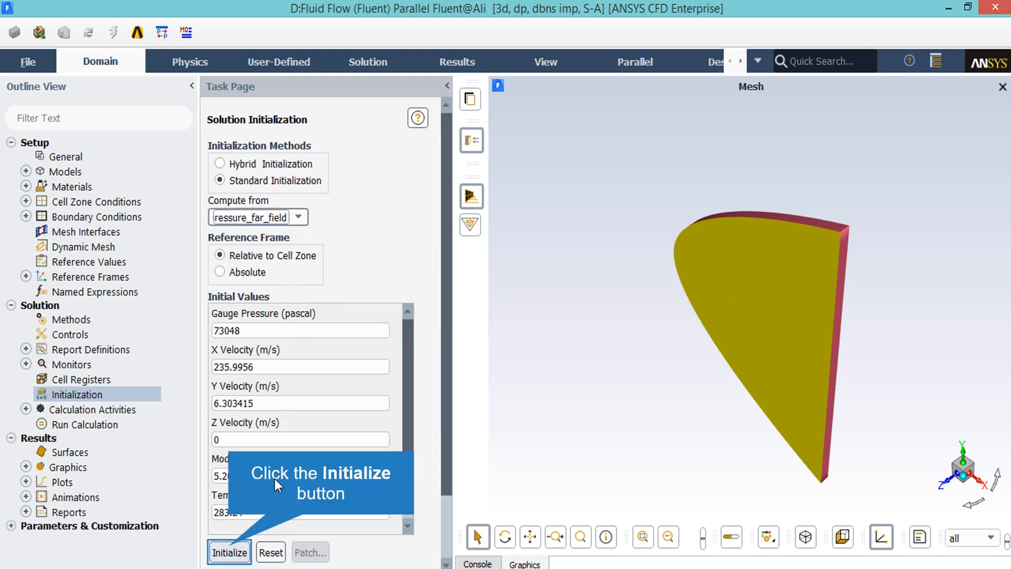
pyautogui.click(229, 554)
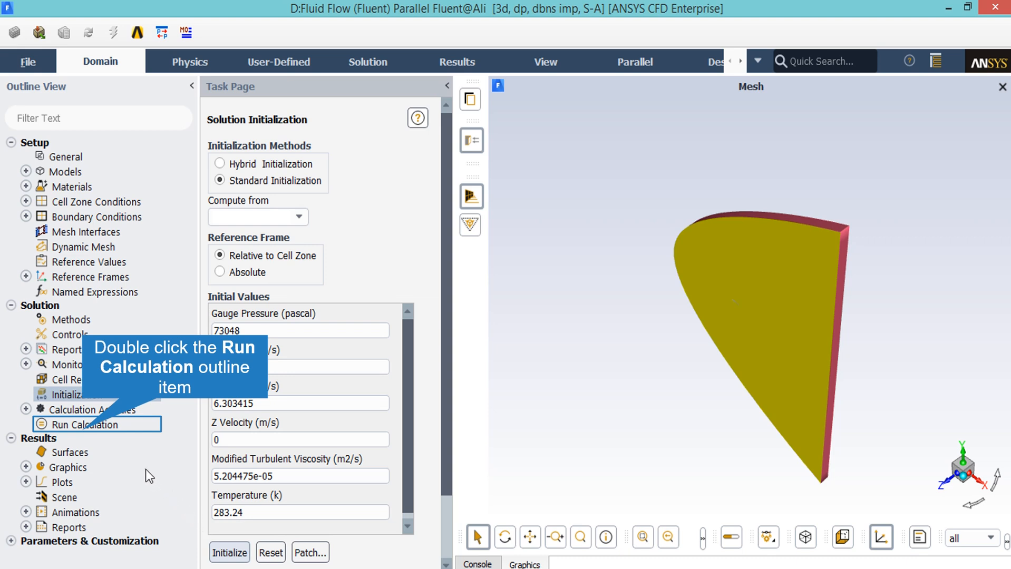
# Set the number of iterations to 5000 and enable Solution Steering with the transonic flow type.
pyautogui.doubleClick(84, 424)
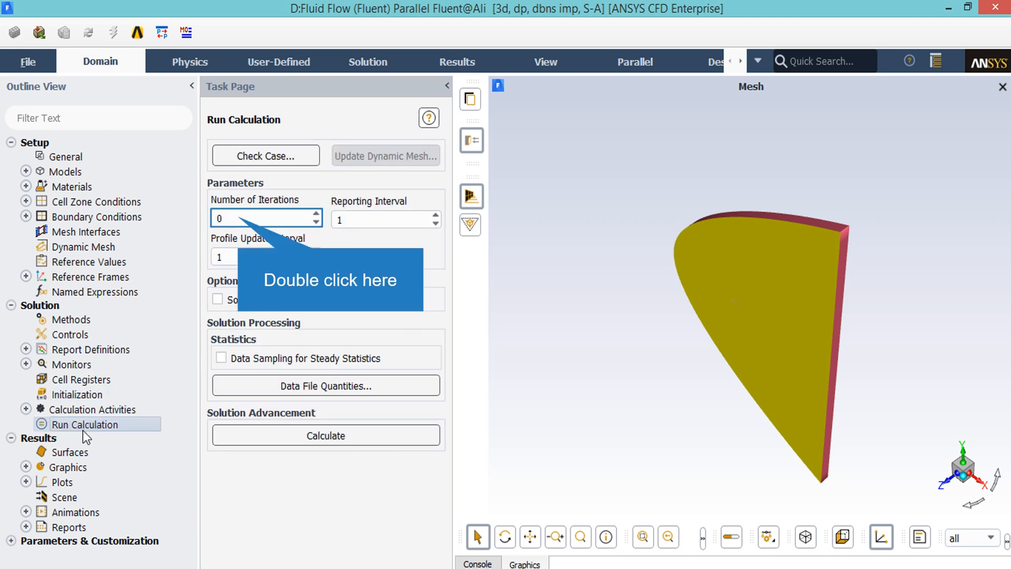
pyautogui.doubleClick(239, 217)
pyautogui.write('5000')
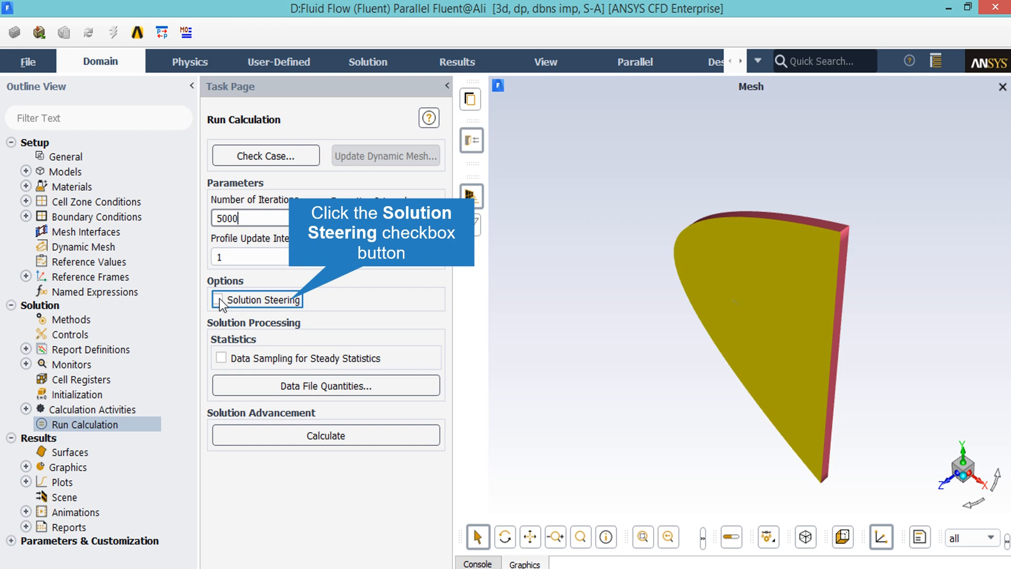
pyautogui.click(217, 299)
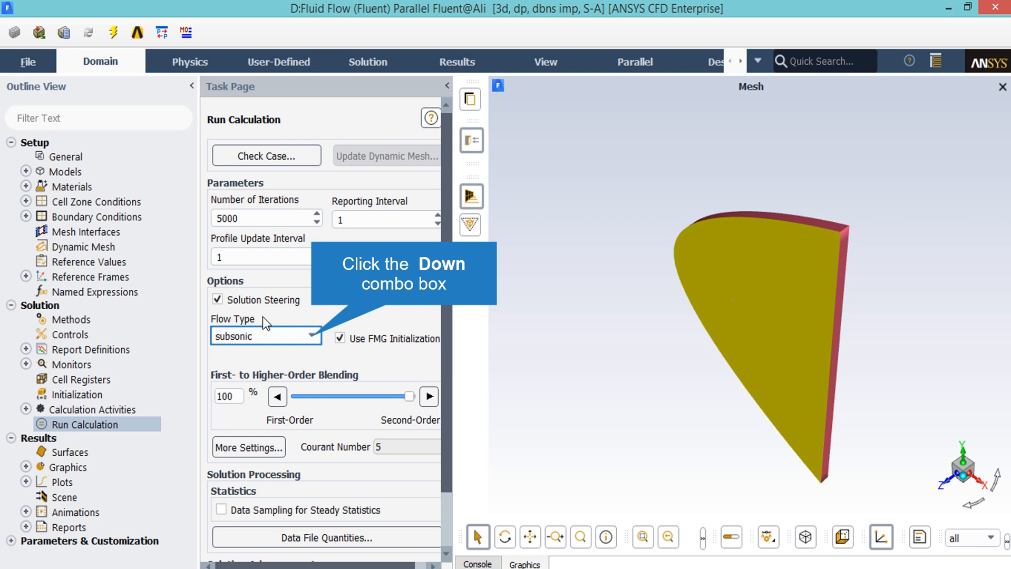
pyautogui.click(311, 337)
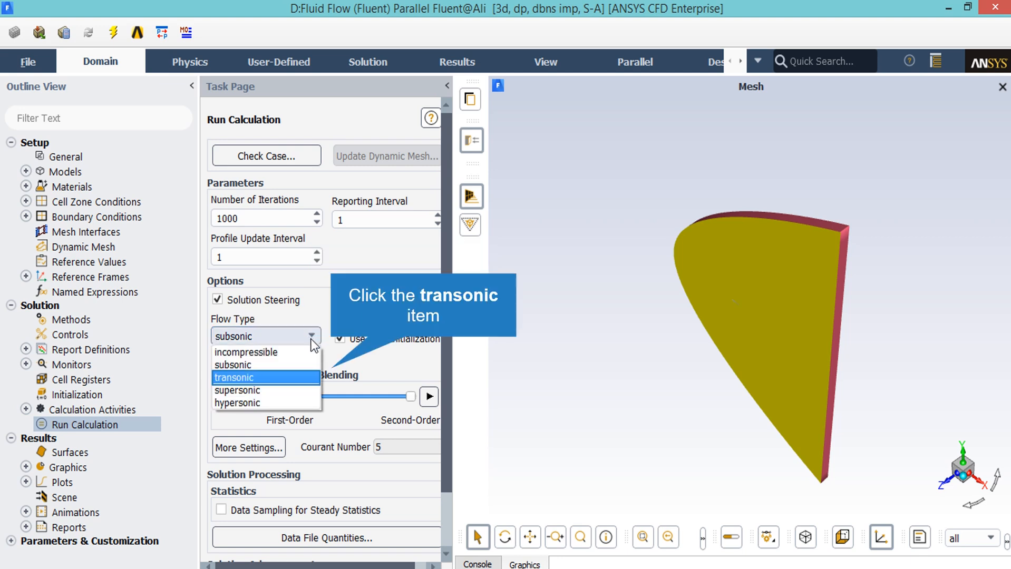
pyautogui.click(299, 378)
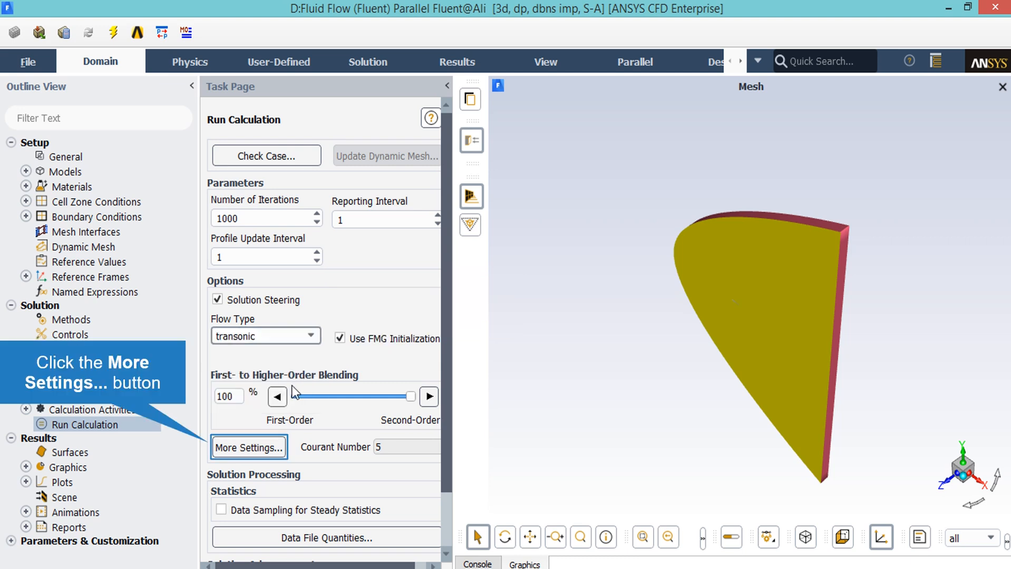
# Set the initial Courant number to 2.5 and the explicit under-relaxation factor to 0.5 in the solution steering settings.
pyautogui.click(269, 449)
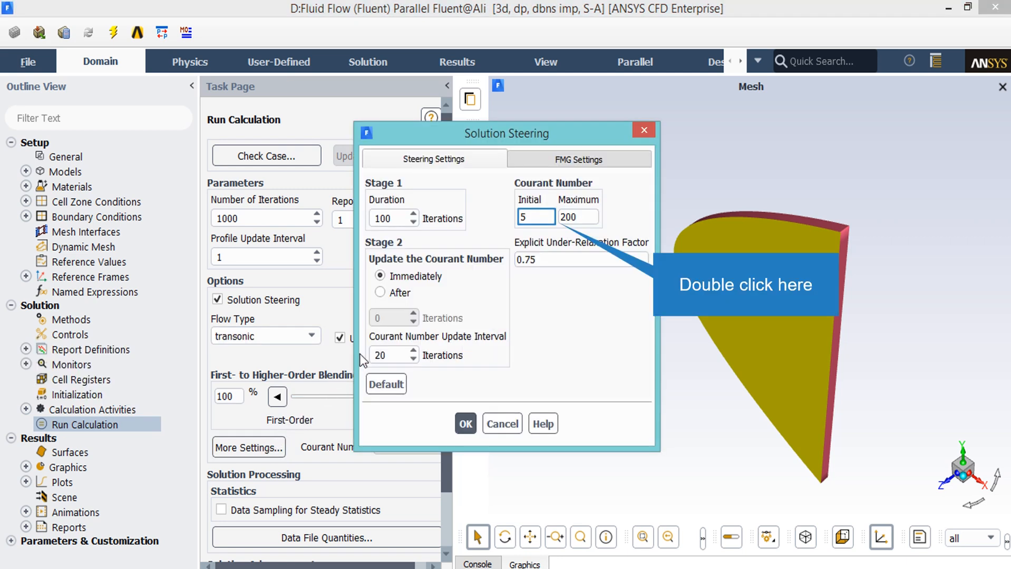
pyautogui.doubleClick(530, 217)
pyautogui.write('2.5')
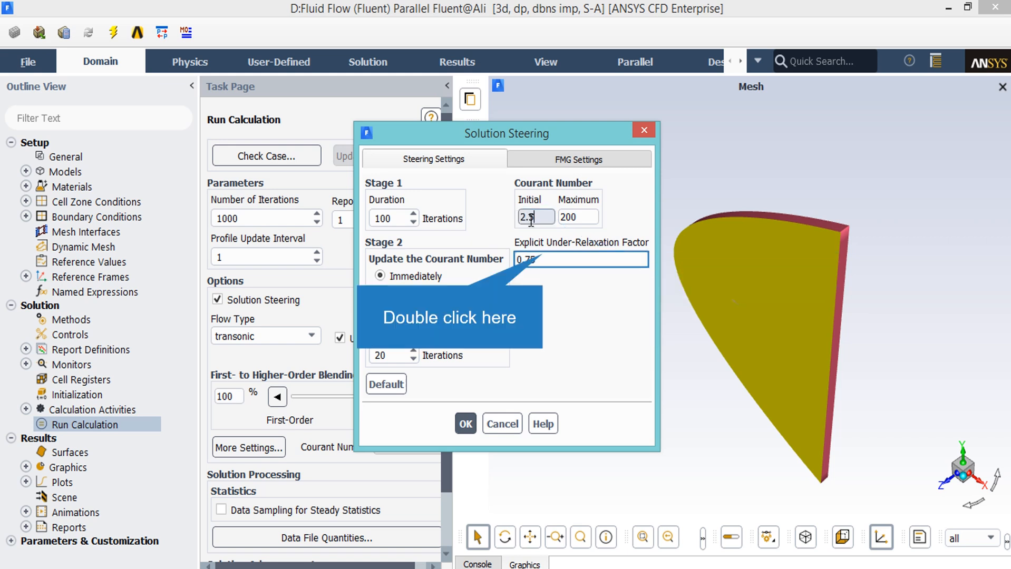
pyautogui.doubleClick(545, 256)
pyautogui.write('0.5')
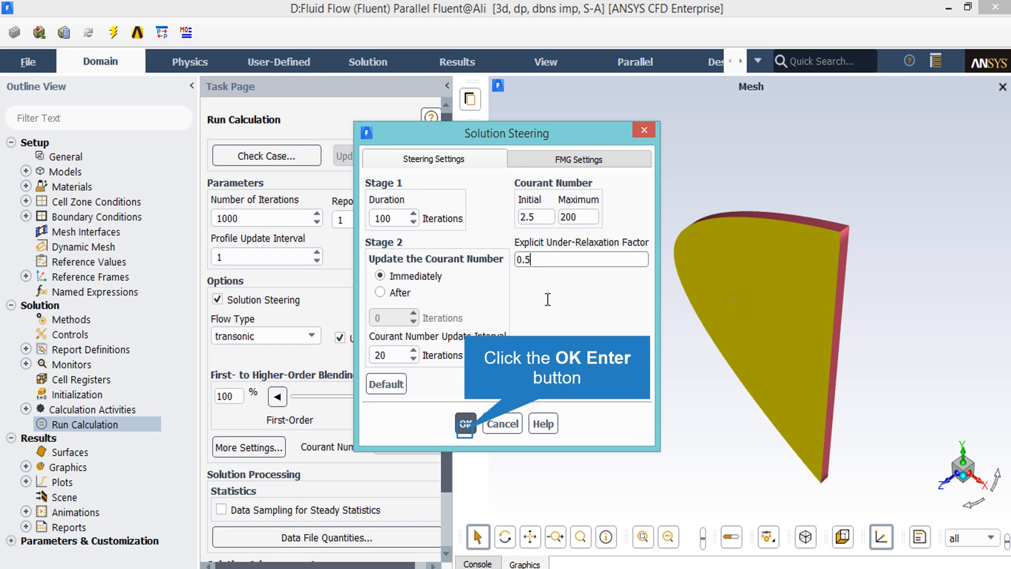
pyautogui.click(466, 431)
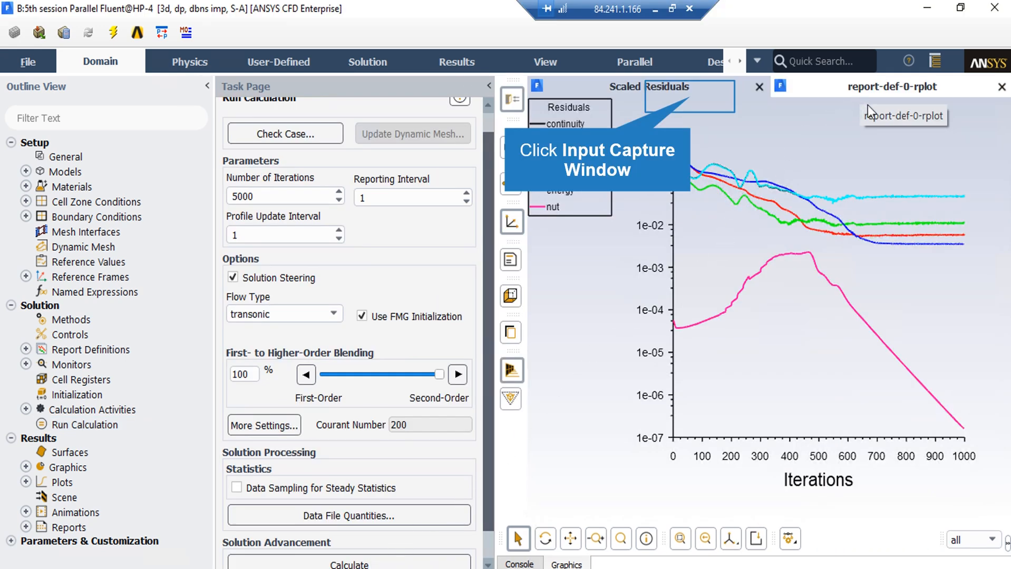
# Examine the scaled residuals plot and the drag coefficient plot for convergence.
pyautogui.click(690, 97)
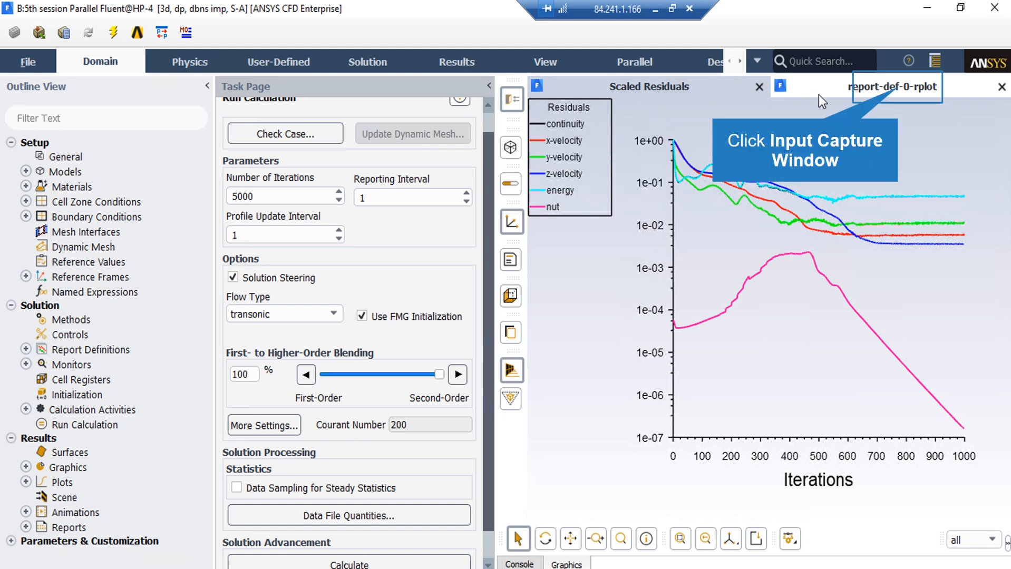
pyautogui.click(896, 88)
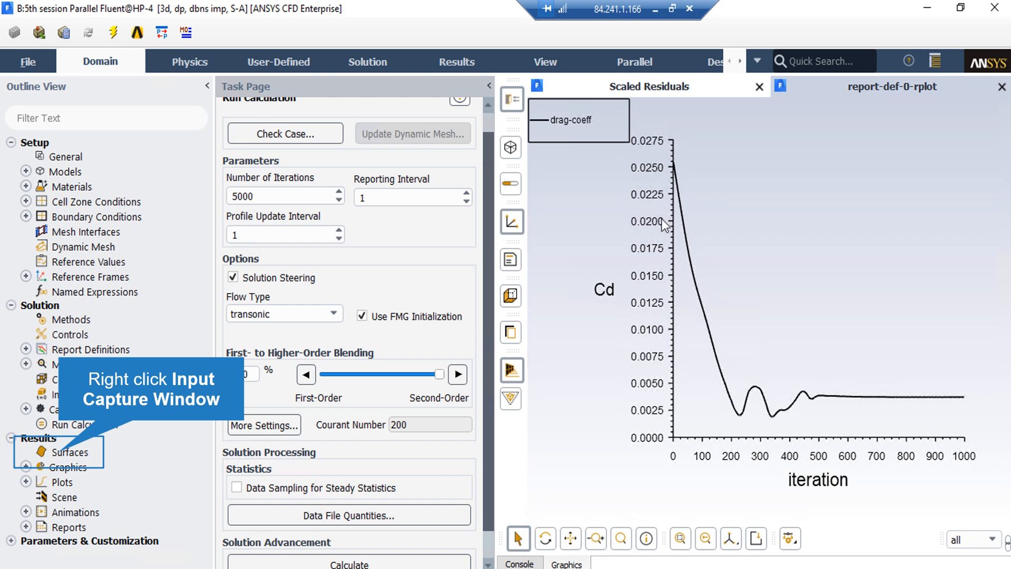
# Create an iso-surface of constant mesh Z-Coordinate with an iso-value of 0.5 m.
pyautogui.rightClick(61, 457)
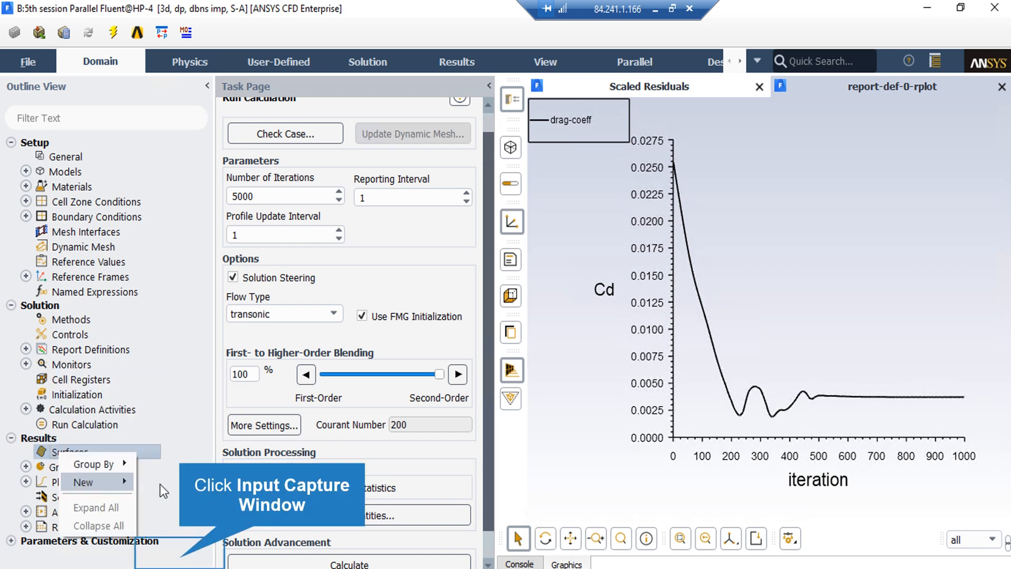
pyautogui.click(179, 557)
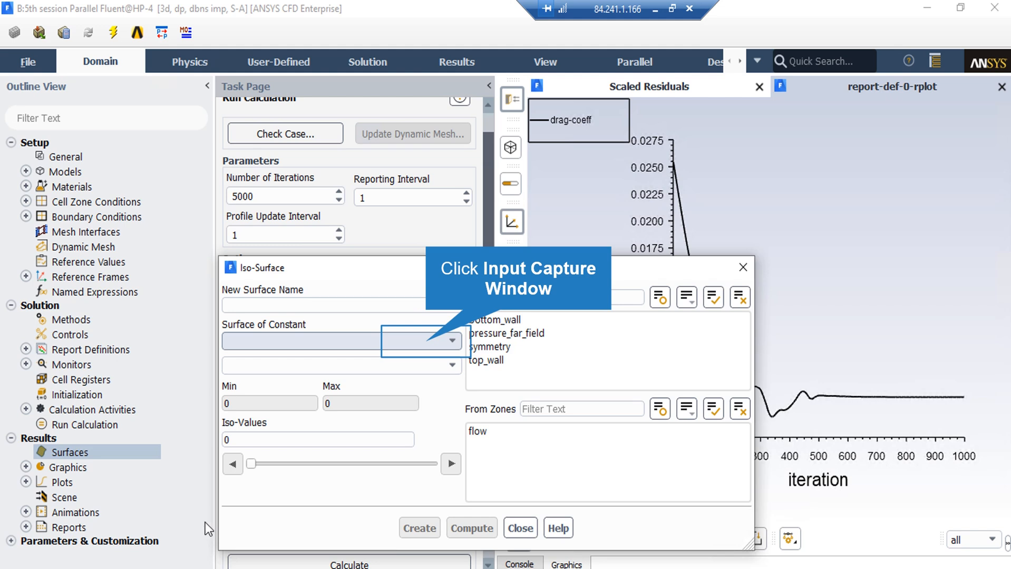
pyautogui.click(426, 342)
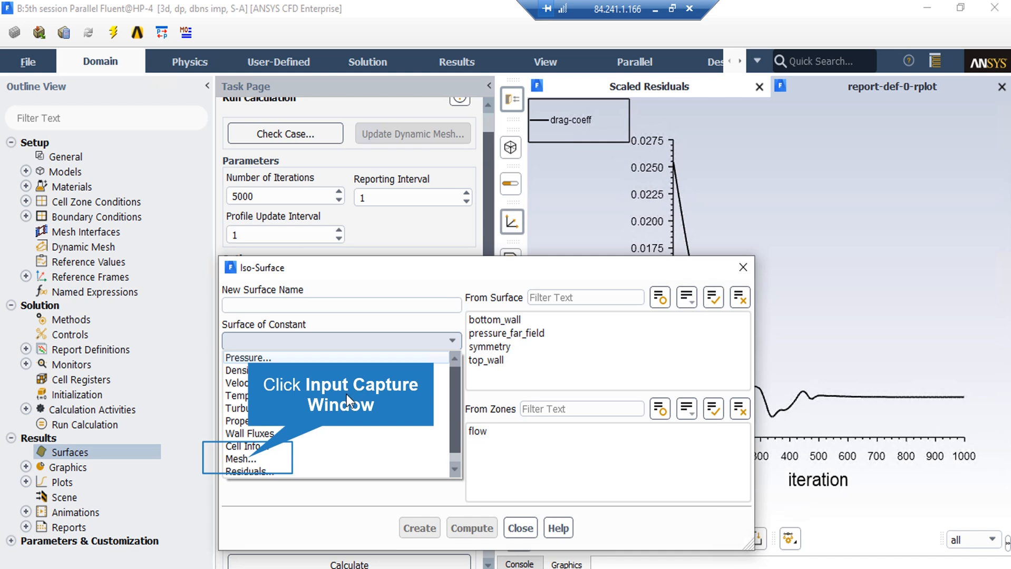
pyautogui.click(258, 457)
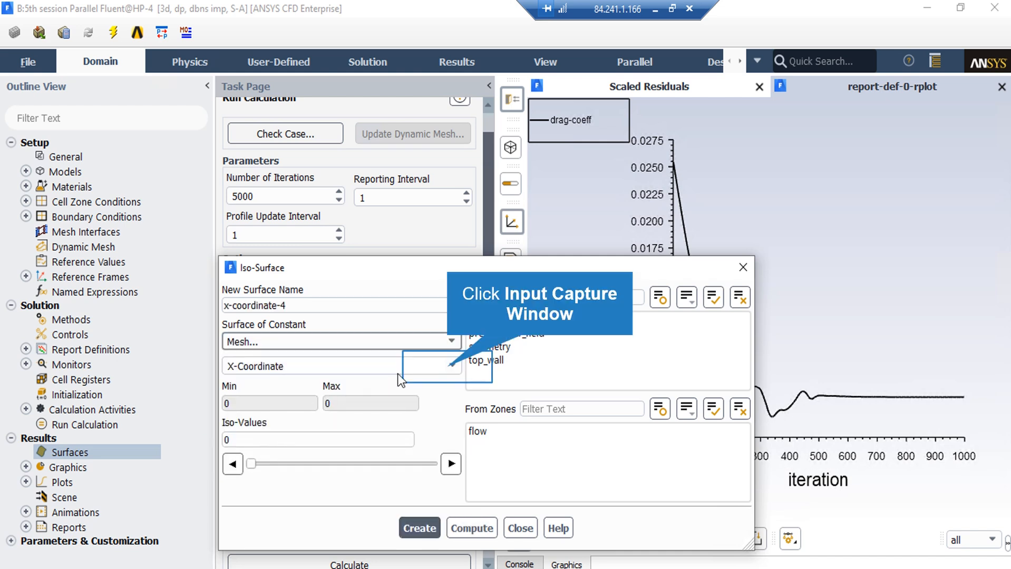
pyautogui.click(448, 367)
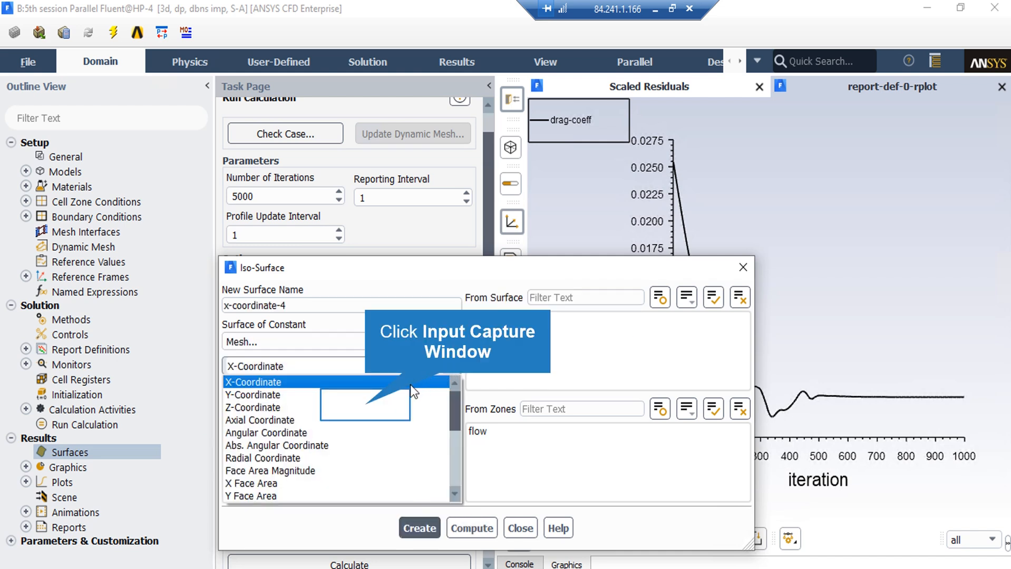
pyautogui.click(366, 407)
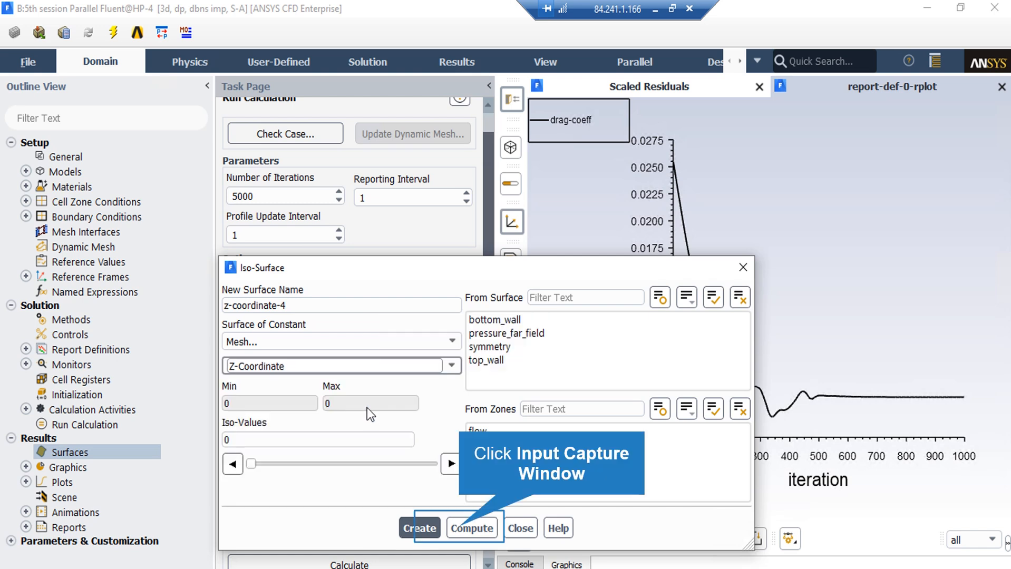
pyautogui.click(454, 522)
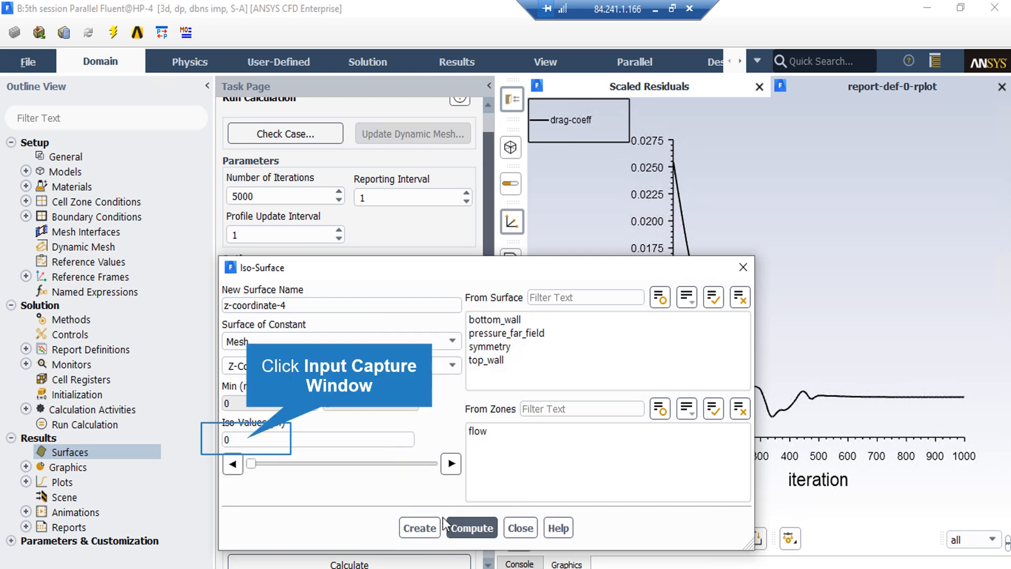
pyautogui.click(253, 440)
pyautogui.write('.5')
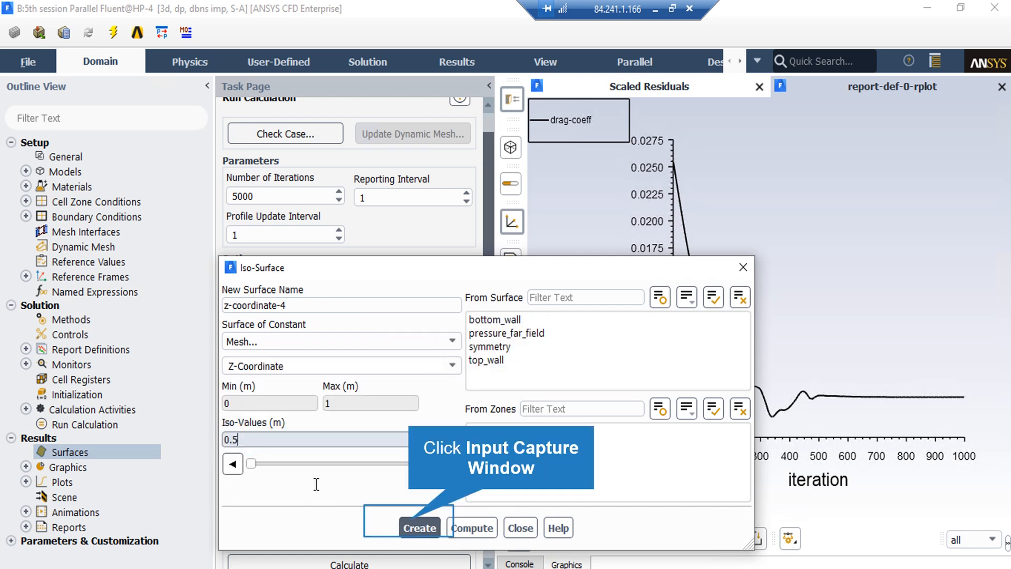
pyautogui.click(411, 526)
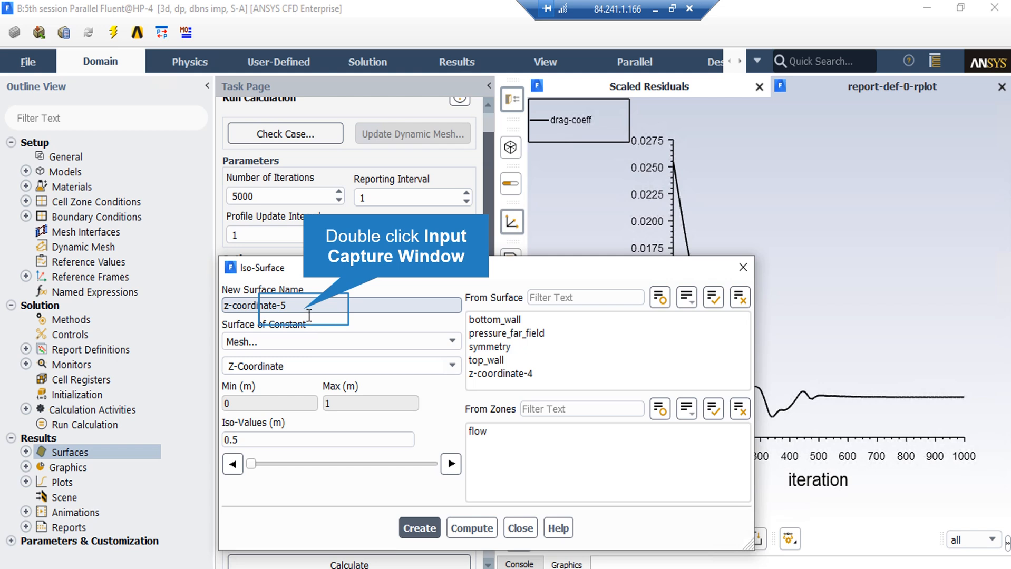
# Create an iso-surface named z-line-bottom from the bottom_wall surface at Z-Coordinate 0.5 m.
pyautogui.doubleClick(283, 306)
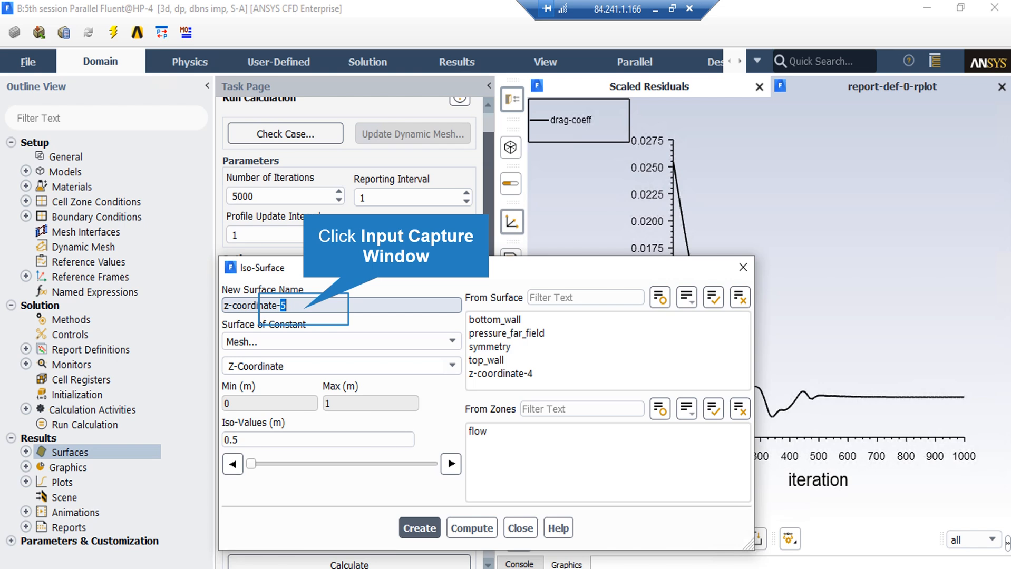
pyautogui.write('z-line-bottom')
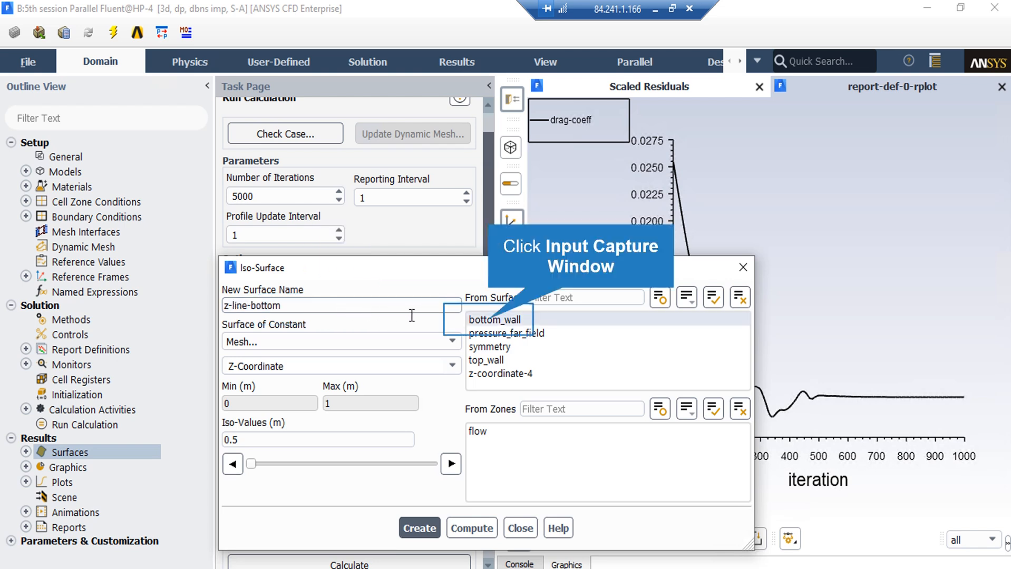
pyautogui.click(489, 320)
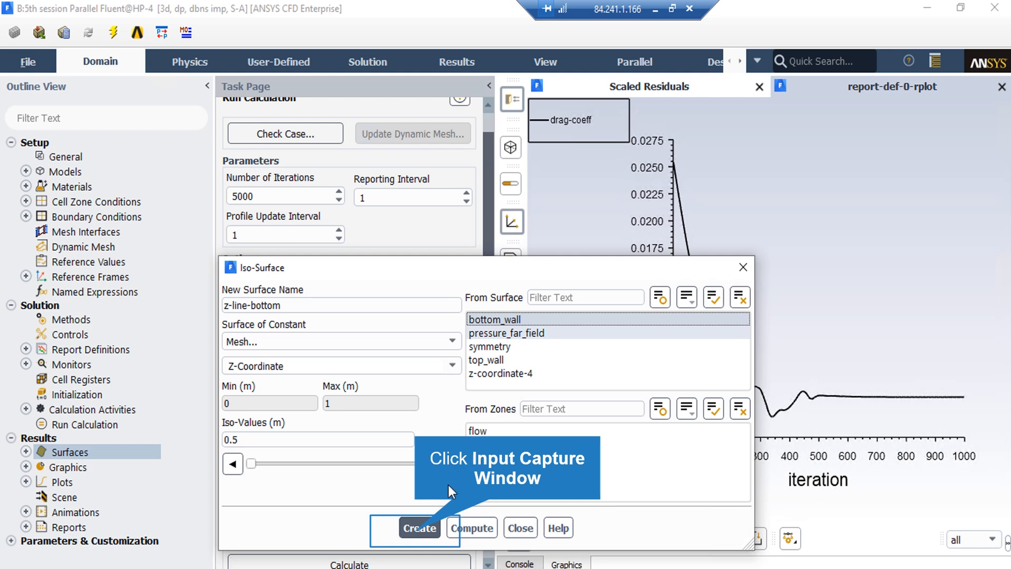
pyautogui.click(416, 529)
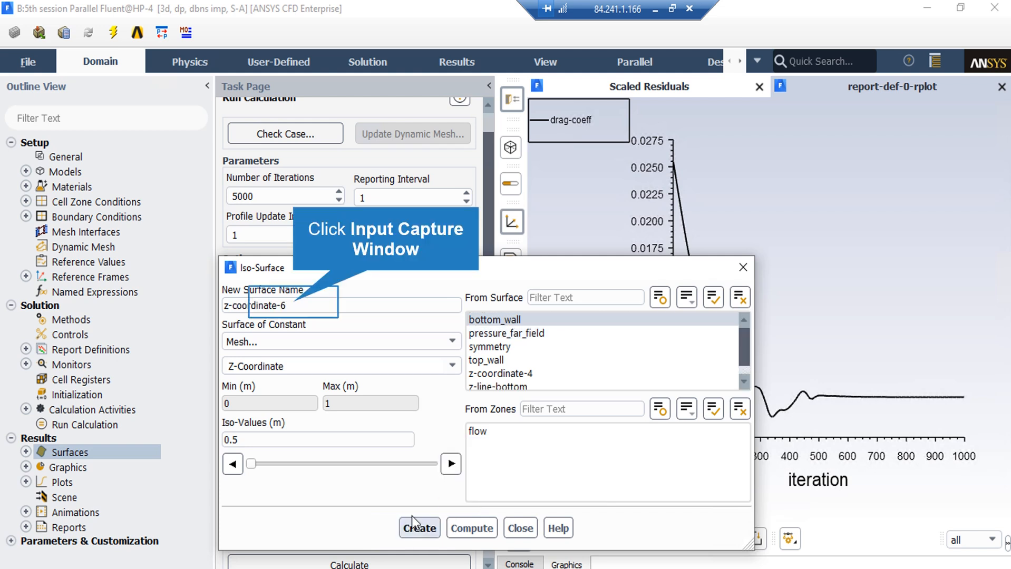
# Create an iso-surface named z-line-upper from the top_wall surface at Z-Coordinate 0.5 m.
pyautogui.tripleClick(292, 304)
pyautogui.write('z-line-upper')
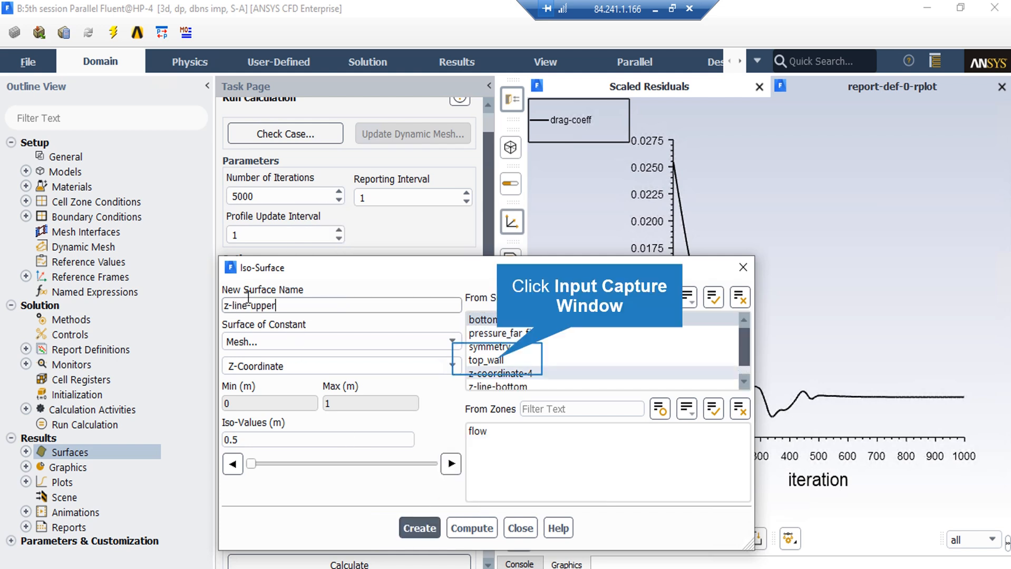
pyautogui.click(501, 361)
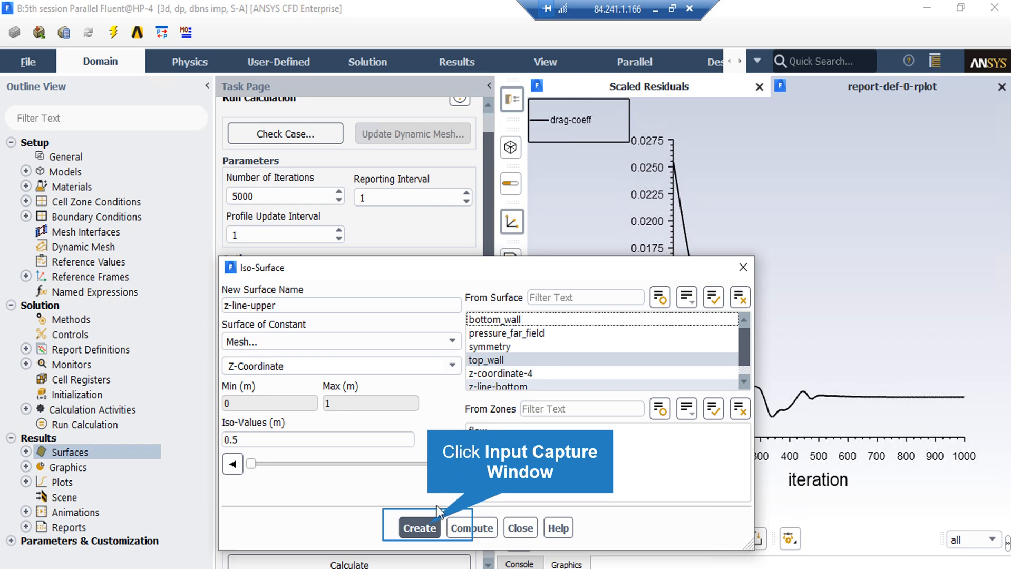
pyautogui.click(428, 526)
# Display a mesh with faces of bottom_wall, top_wall, z-line-bottom and z-line-upper to inspect the section lines on the airfoil.
pyautogui.click(26, 451)
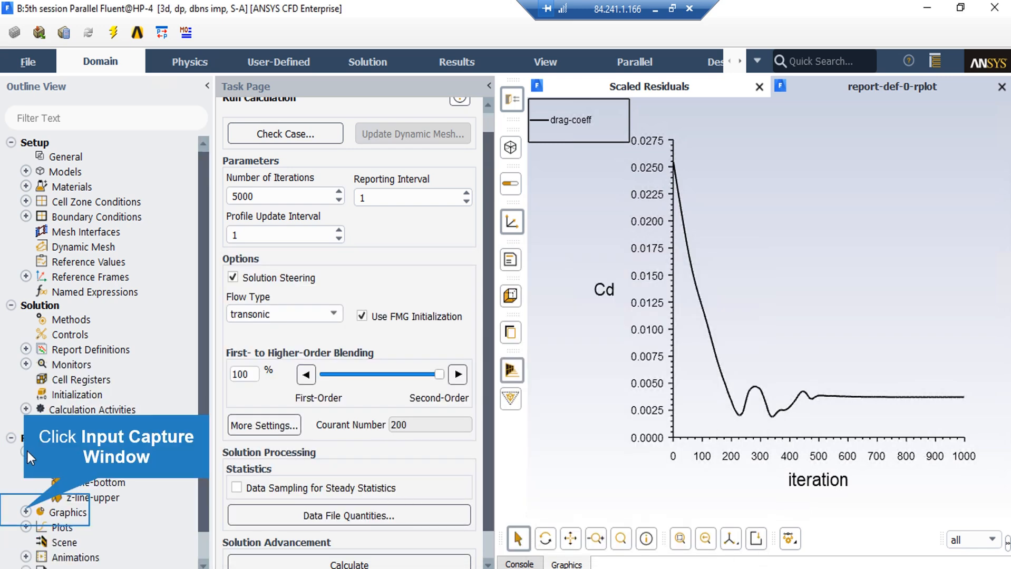
pyautogui.click(25, 511)
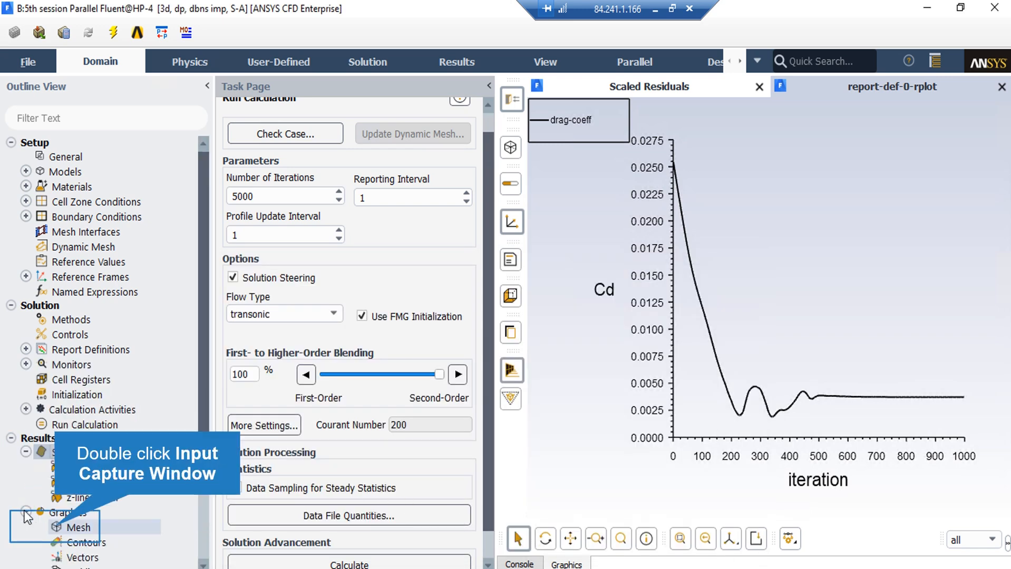
pyautogui.doubleClick(56, 528)
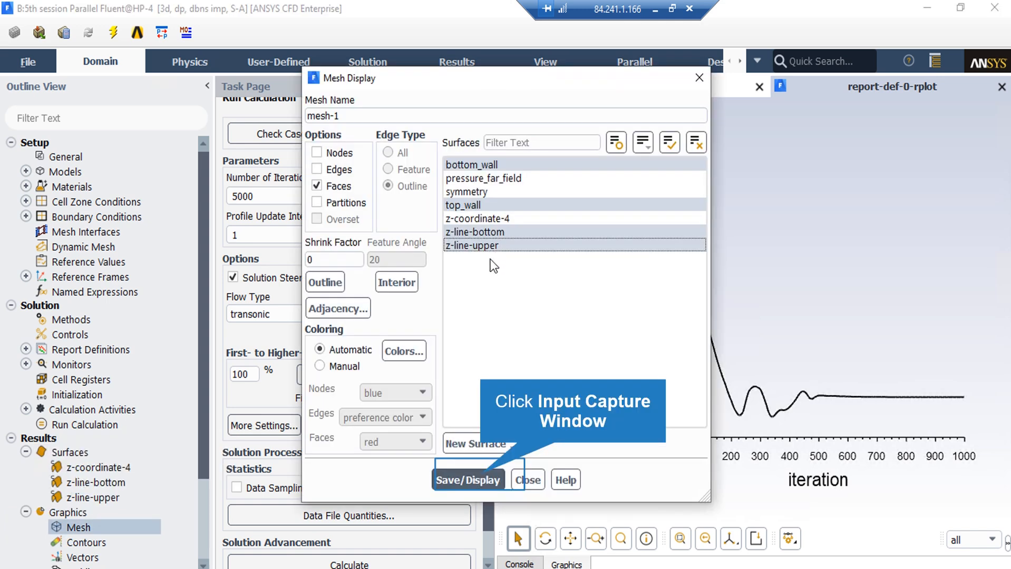
pyautogui.click(481, 475)
pyautogui.click(545, 538)
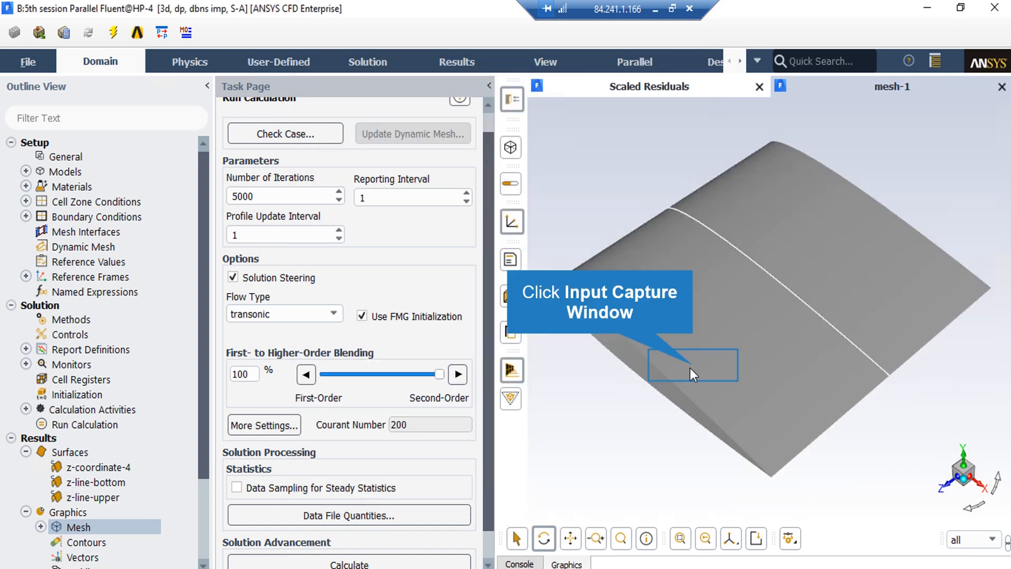
pyautogui.moveTo(690, 368); pyautogui.dragTo(831, 205)
# Create an XY plot of Pressure Coefficient along the X direction on the z-line-bottom and z-line-upper surfaces.
pyautogui.moveTo(203, 275); pyautogui.dragTo(201, 355)
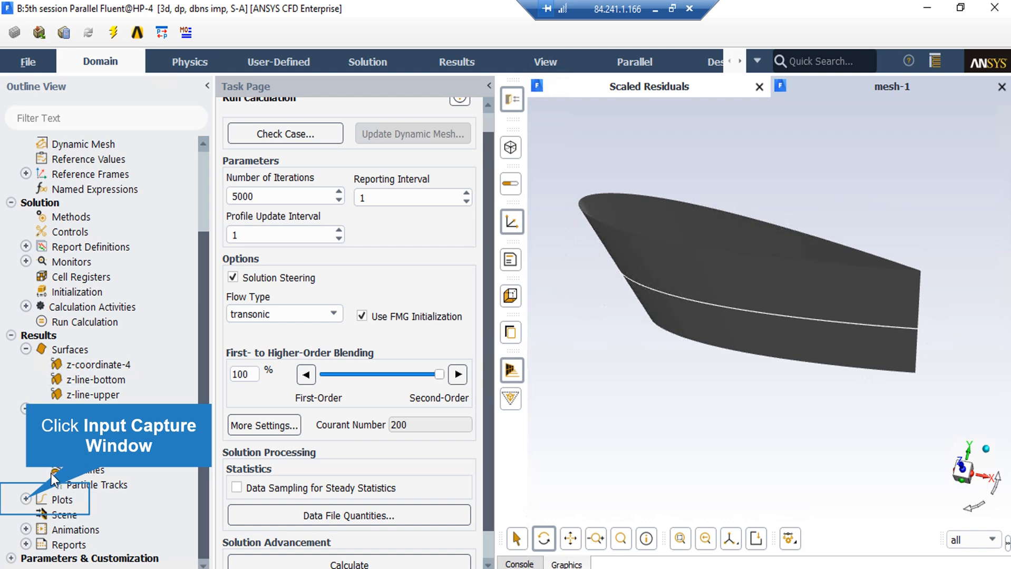
pyautogui.click(25, 500)
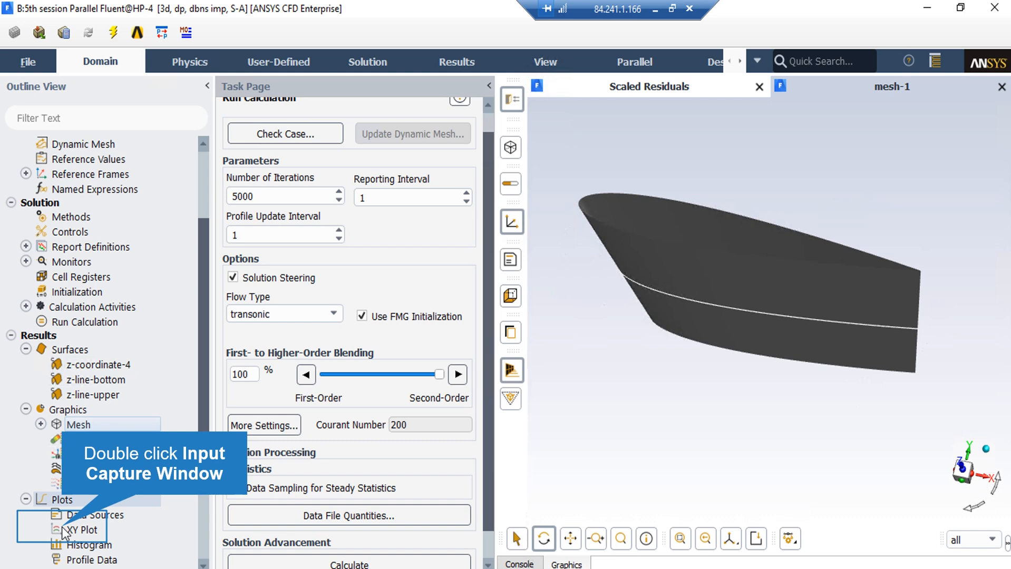
pyautogui.doubleClick(79, 530)
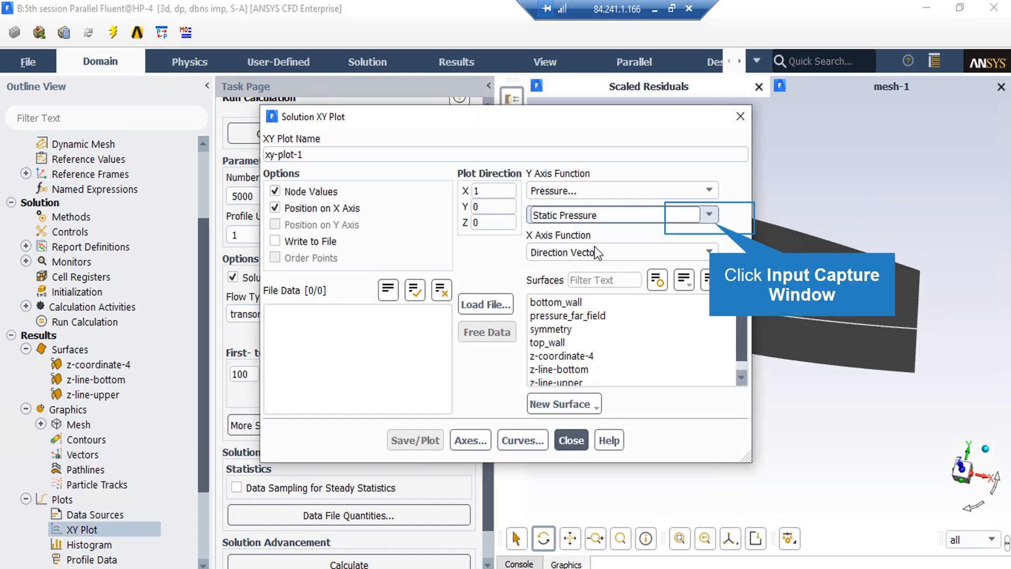
pyautogui.click(710, 216)
pyautogui.click(694, 244)
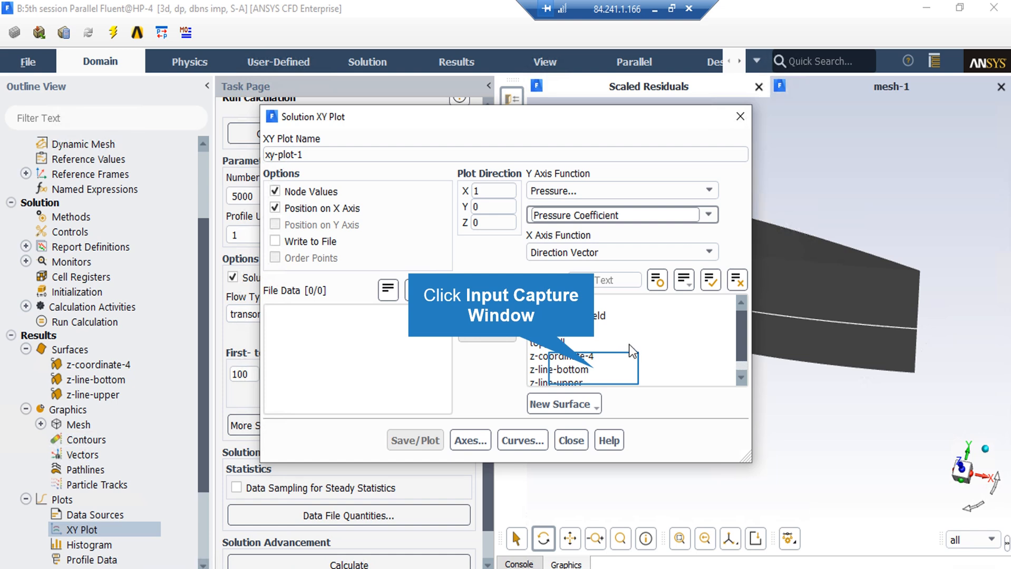
pyautogui.click(598, 370)
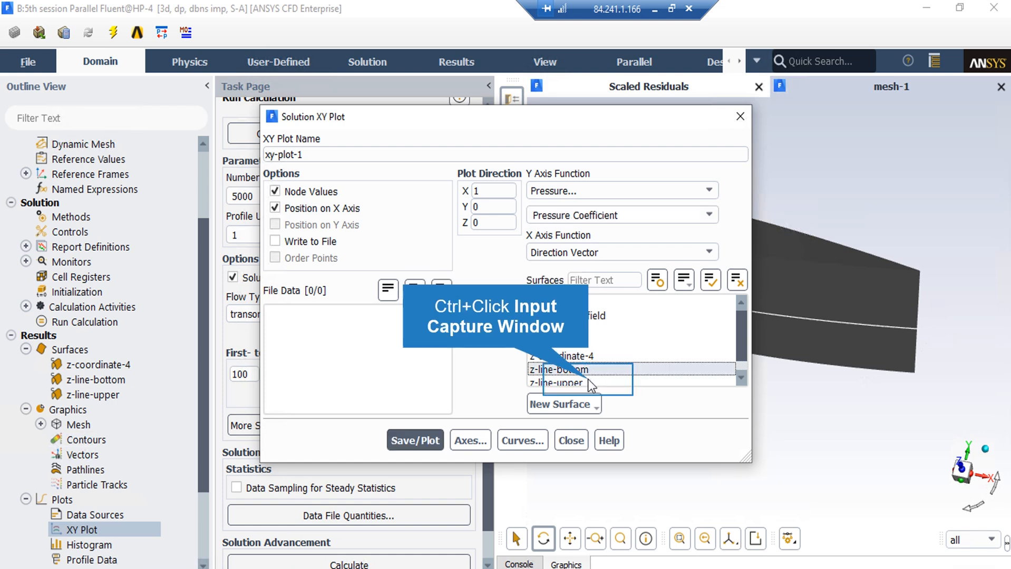
pyautogui.keyDown('ctrl'); pyautogui.click(591, 377); pyautogui.keyUp('ctrl')
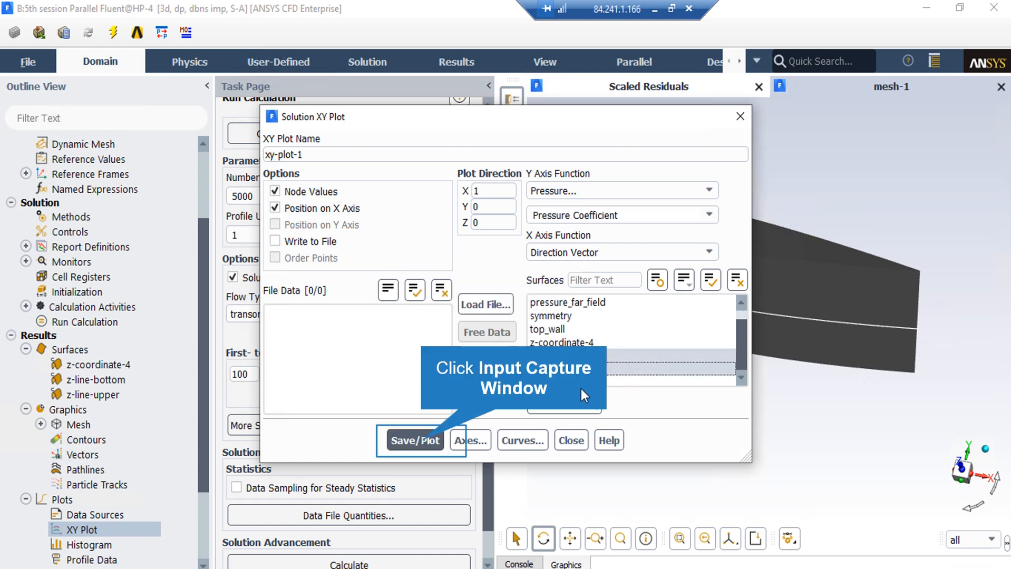
pyautogui.click(429, 446)
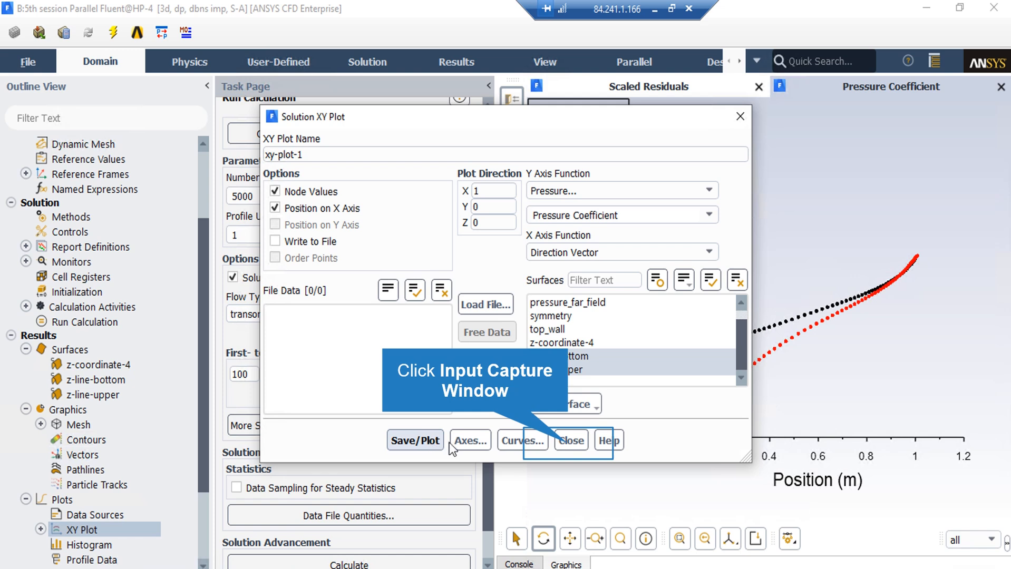
pyautogui.click(563, 443)
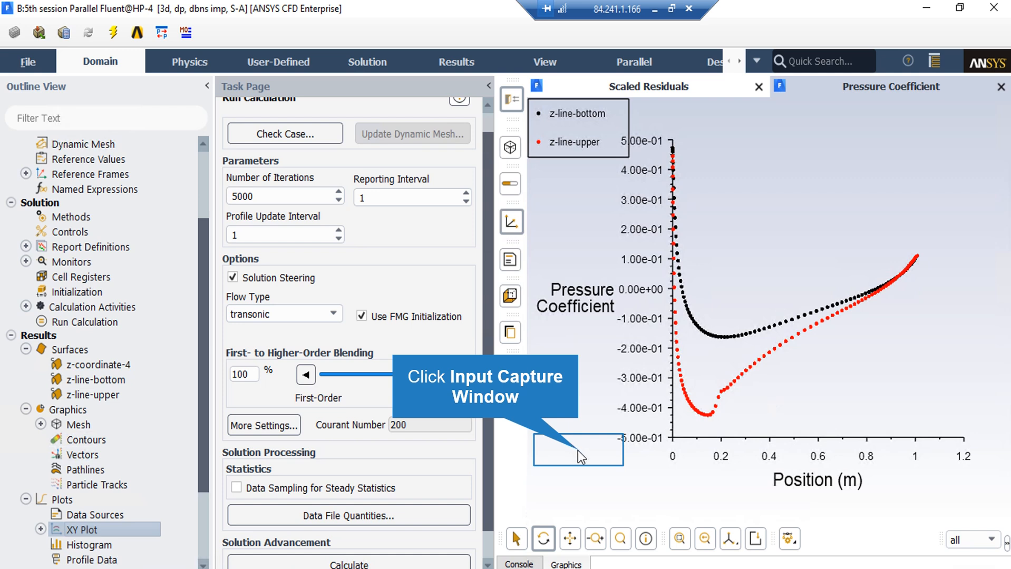
pyautogui.click(579, 451)
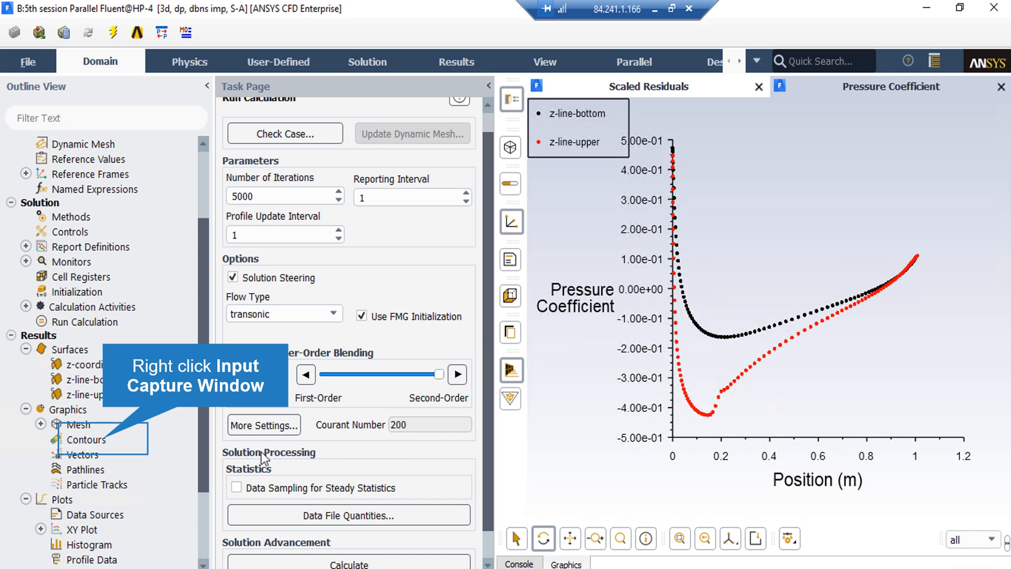
# Create and display a filled contour of Mach Number on the 0.5 m Z-Coordinate iso-surface.
pyautogui.rightClick(105, 446)
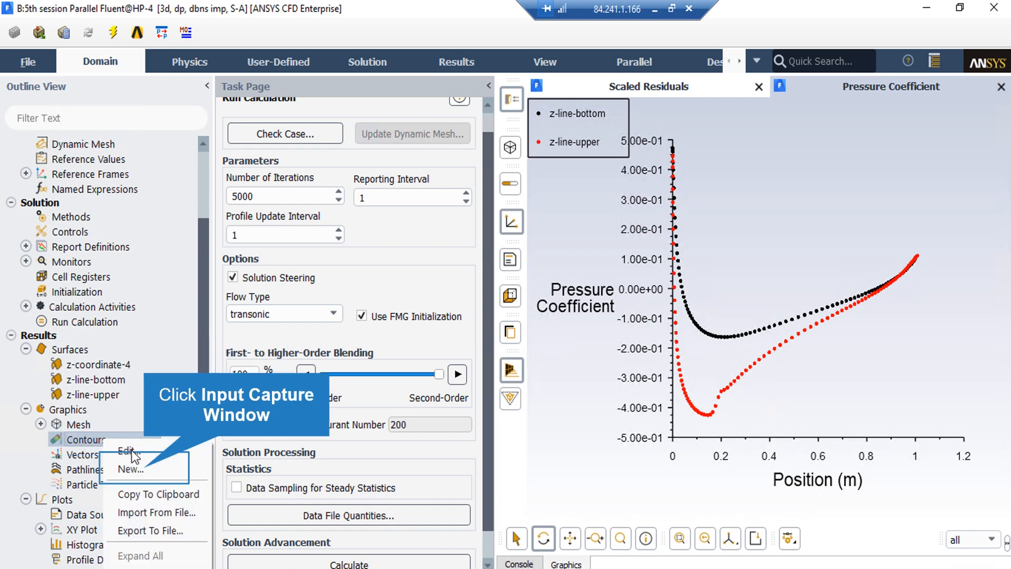
pyautogui.click(145, 471)
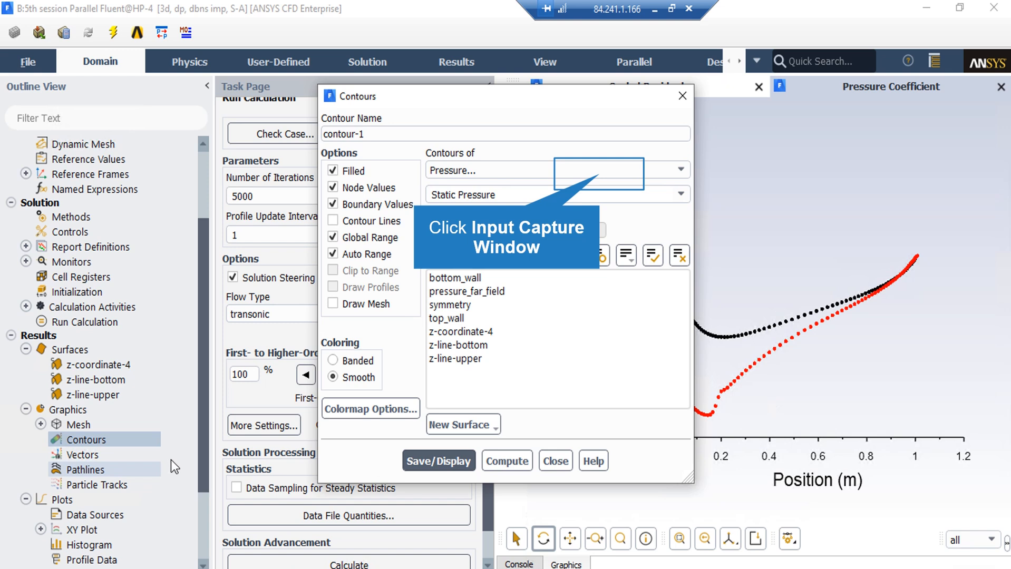
pyautogui.click(599, 180)
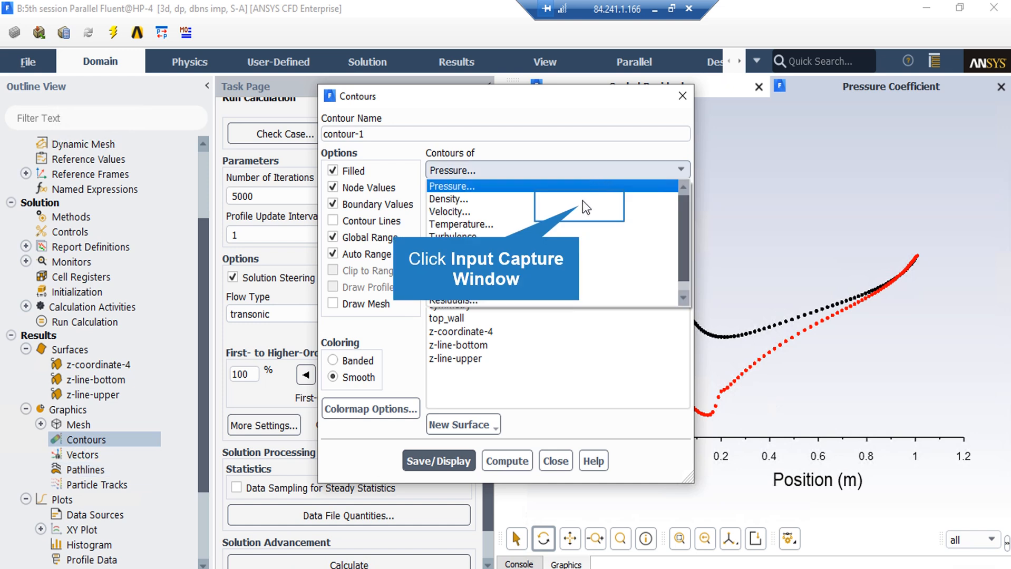
pyautogui.click(603, 210)
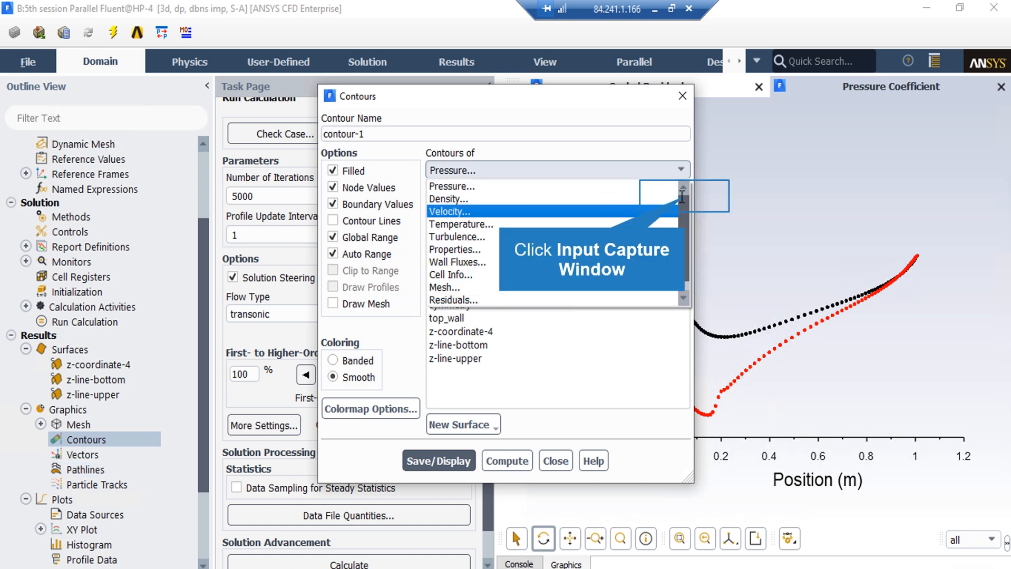
pyautogui.click(681, 194)
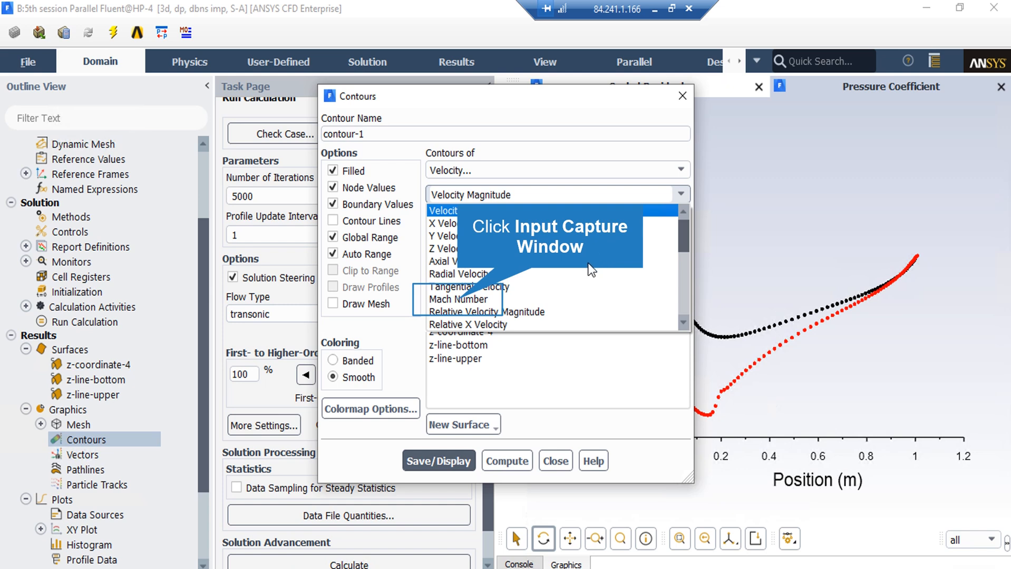
pyautogui.click(487, 299)
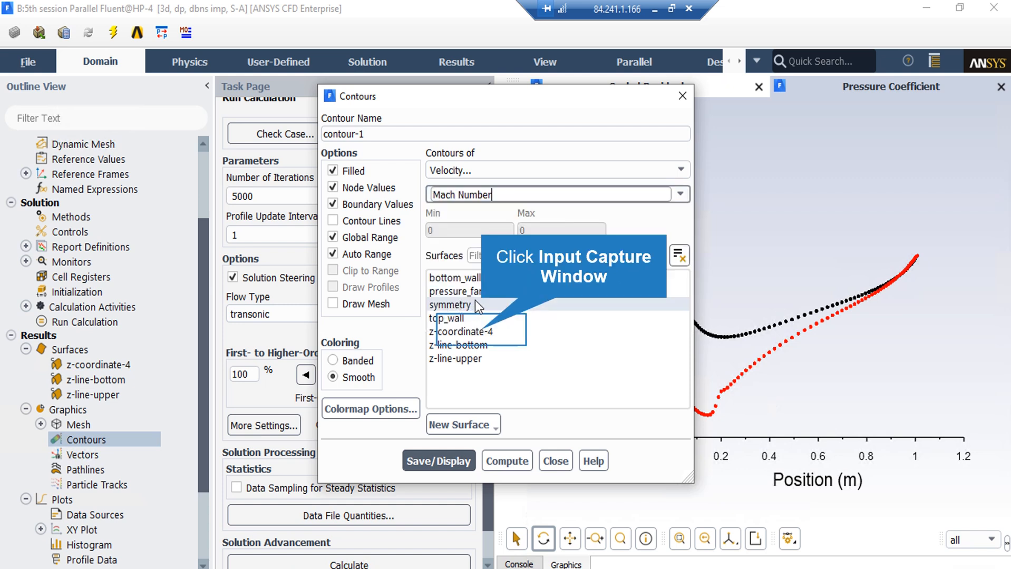
pyautogui.click(482, 333)
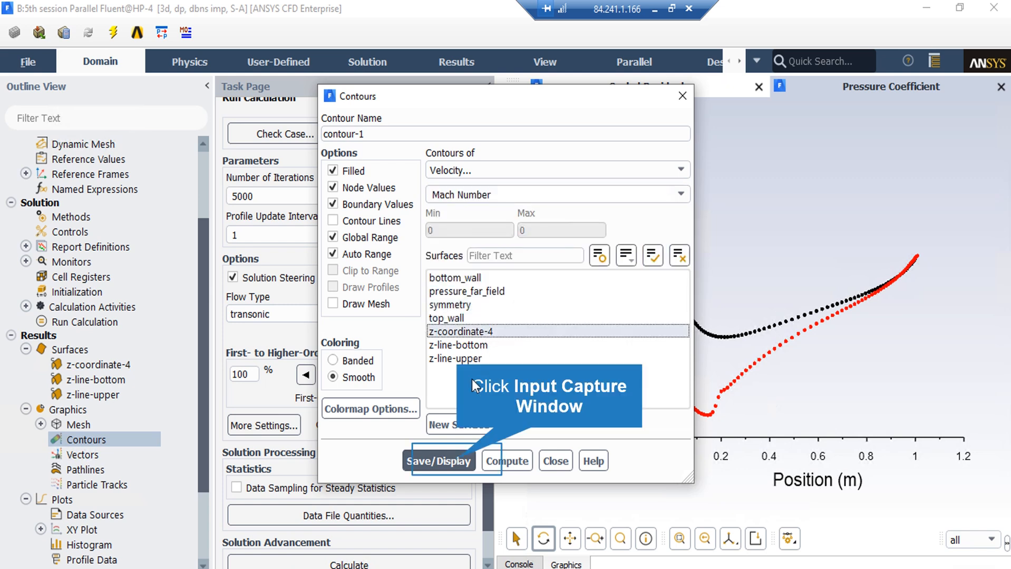
pyautogui.click(463, 462)
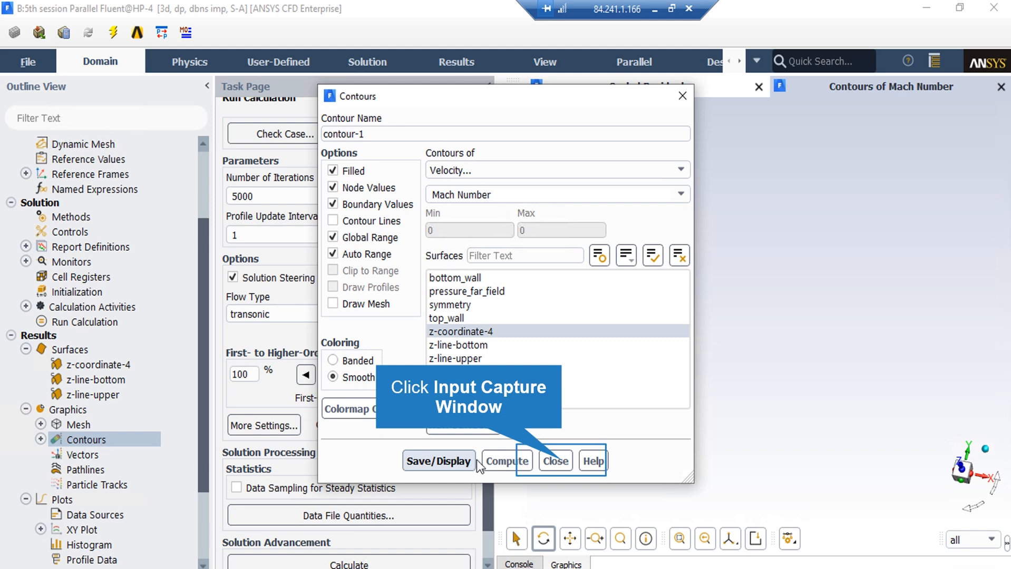